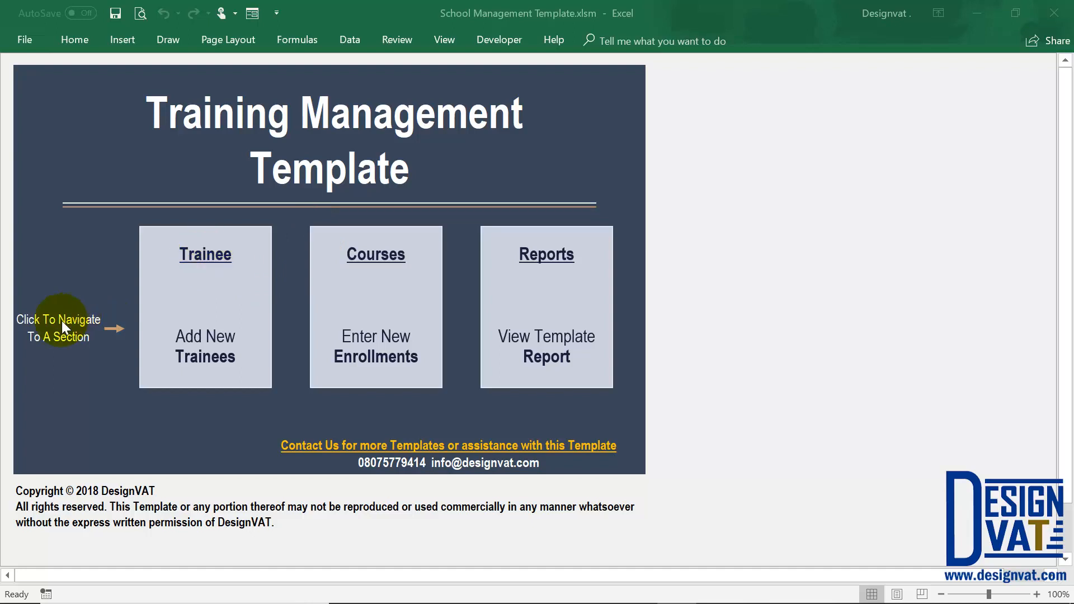
Open the Trainee information section from the template dashboard.
{"action": "left_click", "coordinate": [213, 260]}
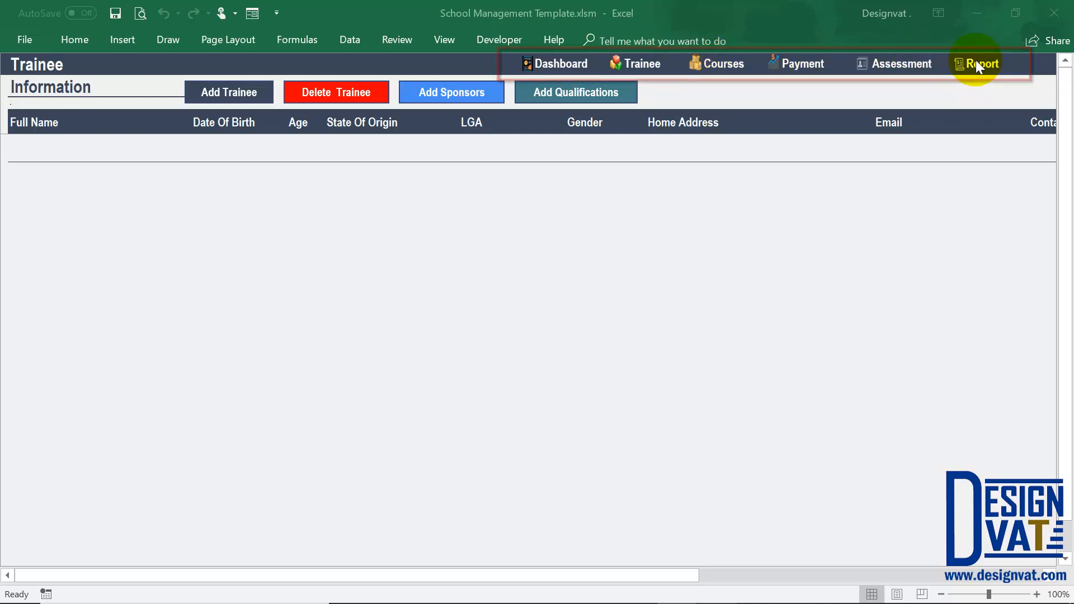
{"action": "left_click", "coordinate": [561, 64]}
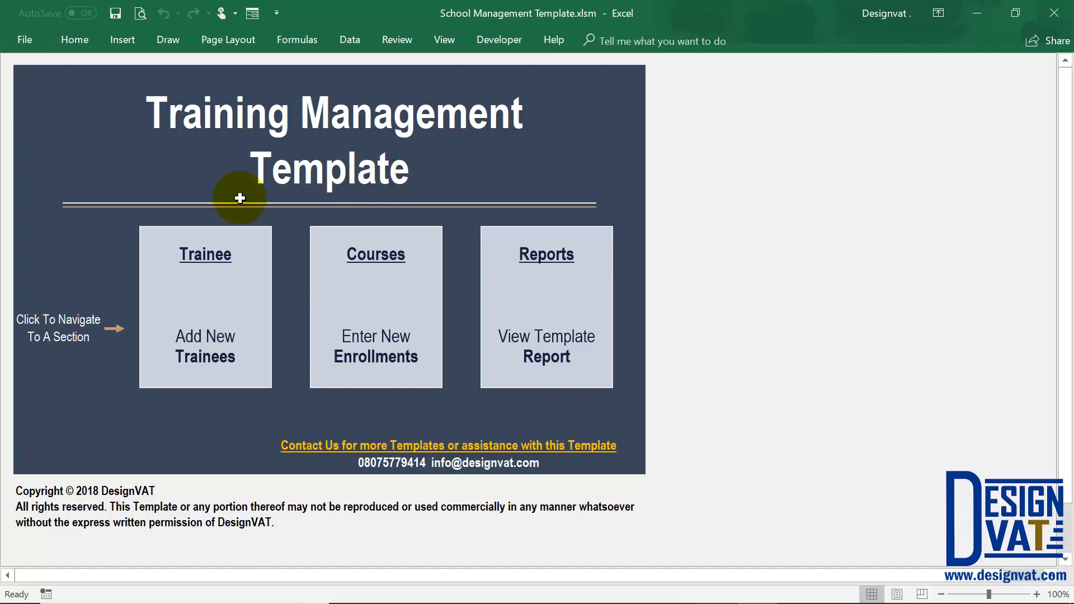
{"action": "left_click", "coordinate": [207, 269]}
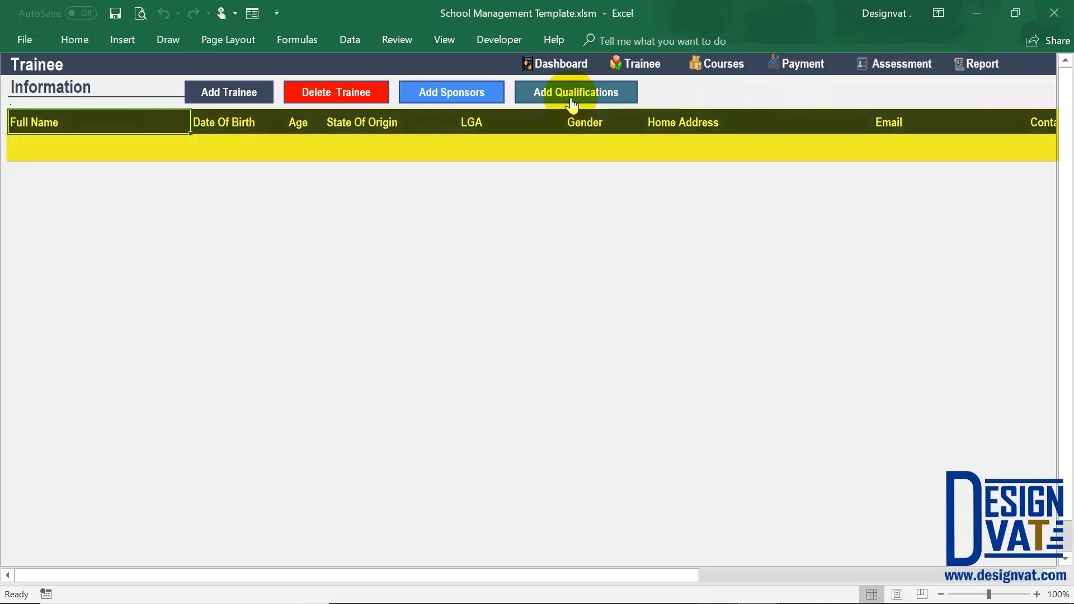
{"action": "left_click", "coordinate": [367, 142]}
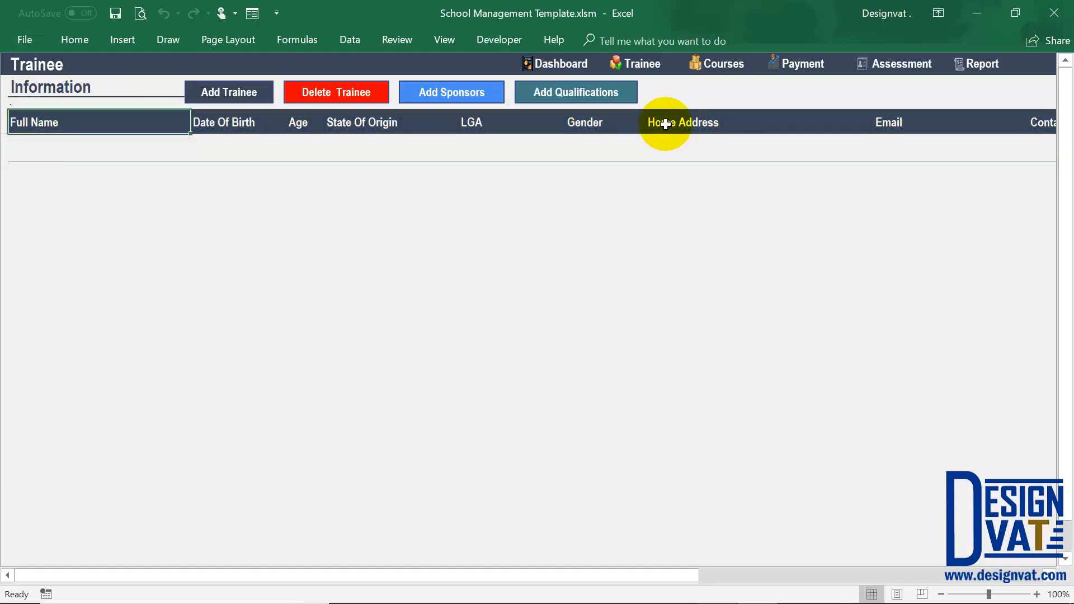
Start a new trainee record and enter the trainee's full name.
{"action": "left_click", "coordinate": [226, 96]}
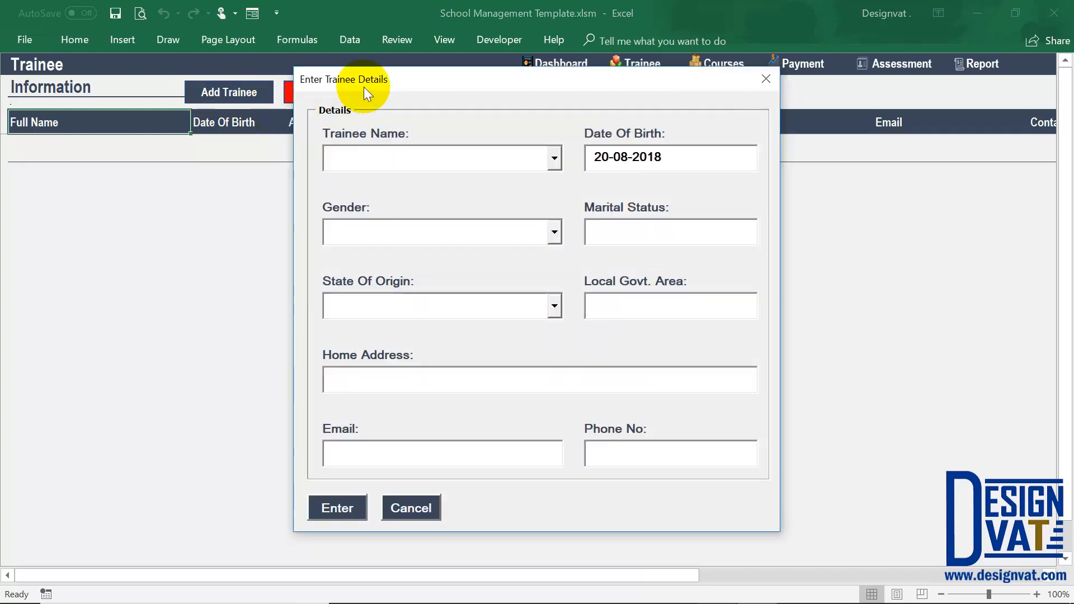
{"action": "left_click_drag", "start_coordinate": [380, 78], "coordinate": [361, 166]}
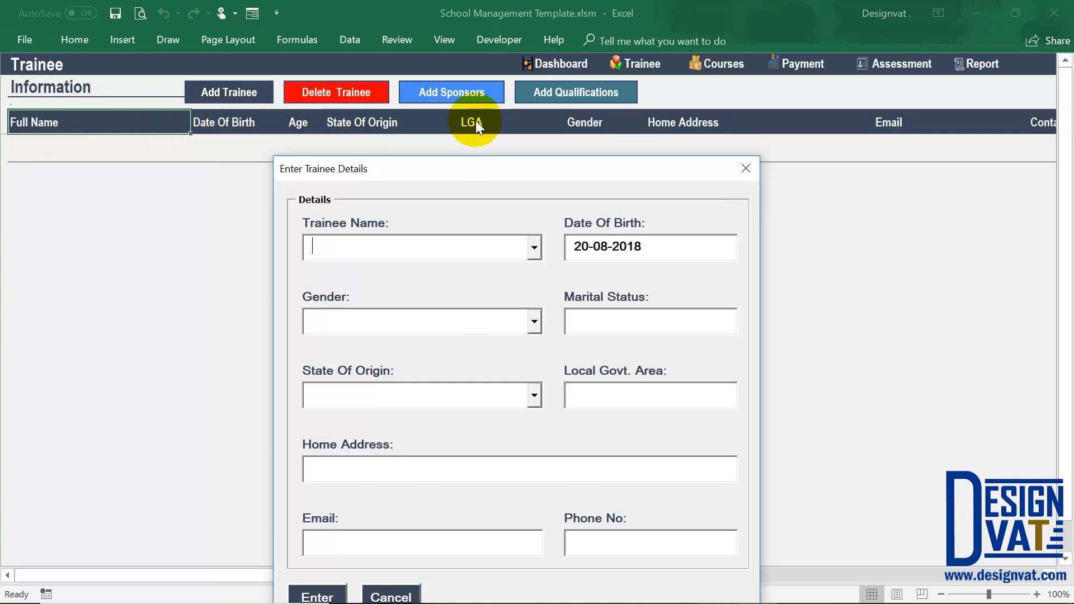
{"action": "left_click_drag", "start_coordinate": [455, 168], "coordinate": [459, 101]}
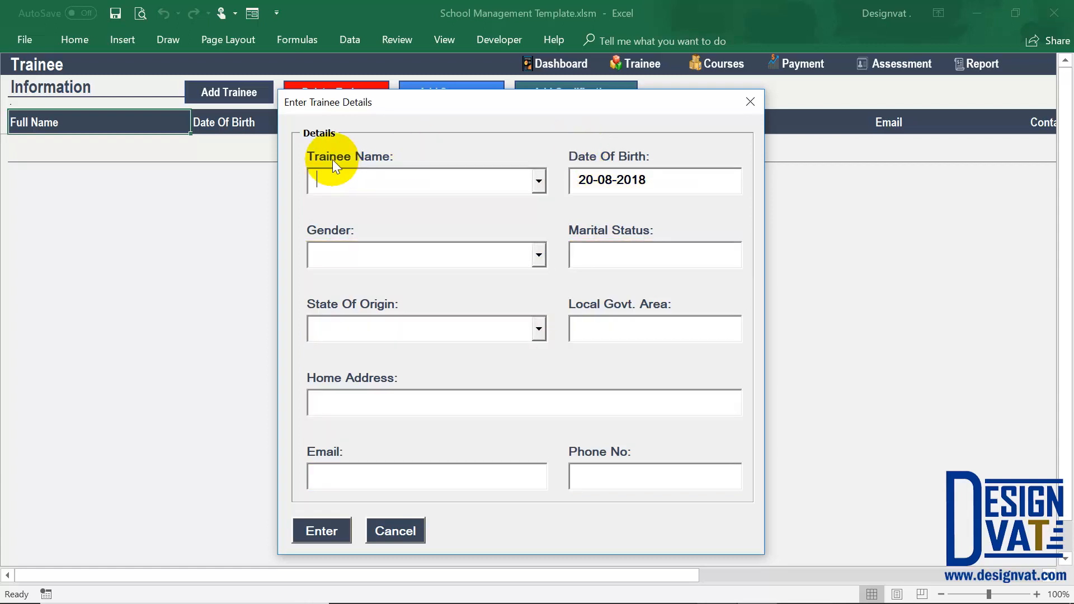
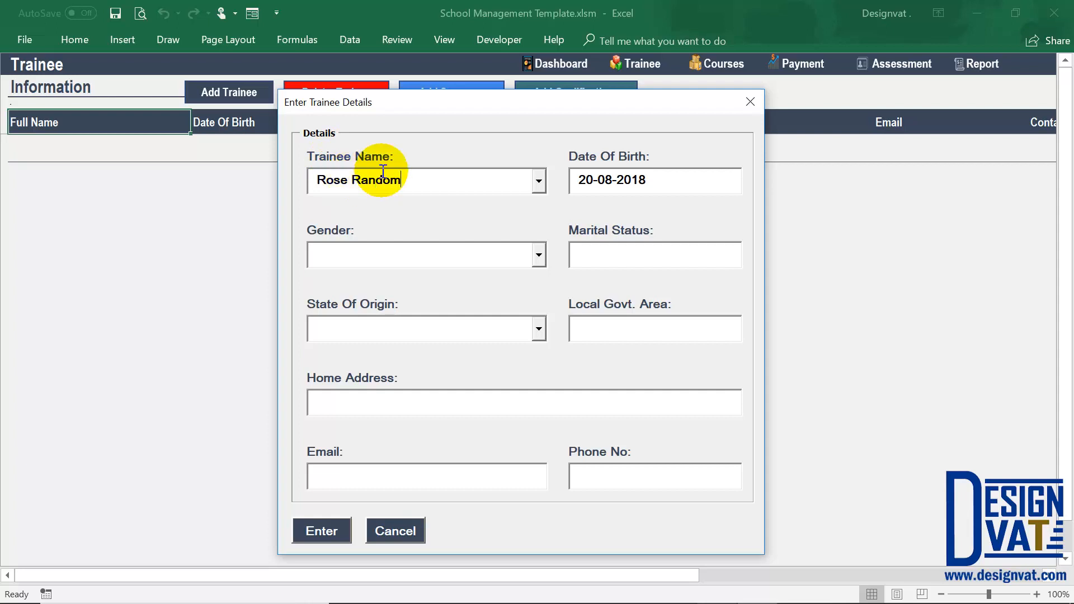
Change the date of birth in the new trainee's details to the trainee's own birth date.
{"action": "left_click", "coordinate": [579, 179]}
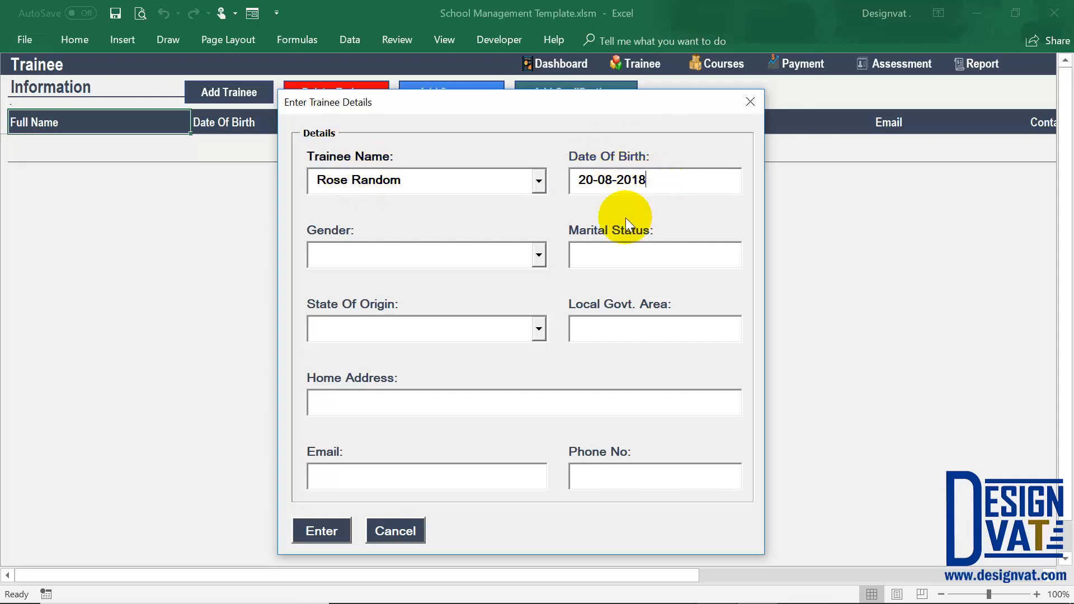
{"action": "key", "text": "Tab"}
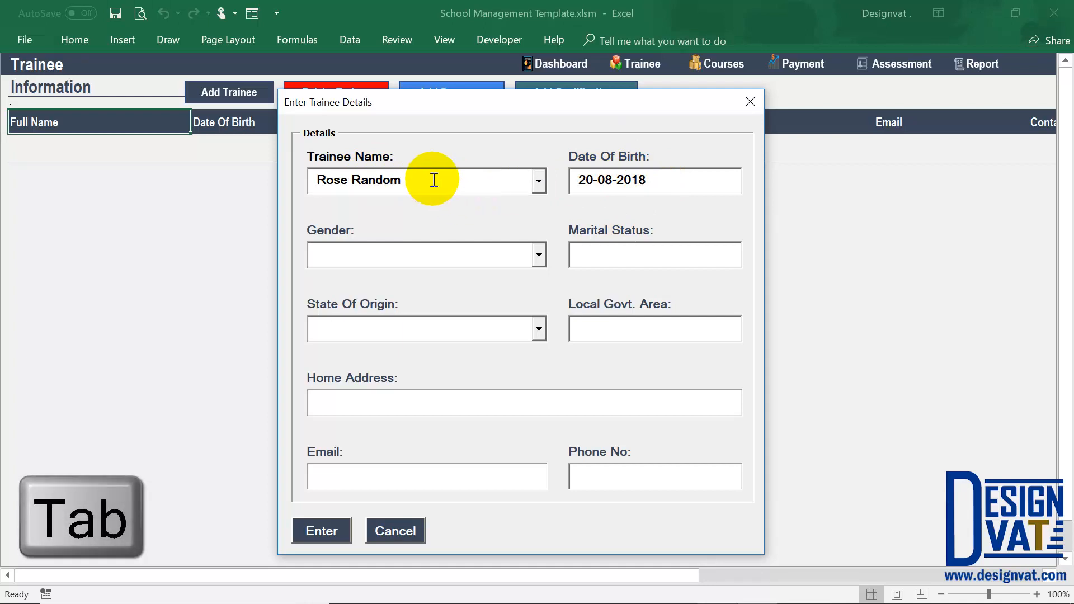
{"action": "key", "text": "Tab"}
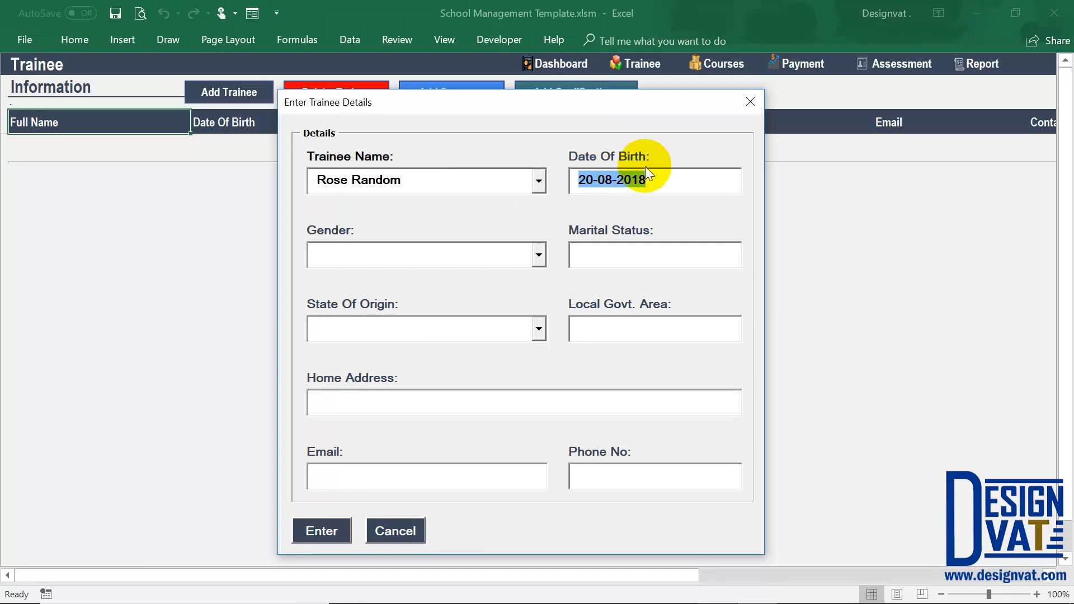
{"action": "left_click", "coordinate": [595, 183]}
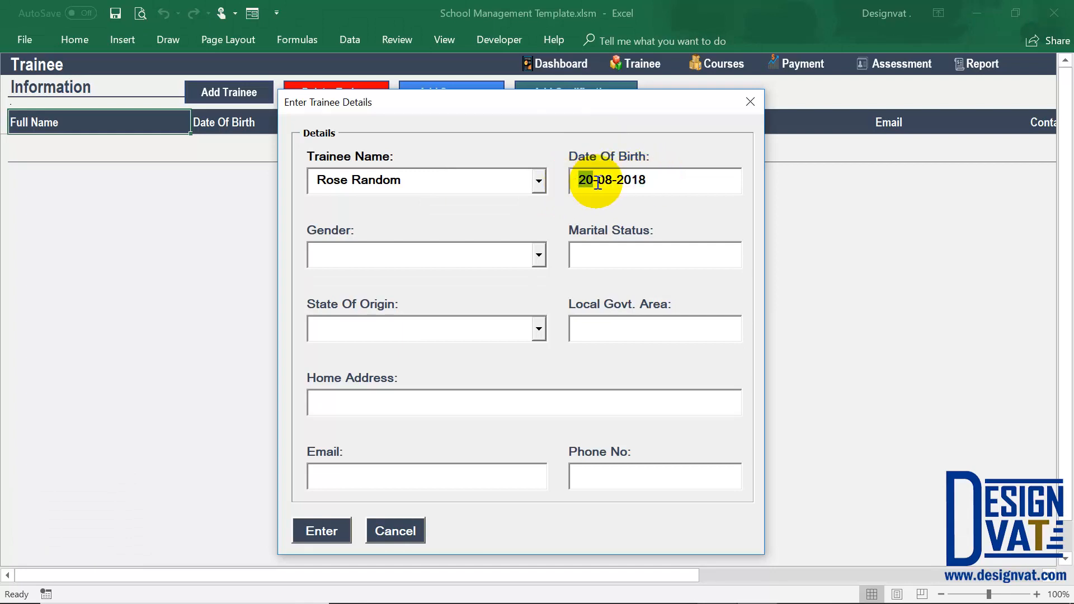
{"action": "left_click_drag", "start_coordinate": [657, 181], "coordinate": [617, 180]}
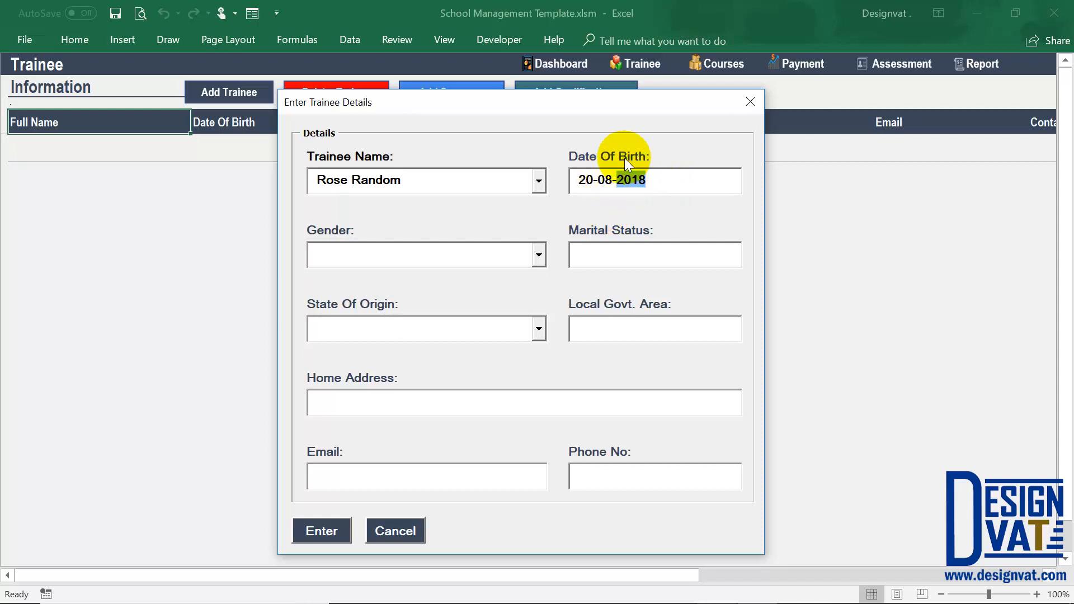
{"action": "type", "text": "1984"}
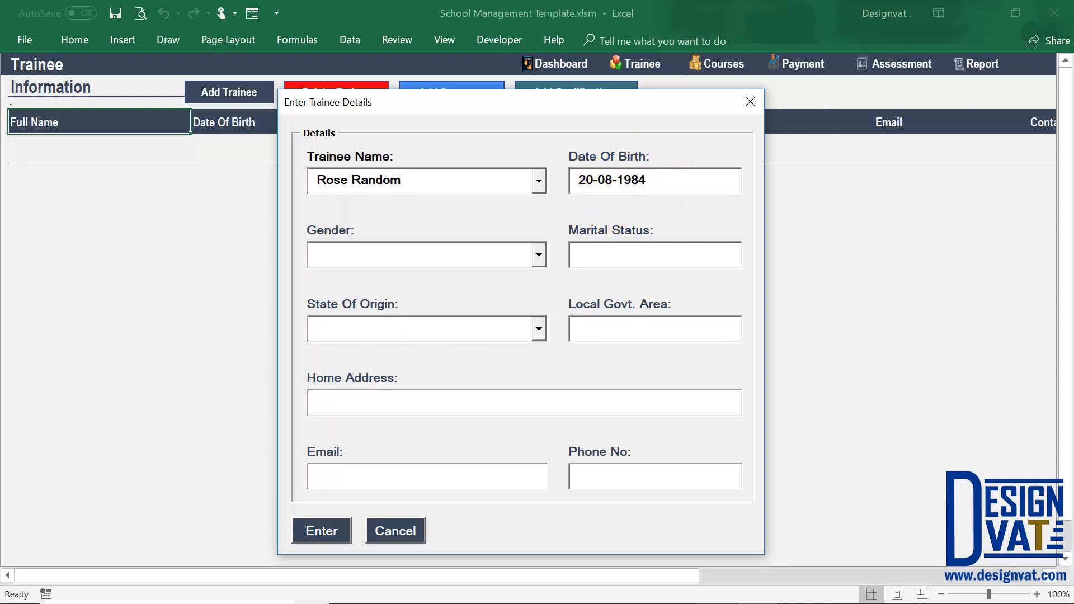
{"action": "key", "text": "Tab"}
Set the trainee's gender to Female and marital status to Single.
{"action": "left_click", "coordinate": [538, 255]}
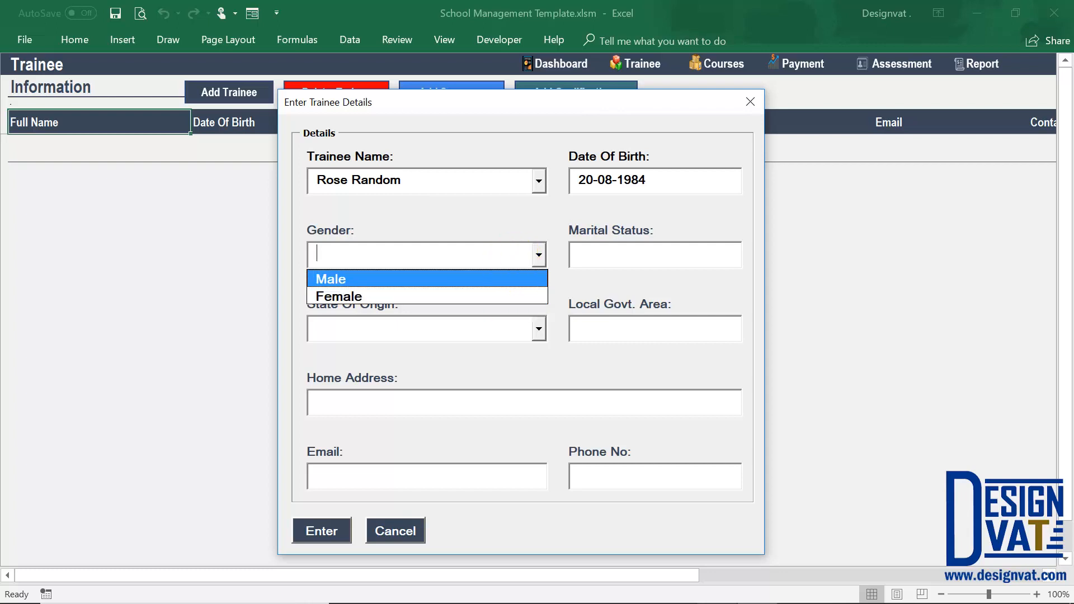
{"action": "key", "text": "Down"}
{"action": "key", "text": "Tab"}
{"action": "type", "text": "Single"}
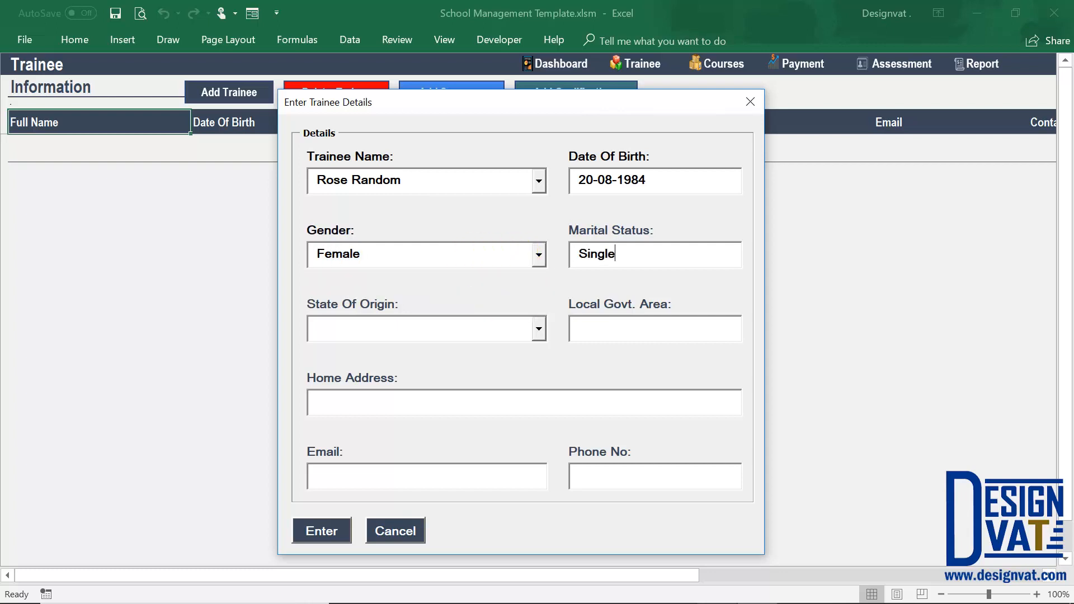
{"action": "key", "text": "Tab"}
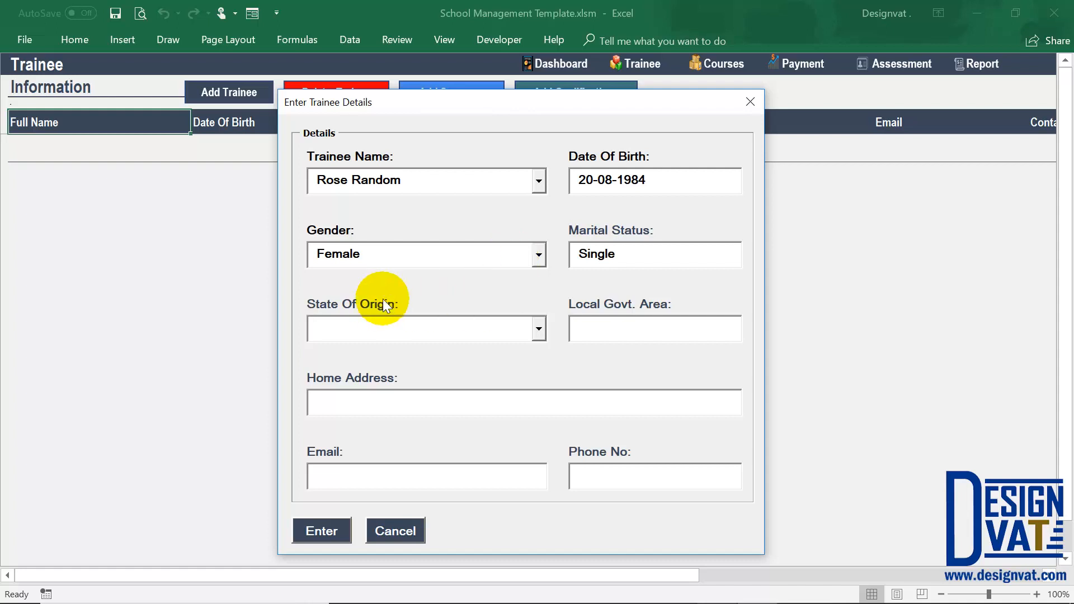
Set the trainee's state of origin to FCT and the local government area to Abuja Municipal.
{"action": "left_click", "coordinate": [538, 334]}
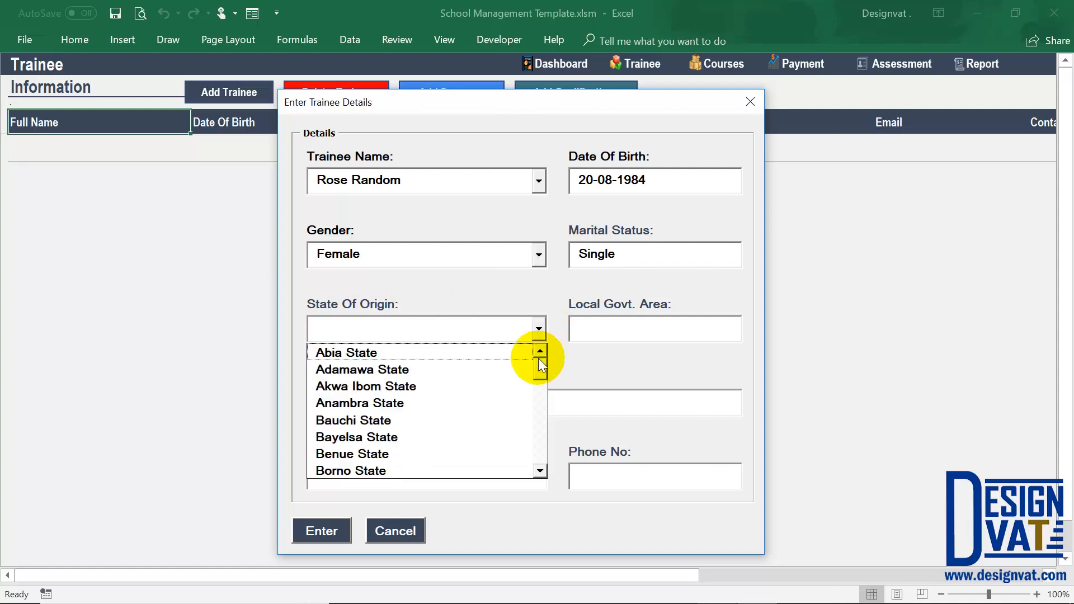
{"action": "left_click_drag", "start_coordinate": [538, 387], "coordinate": [537, 356]}
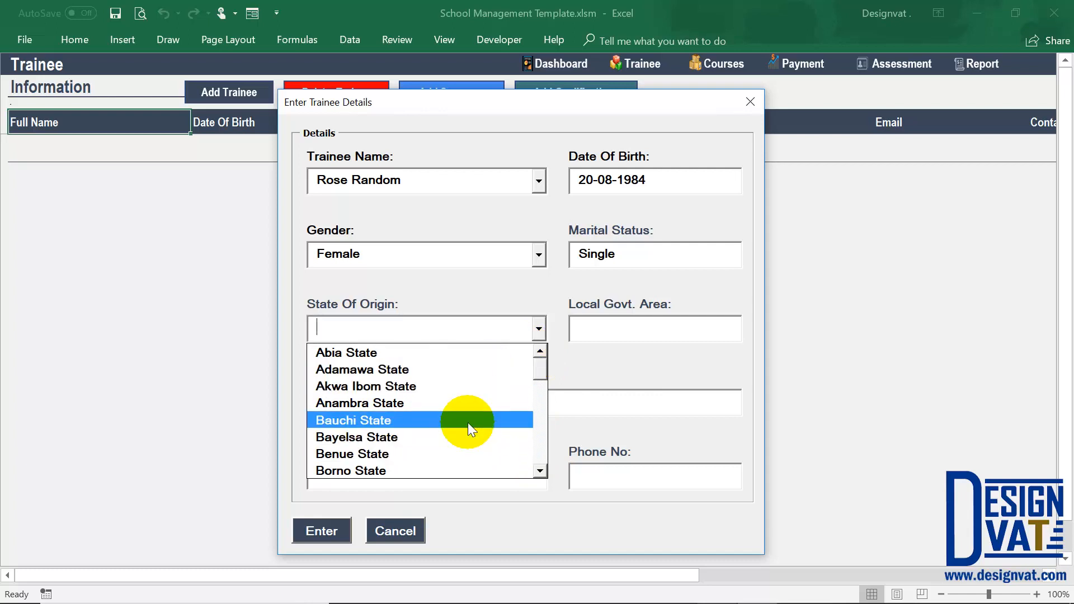
{"action": "type", "text": "FCT"}
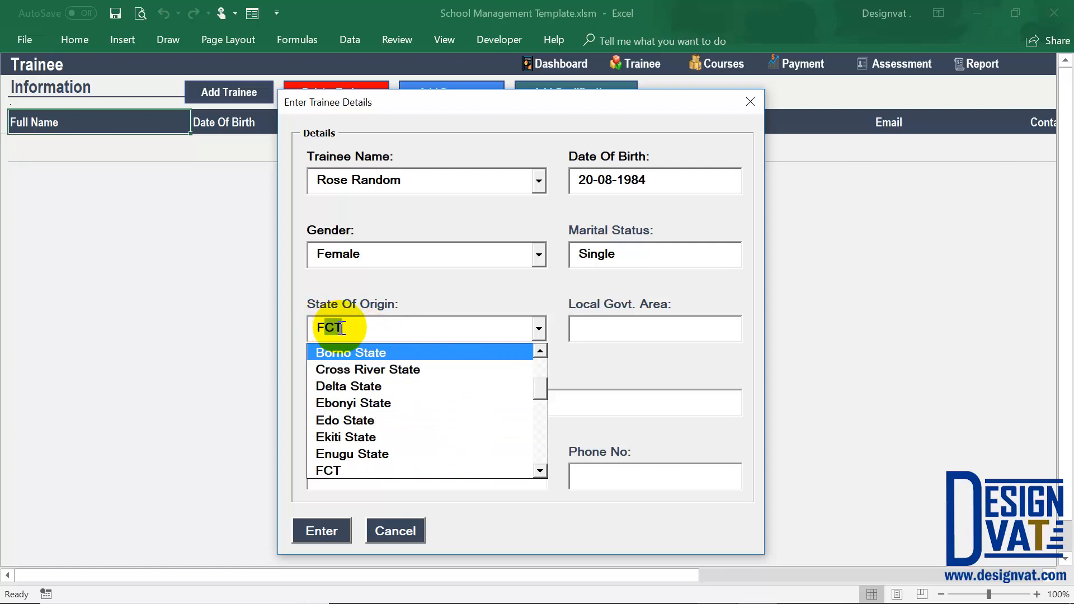
{"action": "key", "text": "Tab"}
{"action": "type", "text": "Abuja "}
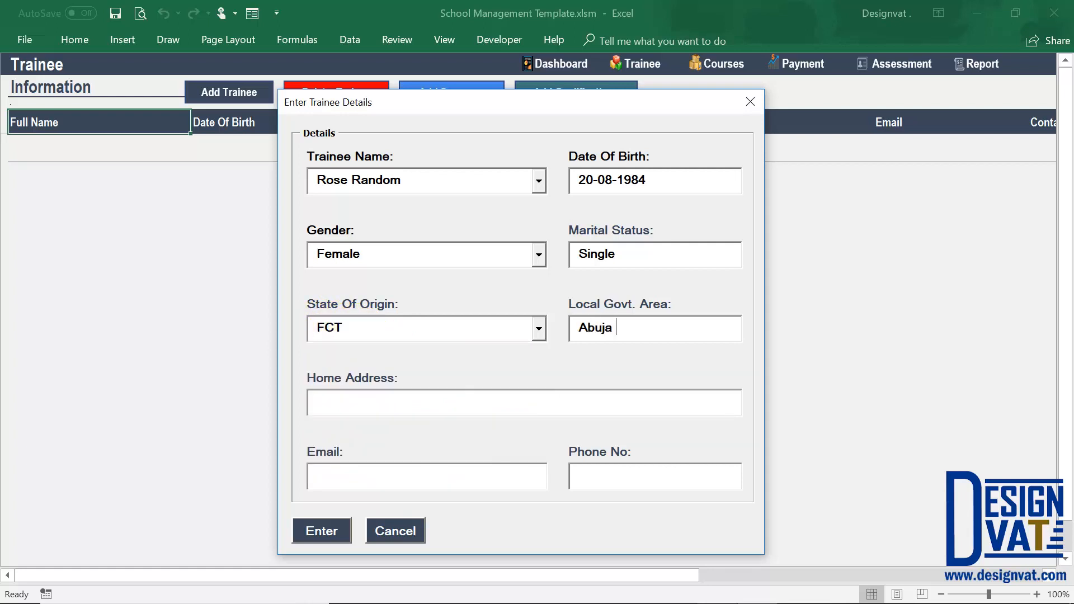
{"action": "type", "text": "Municipal"}
Fill in the trainee's home address, email and phone number, and save the record to the trainee list.
{"action": "key", "text": "Tab"}
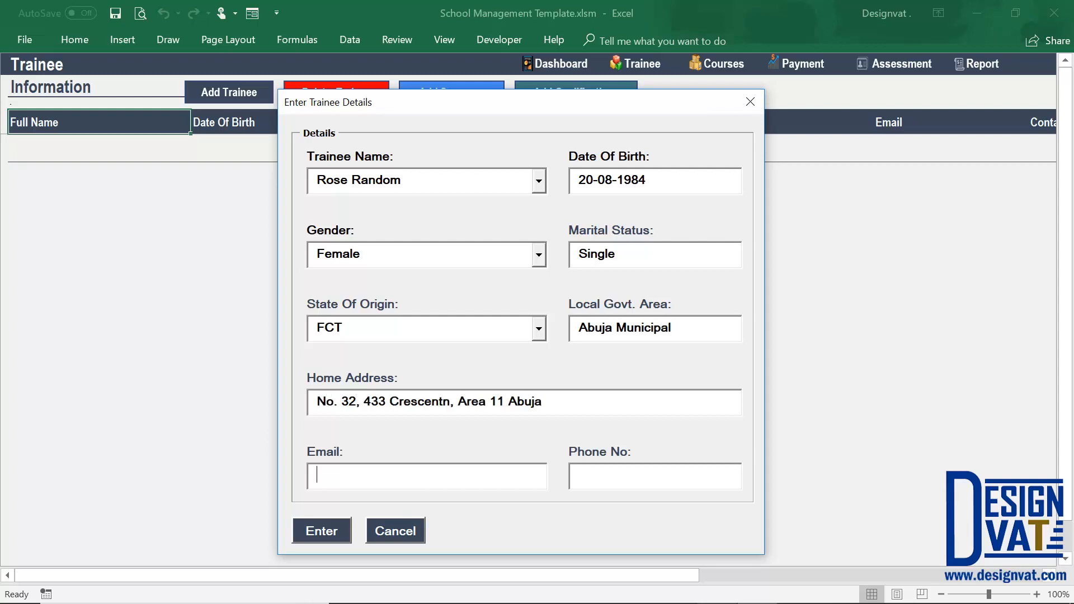
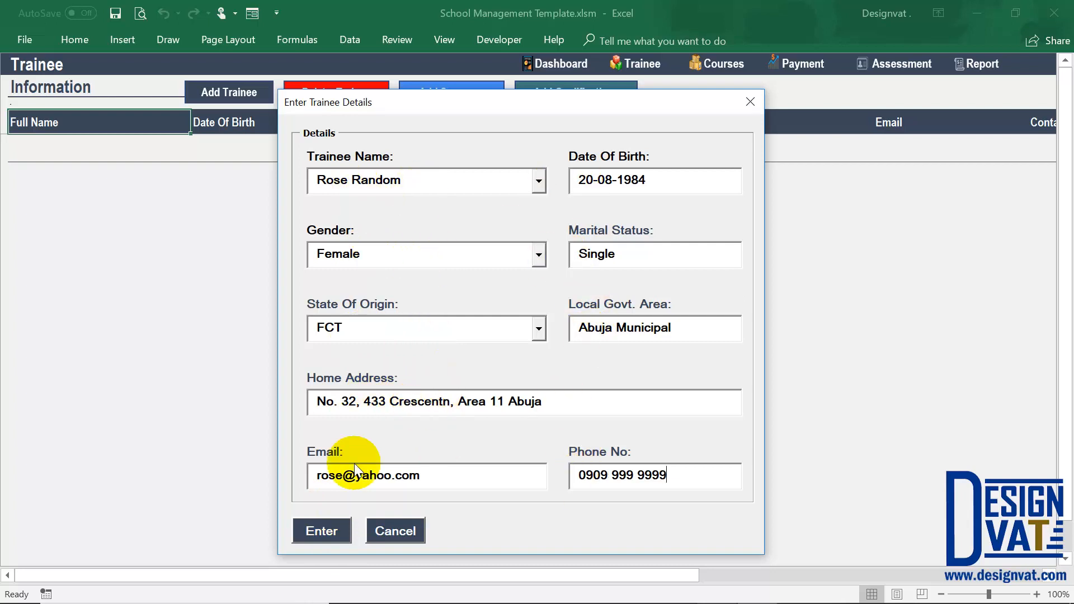
{"action": "left_click", "coordinate": [324, 531]}
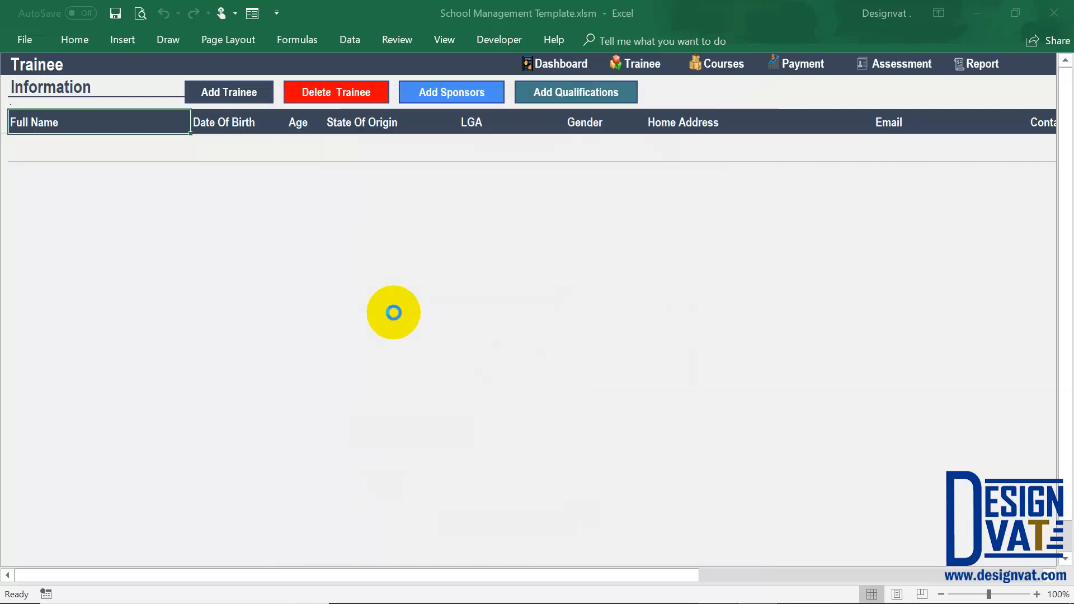
{"action": "left_click", "coordinate": [545, 367]}
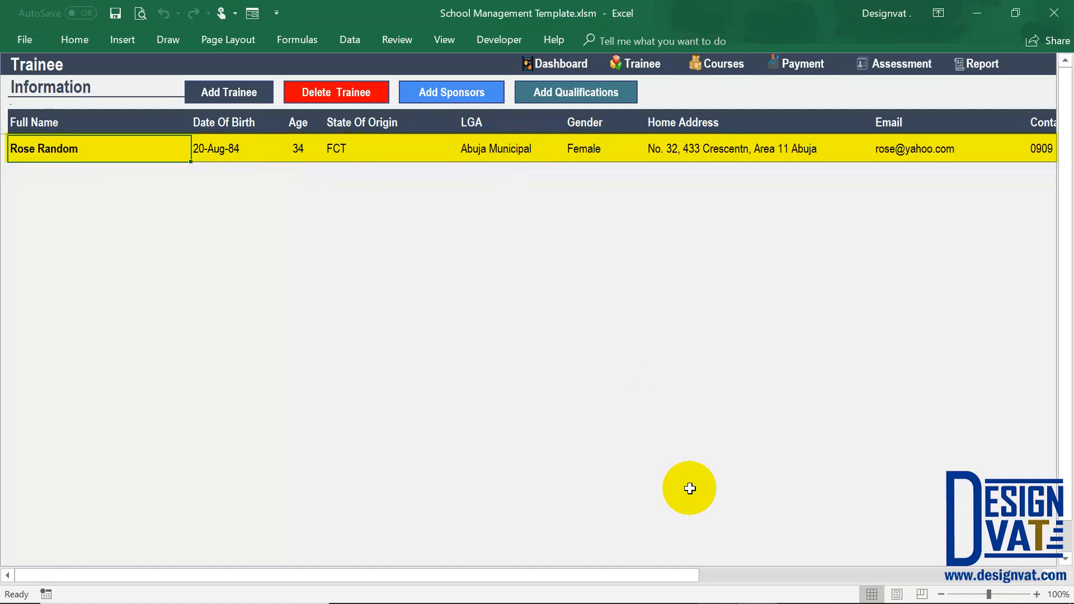
{"action": "left_click_drag", "start_coordinate": [689, 574], "coordinate": [493, 509]}
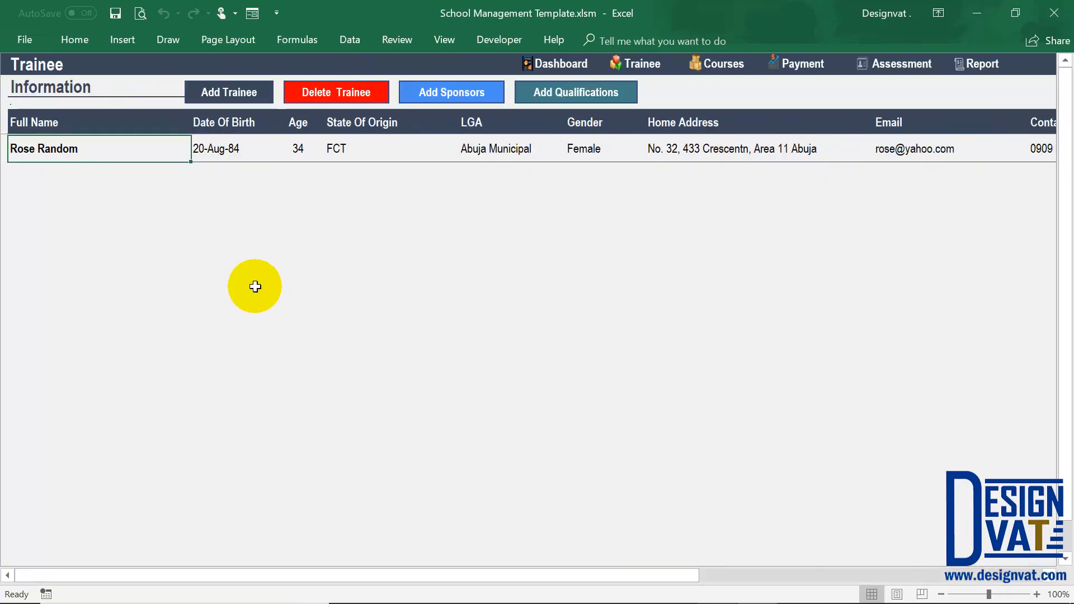
Open a new trainee entry and try to submit it empty to check the required fields and date format.
{"action": "left_click", "coordinate": [241, 90]}
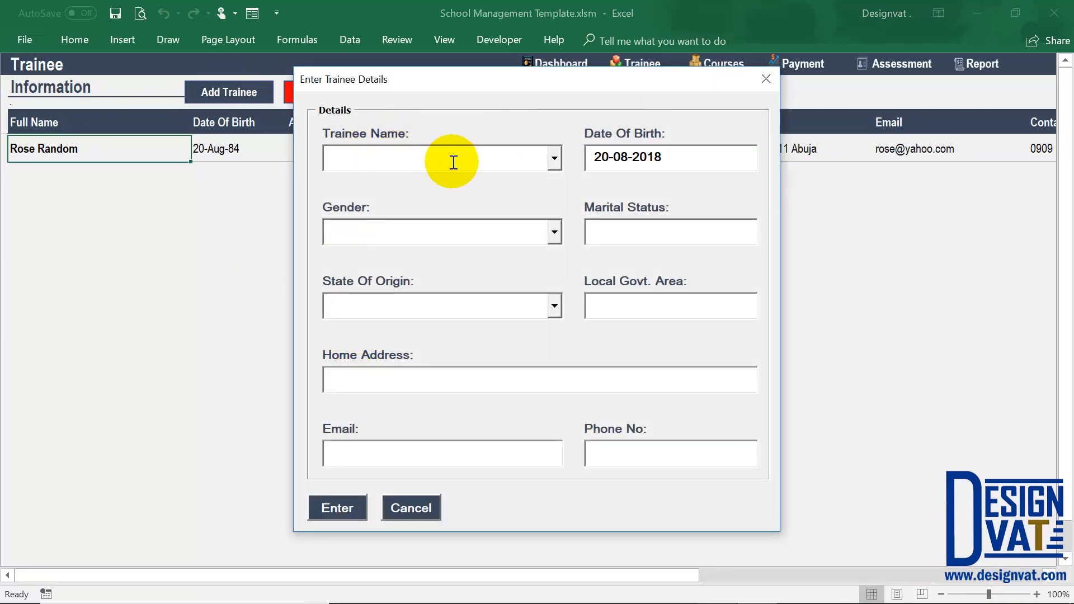
{"action": "left_click", "coordinate": [337, 509]}
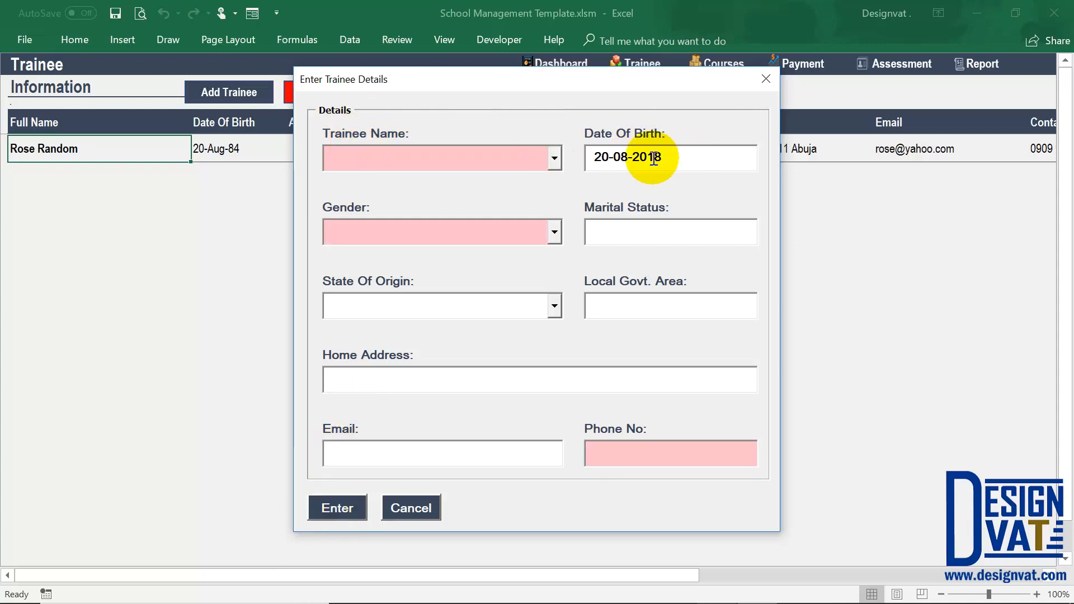
{"action": "left_click", "coordinate": [604, 453]}
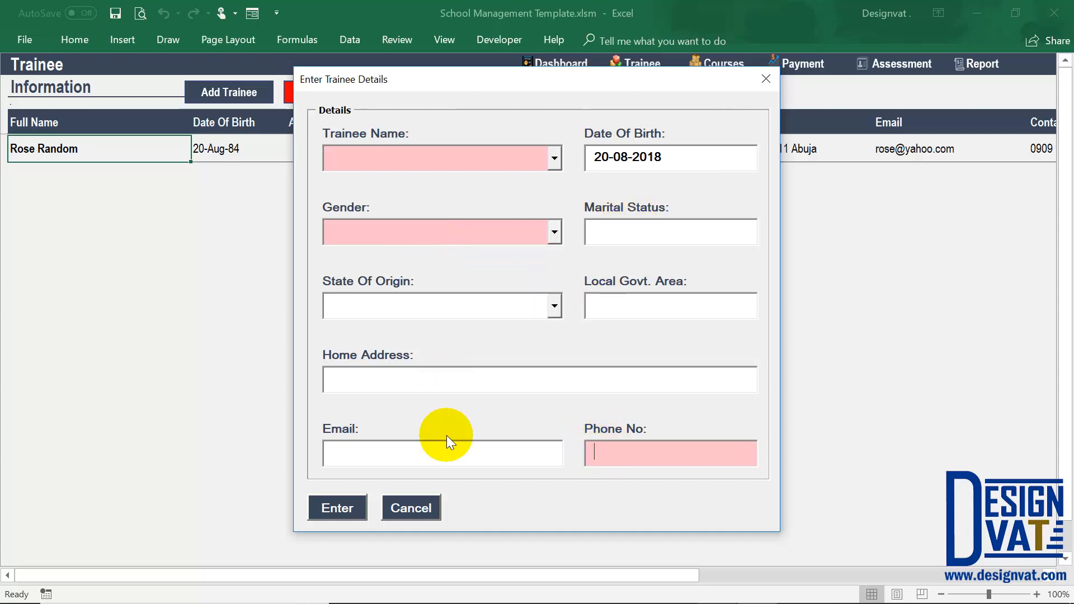
{"action": "left_click", "coordinate": [382, 376]}
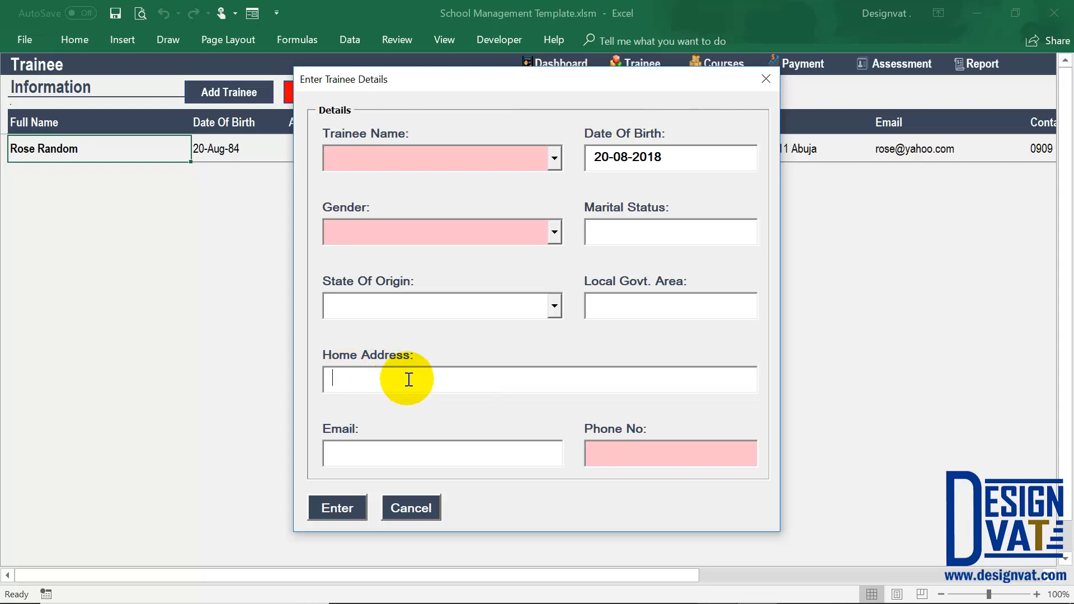
{"action": "left_click_drag", "start_coordinate": [671, 160], "coordinate": [589, 155]}
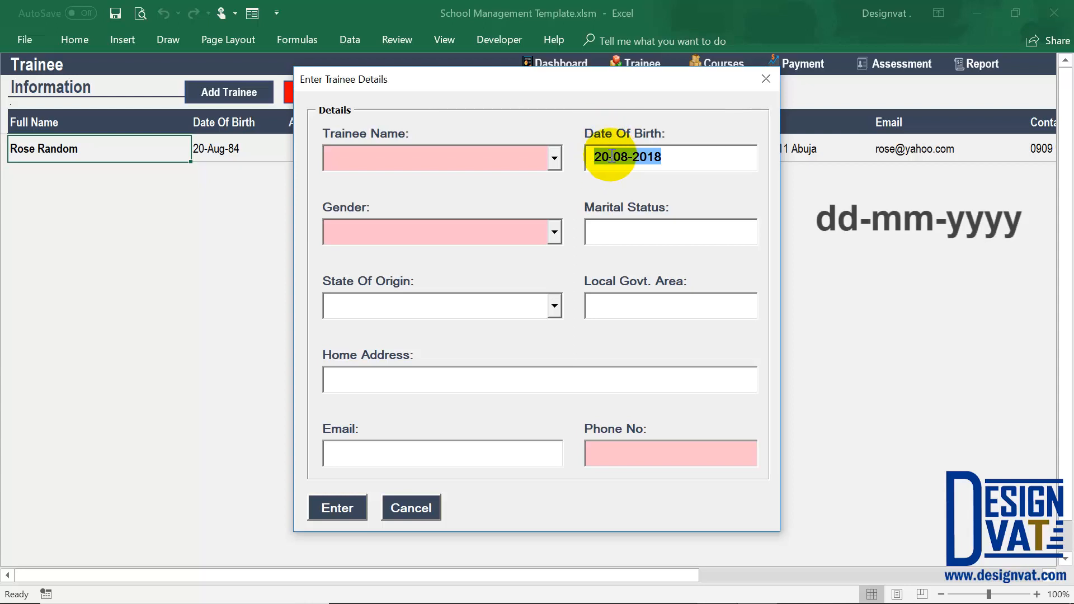
{"action": "left_click_drag", "start_coordinate": [610, 158], "coordinate": [633, 159]}
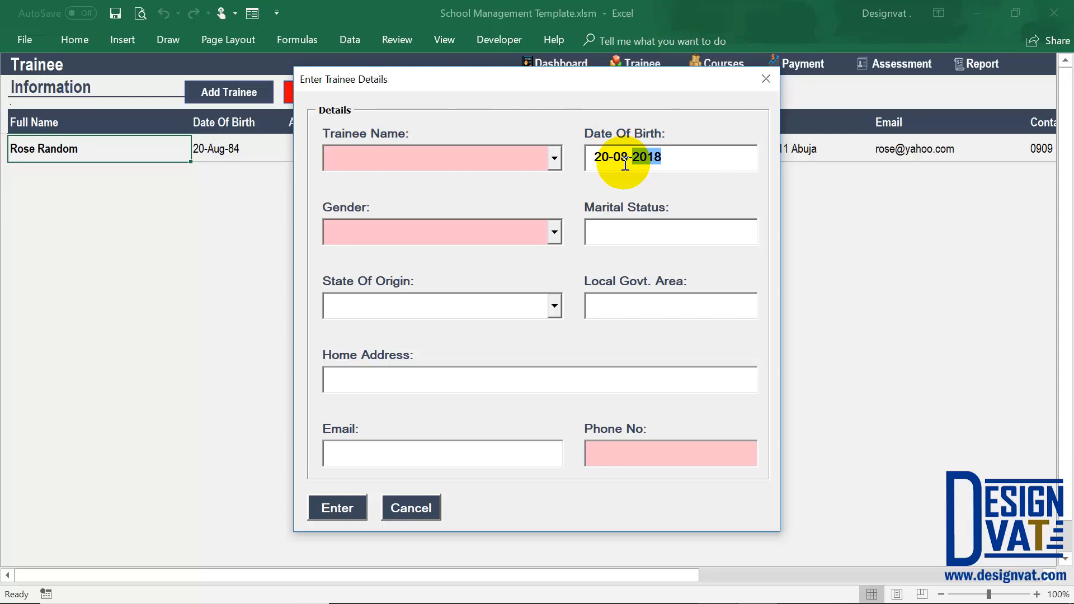
Enter the second trainee's full name, set the gender to Male and fill in the phone number.
{"action": "left_click", "coordinate": [531, 157]}
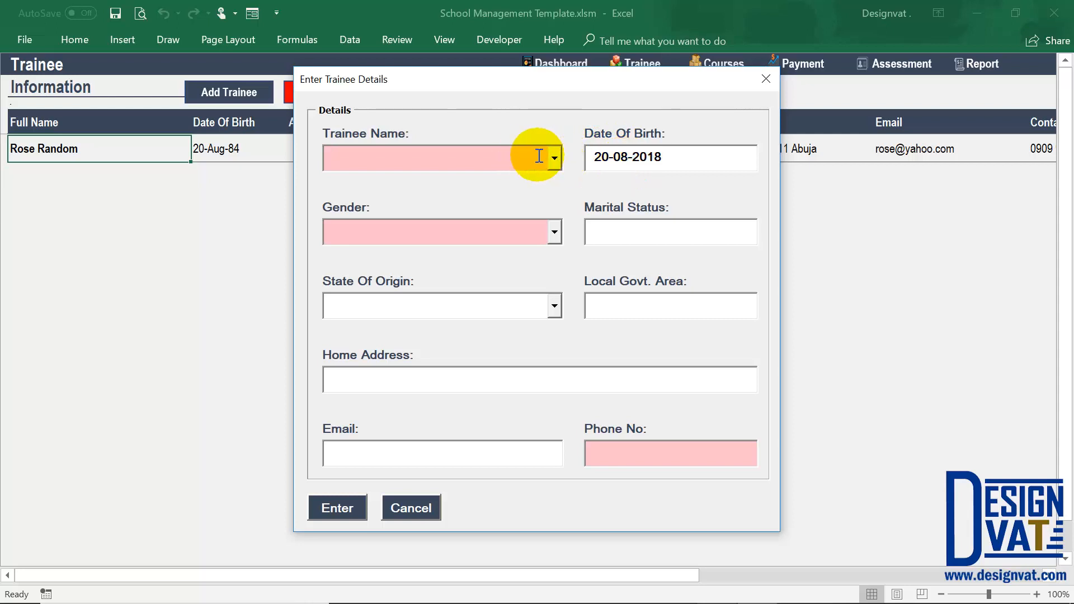
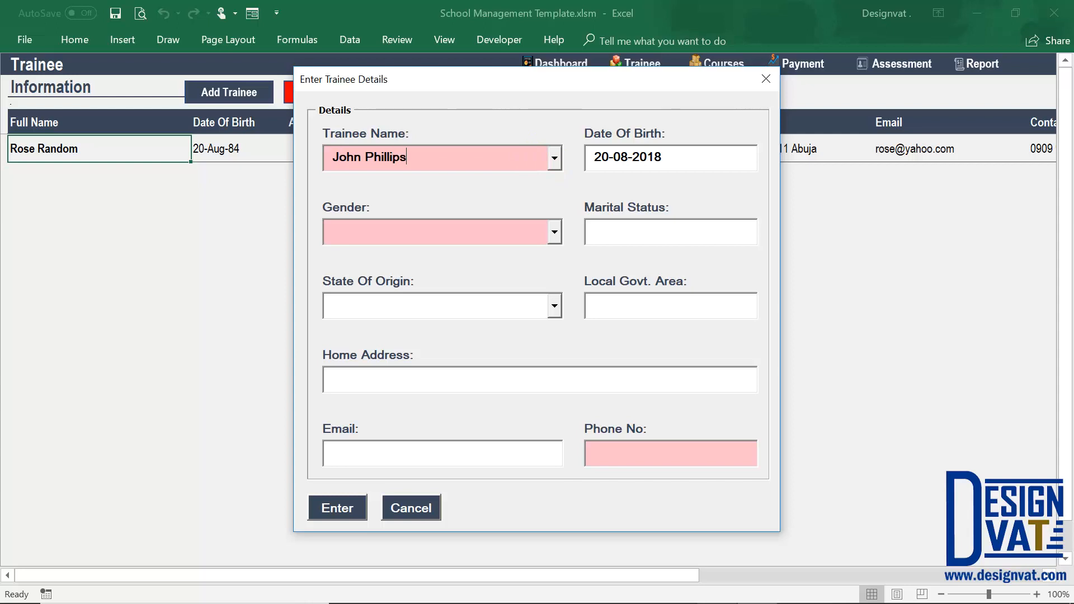
{"action": "key", "text": "Tab"}
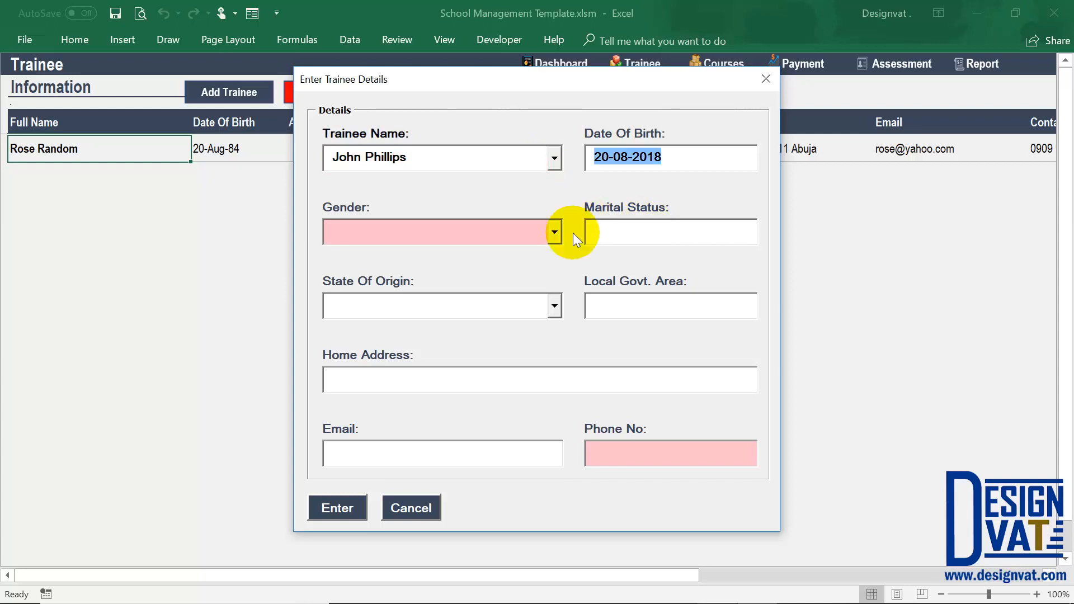
{"action": "left_click", "coordinate": [556, 230]}
{"action": "left_click", "coordinate": [465, 256]}
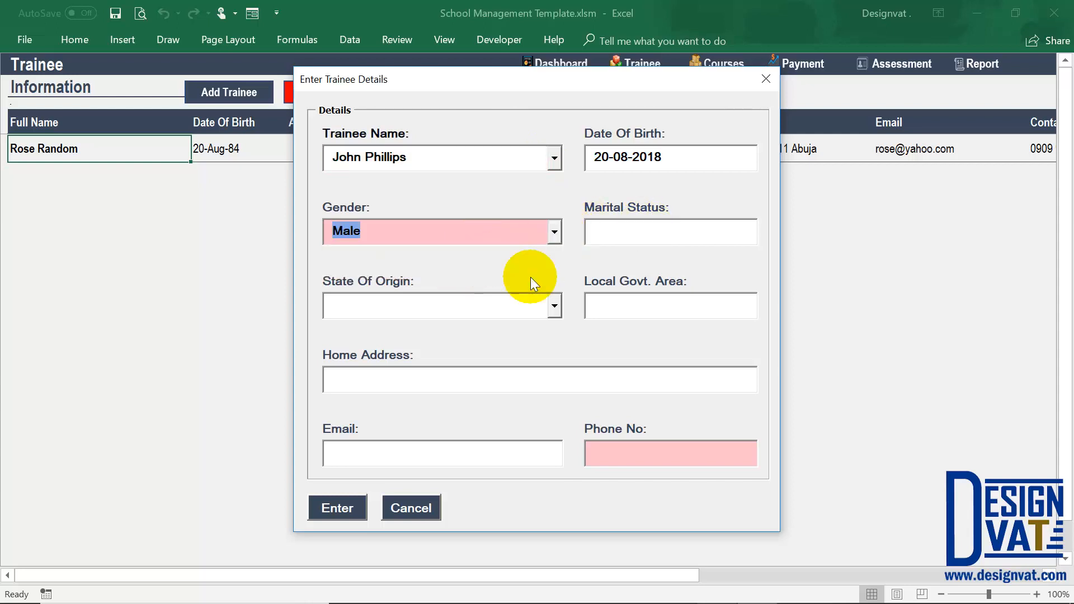
{"action": "left_click", "coordinate": [625, 458]}
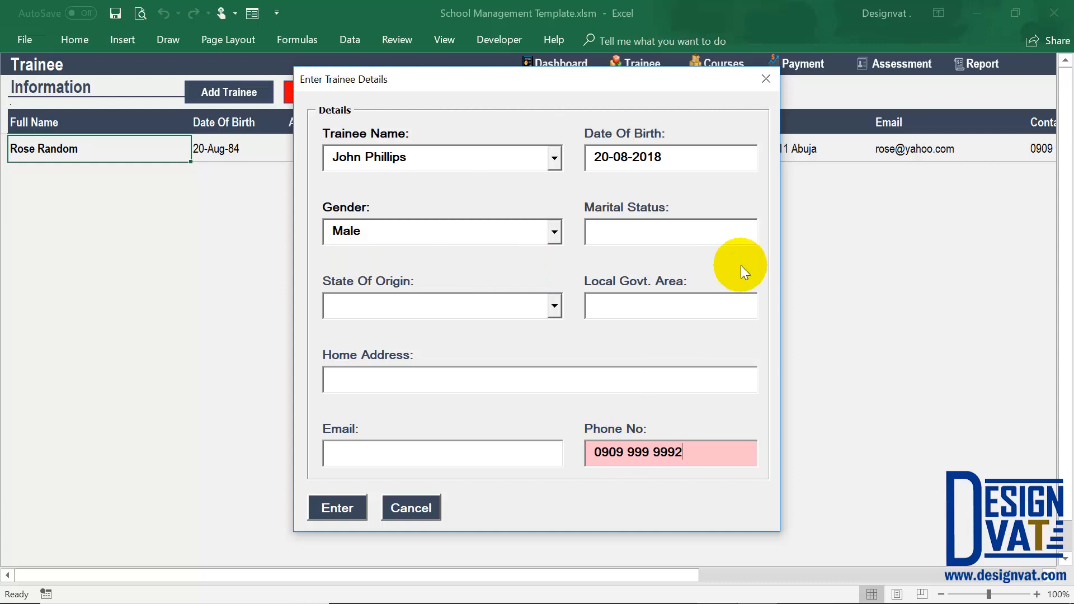
Edit the day, month and year of the trainee's date of birth and save the record to the trainee list.
{"action": "left_click", "coordinate": [609, 156]}
{"action": "key", "text": "BackSpace"}
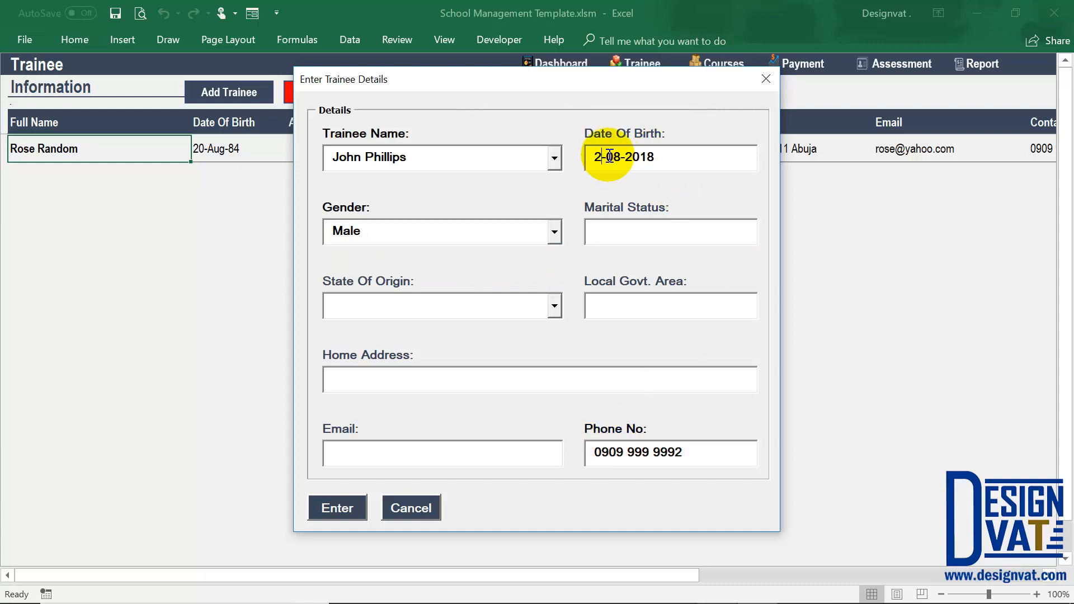
{"action": "left_click", "coordinate": [617, 157]}
{"action": "key", "text": "BackSpace"}
{"action": "type", "text": "7"}
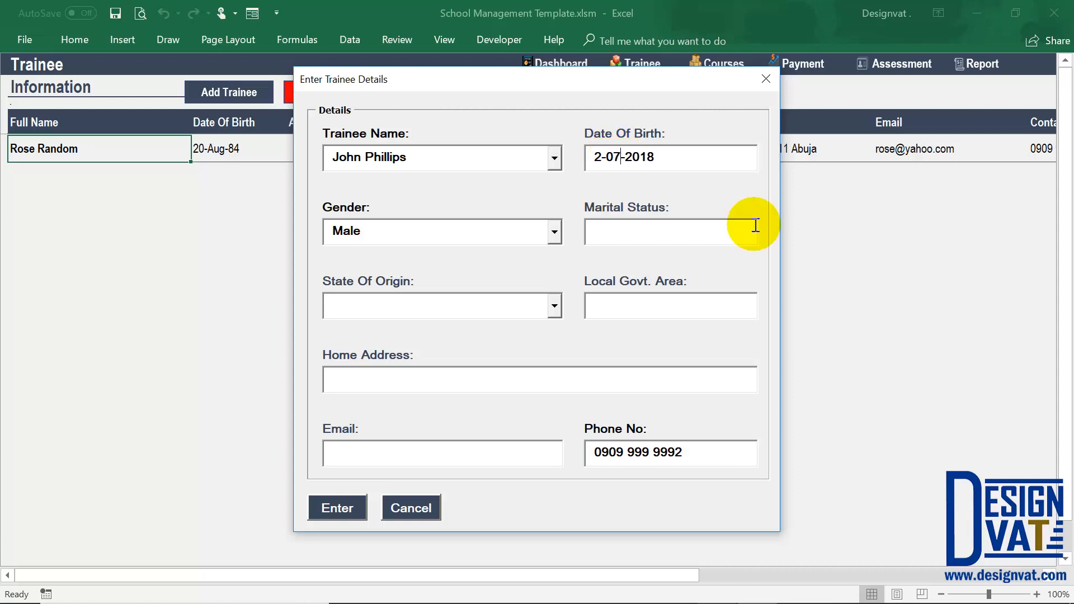
{"action": "left_click_drag", "start_coordinate": [679, 163], "coordinate": [627, 160]}
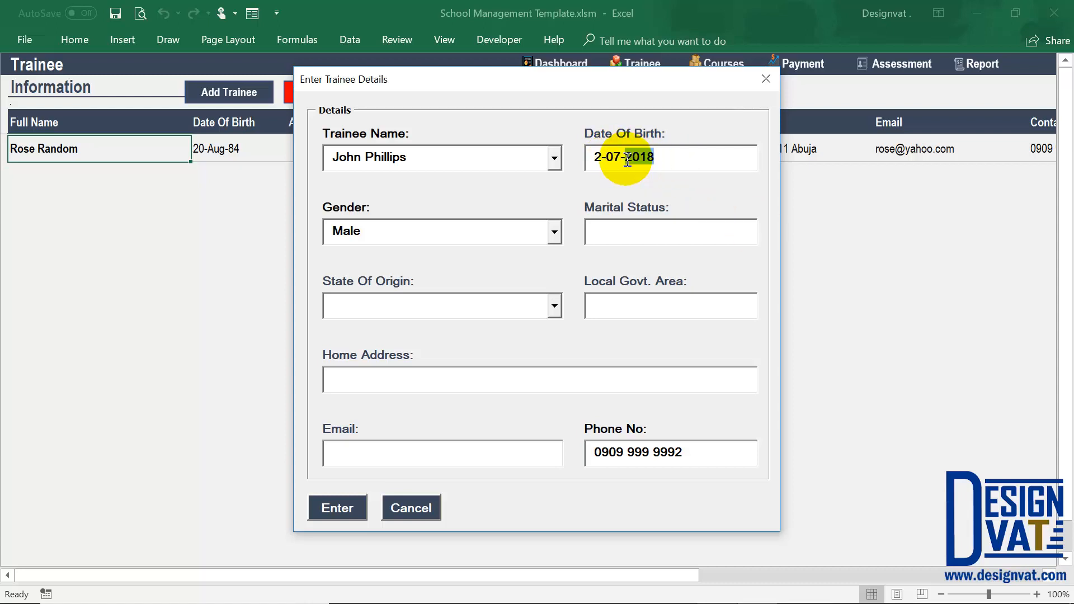
{"action": "type", "text": "1989"}
{"action": "left_click", "coordinate": [337, 508]}
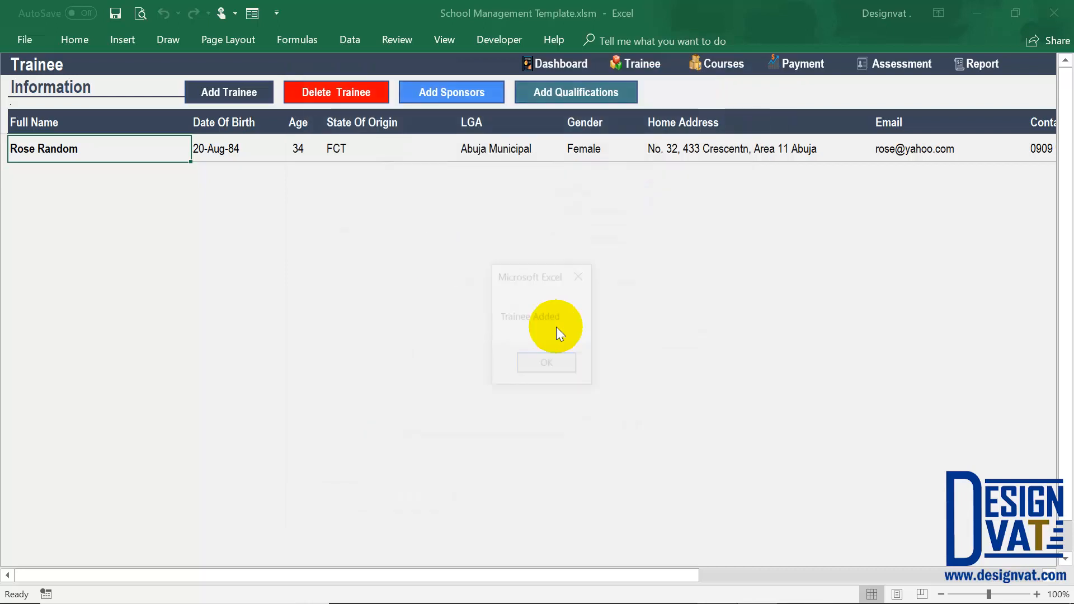
{"action": "left_click", "coordinate": [547, 363]}
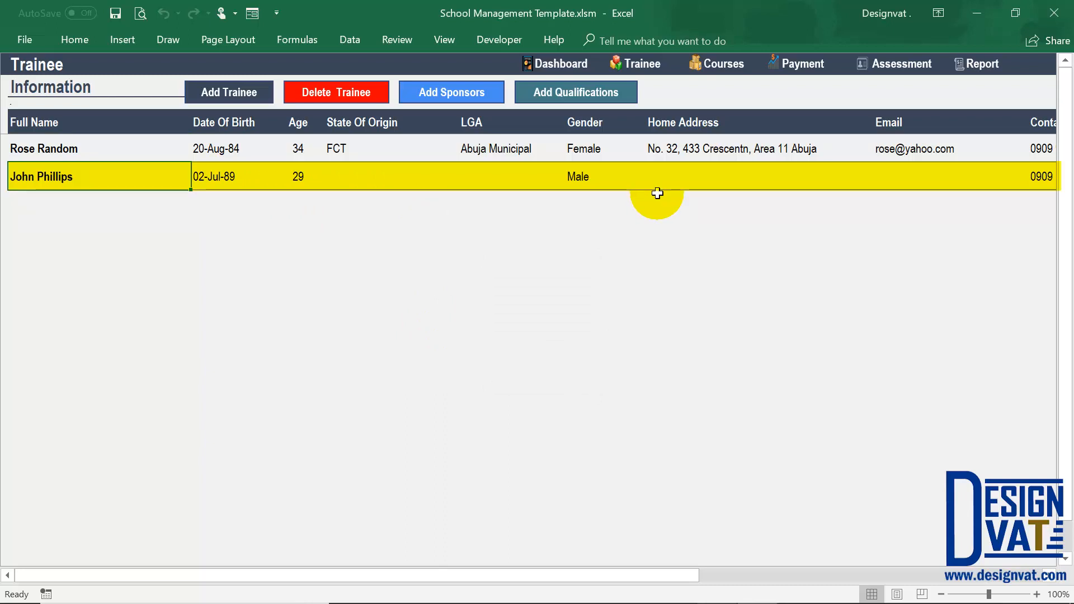
Check the state of origin, home address and email cells in the second trainee's row.
{"action": "left_click", "coordinate": [411, 184]}
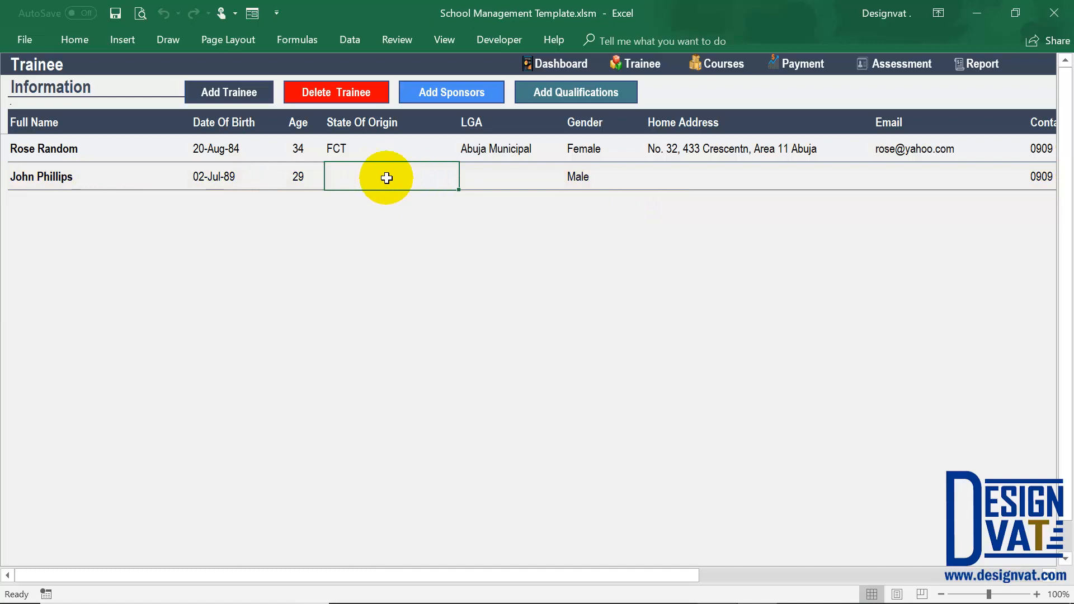
{"action": "left_click", "coordinate": [700, 170]}
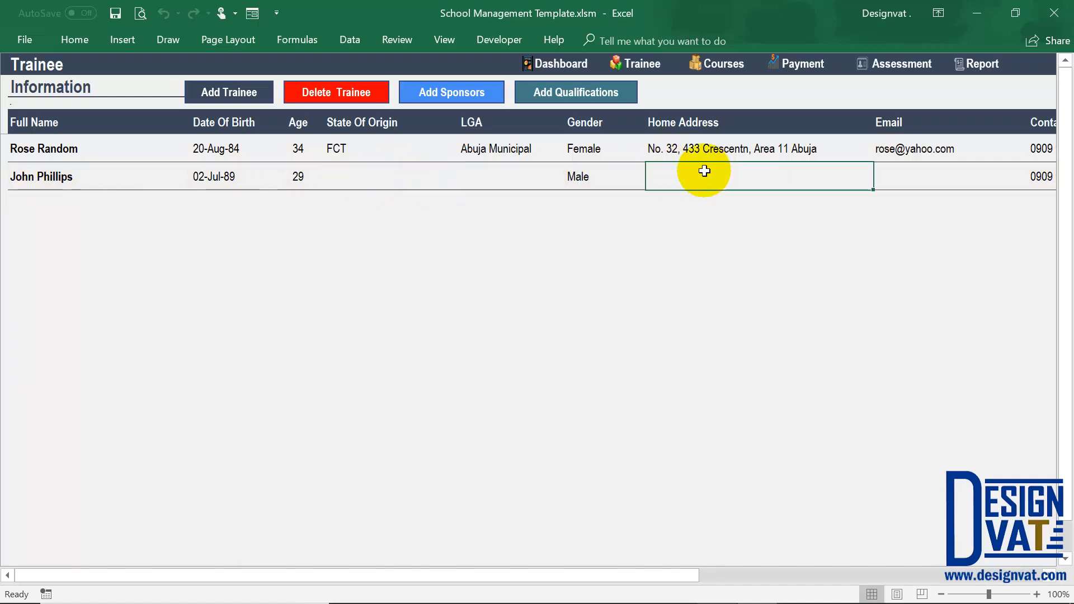
{"action": "left_click", "coordinate": [888, 176]}
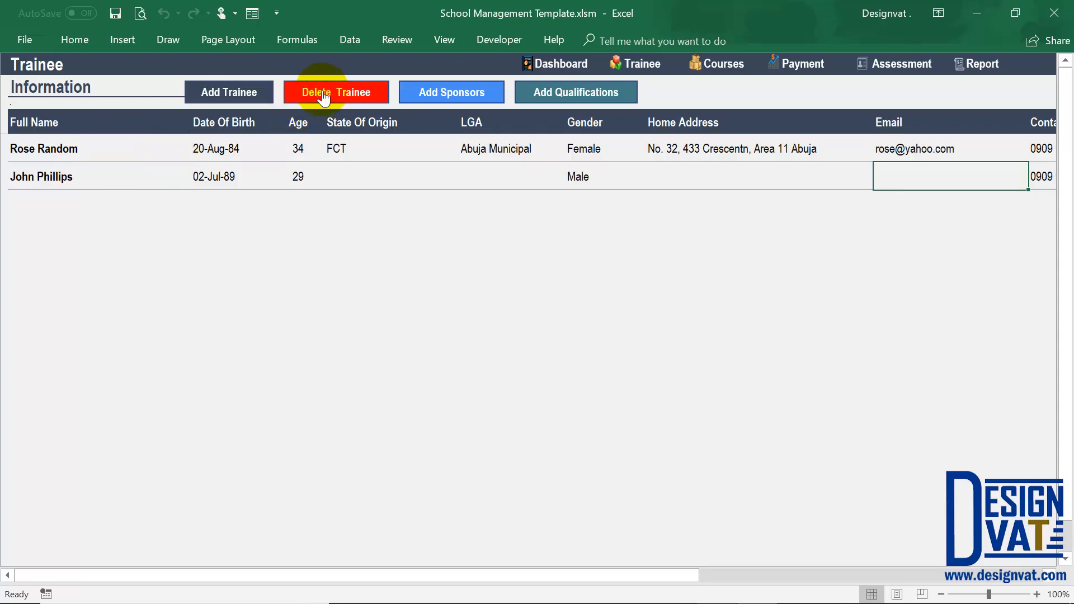
Try to delete the second trainee's record from the trainee list.
{"action": "left_click_drag", "start_coordinate": [96, 149], "coordinate": [96, 173]}
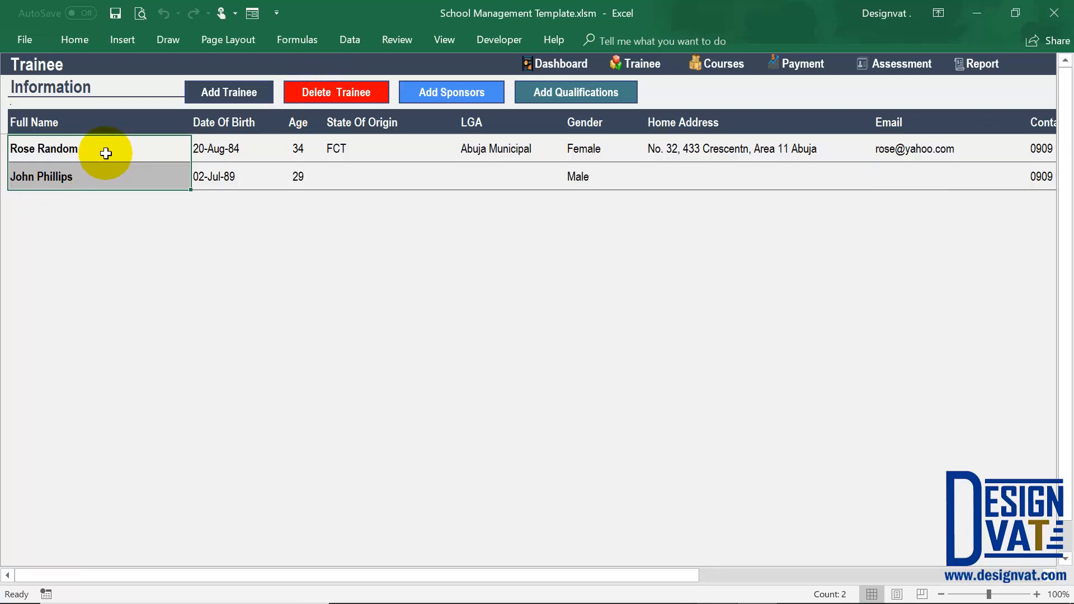
{"action": "left_click", "coordinate": [106, 154]}
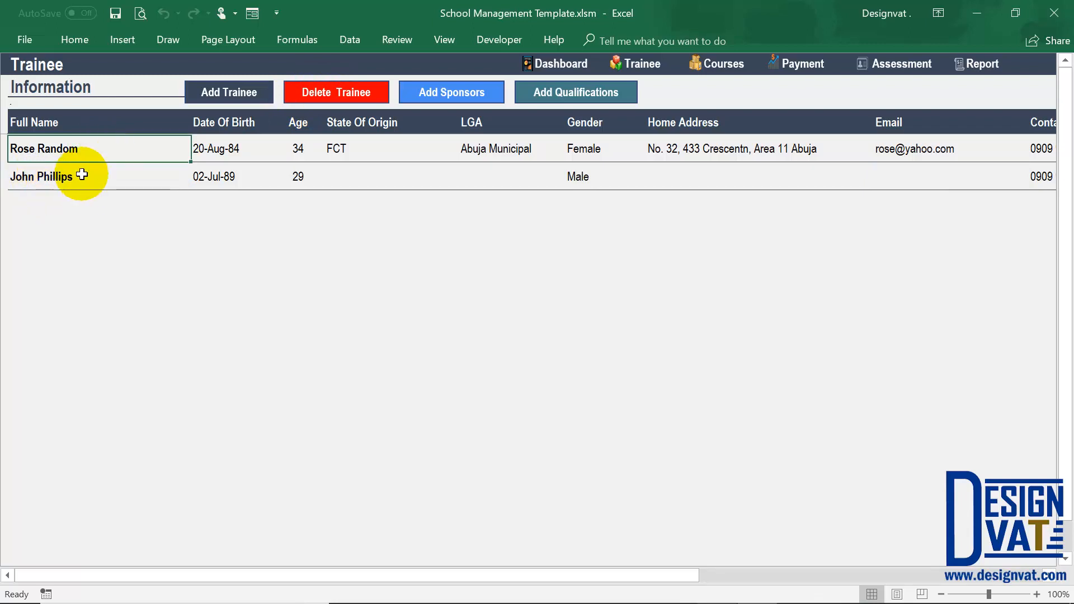
{"action": "left_click", "coordinate": [57, 181]}
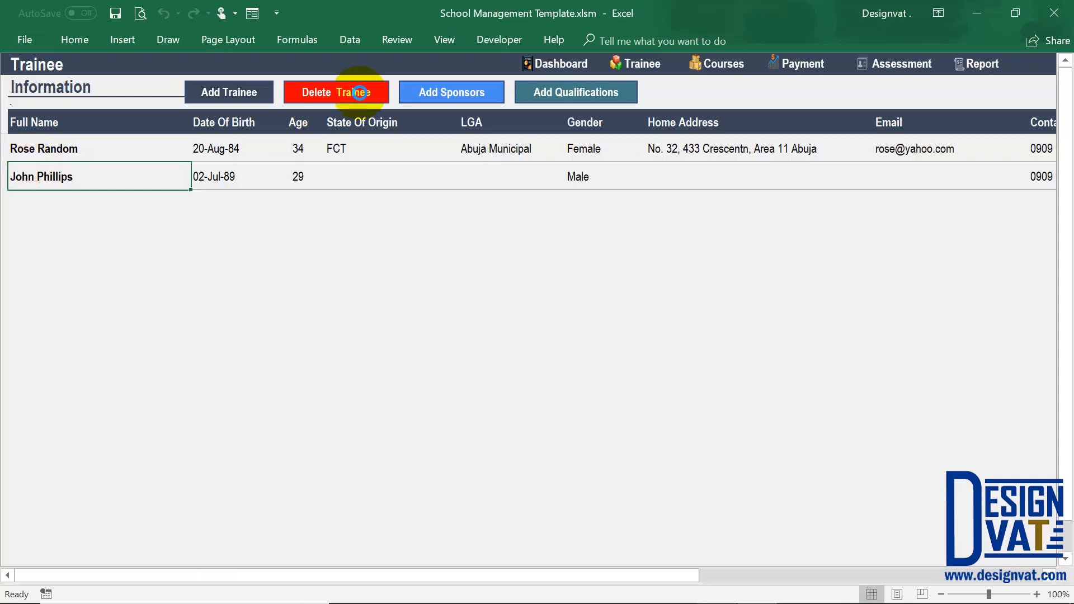
{"action": "left_click", "coordinate": [360, 93]}
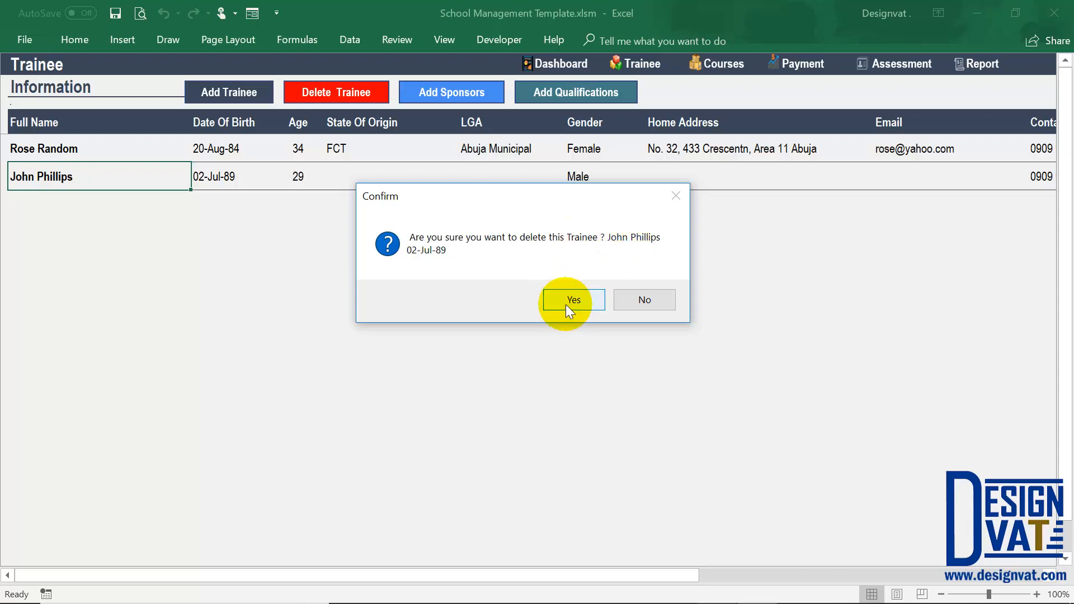
{"action": "left_click", "coordinate": [594, 300]}
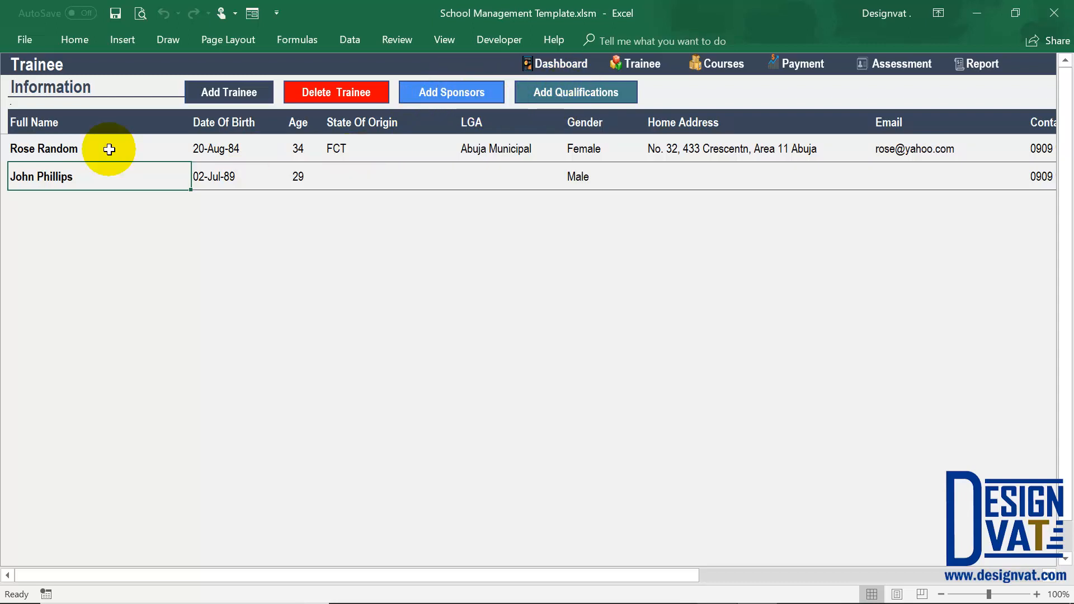
Open the sponsor page and start a new sponsor record for the first trainee in the list.
{"action": "left_click_drag", "start_coordinate": [108, 148], "coordinate": [106, 182]}
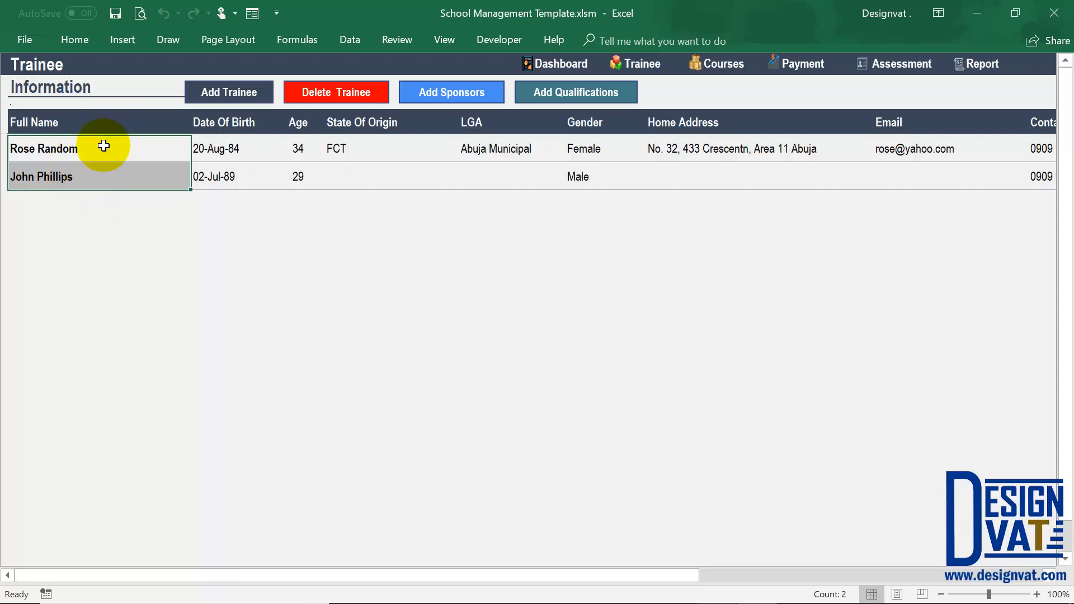
{"action": "left_click", "coordinate": [81, 147]}
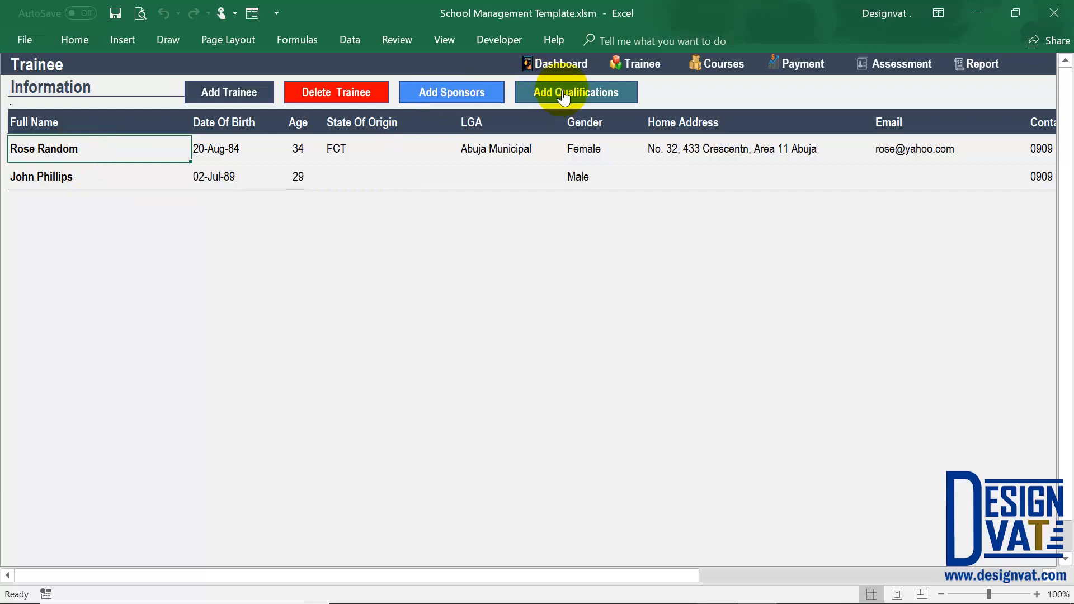
{"action": "left_click", "coordinate": [445, 92]}
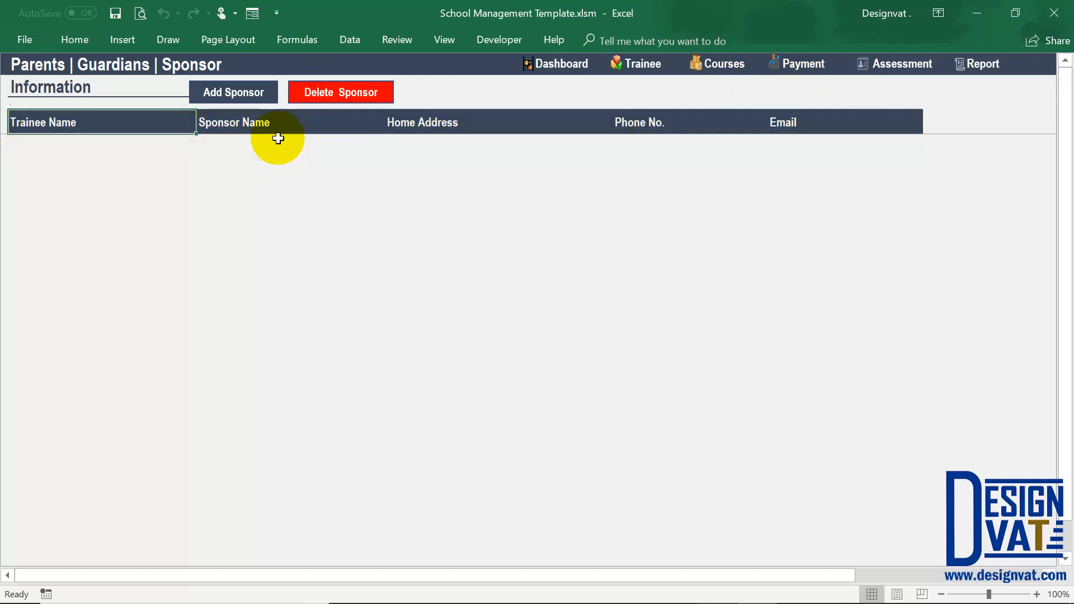
{"action": "left_click", "coordinate": [233, 91]}
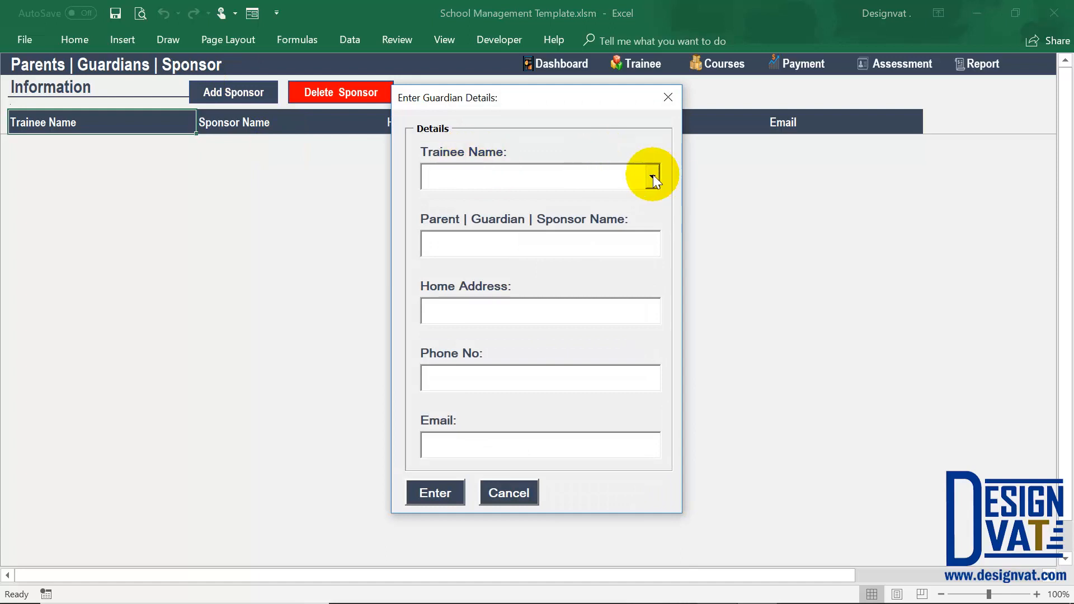
{"action": "left_click", "coordinate": [653, 175]}
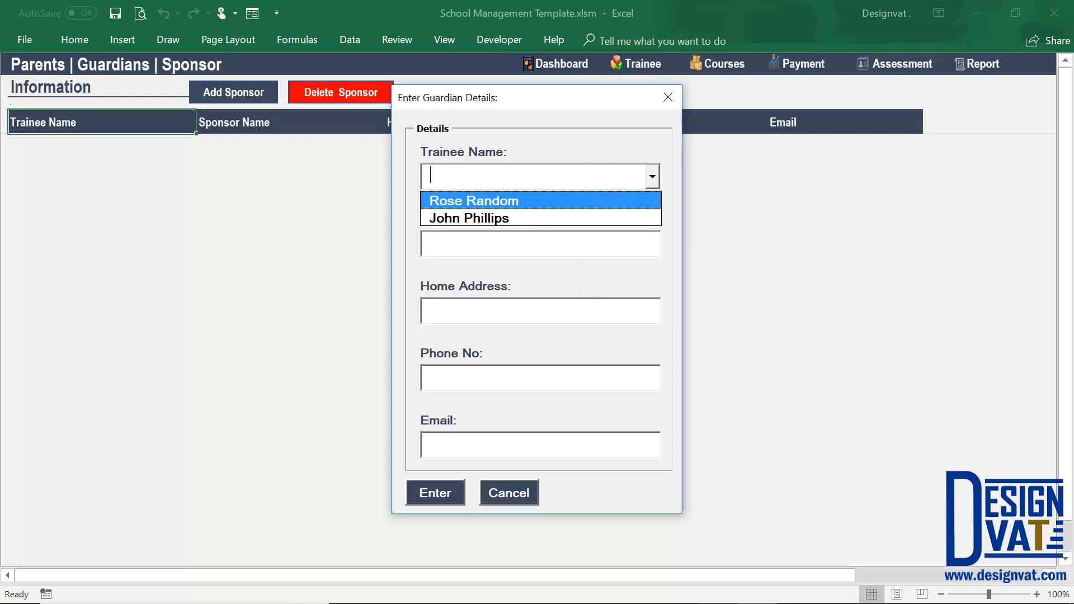
{"action": "left_click", "coordinate": [525, 200]}
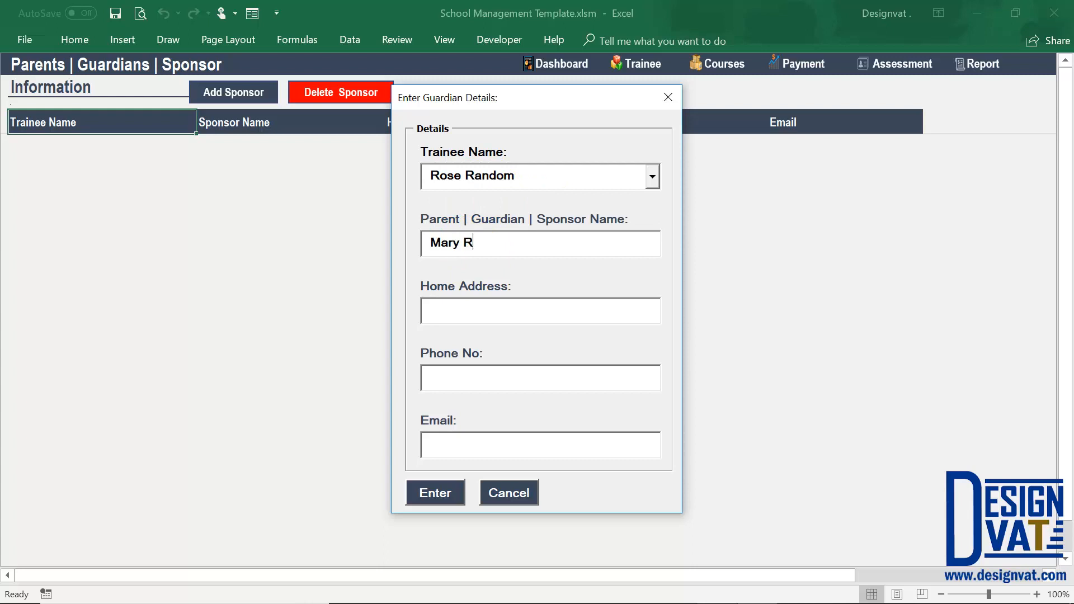
Fill in the sponsor's name, home address, phone number and email, and save the sponsor record.
{"action": "key", "text": "Tab"}
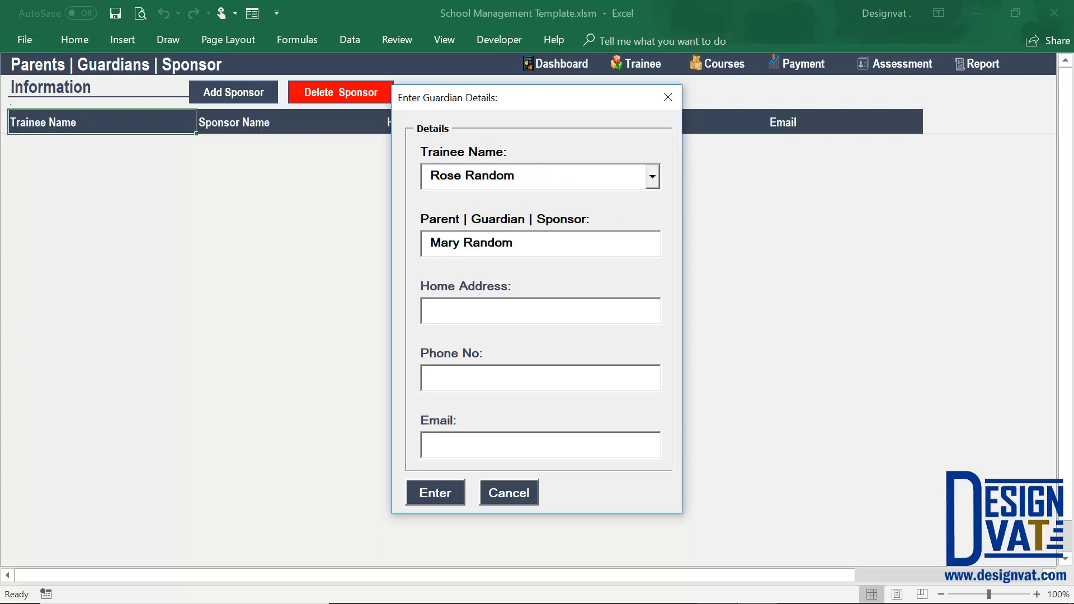
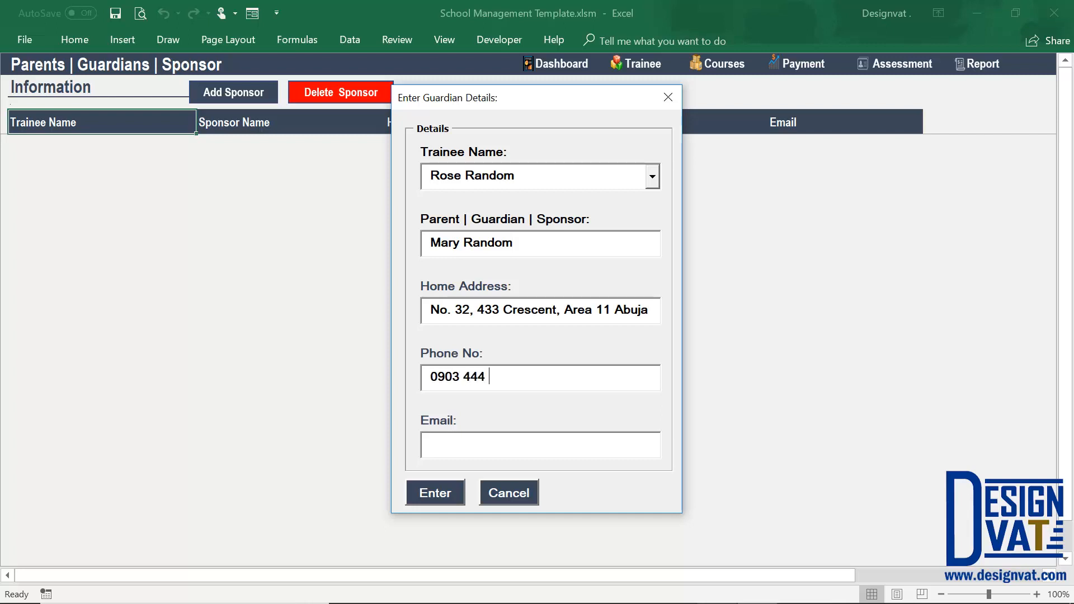
{"action": "key", "text": "Tab"}
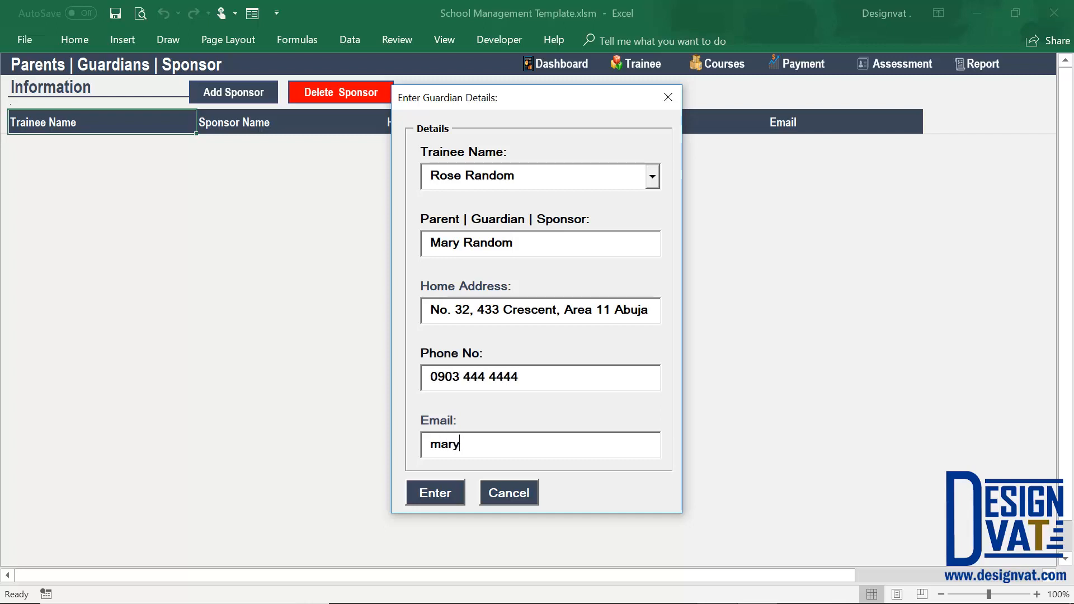
{"action": "key", "text": "Tab"}
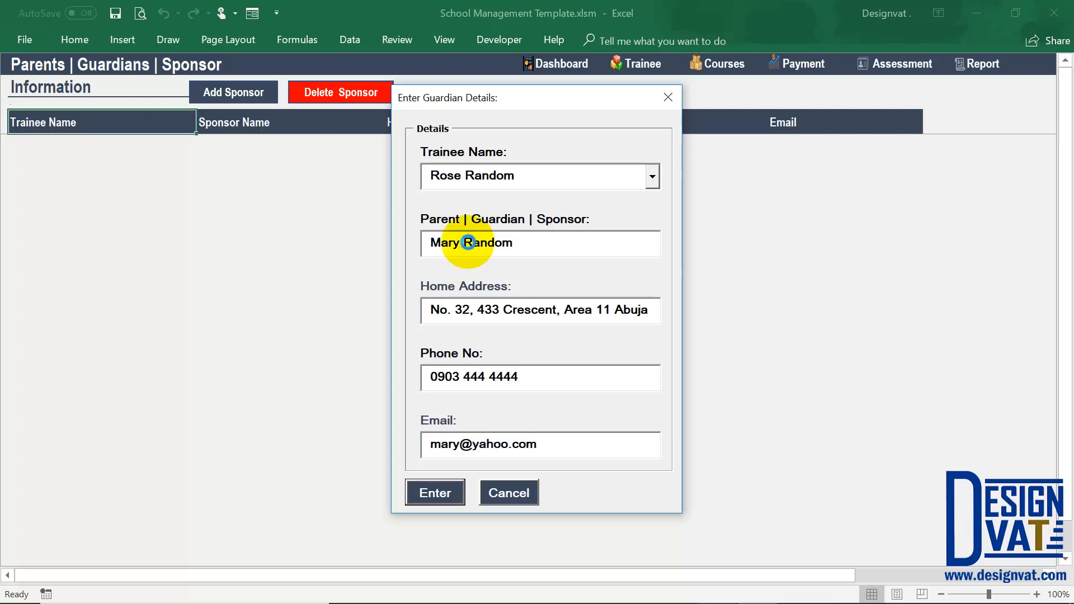
{"action": "key", "text": "Return"}
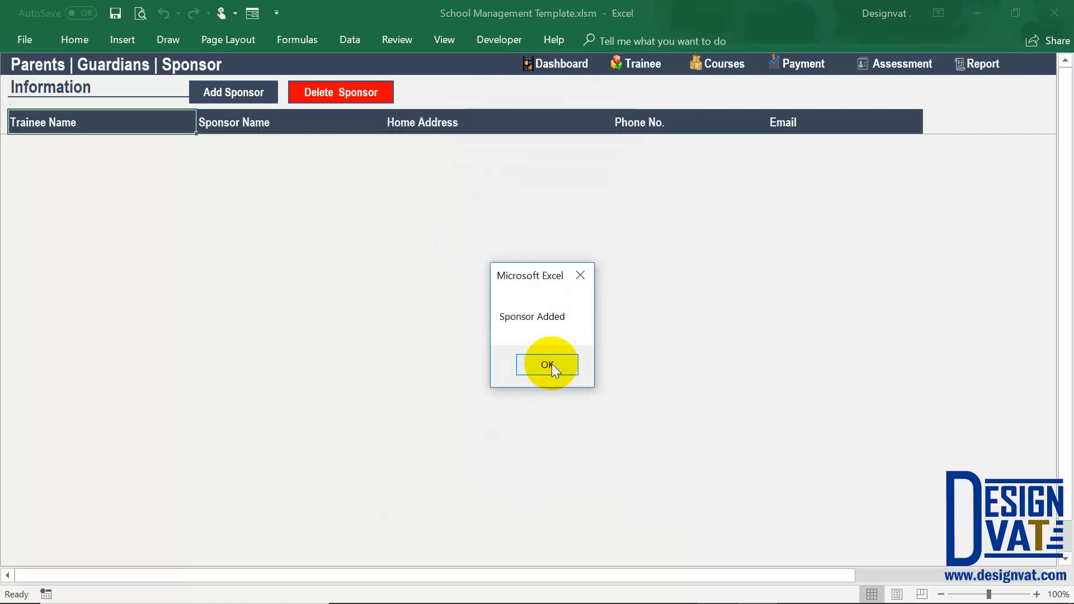
{"action": "left_click", "coordinate": [551, 364]}
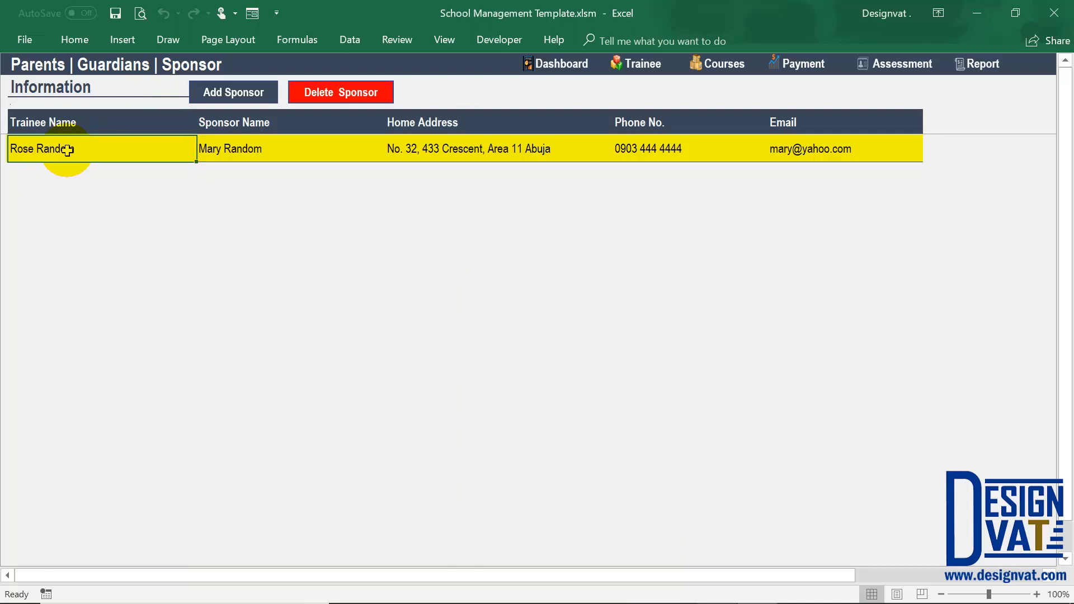
Try to delete the first trainee's sponsor record.
{"action": "left_click", "coordinate": [240, 98]}
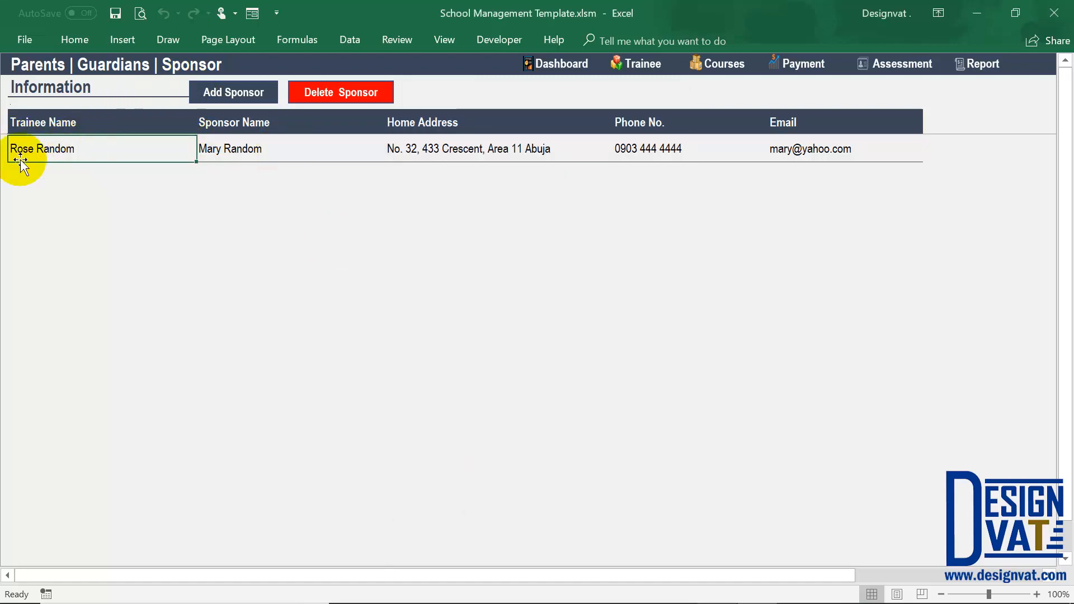
{"action": "left_click", "coordinate": [372, 92]}
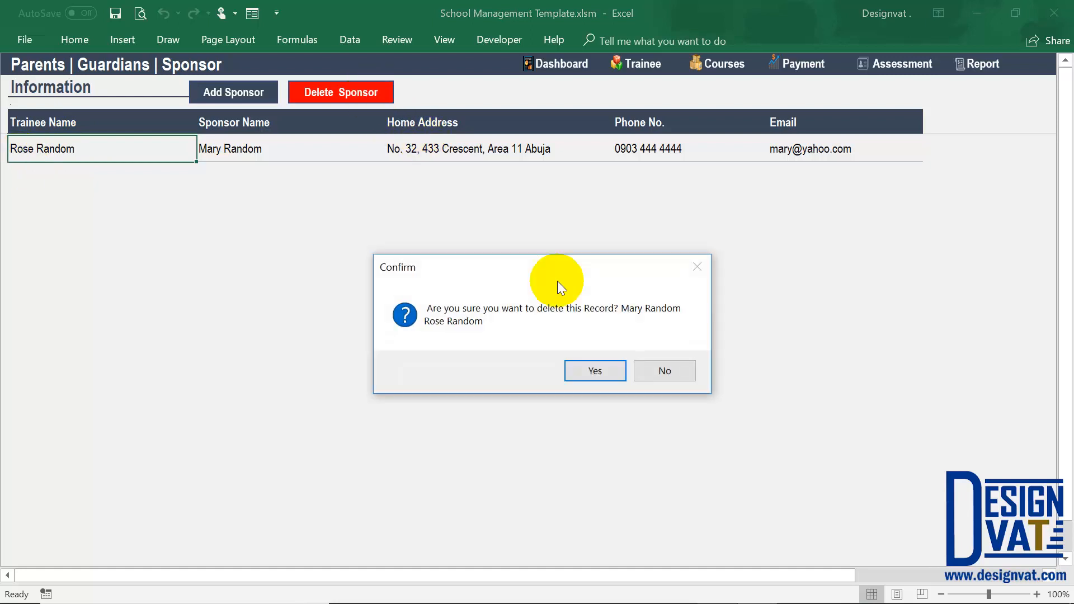
{"action": "left_click_drag", "start_coordinate": [555, 261], "coordinate": [559, 160]}
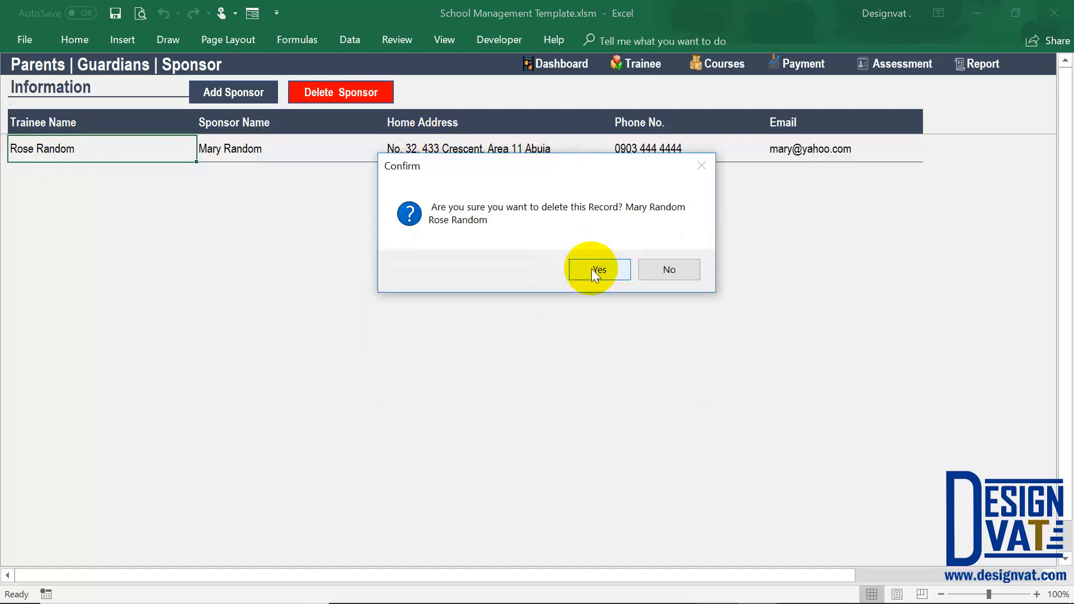
Return to the trainee list and open the trainee qualifications page.
{"action": "left_click", "coordinate": [639, 68]}
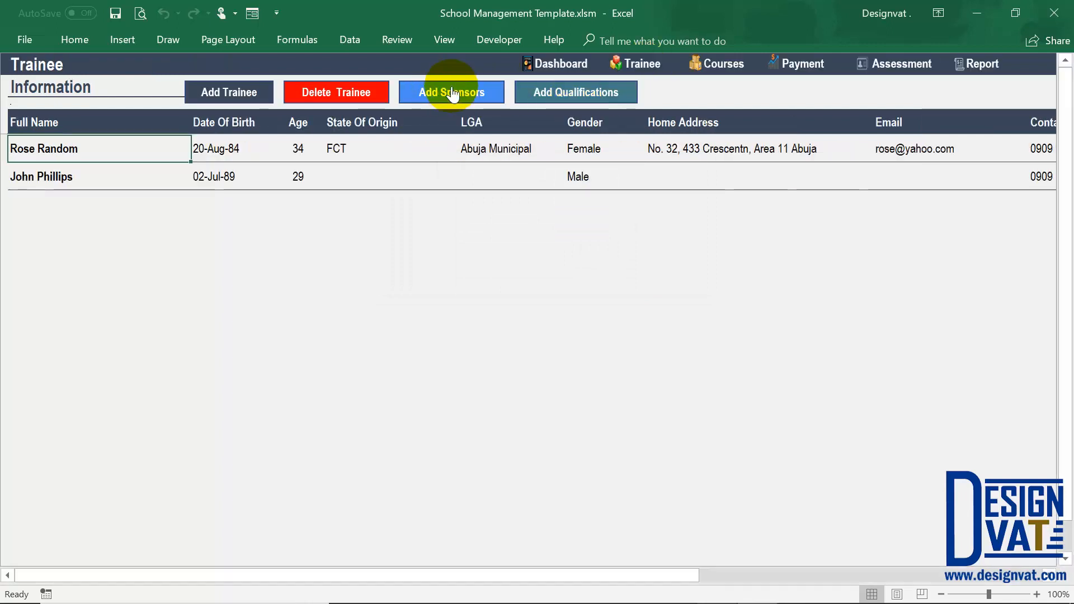
{"action": "left_click", "coordinate": [563, 94]}
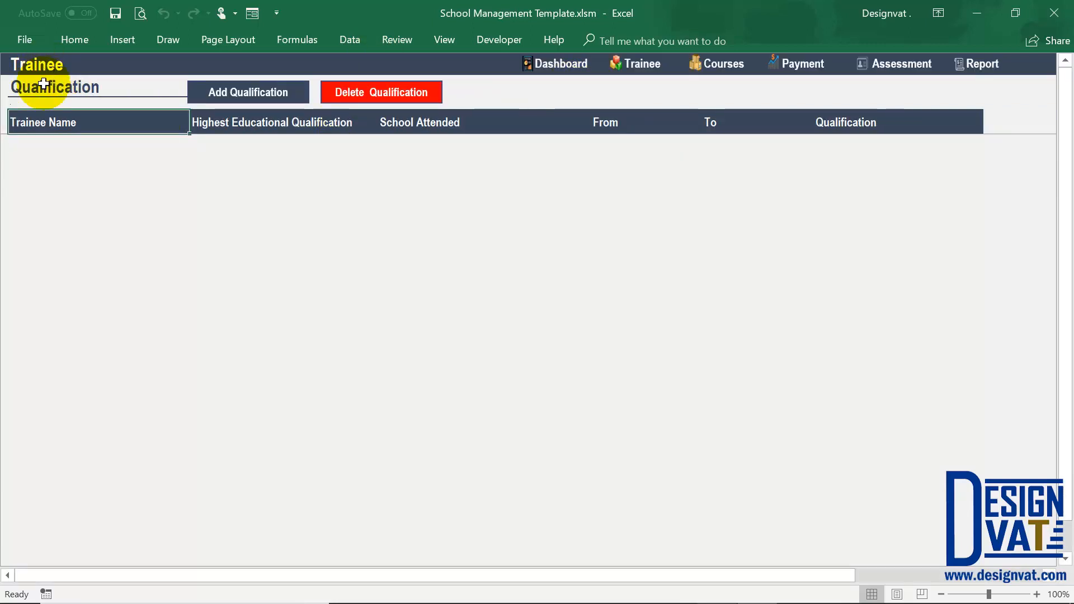
Start a new qualification record for the first trainee in the list and set the highest qualification to Ph.d.
{"action": "left_click", "coordinate": [234, 96]}
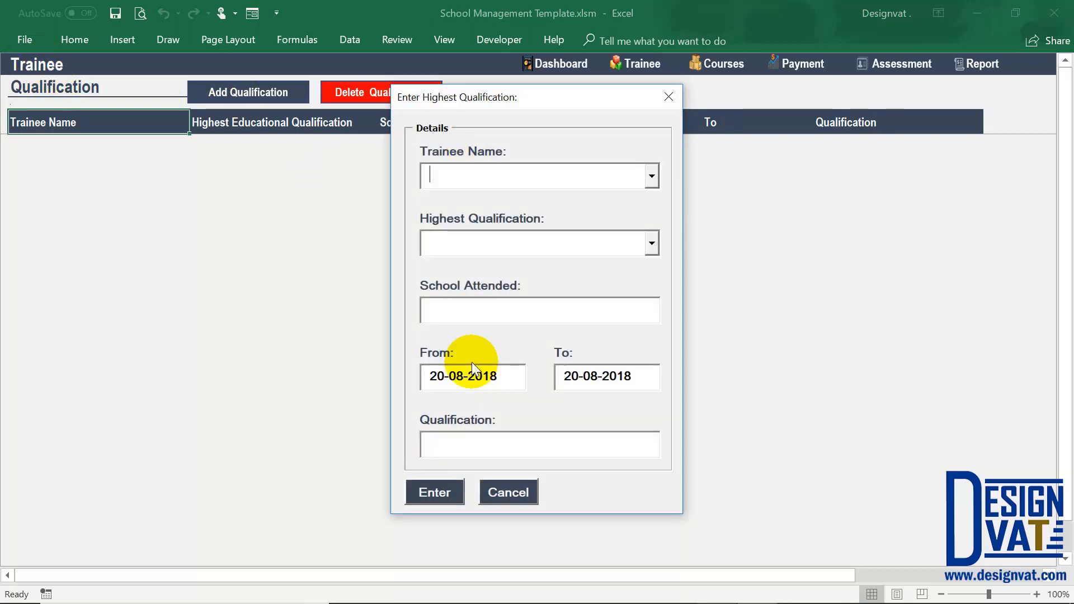
{"action": "left_click", "coordinate": [650, 177]}
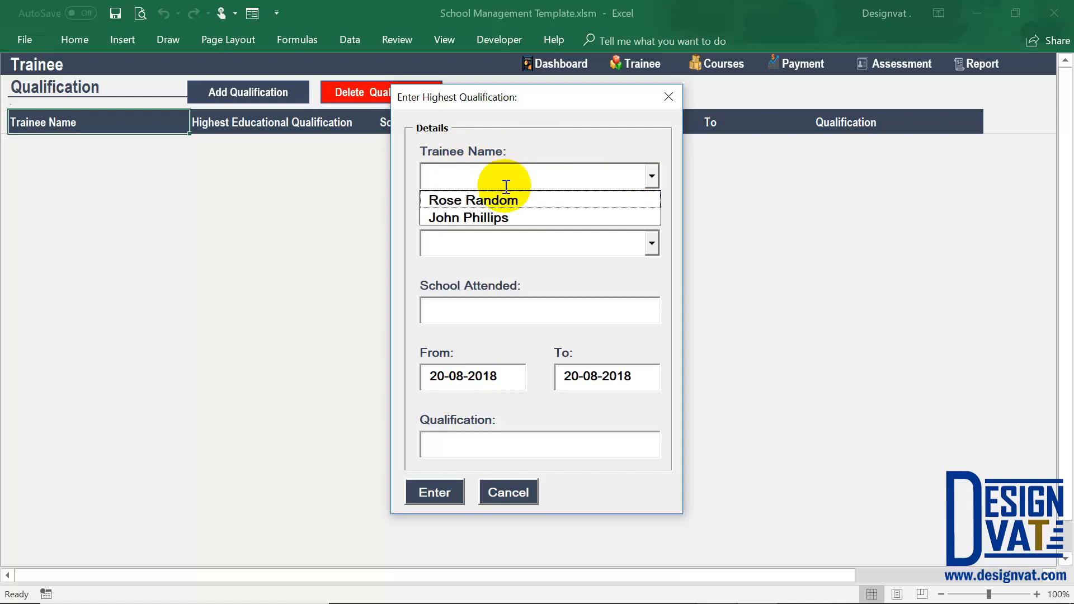
{"action": "left_click", "coordinate": [500, 199]}
{"action": "left_click", "coordinate": [615, 245]}
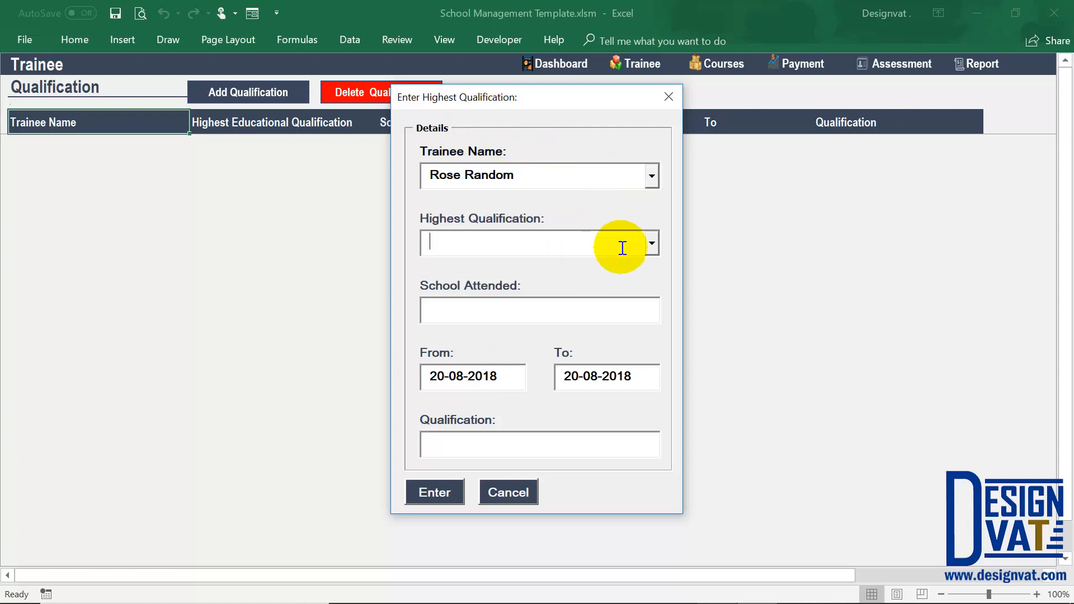
{"action": "left_click", "coordinate": [651, 243]}
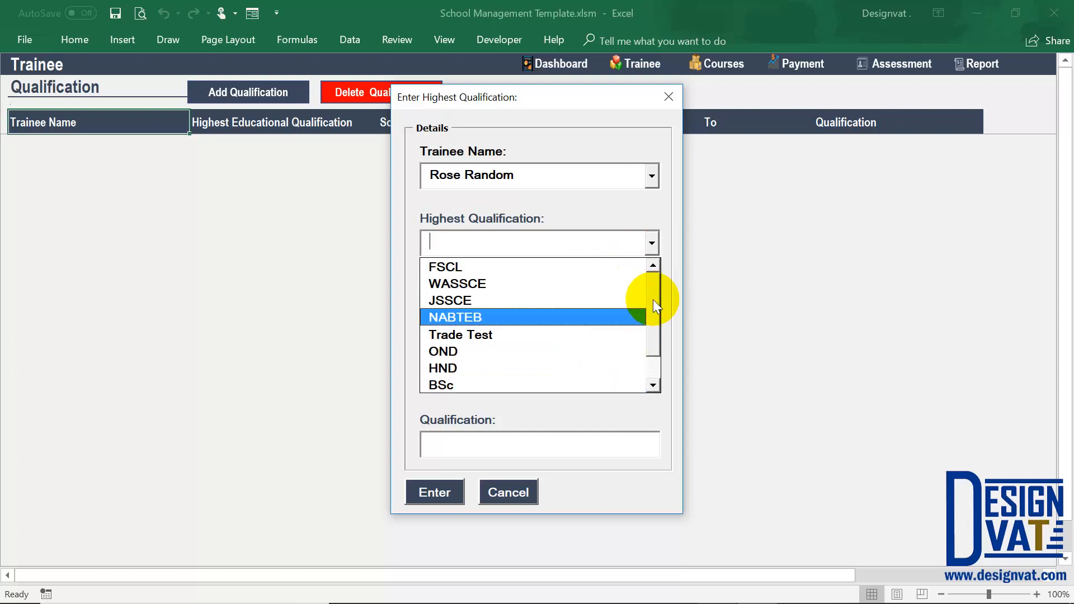
{"action": "left_click_drag", "start_coordinate": [653, 299], "coordinate": [646, 358]}
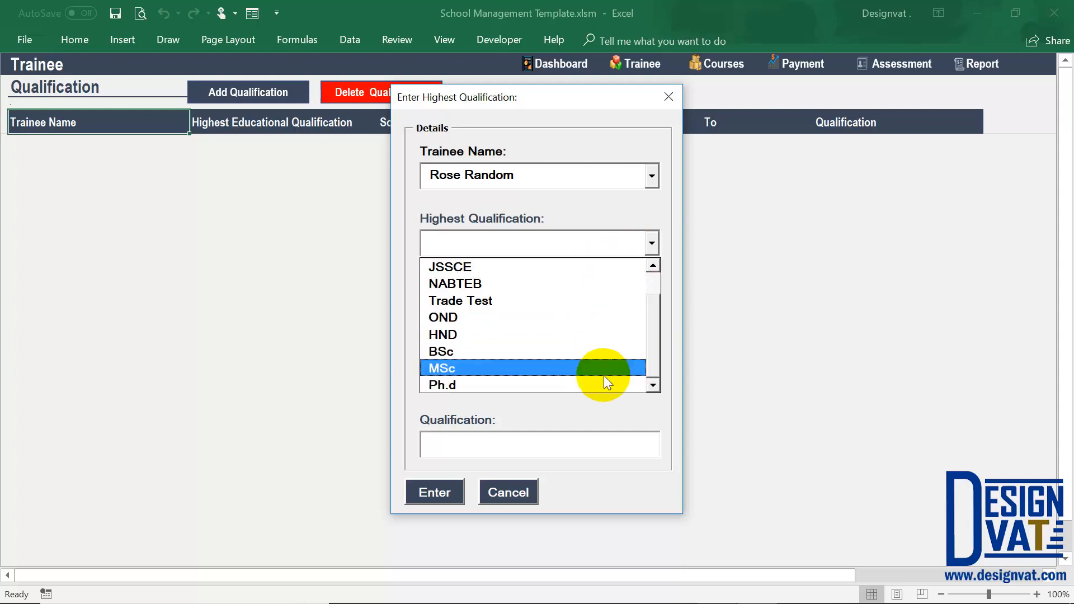
{"action": "left_click", "coordinate": [521, 384]}
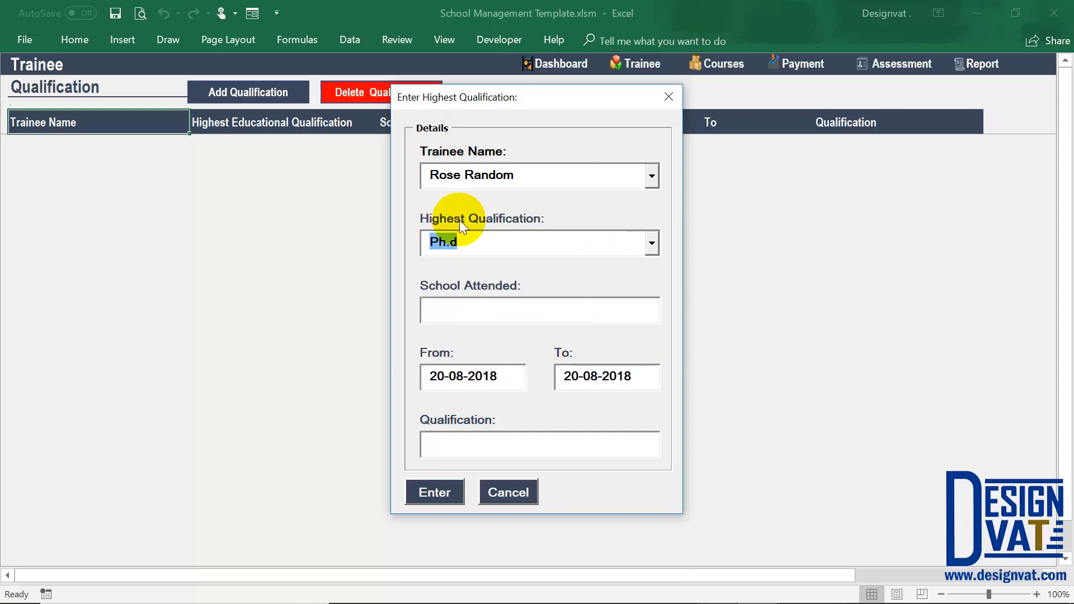
Enter University Of Abuja as school attended, from 20-08-2001 to 20-08-2014, with qualification Economics, and save the record.
{"action": "left_click", "coordinate": [473, 306]}
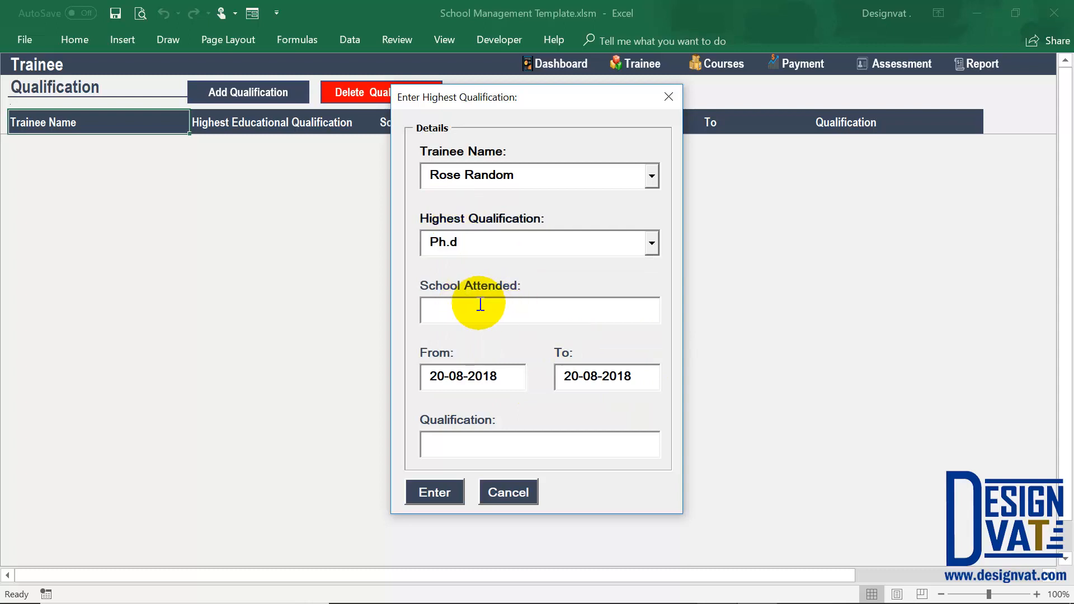
{"action": "type", "text": "University Of Abuja"}
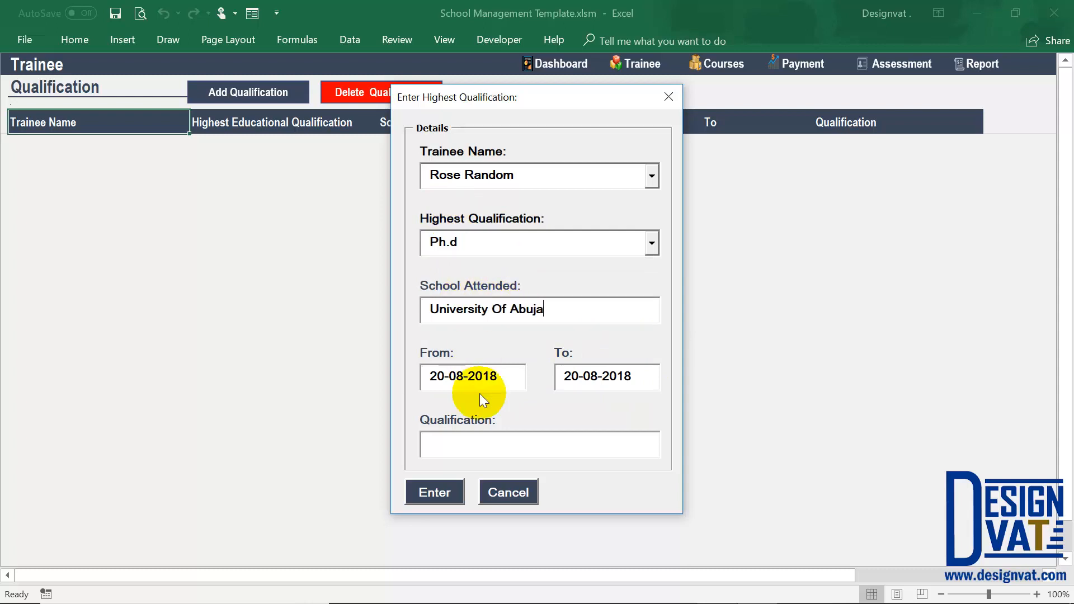
{"action": "left_click", "coordinate": [492, 377]}
{"action": "key", "text": "BackSpace"}
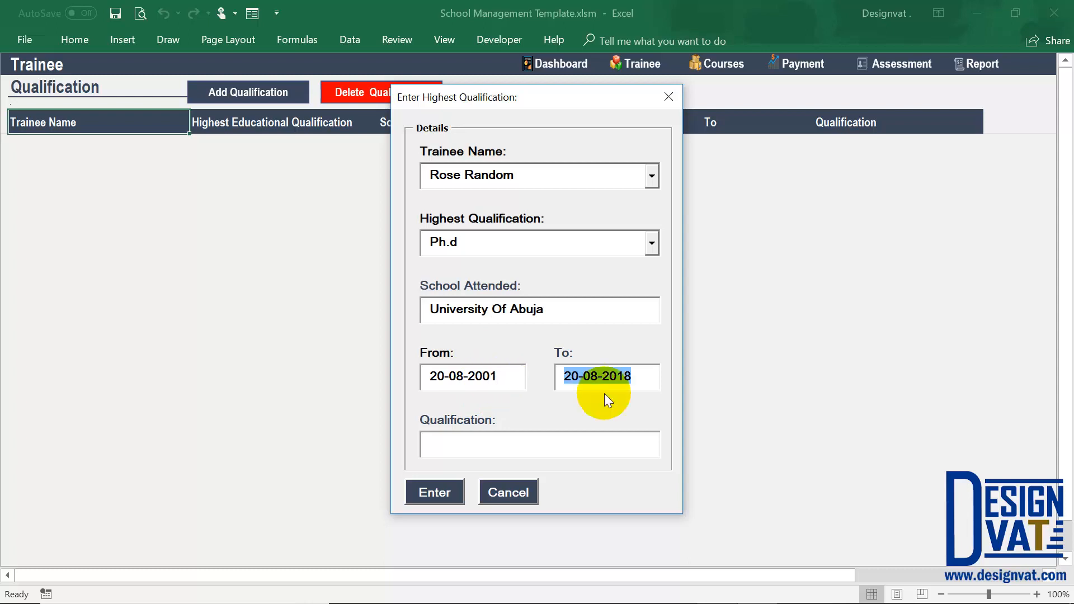
{"action": "left_click", "coordinate": [637, 376]}
{"action": "left_click", "coordinate": [553, 444]}
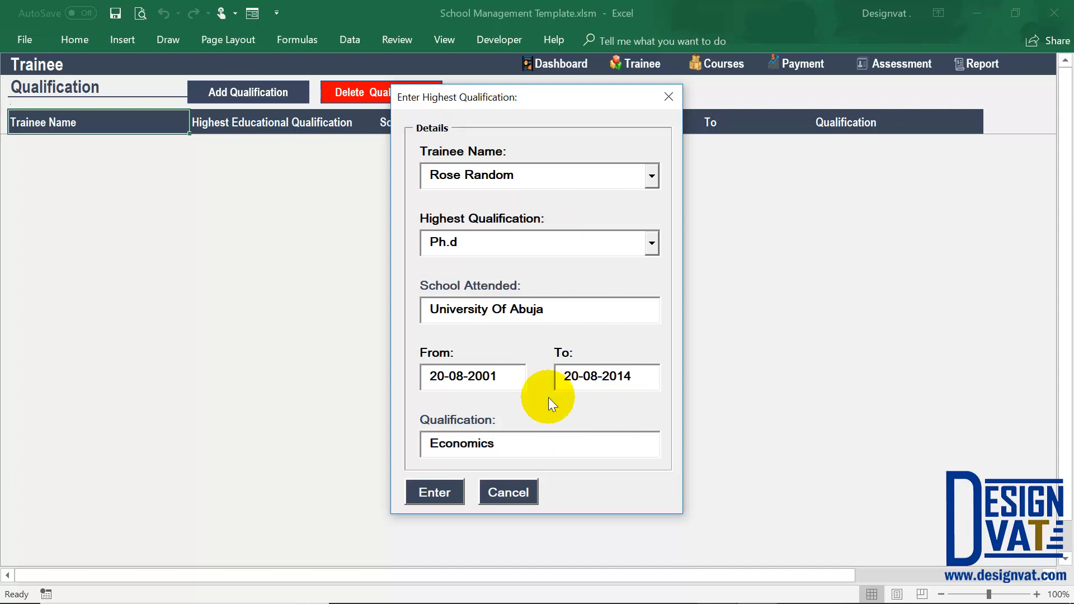
{"action": "left_click", "coordinate": [441, 494]}
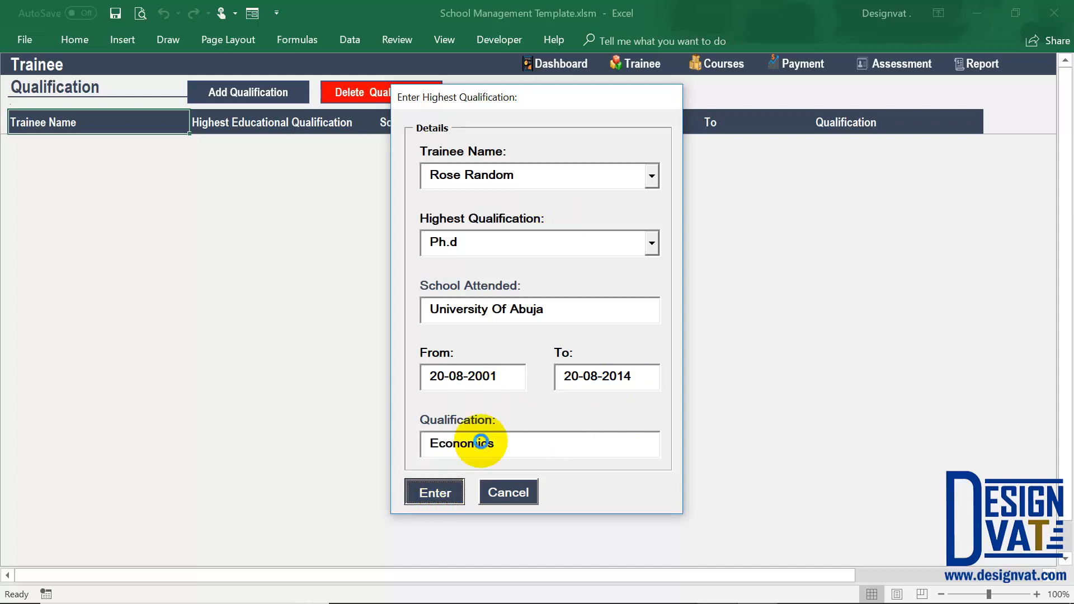
{"action": "left_click", "coordinate": [557, 362]}
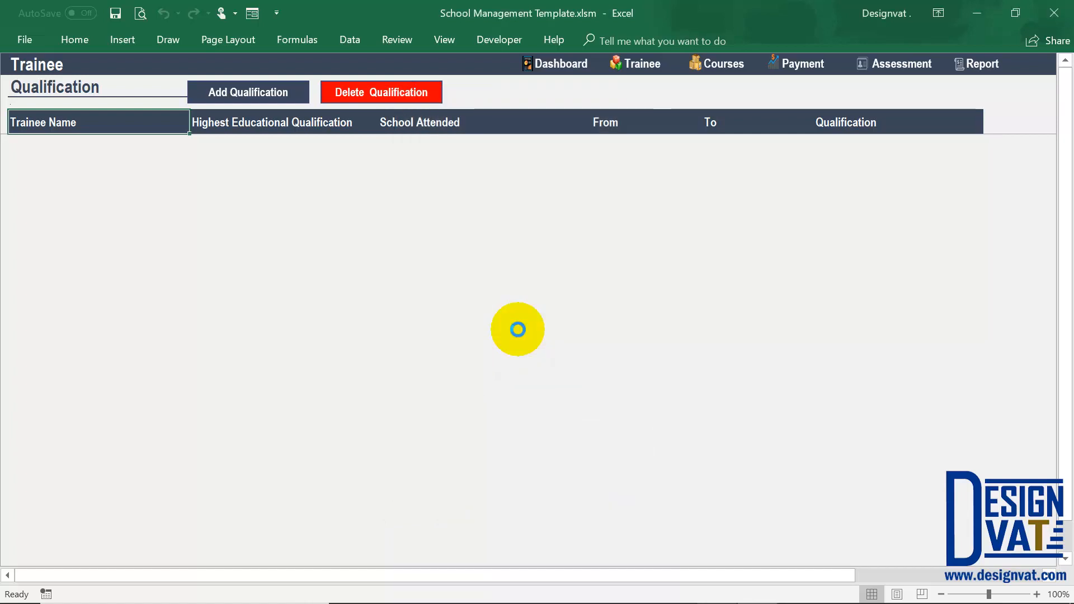
Review the trainee name, highest qualification, dates and subject in the saved qualification row.
{"action": "left_click", "coordinate": [101, 145]}
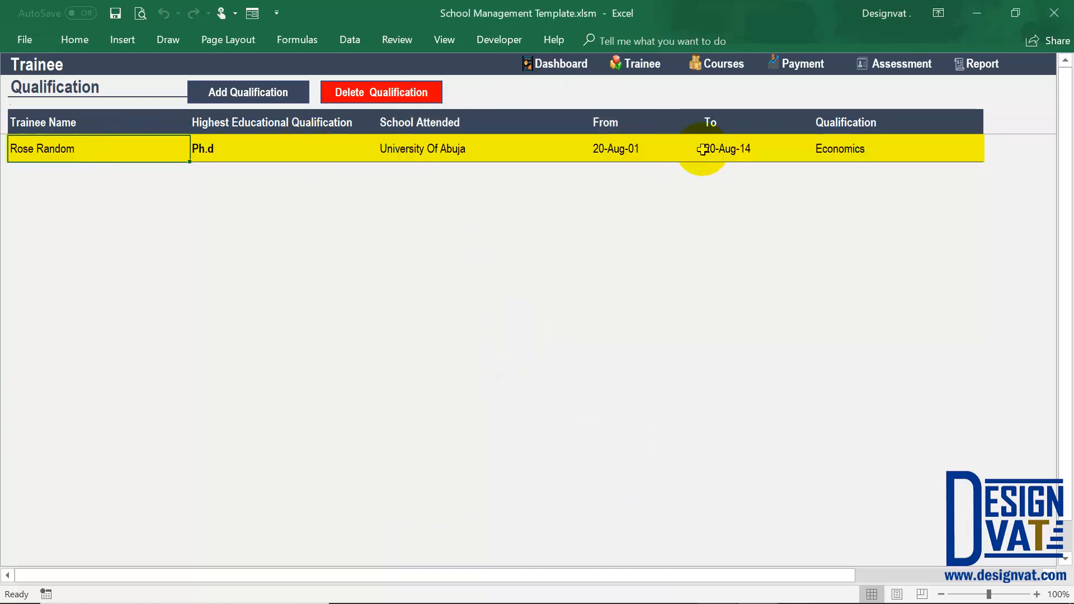
{"action": "left_click", "coordinate": [219, 149]}
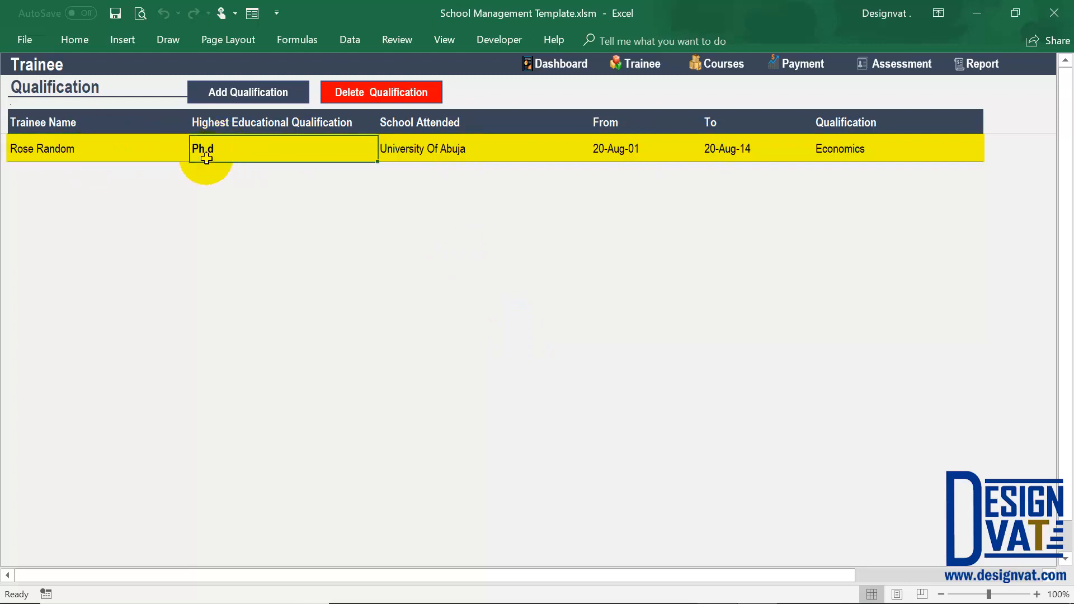
{"action": "left_click", "coordinate": [895, 158]}
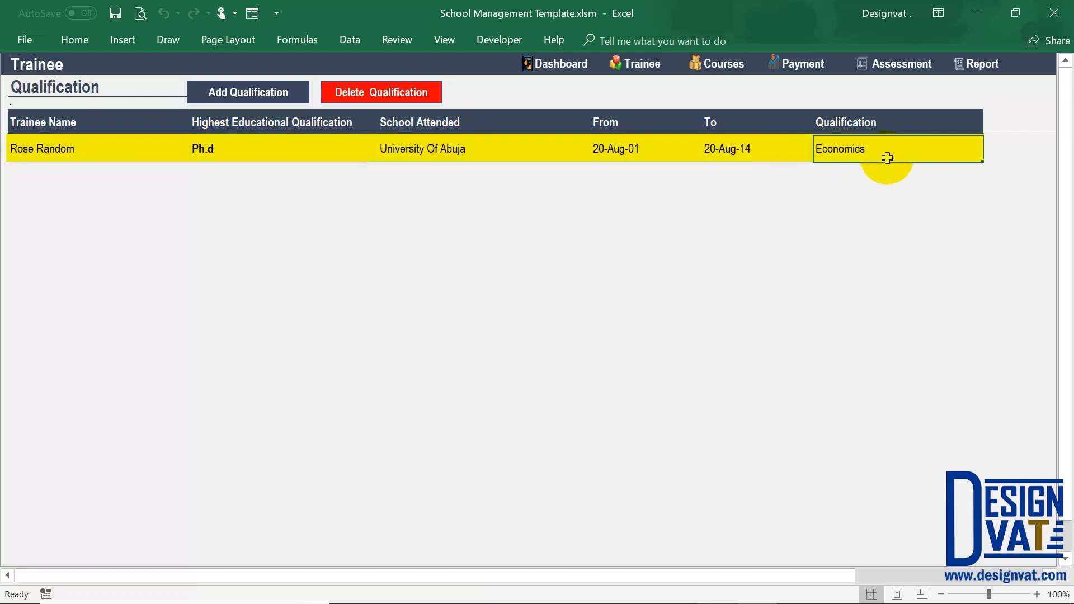
{"action": "left_click_drag", "start_coordinate": [625, 150], "coordinate": [724, 148]}
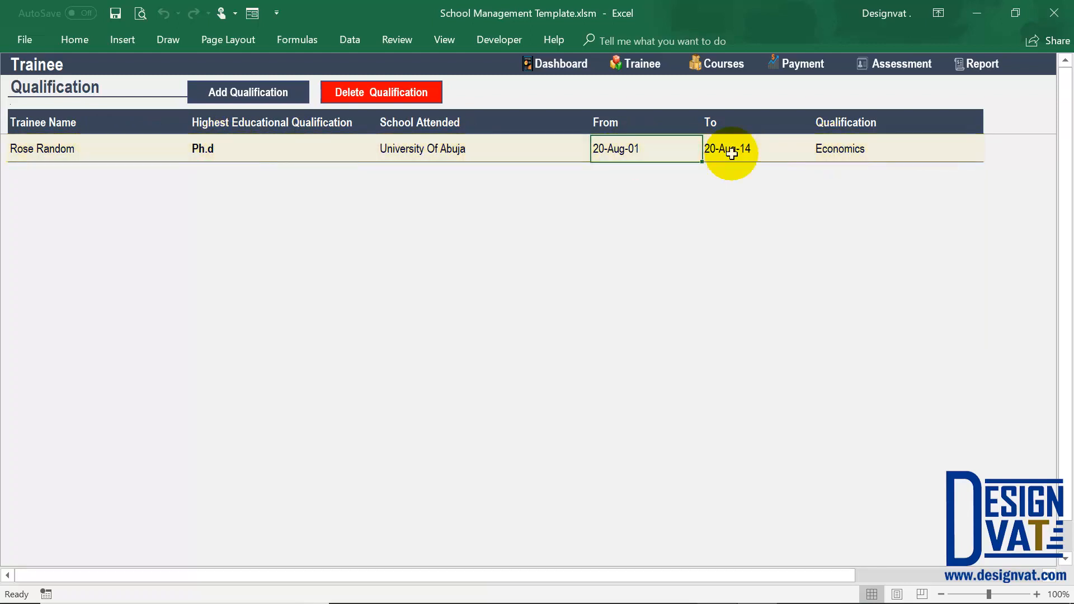
{"action": "left_click", "coordinate": [353, 153]}
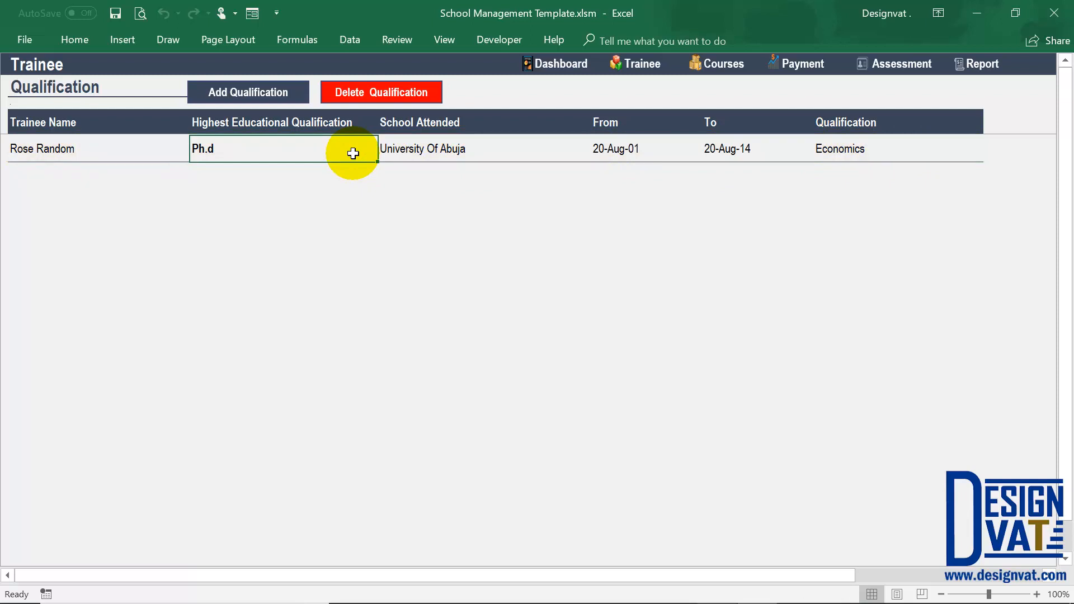
{"action": "left_click", "coordinate": [278, 94]}
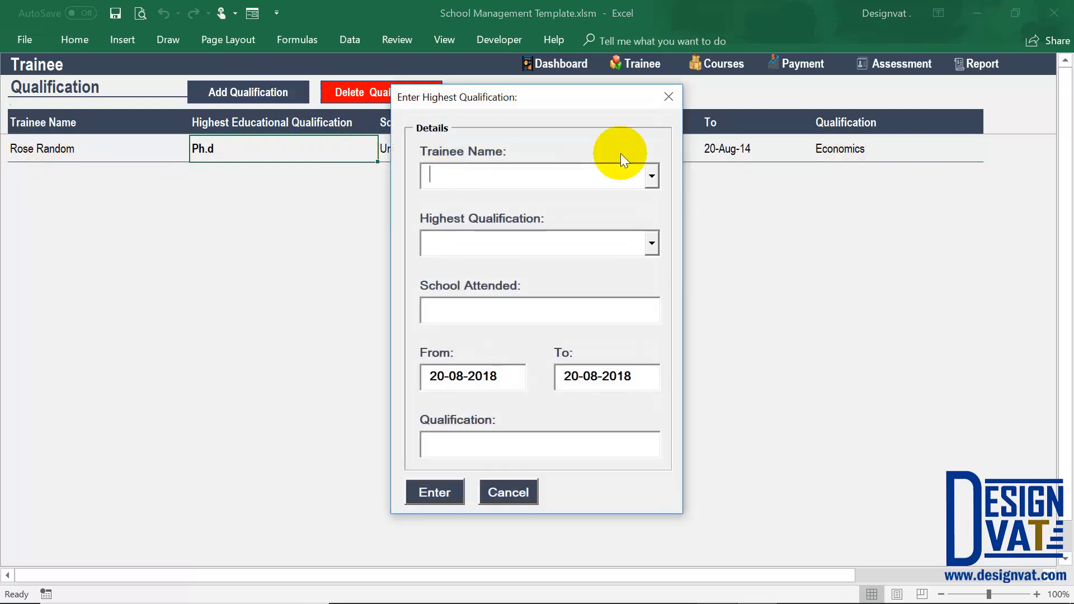
{"action": "left_click", "coordinate": [648, 175]}
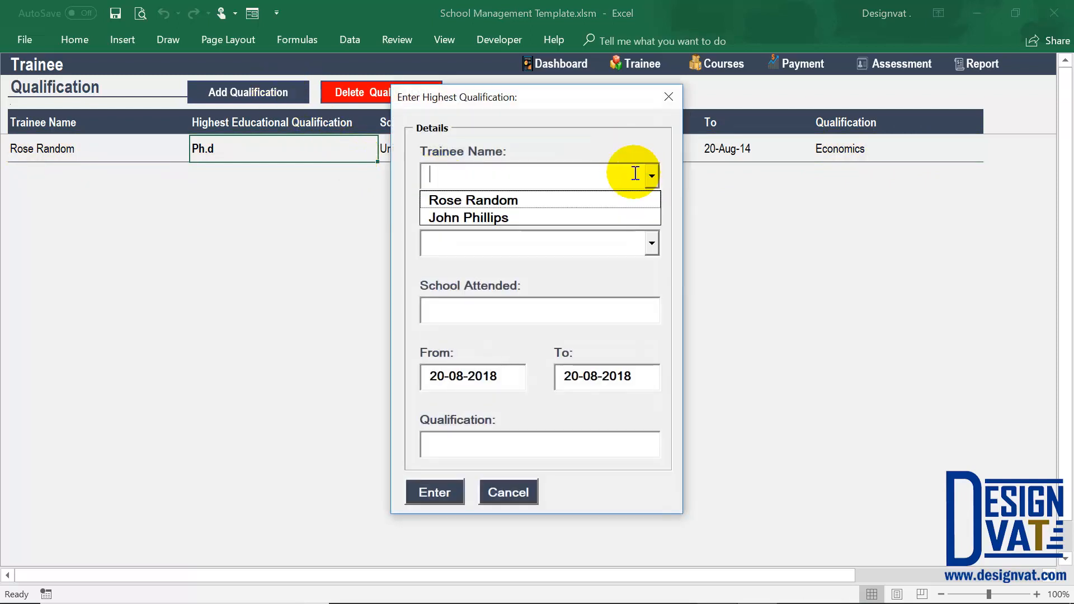
{"action": "left_click", "coordinate": [606, 179]}
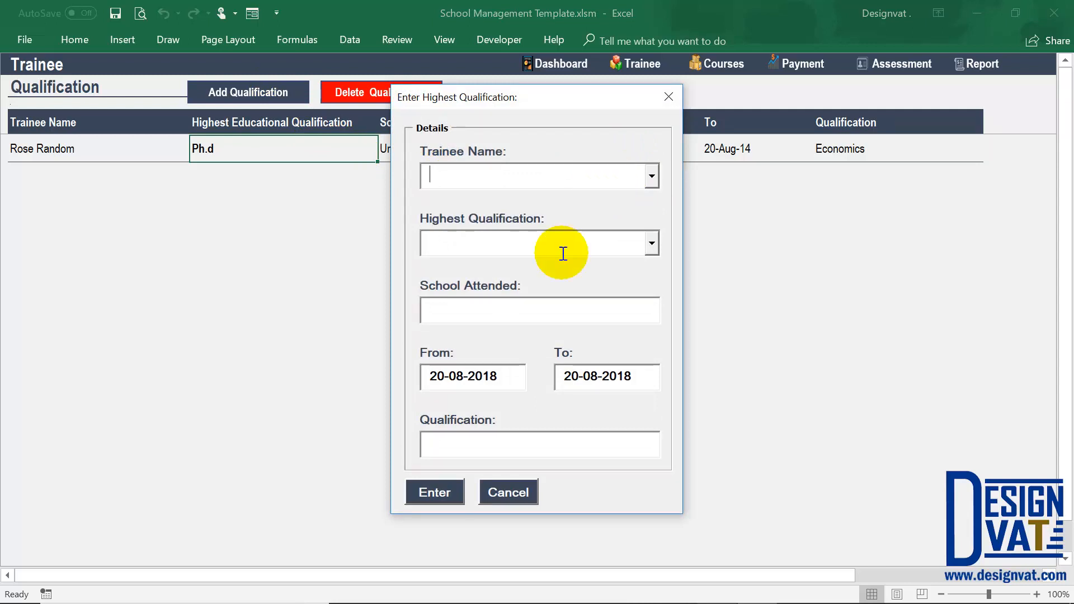
{"action": "left_click", "coordinate": [648, 242]}
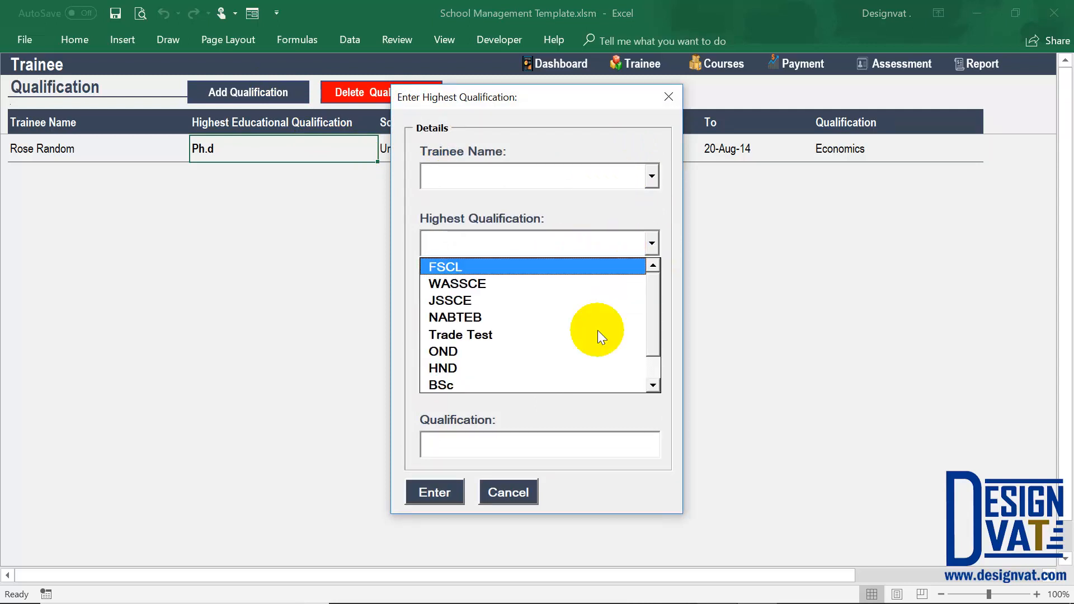
{"action": "left_click", "coordinate": [594, 241]}
{"action": "left_click", "coordinate": [431, 376]}
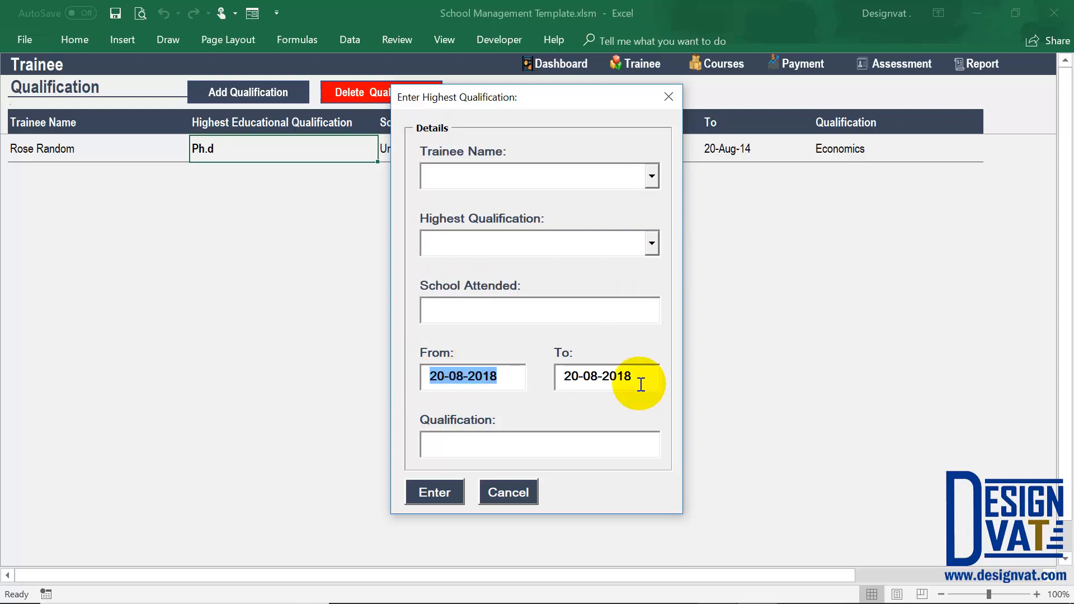
{"action": "left_click", "coordinate": [559, 377]}
{"action": "left_click", "coordinate": [501, 443]}
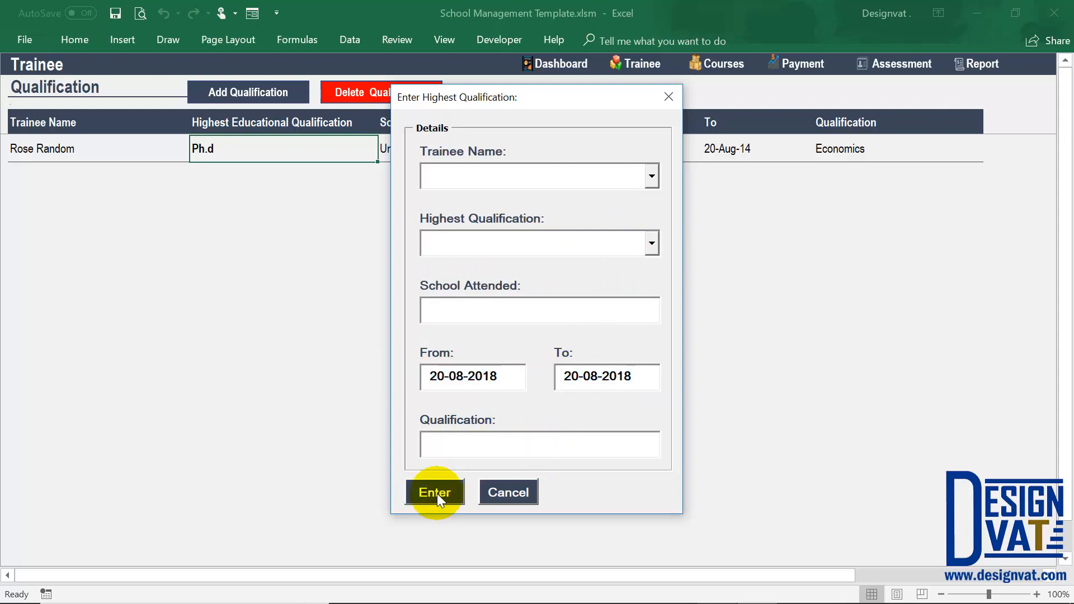
{"action": "left_click", "coordinate": [520, 492]}
Return to the trainee list, select the two trainees' names, and open the course details page.
{"action": "left_click", "coordinate": [644, 63]}
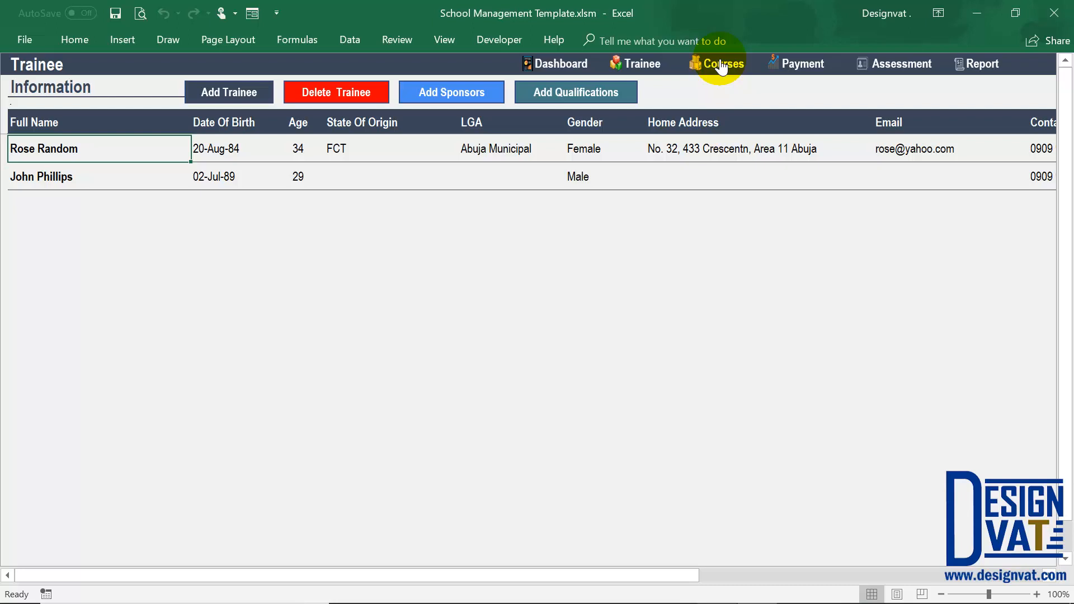
{"action": "left_click", "coordinate": [92, 179], "text": "shift"}
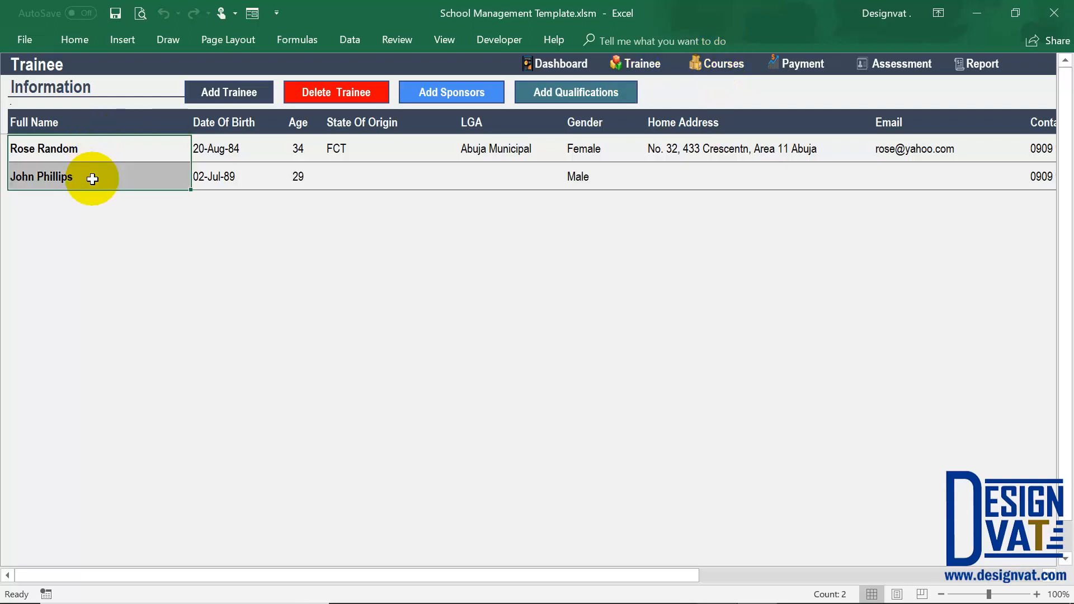
{"action": "left_click", "coordinate": [729, 74]}
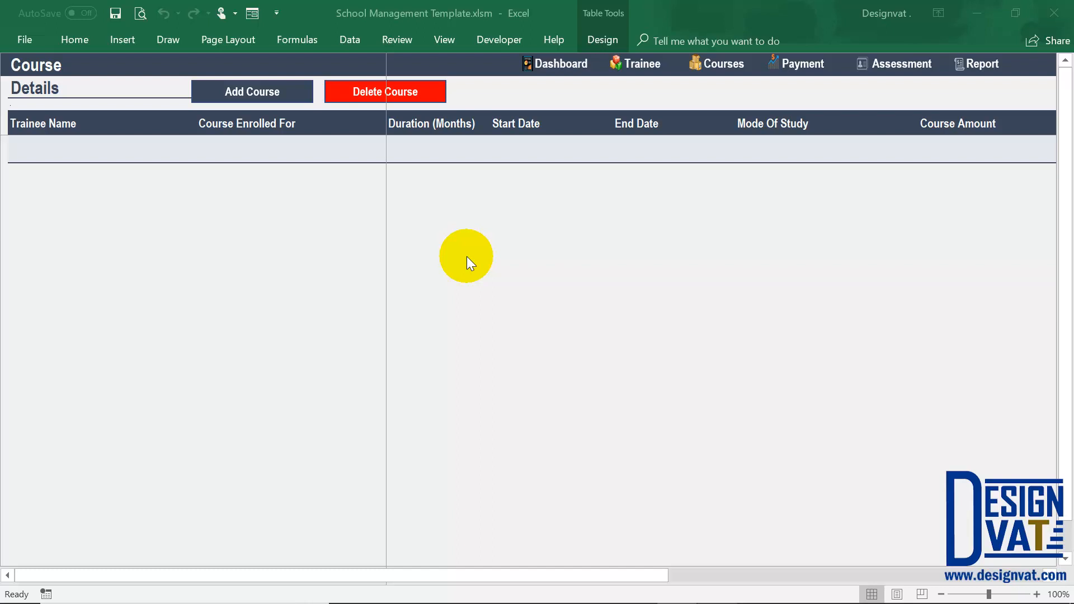
Start a new course record for the first trainee in the list and choose Welding as the course.
{"action": "left_click", "coordinate": [249, 91]}
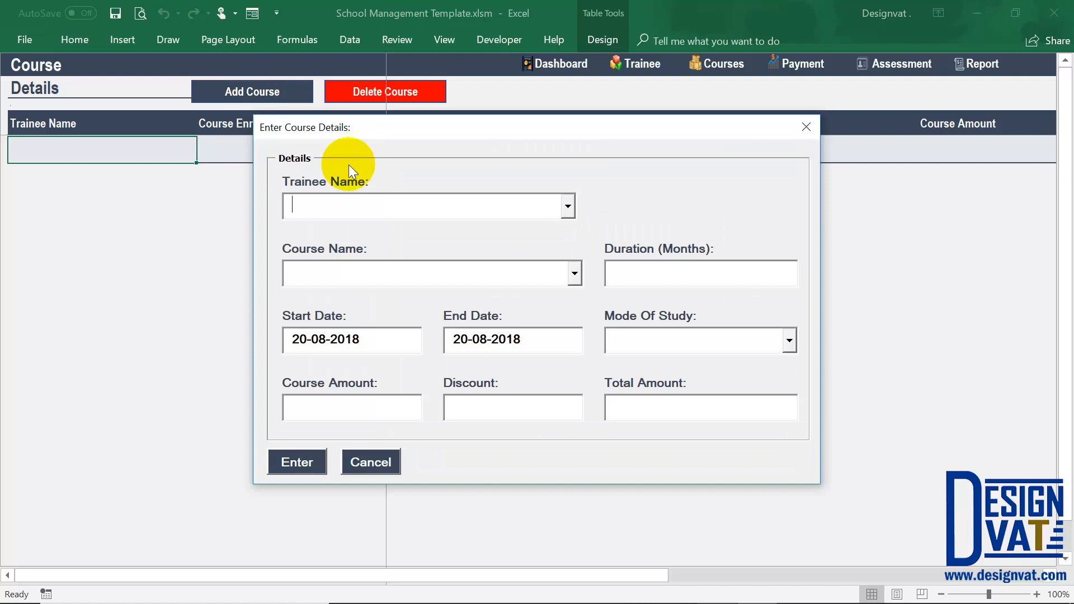
{"action": "left_click", "coordinate": [570, 212]}
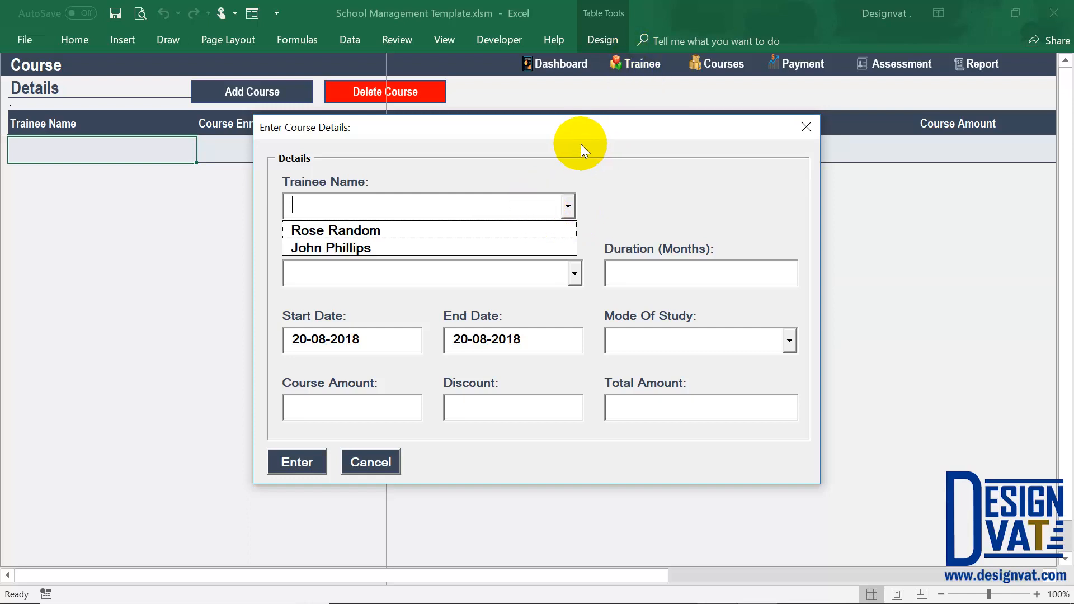
{"action": "left_click", "coordinate": [397, 229]}
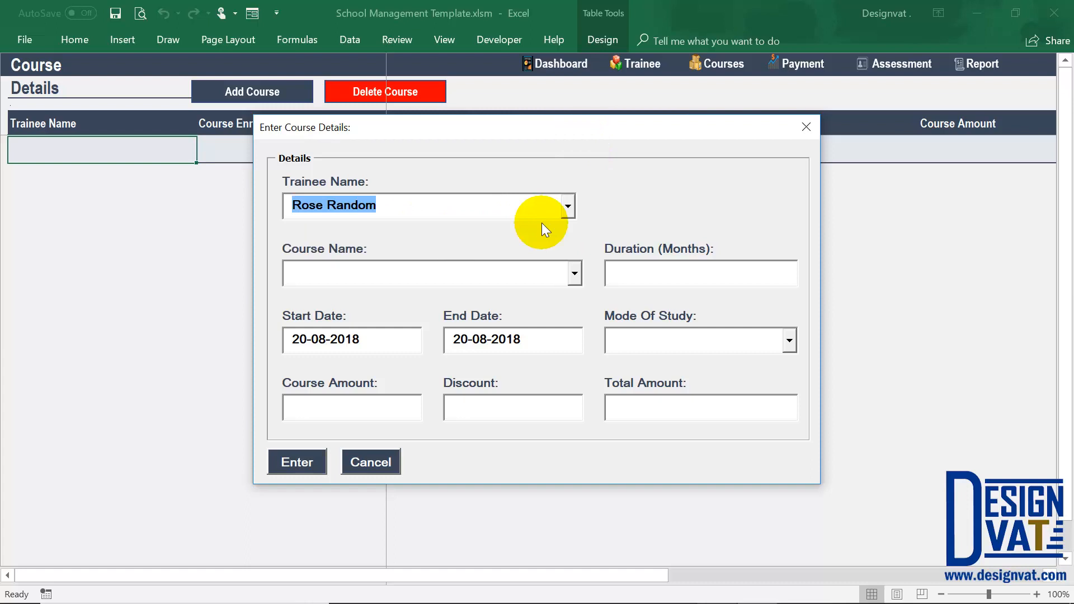
{"action": "key", "text": "Tab"}
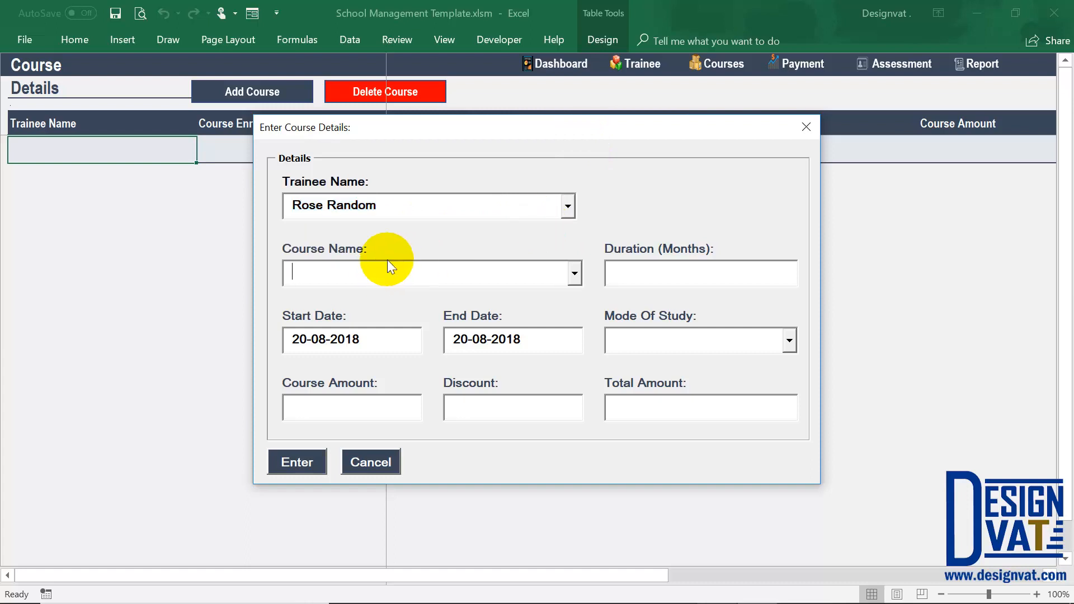
{"action": "left_click", "coordinate": [573, 274]}
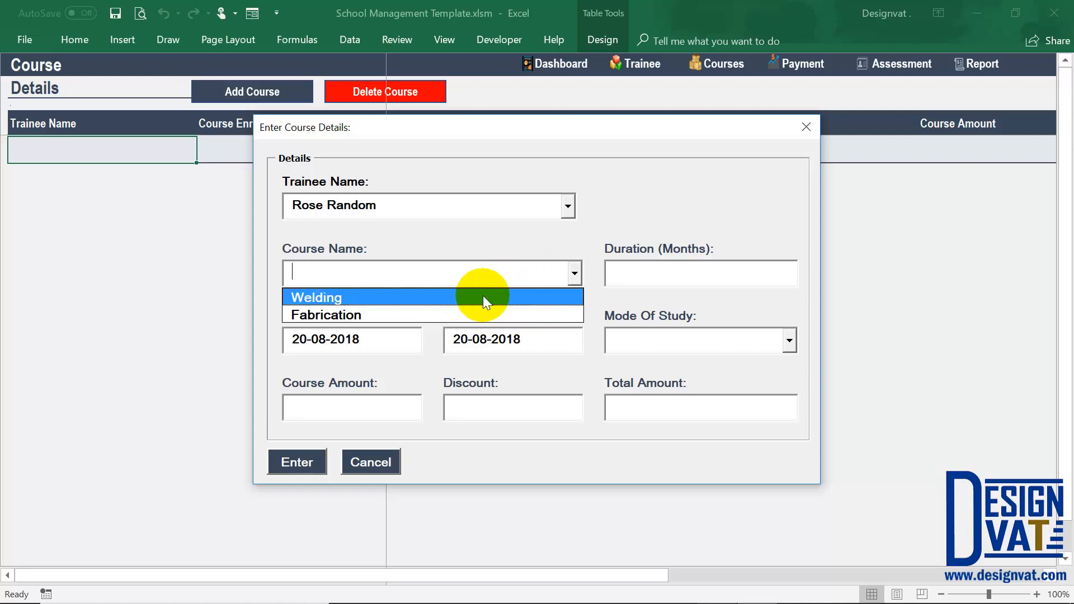
{"action": "left_click", "coordinate": [339, 292]}
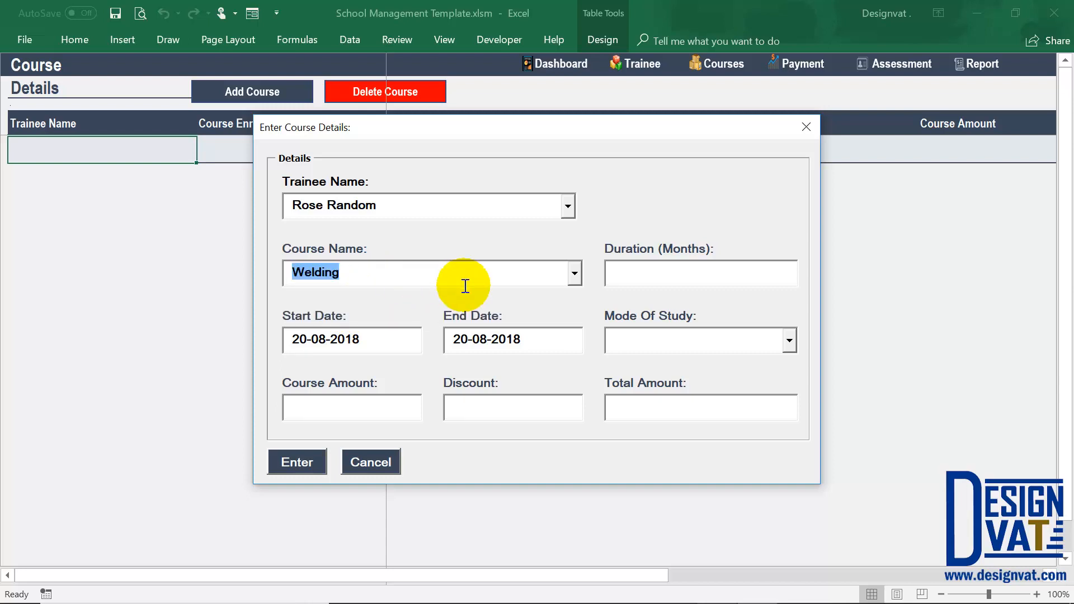
{"action": "key", "text": "Tab"}
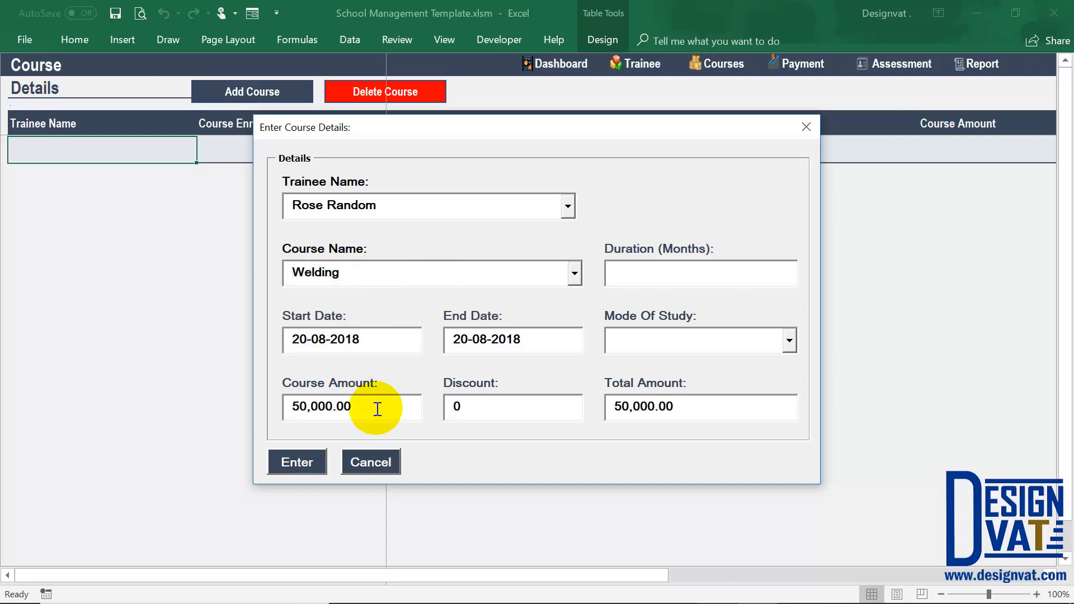
Switch the course to Fabrication and back to Welding, comparing the course amount for each.
{"action": "left_click_drag", "start_coordinate": [371, 408], "coordinate": [276, 405]}
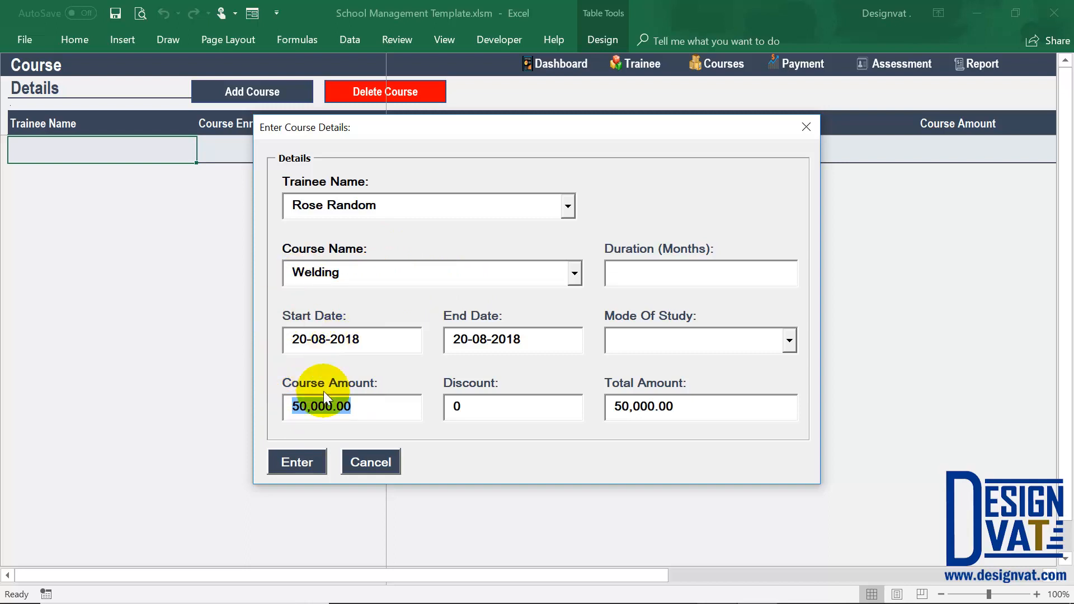
{"action": "left_click", "coordinate": [354, 271]}
{"action": "left_click", "coordinate": [574, 274]}
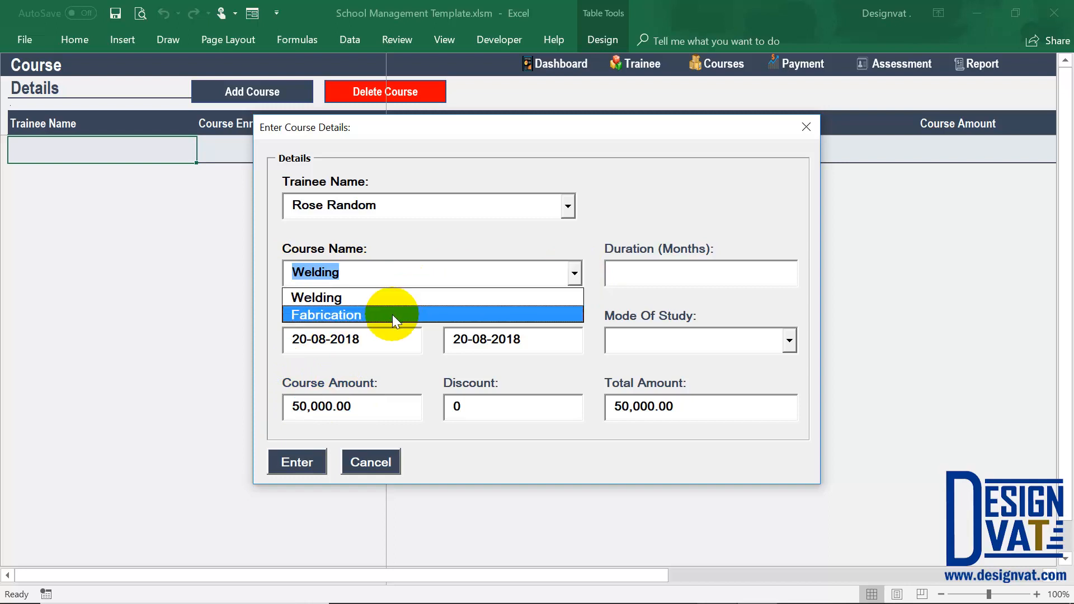
{"action": "left_click", "coordinate": [391, 314]}
{"action": "left_click_drag", "start_coordinate": [354, 406], "coordinate": [312, 407]}
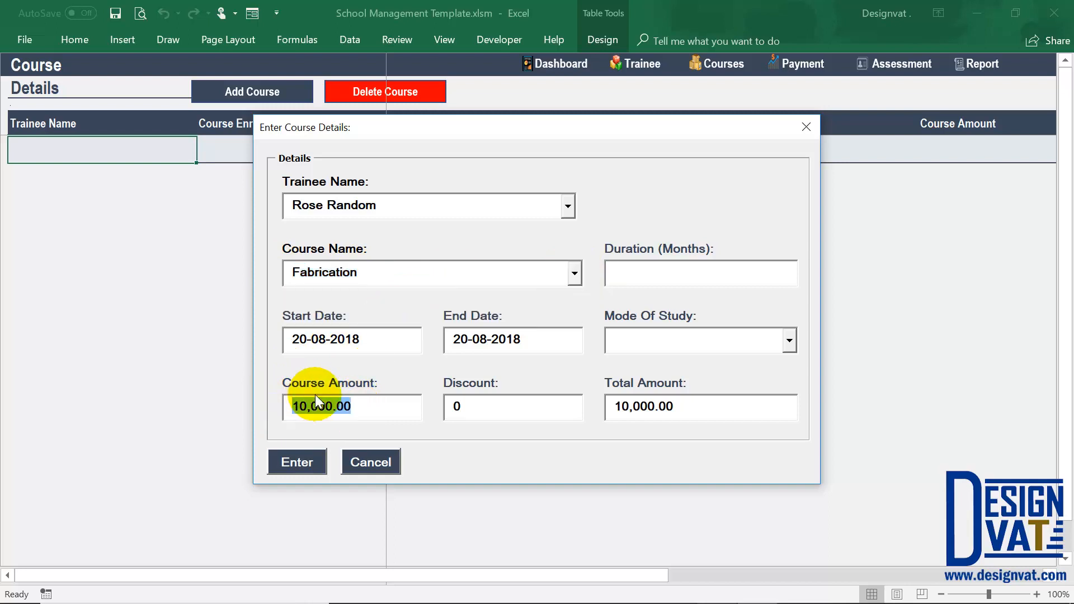
{"action": "left_click", "coordinate": [574, 273]}
{"action": "left_click", "coordinate": [527, 294]}
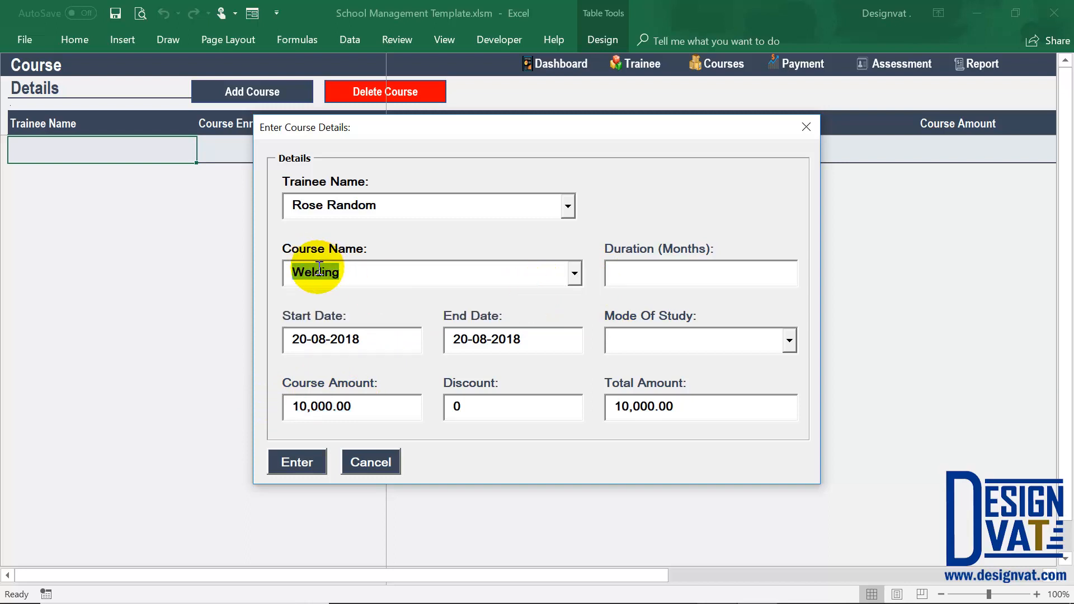
{"action": "key", "text": "Tab"}
{"action": "left_click_drag", "start_coordinate": [284, 408], "coordinate": [381, 411]}
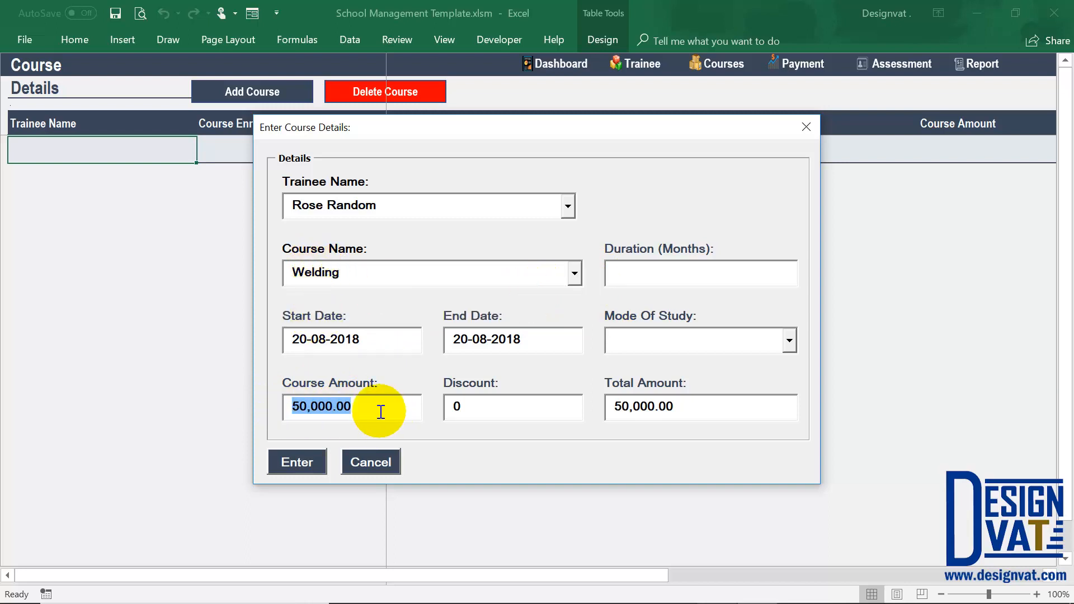
Set the Welding course duration to 12 months and the start date to 20-07-2018.
{"action": "left_click", "coordinate": [650, 277]}
{"action": "type", "text": "12"}
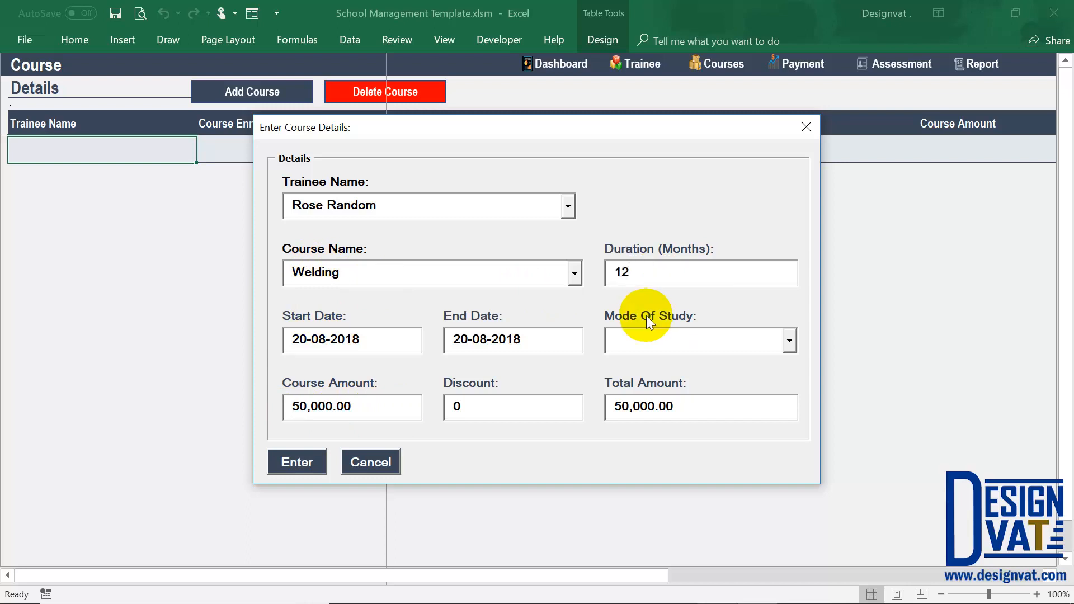
{"action": "left_click", "coordinate": [317, 339]}
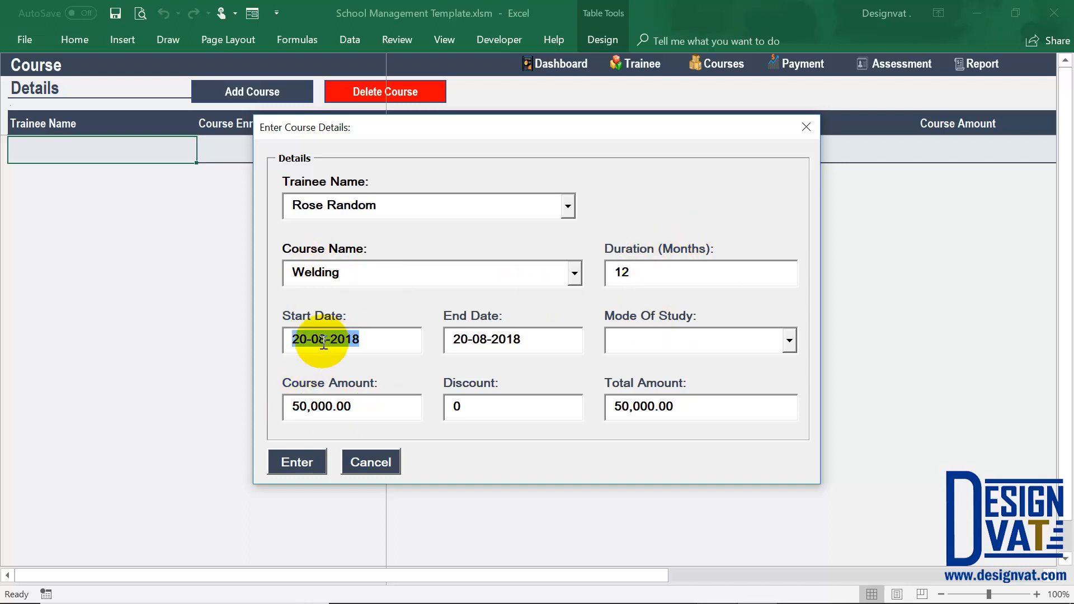
{"action": "left_click", "coordinate": [324, 342]}
{"action": "key", "text": "BackSpace"}
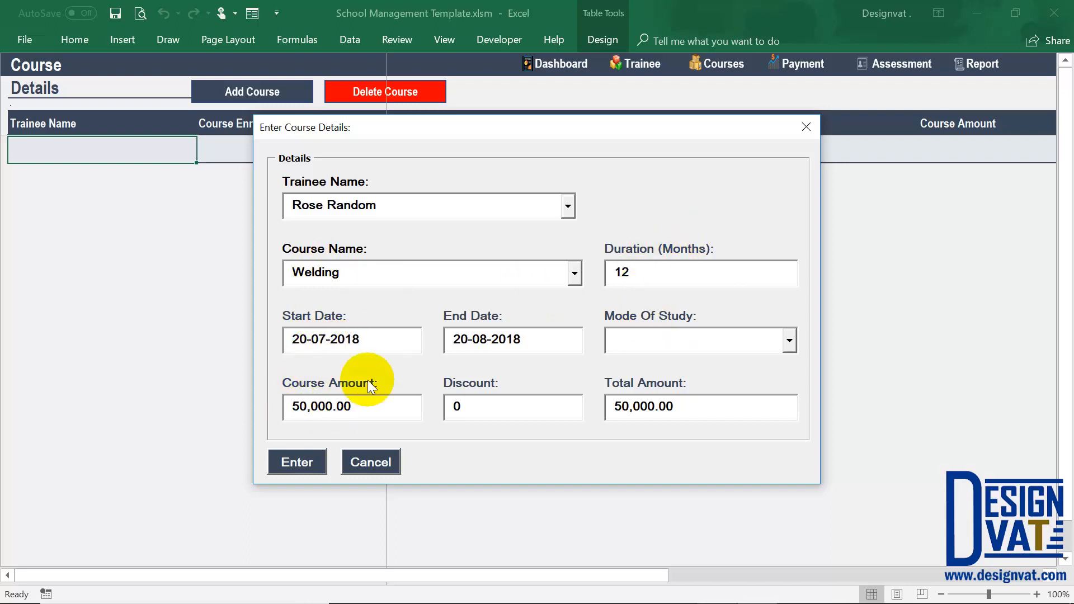
{"action": "left_click", "coordinate": [285, 338]}
Check the end date and set the Welding record's mode of study to Full-Time.
{"action": "left_click", "coordinate": [486, 339]}
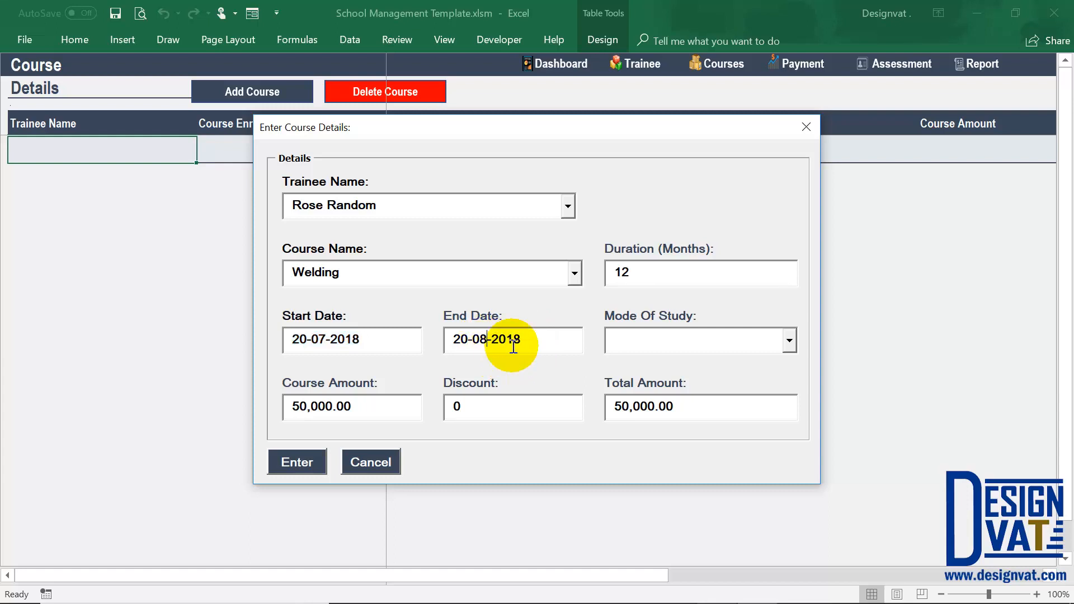
{"action": "left_click_drag", "start_coordinate": [513, 347], "coordinate": [431, 338]}
{"action": "left_click", "coordinate": [638, 335]}
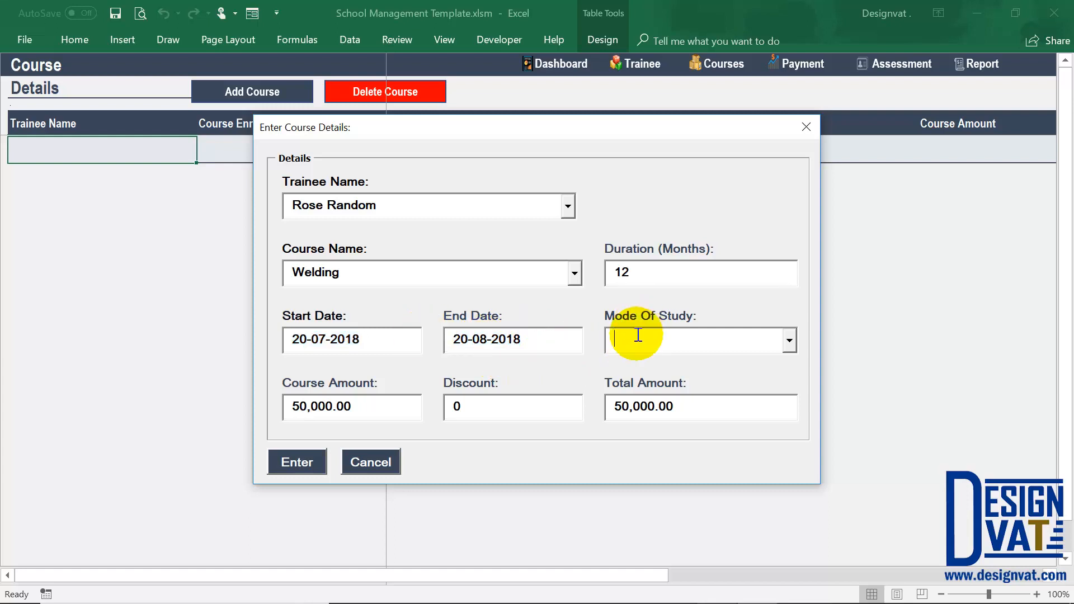
{"action": "left_click", "coordinate": [790, 341]}
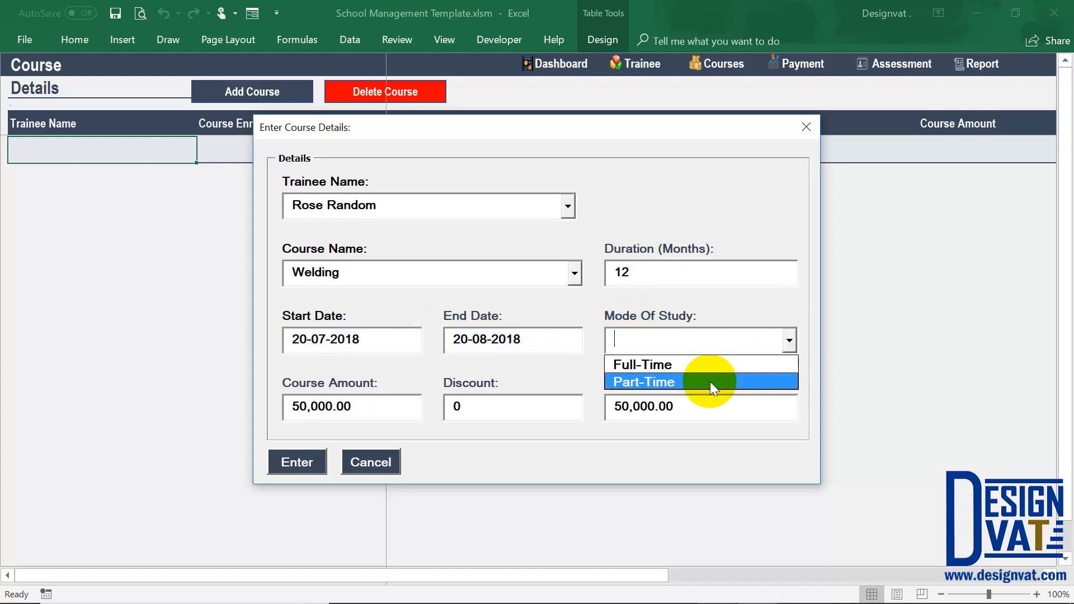
{"action": "left_click", "coordinate": [749, 366]}
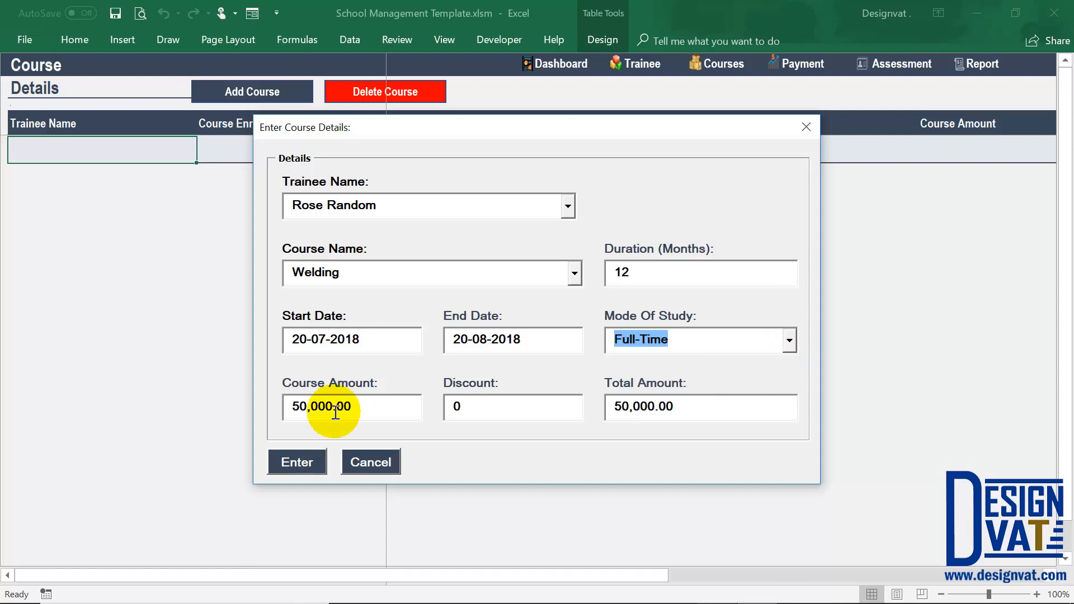
Check the course, discount and total amounts, and enter a discount of 5000 for the Welding course.
{"action": "left_click_drag", "start_coordinate": [370, 407], "coordinate": [248, 399]}
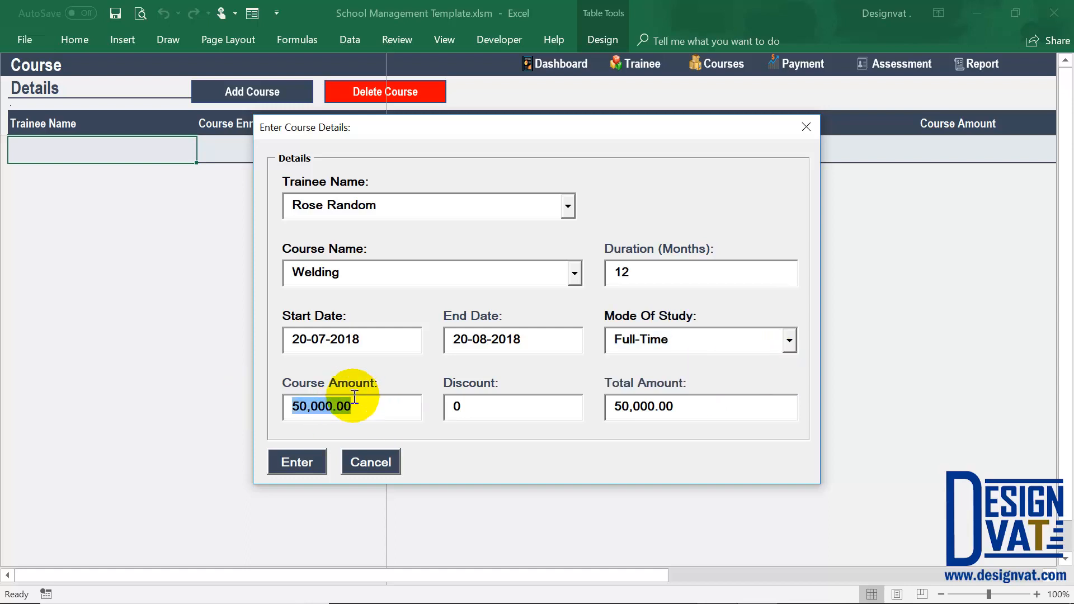
{"action": "double_click", "coordinate": [454, 407]}
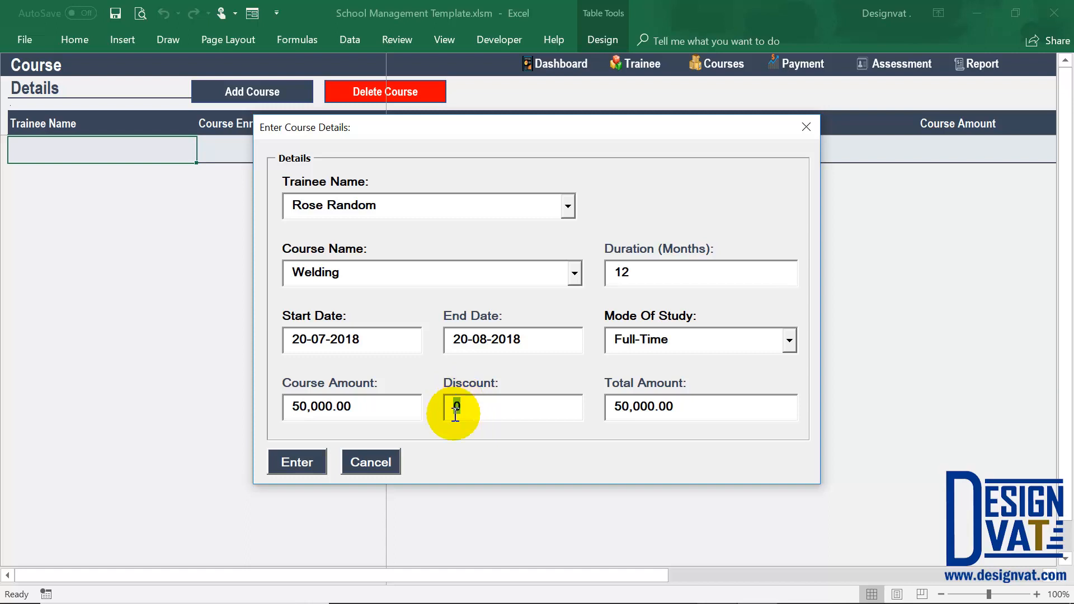
{"action": "left_click_drag", "start_coordinate": [702, 409], "coordinate": [600, 397]}
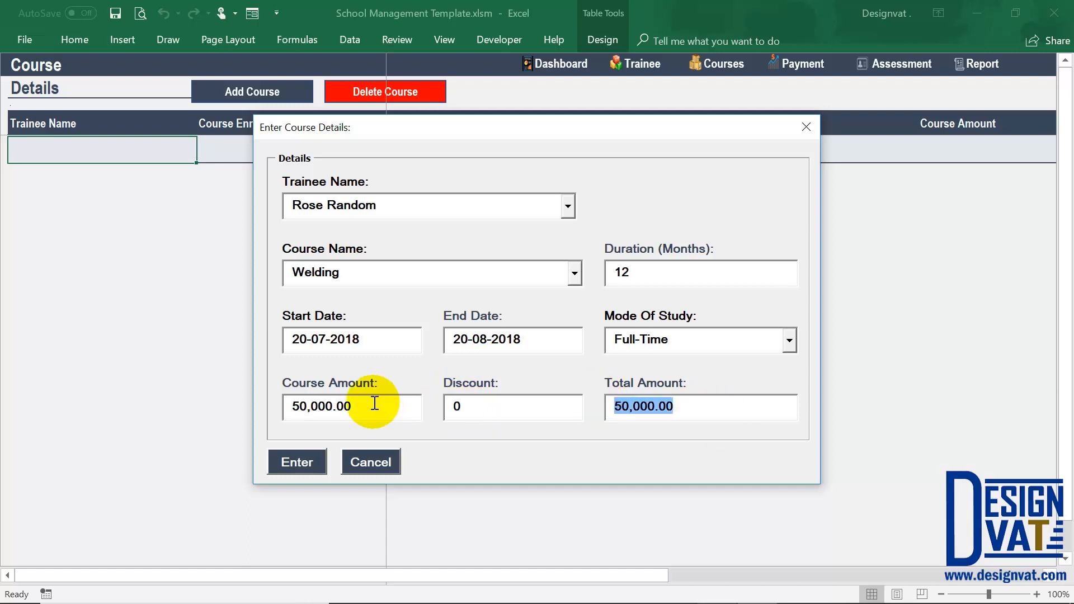
{"action": "left_click_drag", "start_coordinate": [374, 403], "coordinate": [255, 404]}
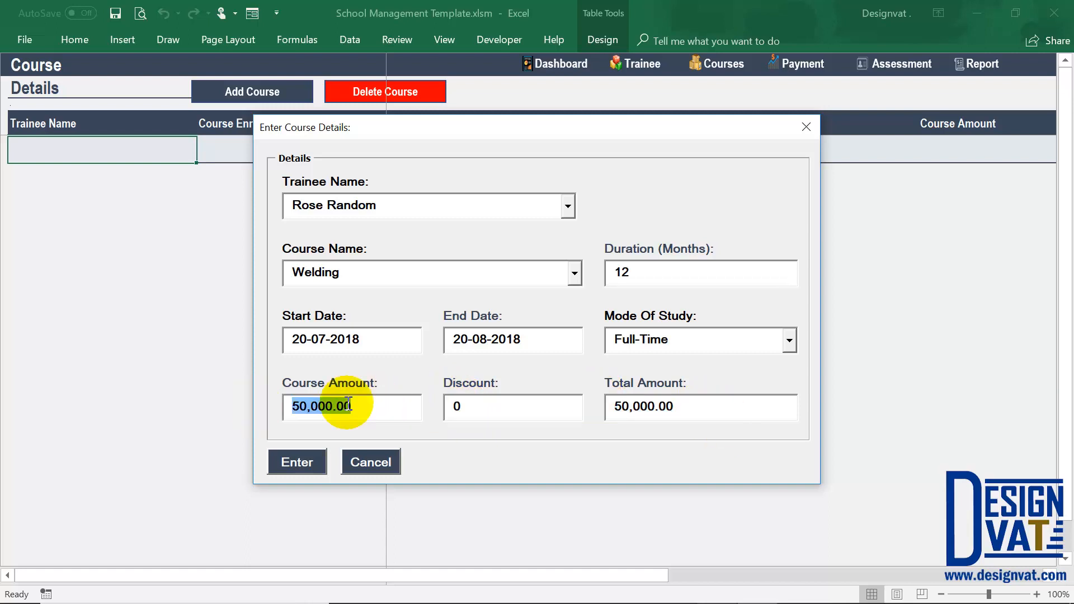
{"action": "double_click", "coordinate": [455, 407]}
{"action": "type", "text": "5"}
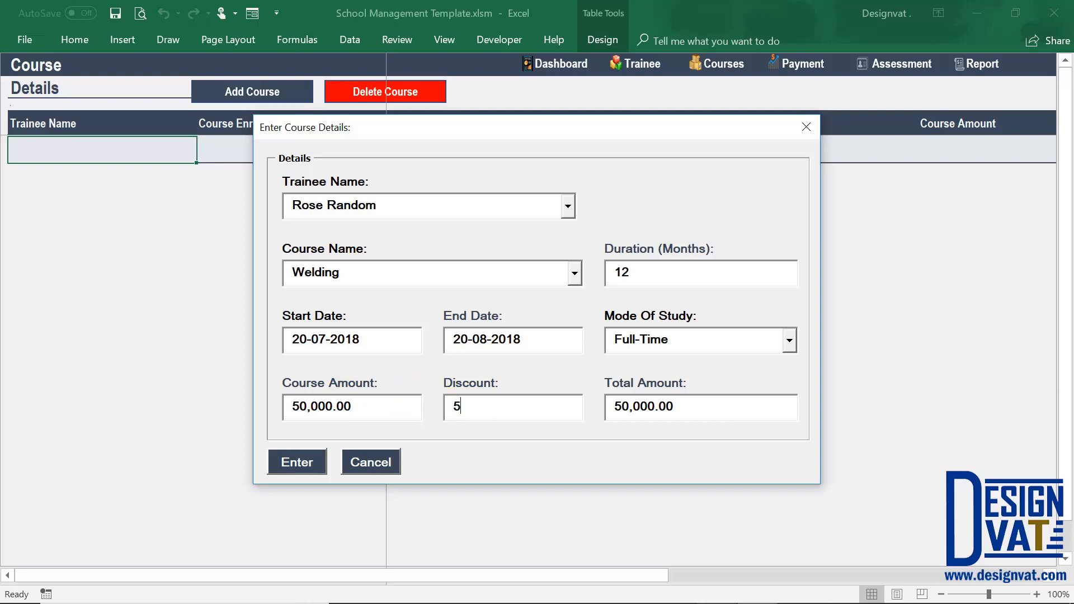
{"action": "type", "text": "000"}
{"action": "key", "text": "Tab"}
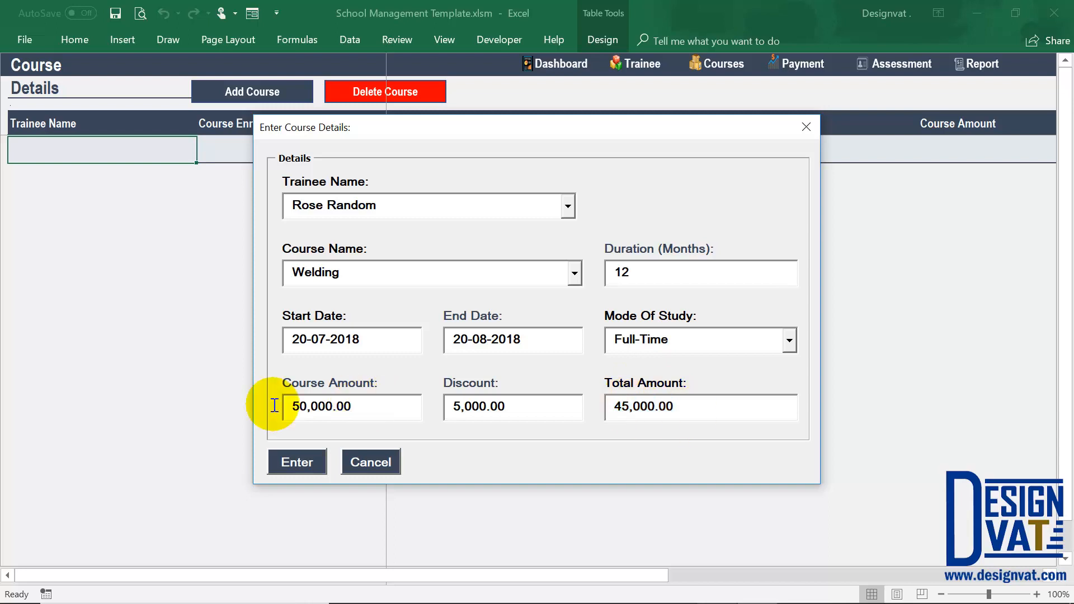
Check the course amount and discount, and save the first trainee's Welding course record.
{"action": "left_click_drag", "start_coordinate": [271, 405], "coordinate": [391, 406]}
{"action": "left_click_drag", "start_coordinate": [503, 407], "coordinate": [460, 411]}
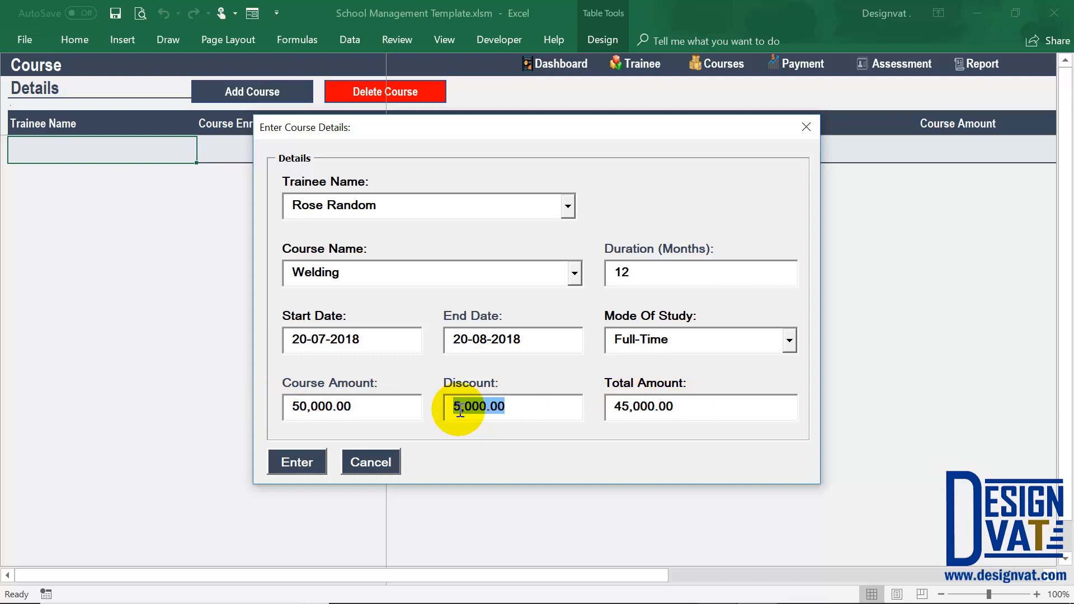
{"action": "left_click", "coordinate": [276, 462]}
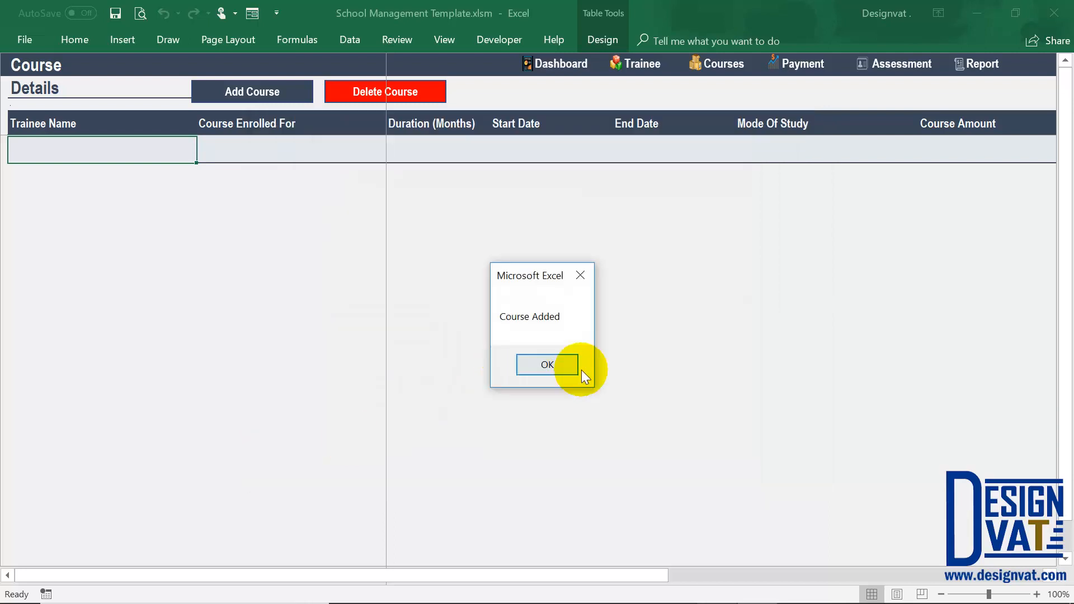
{"action": "left_click", "coordinate": [571, 361]}
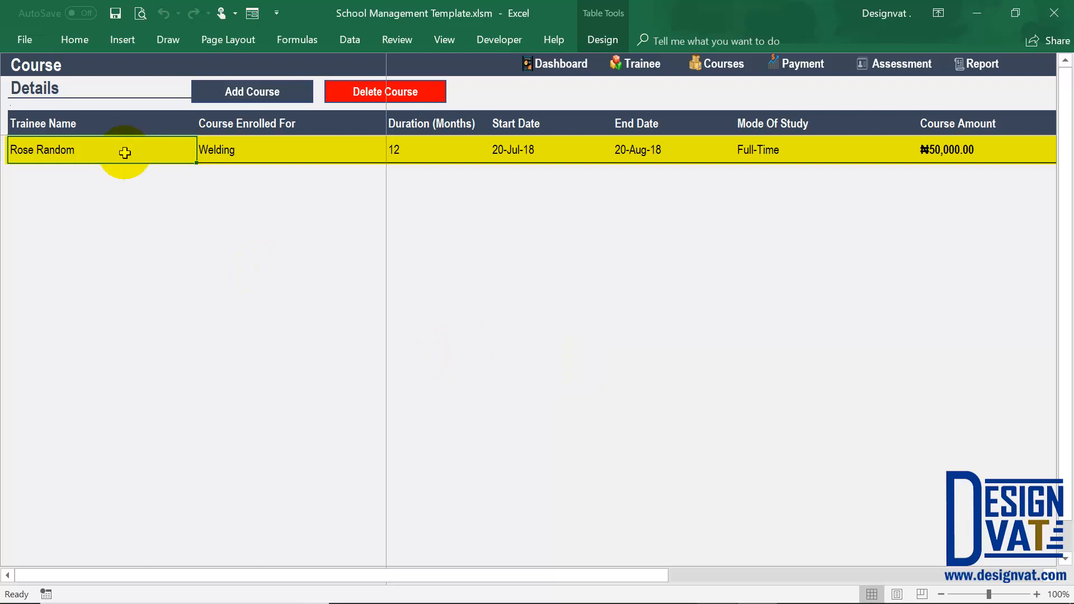
Review the saved course row from the enrolled course through dates, mode of study and amounts to the cumulative score.
{"action": "left_click", "coordinate": [227, 150]}
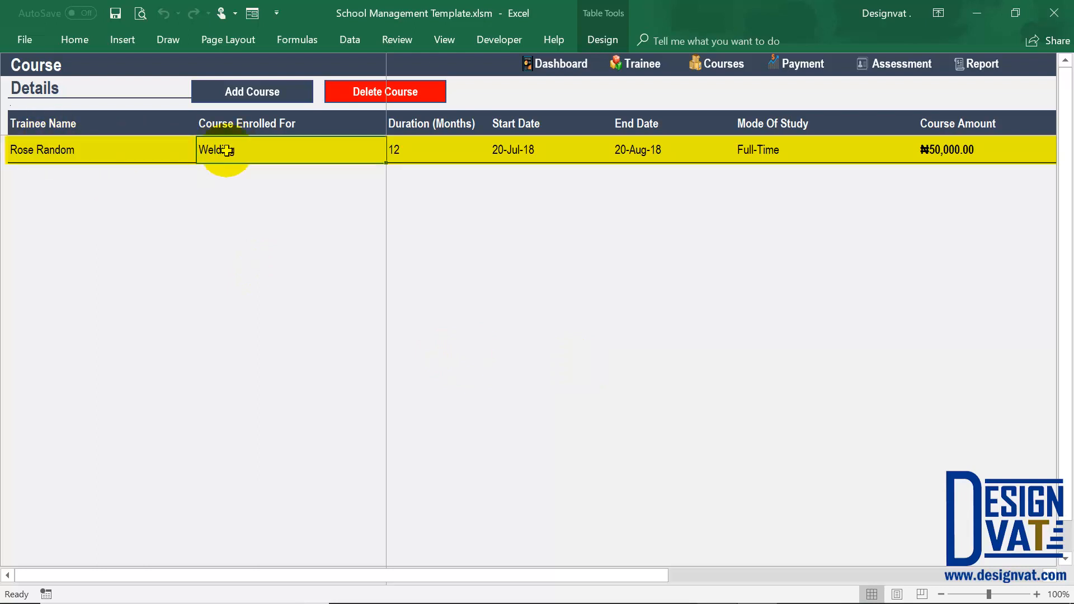
{"action": "key", "text": "Right"}
{"action": "key", "text": "Right"}
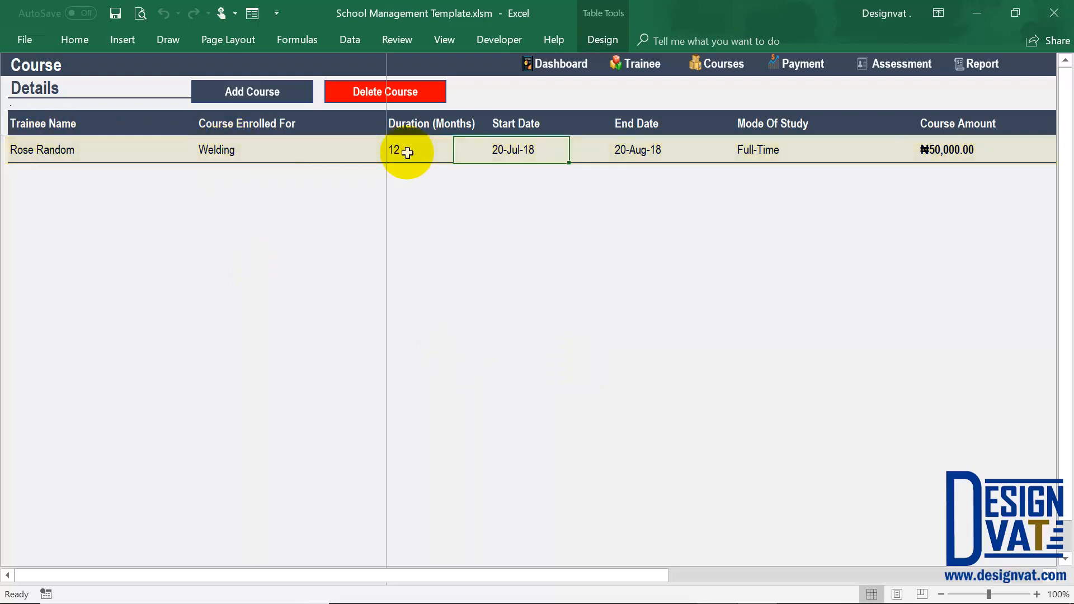
{"action": "key", "text": "Right"}
{"action": "key", "text": "Right"}
{"action": "key", "text": "Right"}
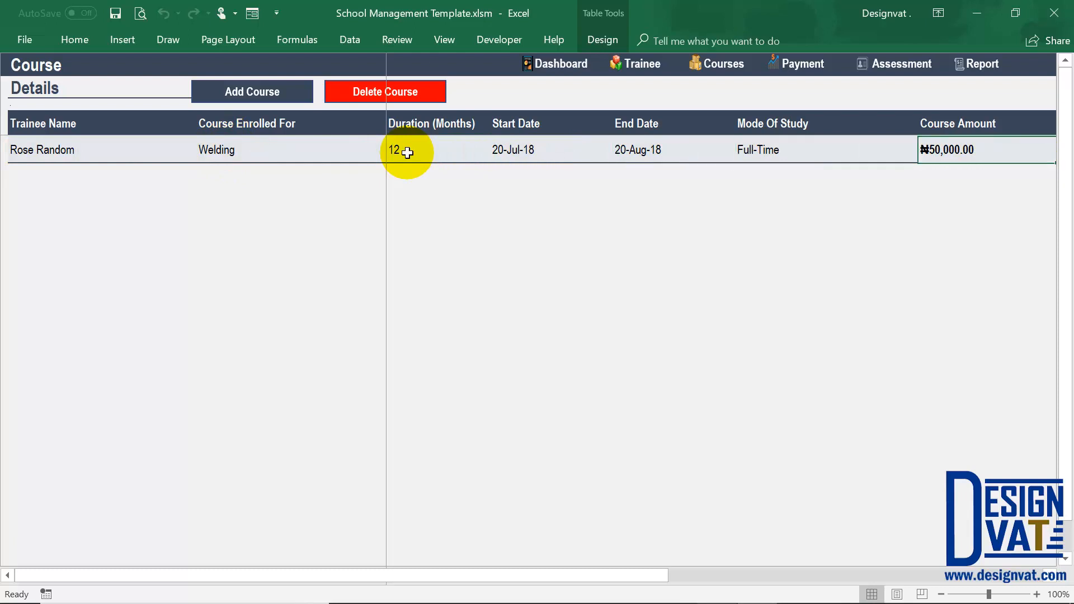
{"action": "key", "text": "Right"}
{"action": "key", "text": "Right"}
{"action": "key", "text": "Right"}
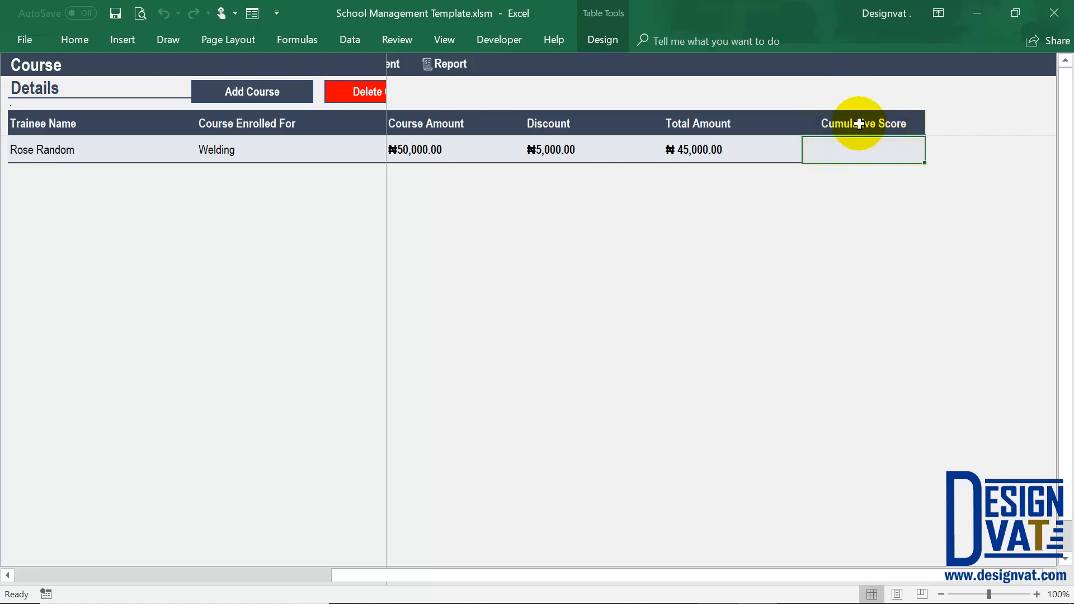
{"action": "left_click", "coordinate": [215, 148]}
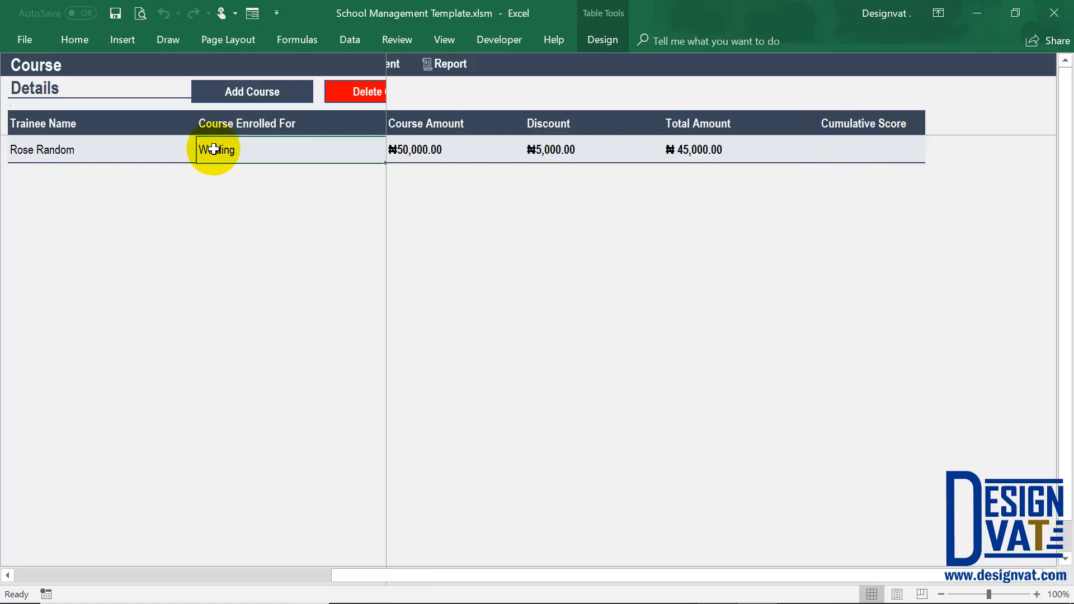
{"action": "left_click", "coordinate": [47, 151]}
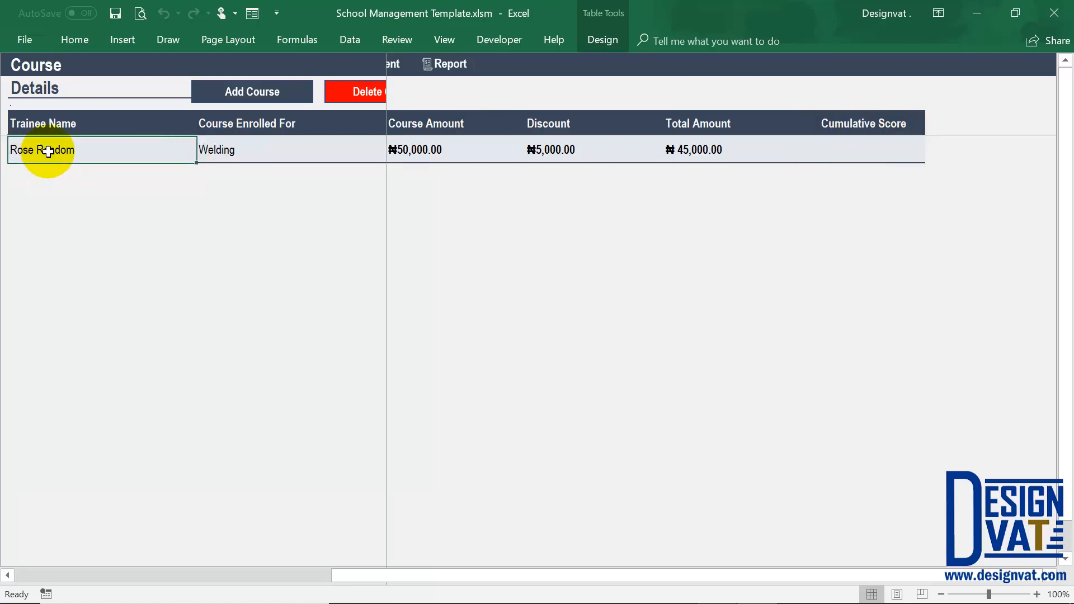
Start a new course record for the second trainee and choose Fabrication as the course.
{"action": "left_click", "coordinate": [232, 573]}
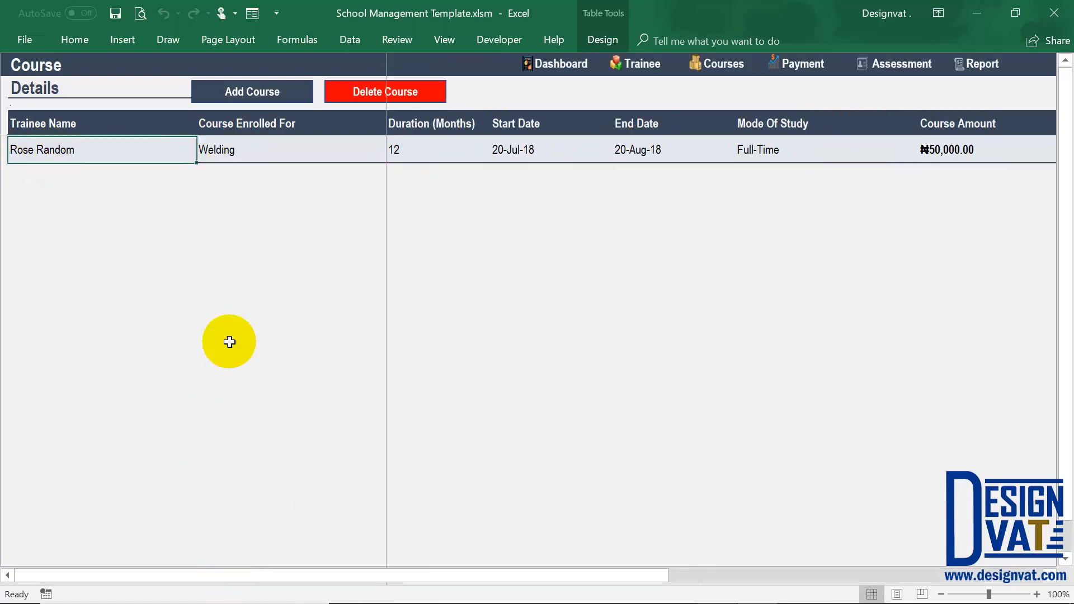
{"action": "left_click", "coordinate": [246, 91]}
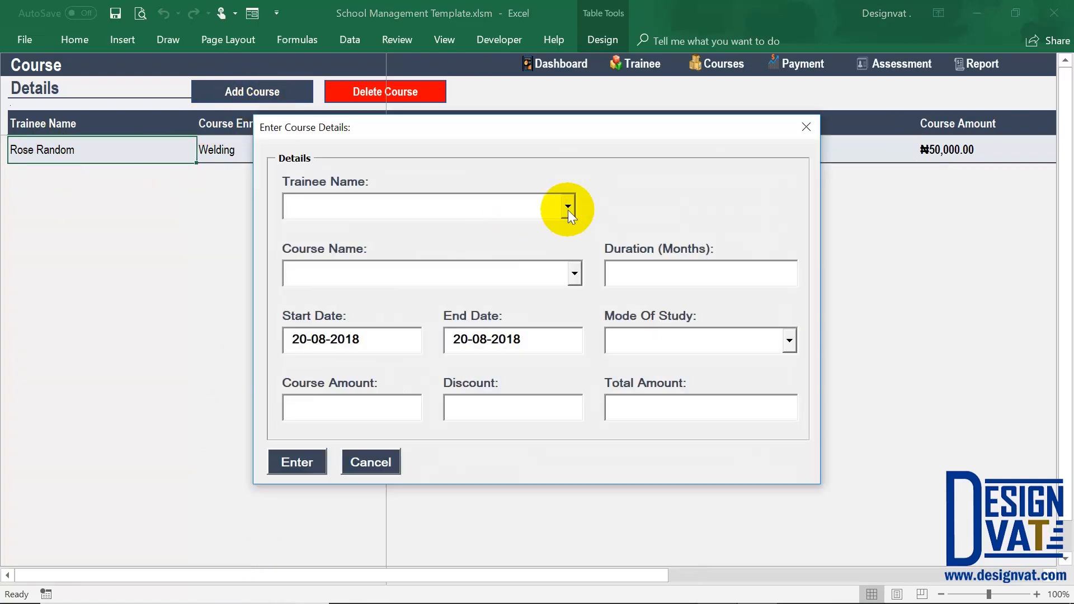
{"action": "left_click", "coordinate": [568, 207]}
{"action": "left_click", "coordinate": [479, 248]}
{"action": "left_click", "coordinate": [569, 276]}
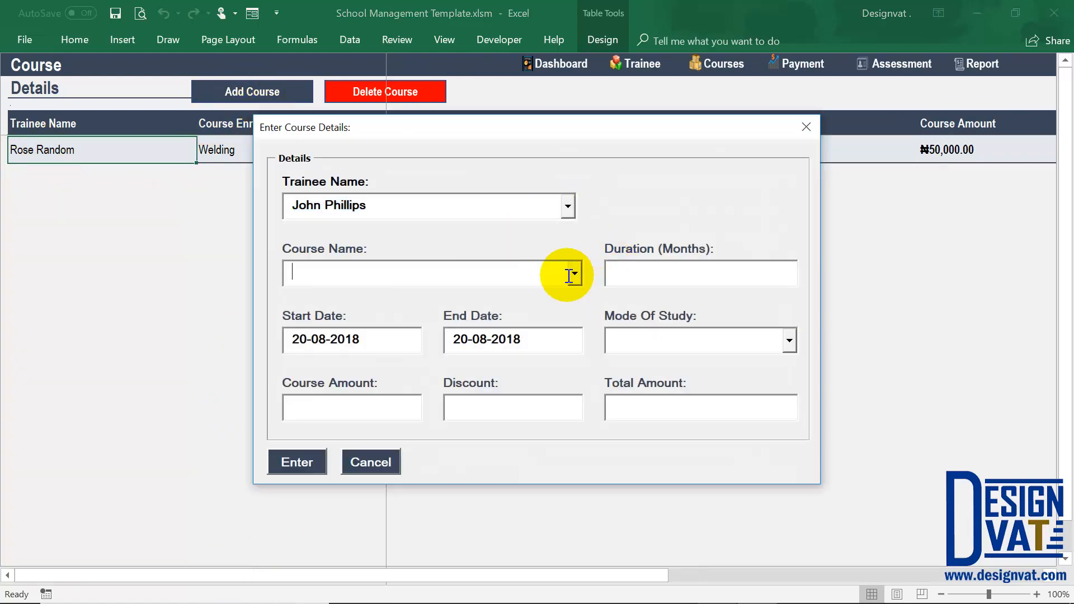
{"action": "left_click", "coordinate": [574, 274]}
{"action": "left_click", "coordinate": [491, 313]}
Set the Fabrication record's duration to 12 months, end date to 20-08-2019 and mode of study to Part-Time.
{"action": "left_click", "coordinate": [636, 274]}
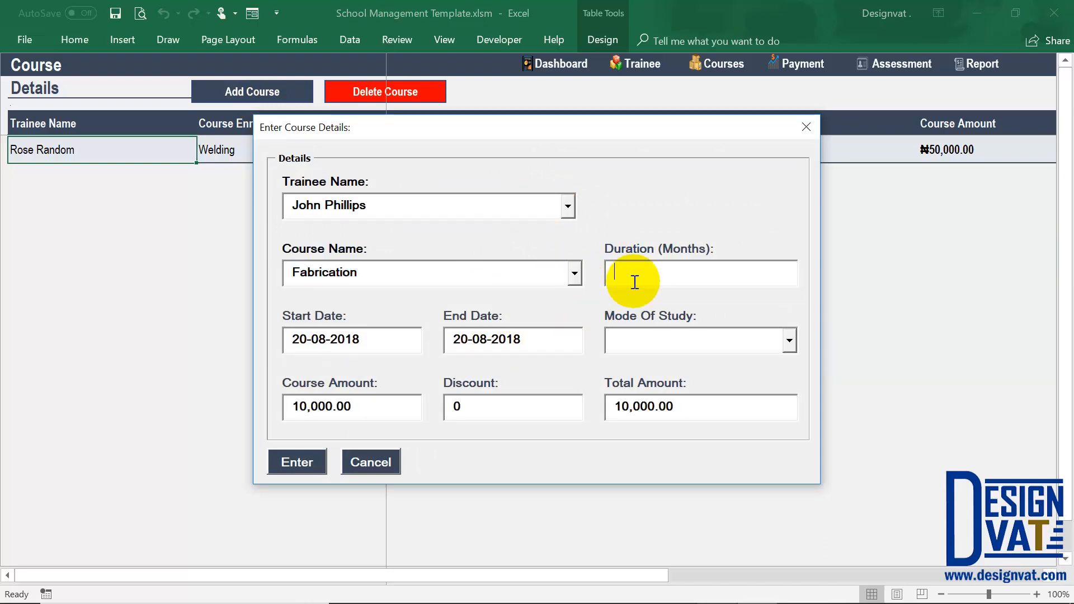
{"action": "type", "text": "12"}
{"action": "double_click", "coordinate": [315, 338]}
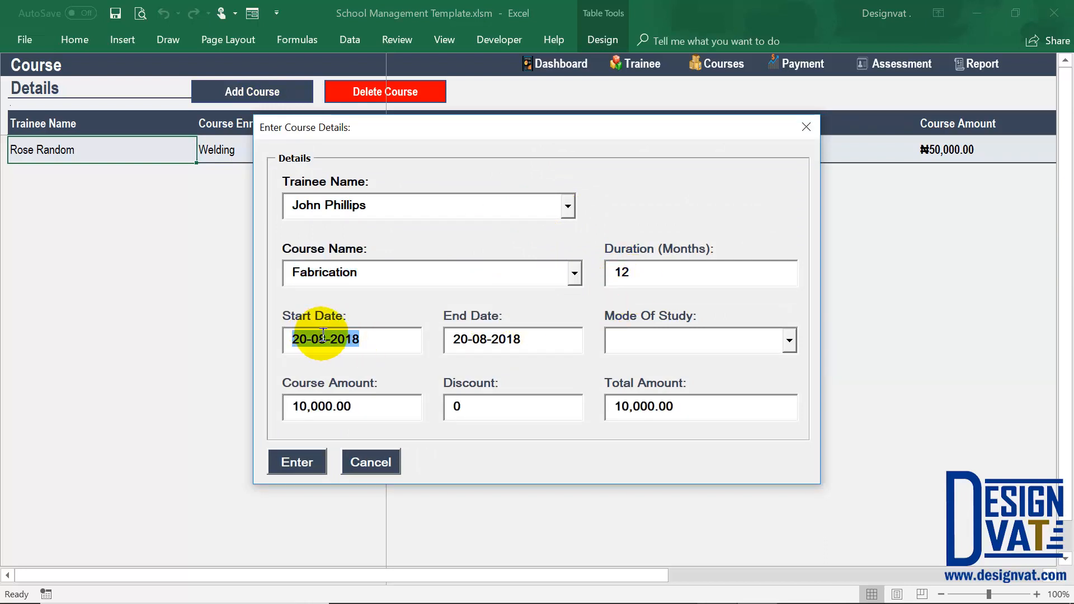
{"action": "left_click", "coordinate": [322, 338]}
{"action": "left_click", "coordinate": [537, 338]}
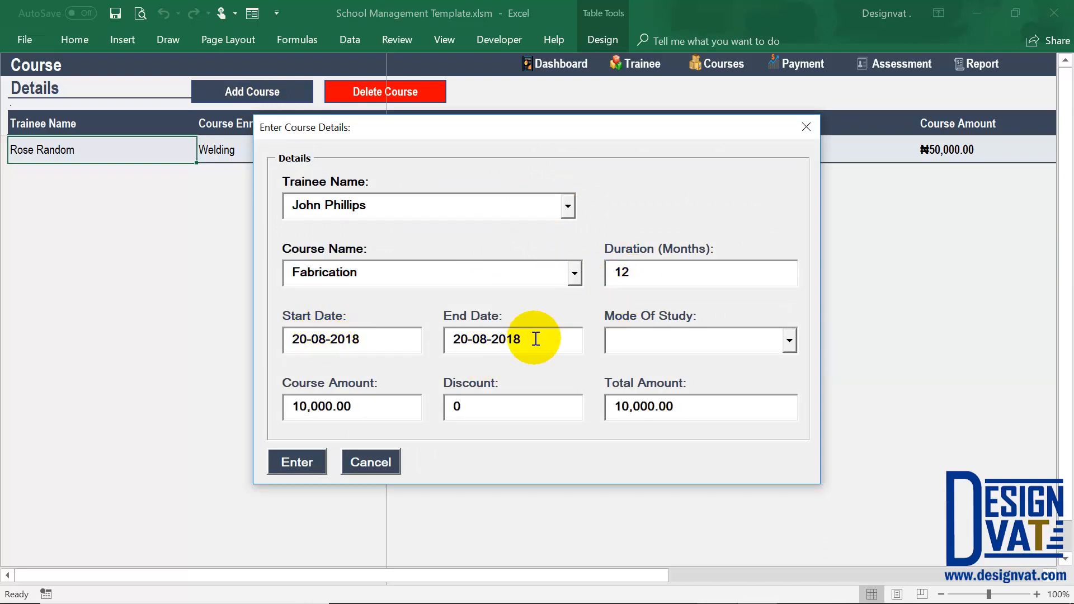
{"action": "left_click", "coordinate": [753, 335]}
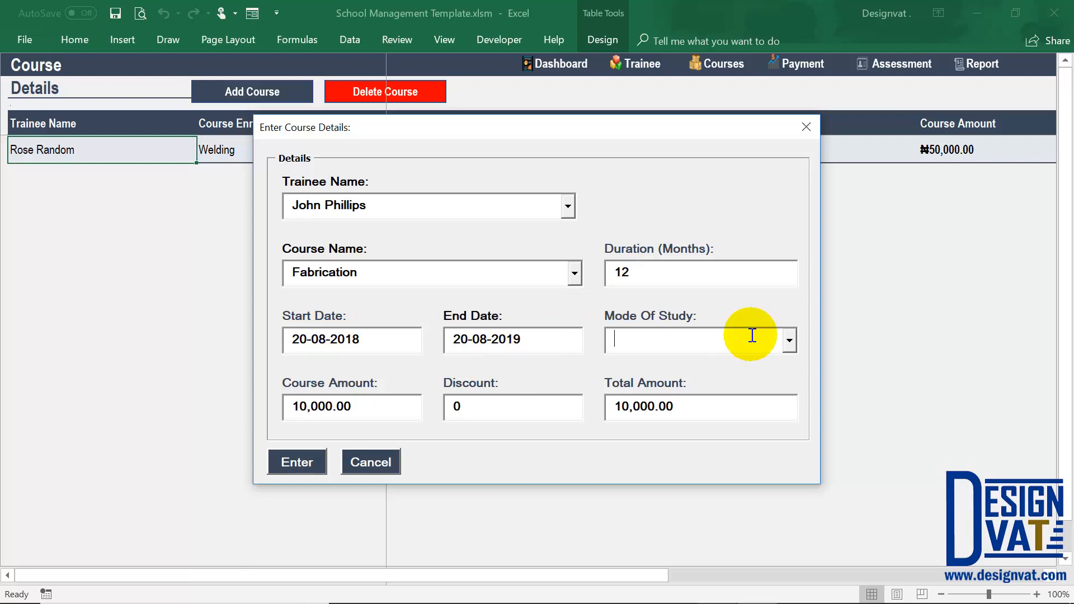
{"action": "type", "text": "Part-Time"}
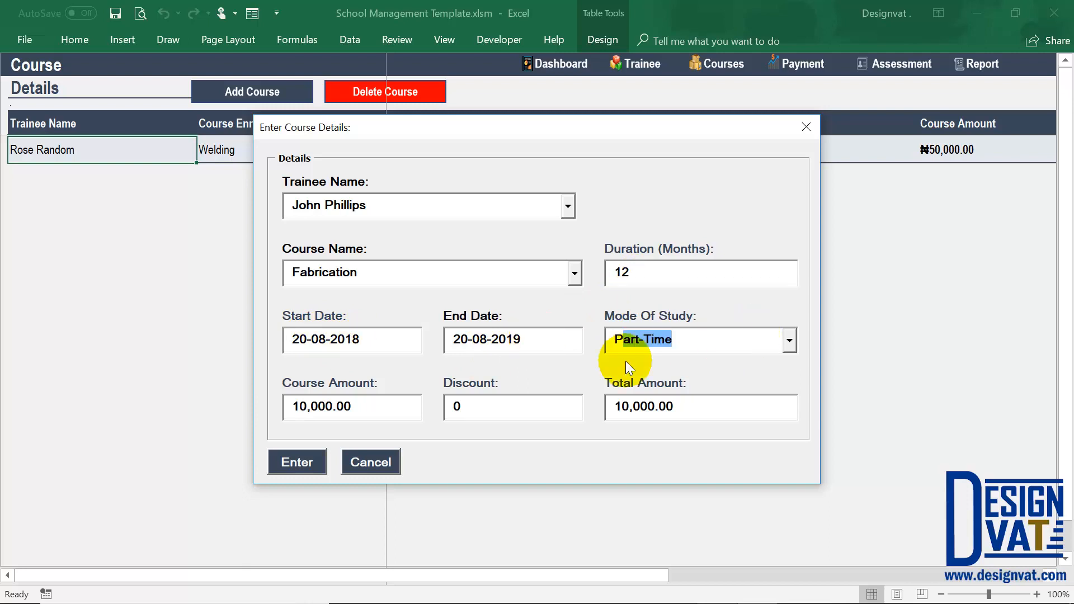
Check the Fabrication record's course amount and discount, and save it for the second trainee.
{"action": "left_click", "coordinate": [324, 408]}
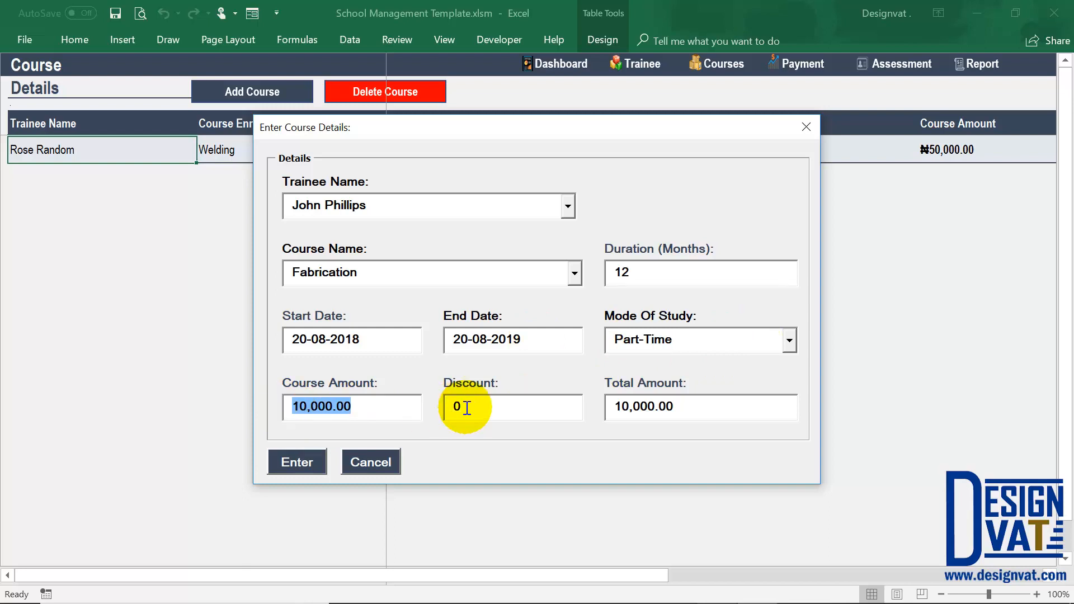
{"action": "key", "text": "Tab"}
{"action": "left_click", "coordinate": [285, 463]}
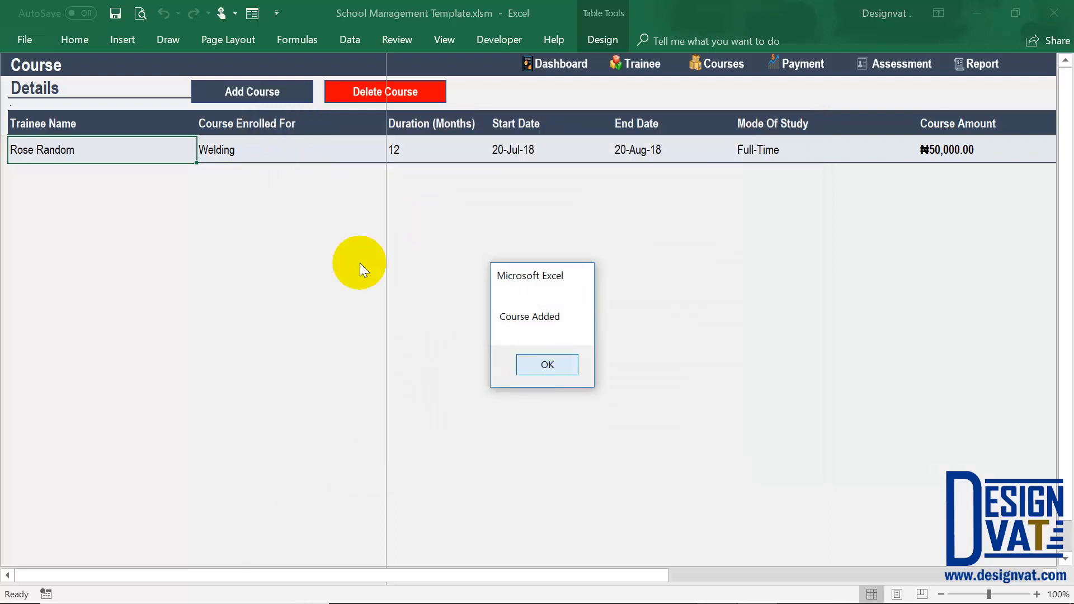
{"action": "key", "text": "Return"}
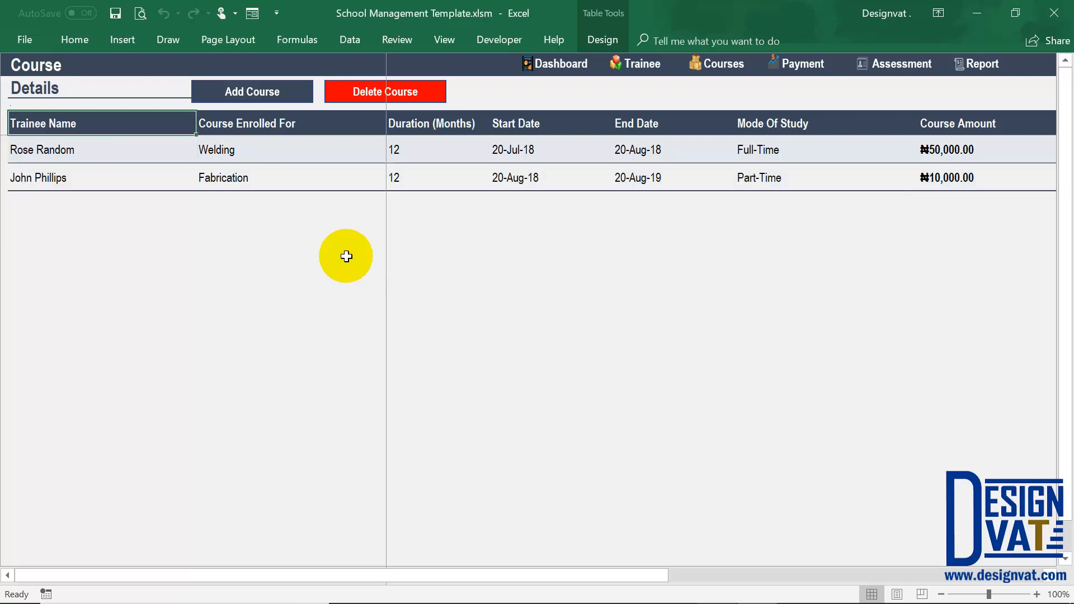
{"action": "left_click", "coordinate": [91, 179], "text": "shift"}
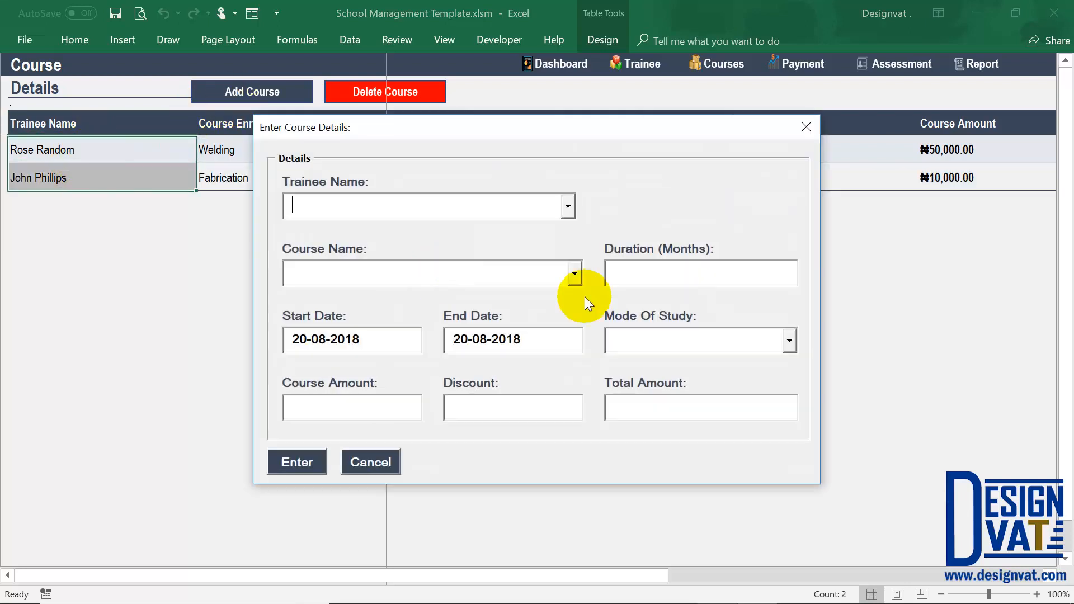
Try a new Welding course record with the default course amount overridden to 60,000.
{"action": "left_click", "coordinate": [575, 277]}
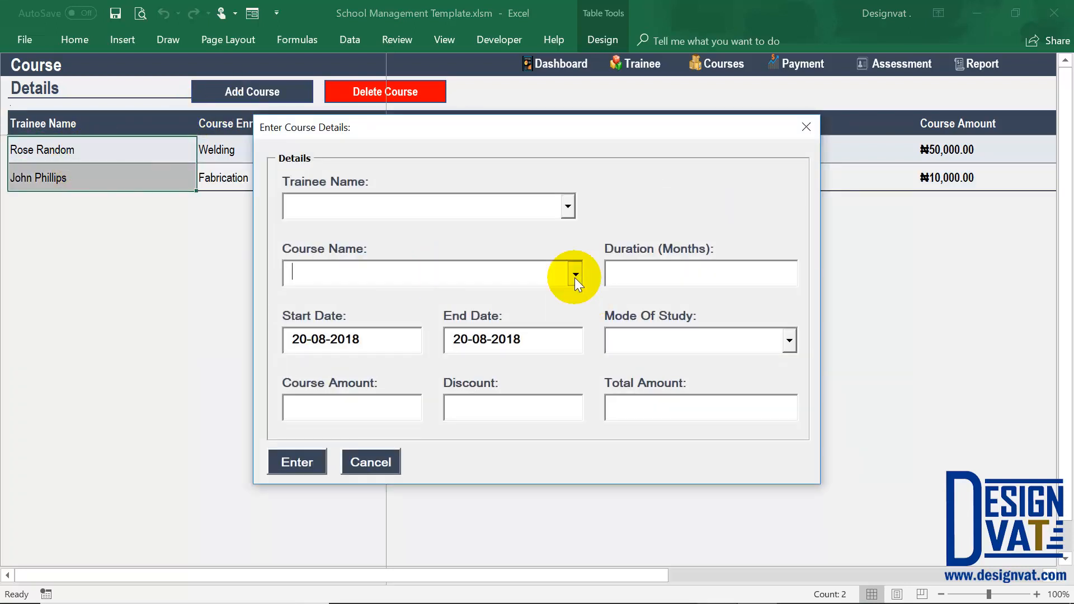
{"action": "left_click", "coordinate": [485, 299]}
{"action": "key", "text": "Tab"}
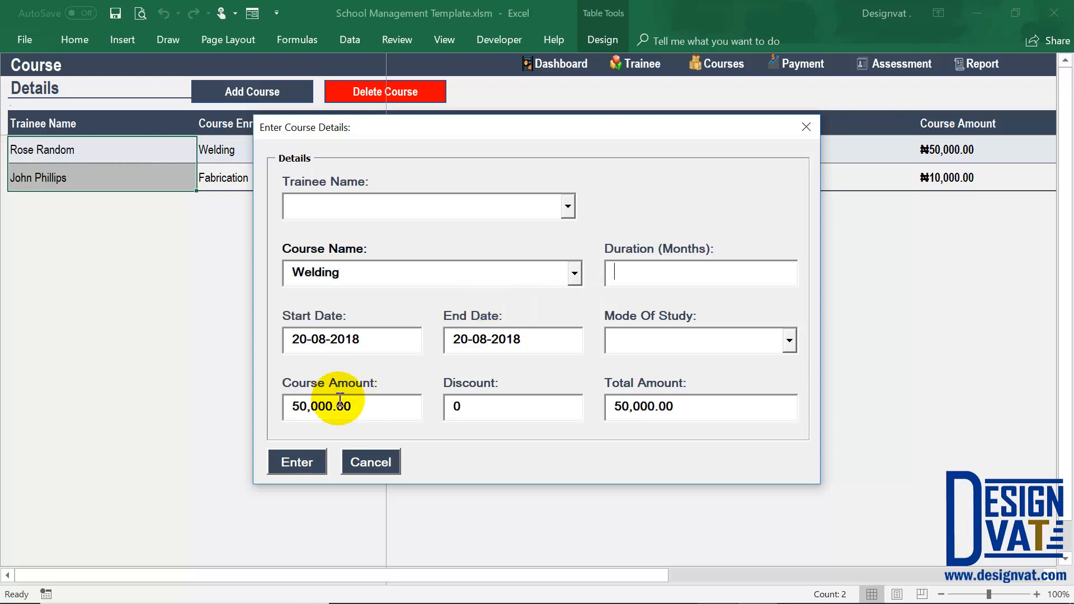
{"action": "left_click_drag", "start_coordinate": [373, 403], "coordinate": [309, 407]}
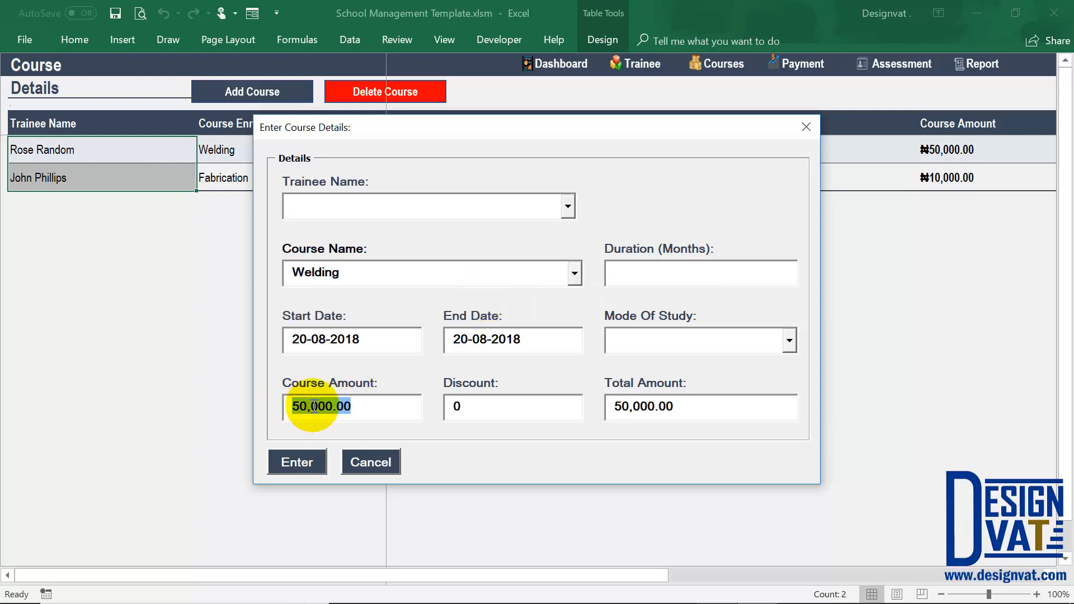
{"action": "type", "text": "600"}
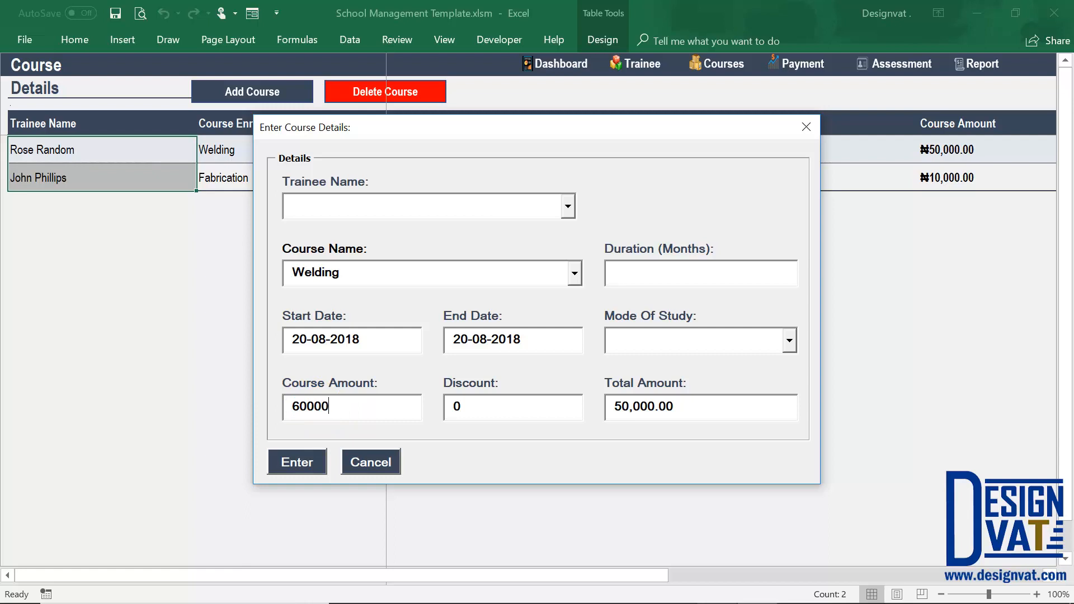
{"action": "key", "text": "Tab"}
{"action": "left_click_drag", "start_coordinate": [362, 415], "coordinate": [280, 403]}
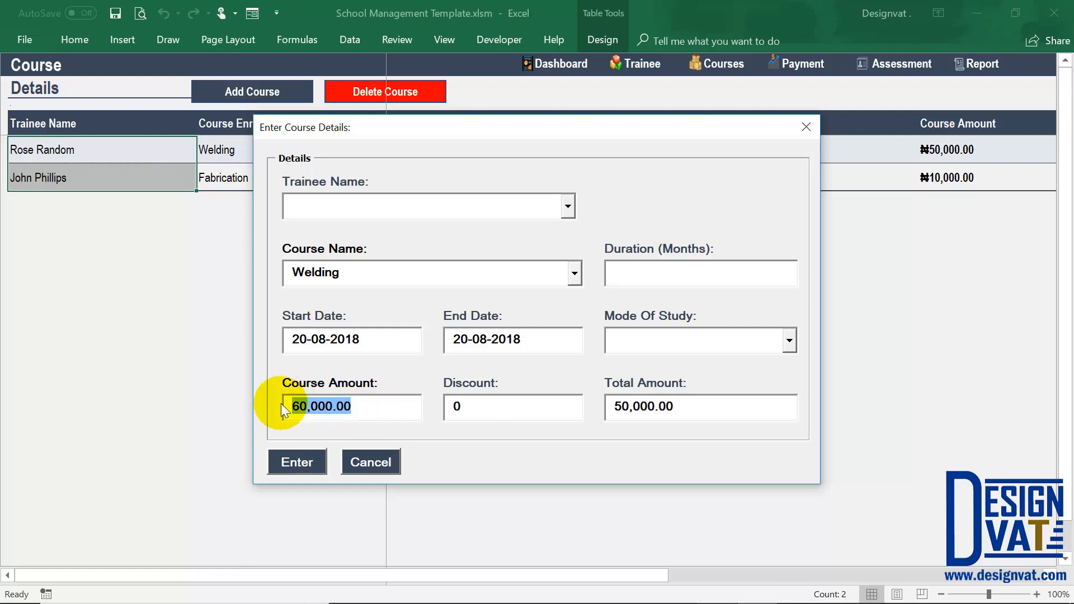
{"action": "left_click", "coordinate": [470, 422]}
{"action": "key", "text": "Tab"}
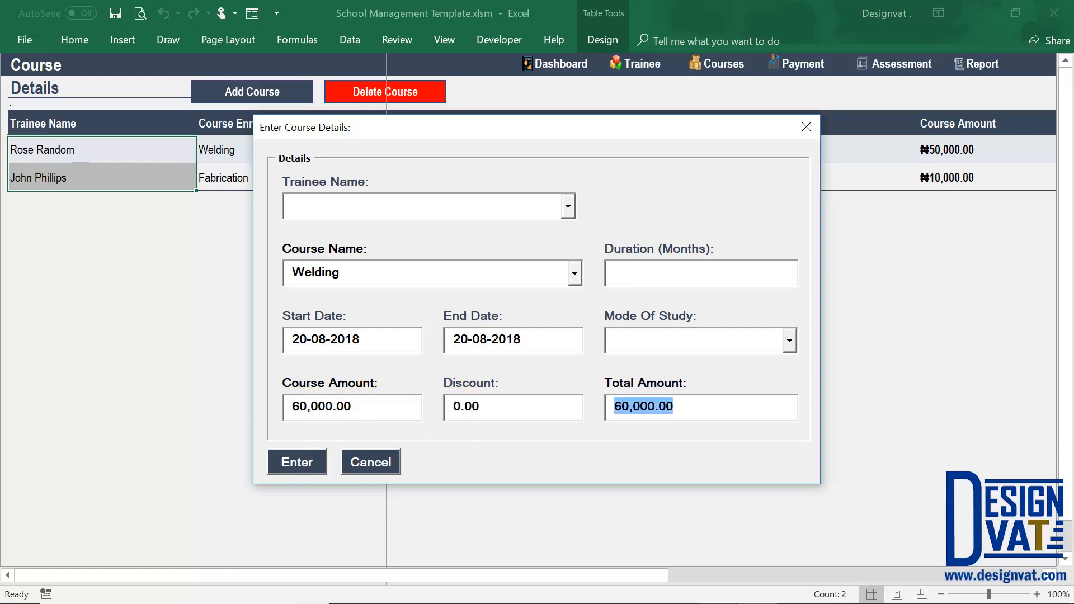
Try a course amount of 30,000 with a discount of 0 in the Welding record, and discard the form.
{"action": "left_click_drag", "start_coordinate": [352, 406], "coordinate": [276, 404]}
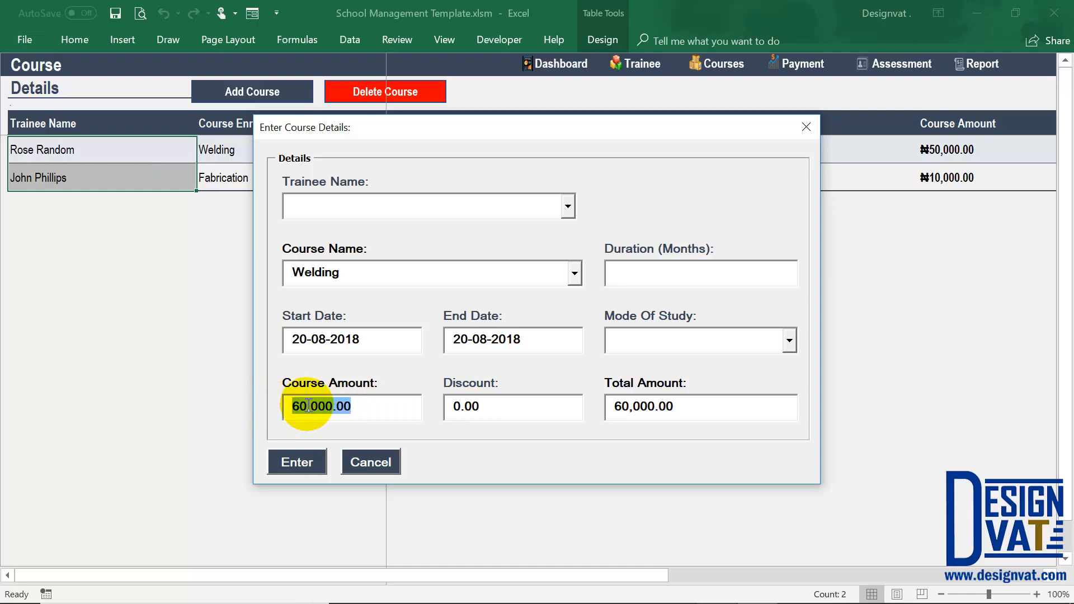
{"action": "type", "text": "3"}
{"action": "key", "text": "Tab"}
{"action": "type", "text": "0"}
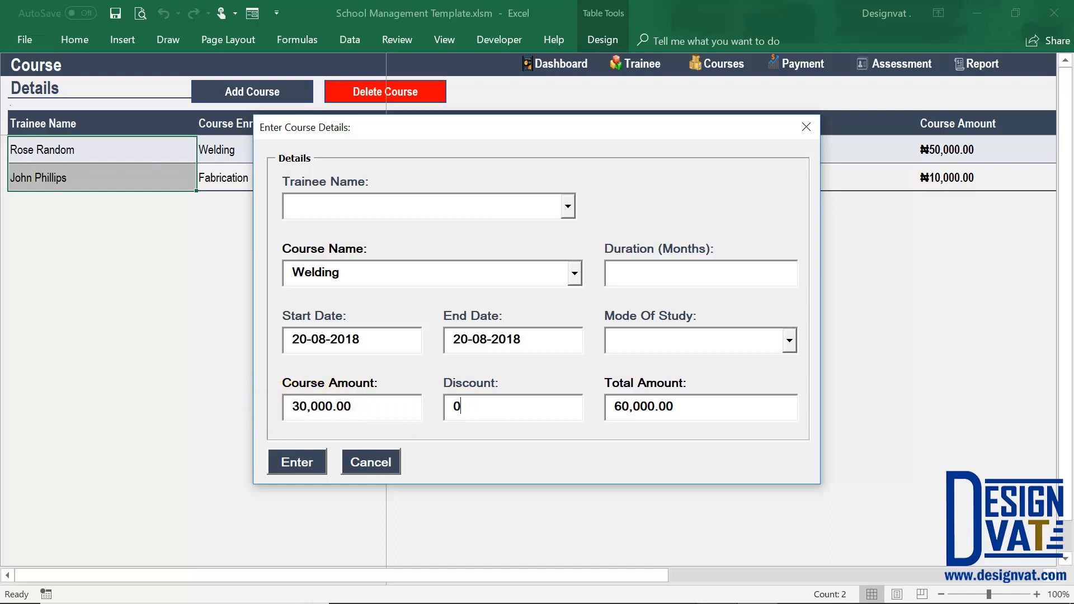
{"action": "key", "text": "Tab"}
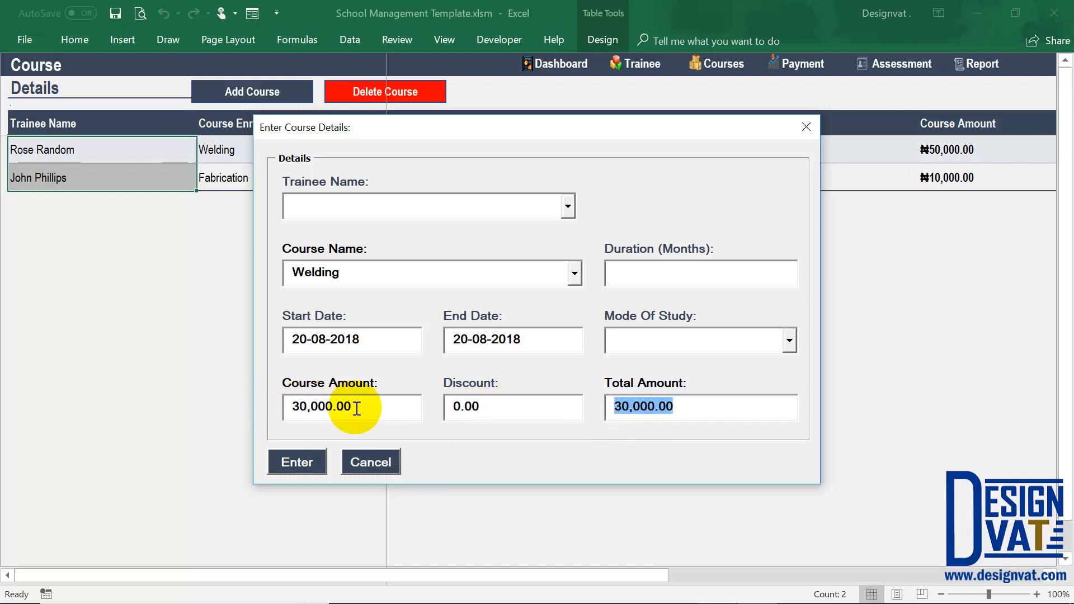
{"action": "left_click_drag", "start_coordinate": [369, 407], "coordinate": [250, 404]}
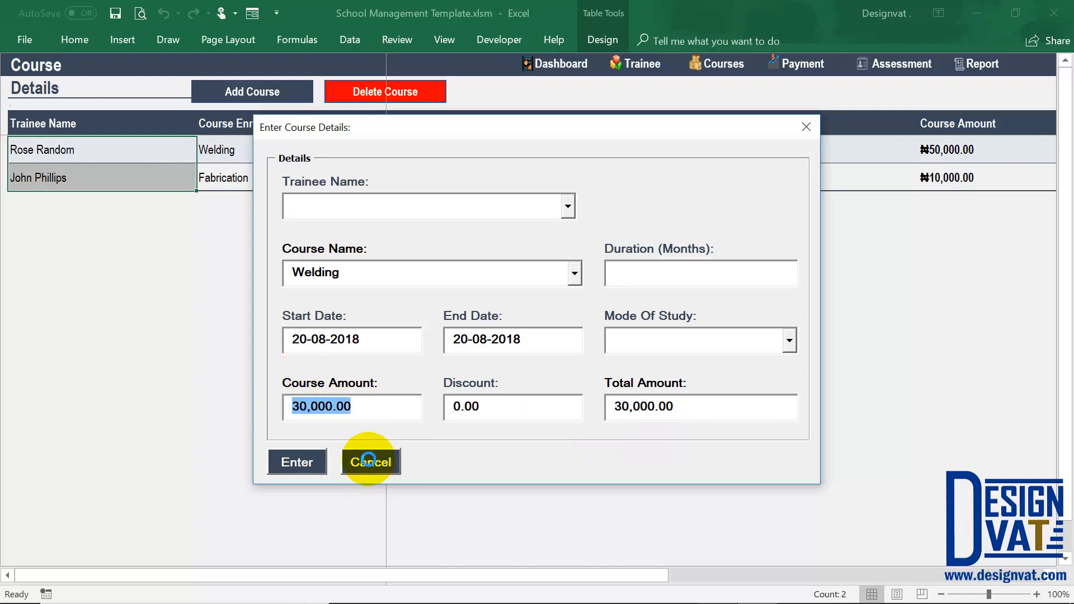
{"action": "left_click", "coordinate": [367, 461]}
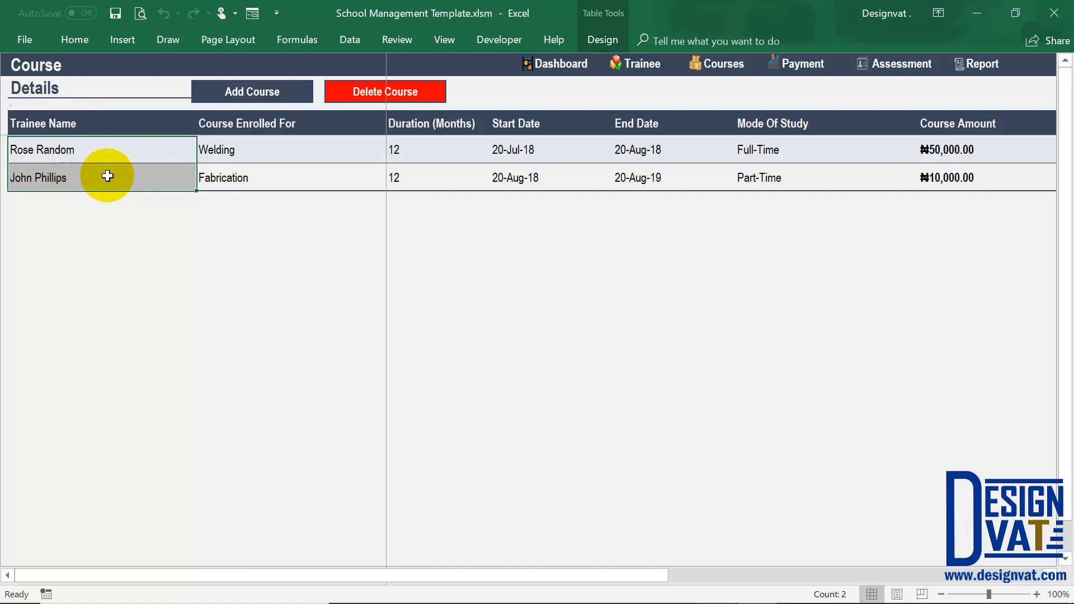
Request deletion of the second trainee's Fabrication course record and decline the confirmation.
{"action": "left_click", "coordinate": [22, 178]}
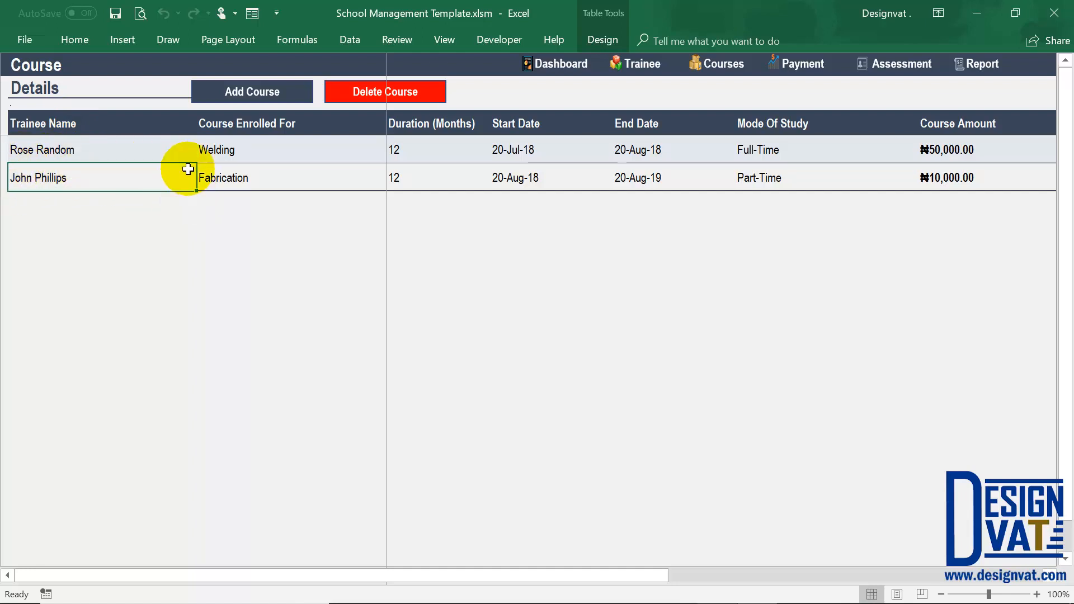
{"action": "left_click", "coordinate": [364, 90]}
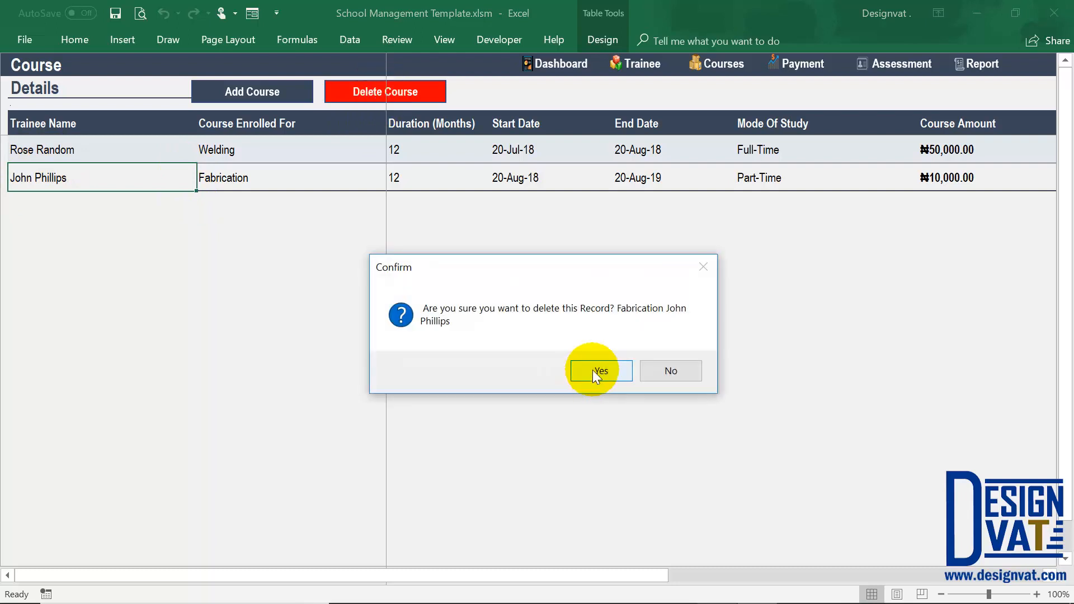
{"action": "left_click", "coordinate": [676, 376]}
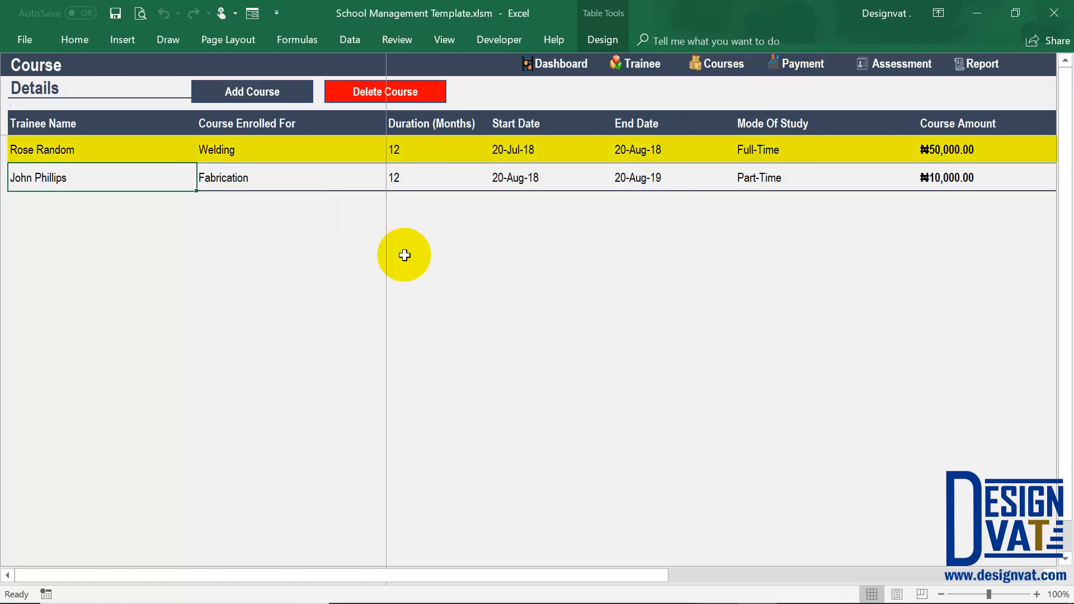
Review the first trainee's Welding row, covering the course amount, discount and total amount.
{"action": "left_click", "coordinate": [98, 150]}
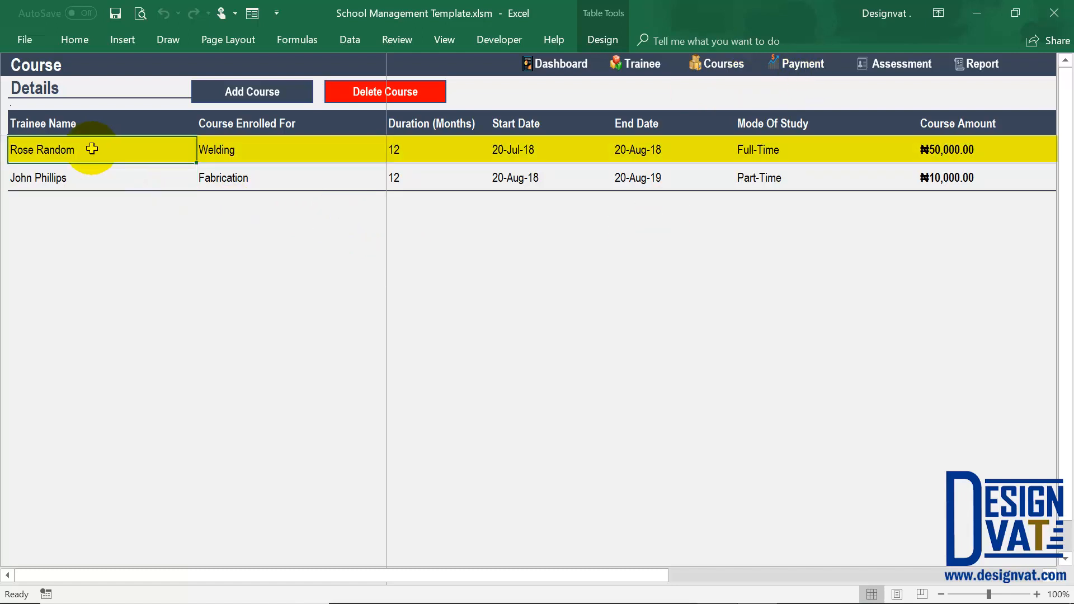
{"action": "left_click", "coordinate": [240, 150]}
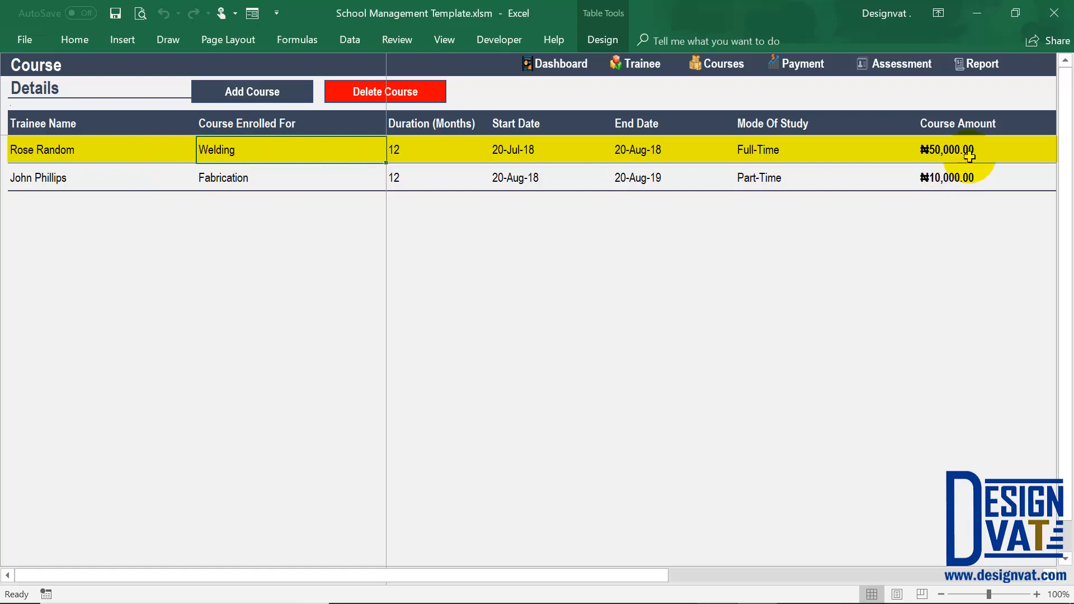
{"action": "left_click", "coordinate": [969, 157]}
{"action": "scroll", "coordinate": [969, 157], "scroll_direction": "right", "scroll_amount": 3}
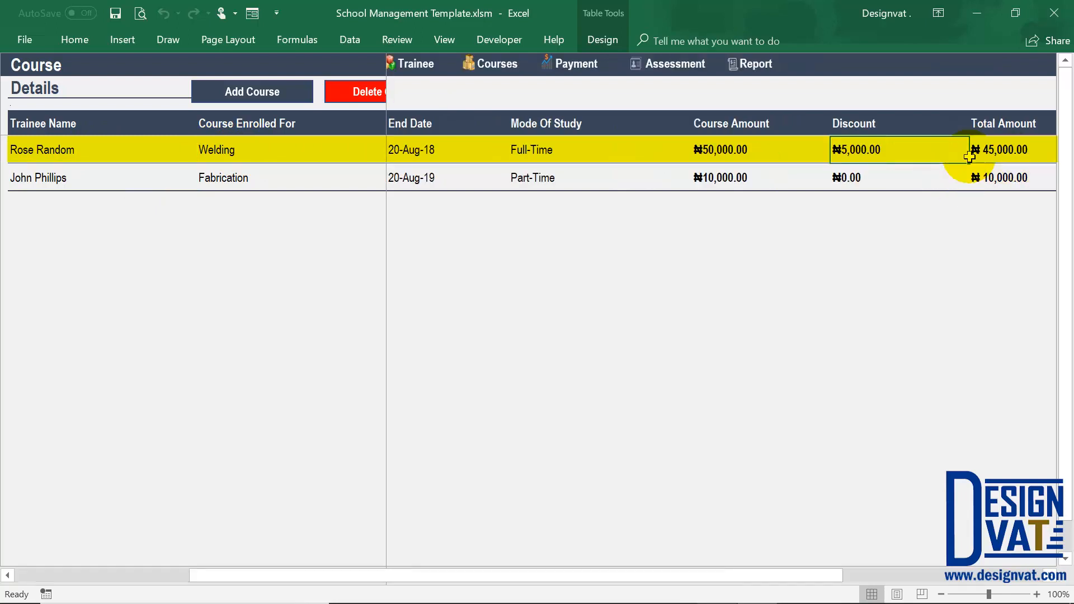
{"action": "left_click", "coordinate": [745, 148]}
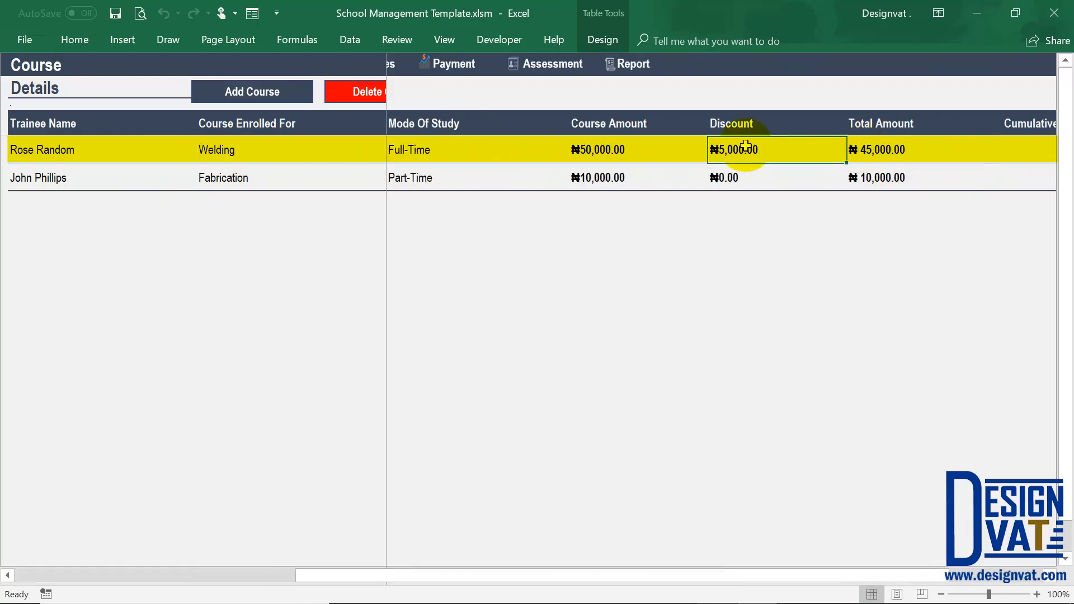
{"action": "left_click", "coordinate": [913, 148]}
{"action": "left_click_drag", "start_coordinate": [902, 122], "coordinate": [895, 154]}
{"action": "left_click", "coordinate": [264, 159]}
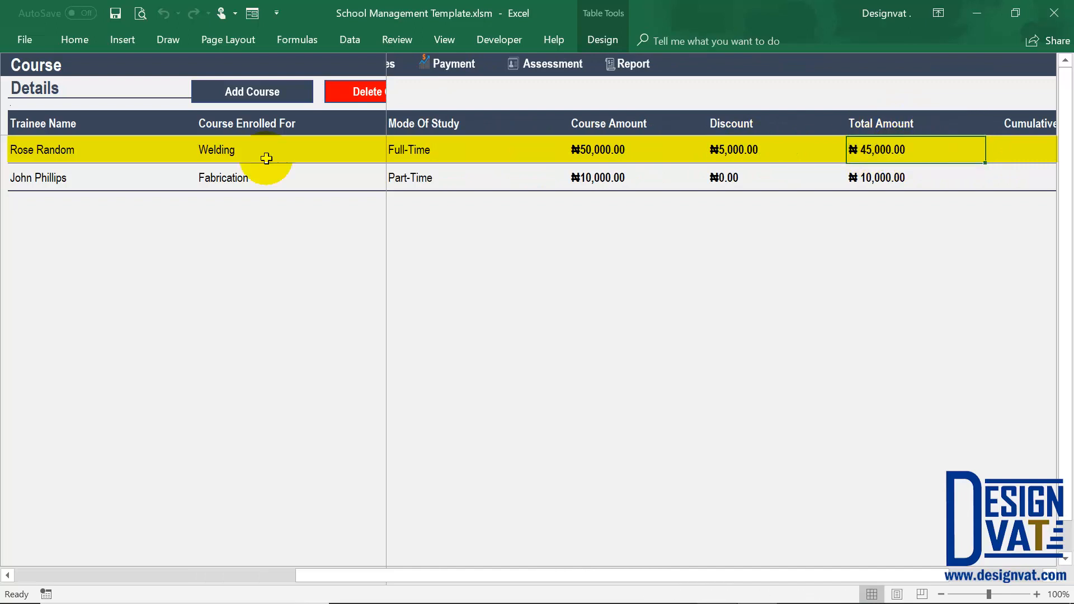
Review the second trainee's Fabrication row and compare both trainees' total amounts.
{"action": "left_click", "coordinate": [104, 142]}
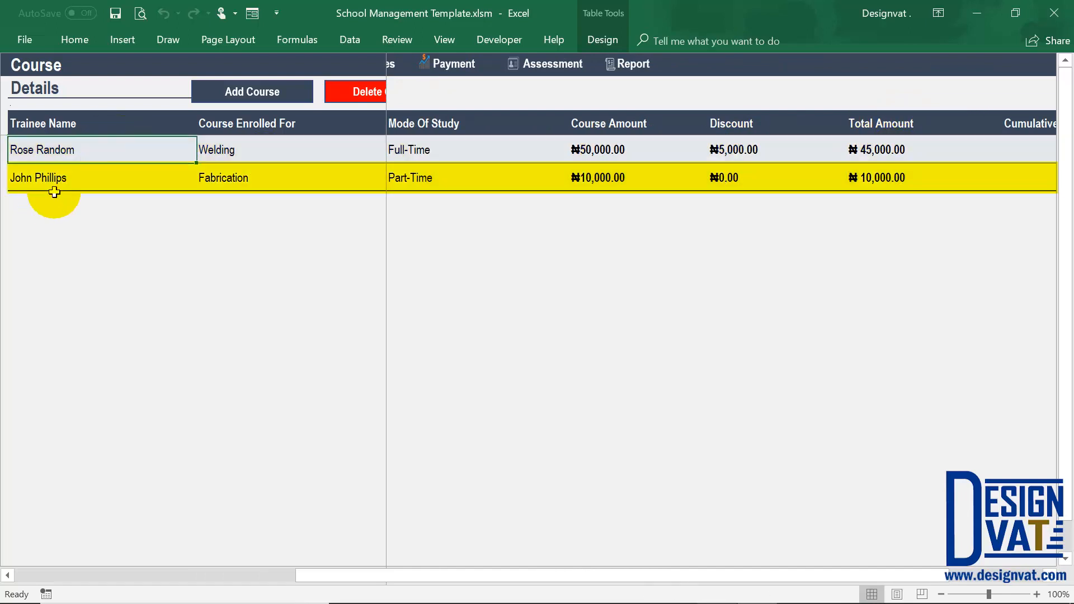
{"action": "left_click", "coordinate": [109, 179]}
{"action": "left_click", "coordinate": [235, 179]}
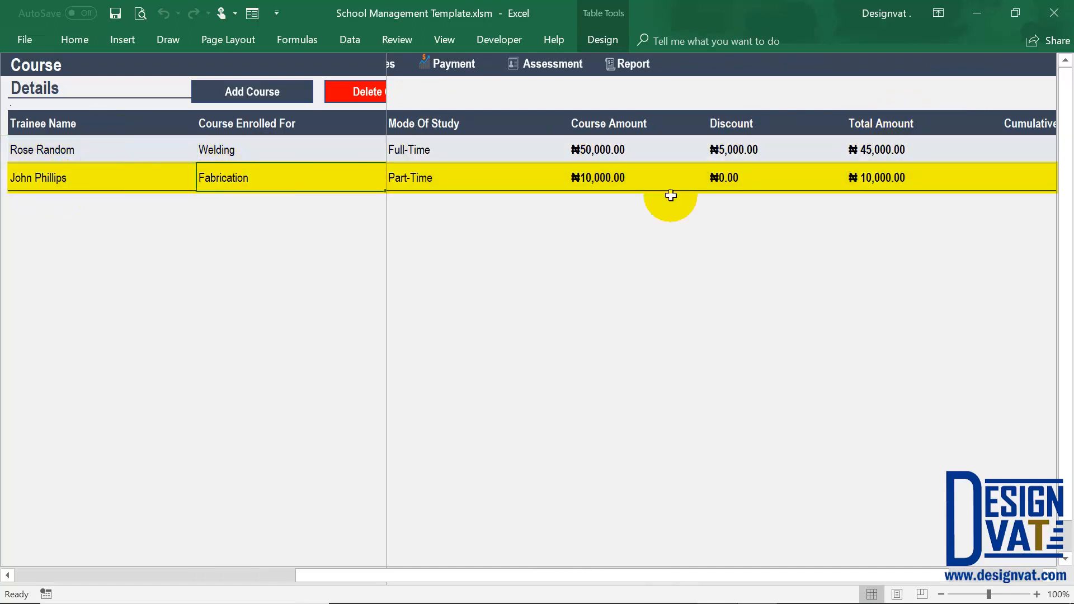
{"action": "left_click", "coordinate": [897, 177]}
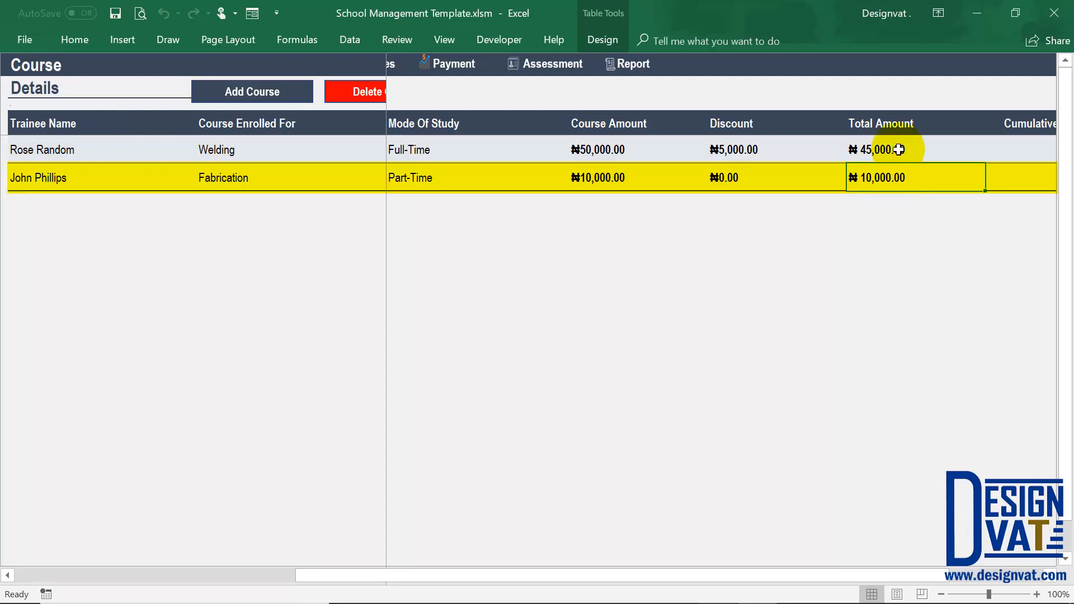
{"action": "left_click_drag", "start_coordinate": [897, 150], "coordinate": [882, 175]}
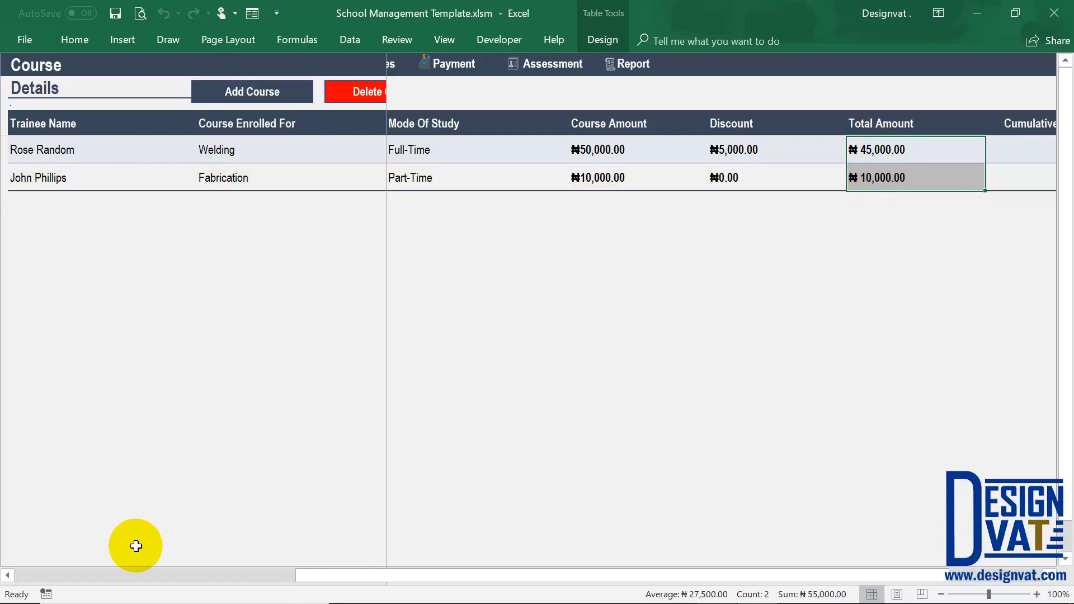
{"action": "left_click", "coordinate": [106, 576]}
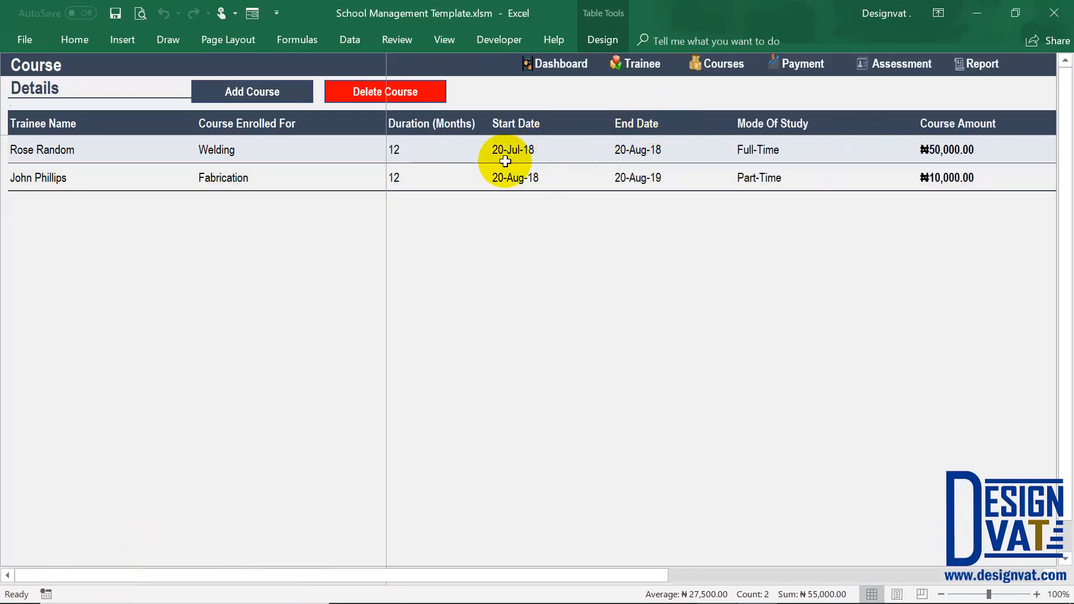
{"action": "left_click_drag", "start_coordinate": [53, 148], "coordinate": [54, 180]}
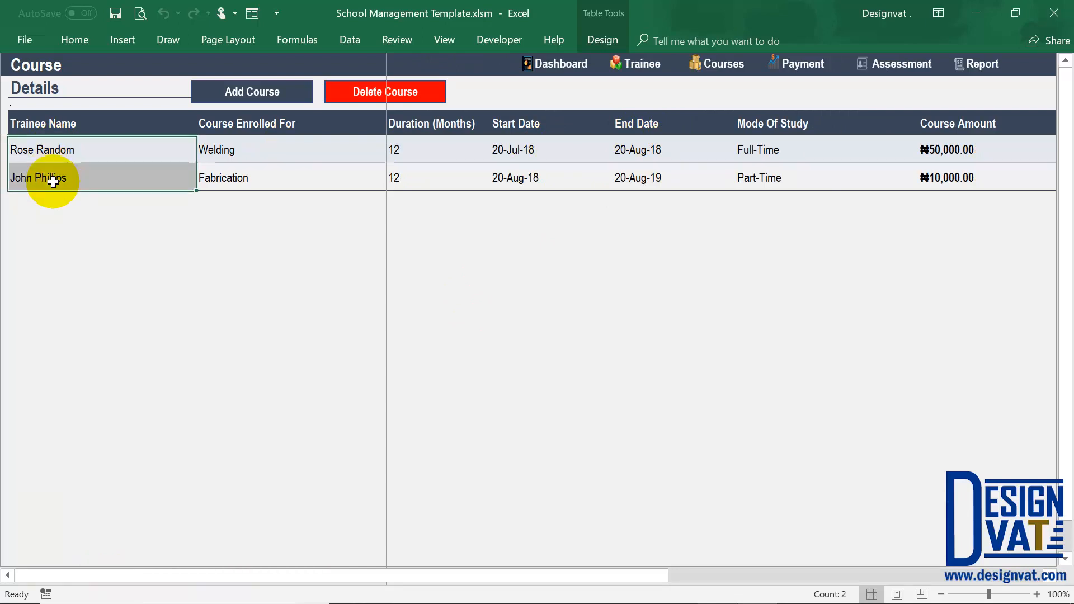
Go to the payment sheet and start a new payment record dated 20-08-2017.
{"action": "left_click", "coordinate": [808, 63]}
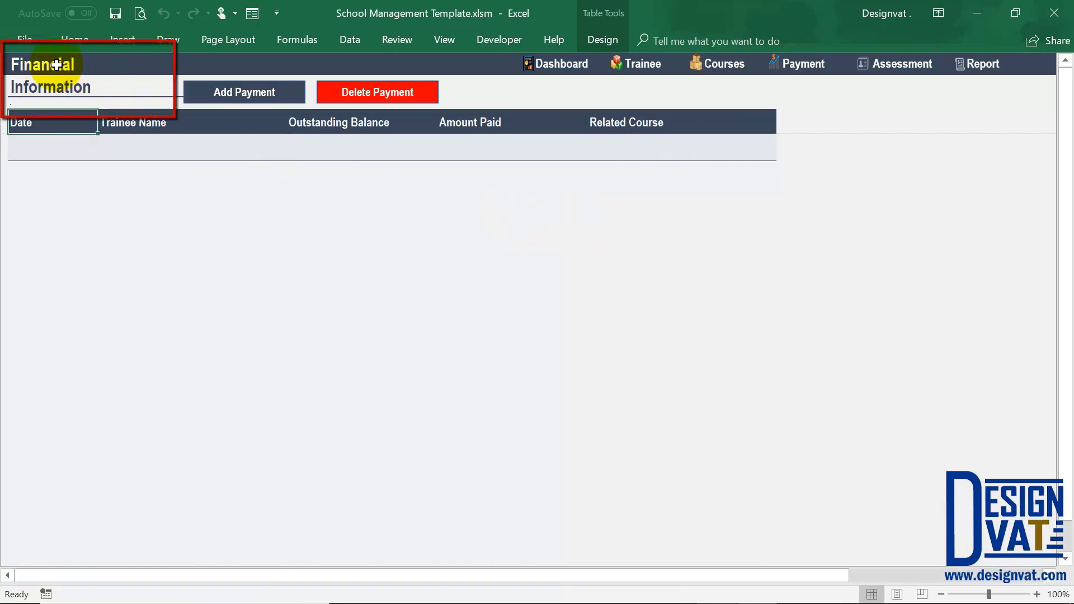
{"action": "left_click", "coordinate": [250, 98]}
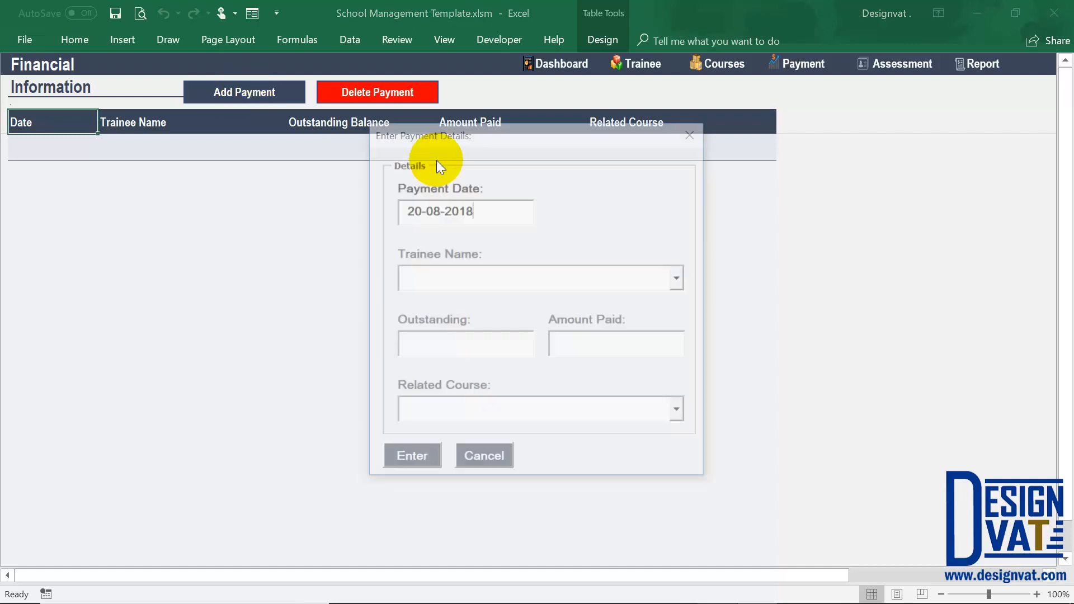
{"action": "left_click_drag", "start_coordinate": [482, 213], "coordinate": [384, 207]}
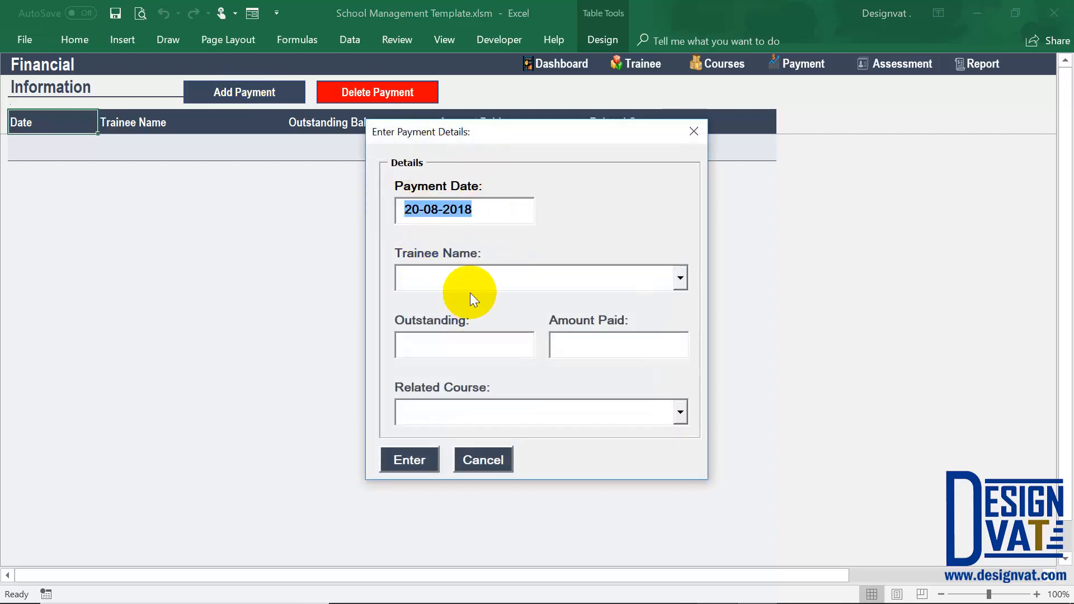
{"action": "left_click", "coordinate": [482, 207]}
{"action": "key", "text": "BackSpace"}
{"action": "type", "text": "7"}
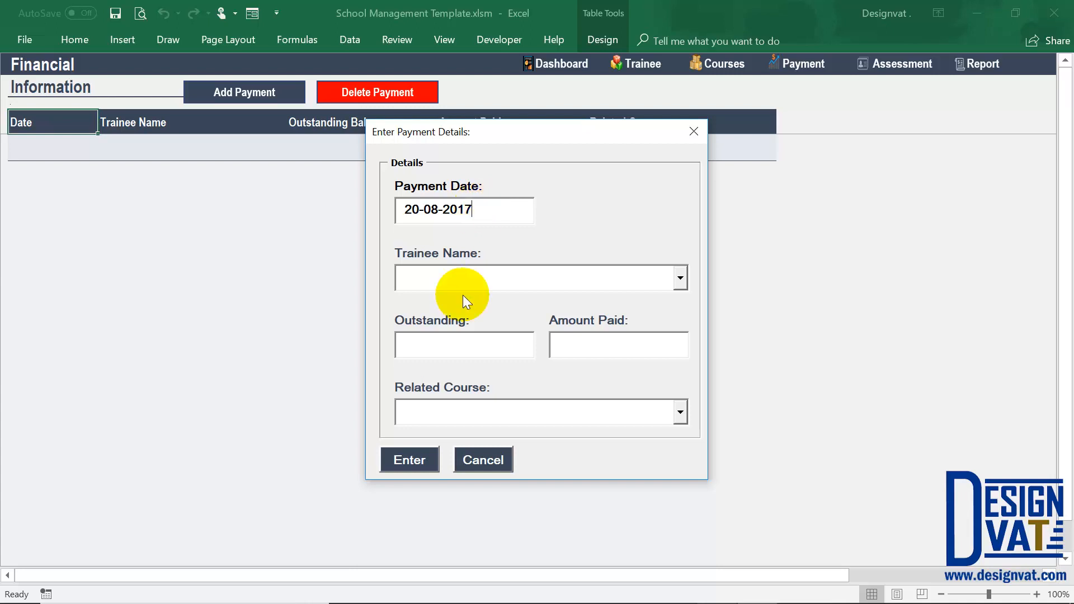
Choose the first trainee for the payment and check the outstanding balance.
{"action": "left_click", "coordinate": [680, 278]}
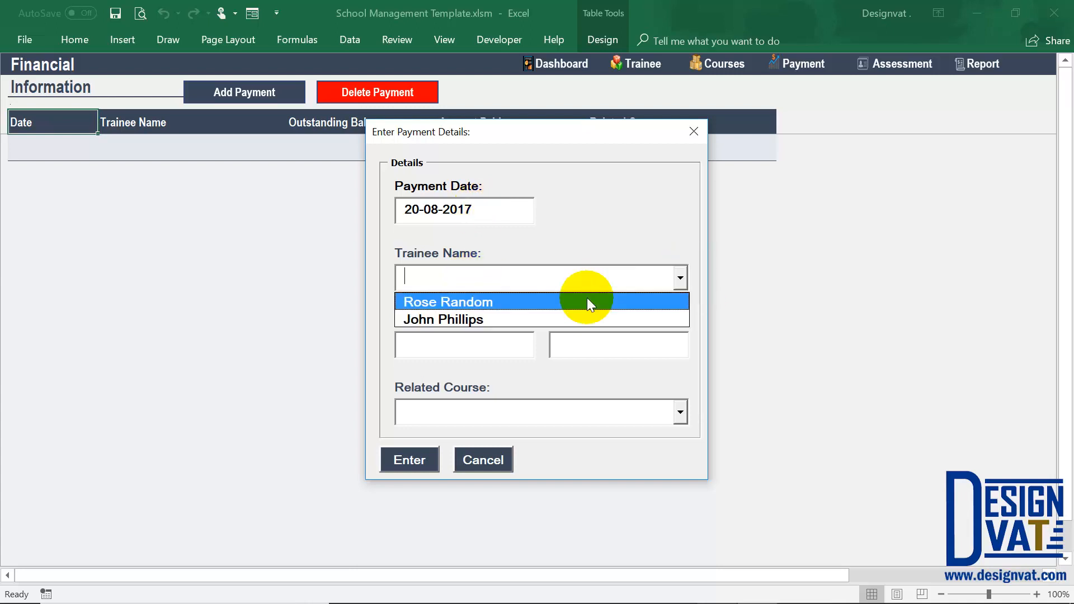
{"action": "left_click", "coordinate": [582, 300]}
{"action": "left_click", "coordinate": [467, 343]}
{"action": "left_click_drag", "start_coordinate": [460, 343], "coordinate": [397, 342]}
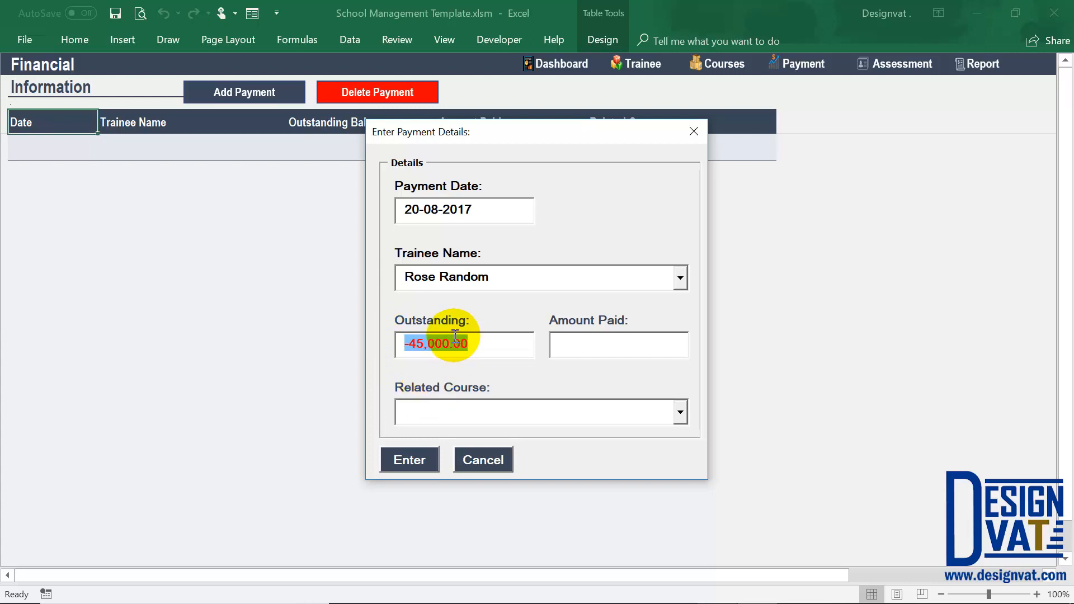
Set the amount paid to 30,000 for the first trainee's payment, checking it against the outstanding balance.
{"action": "left_click", "coordinate": [423, 343]}
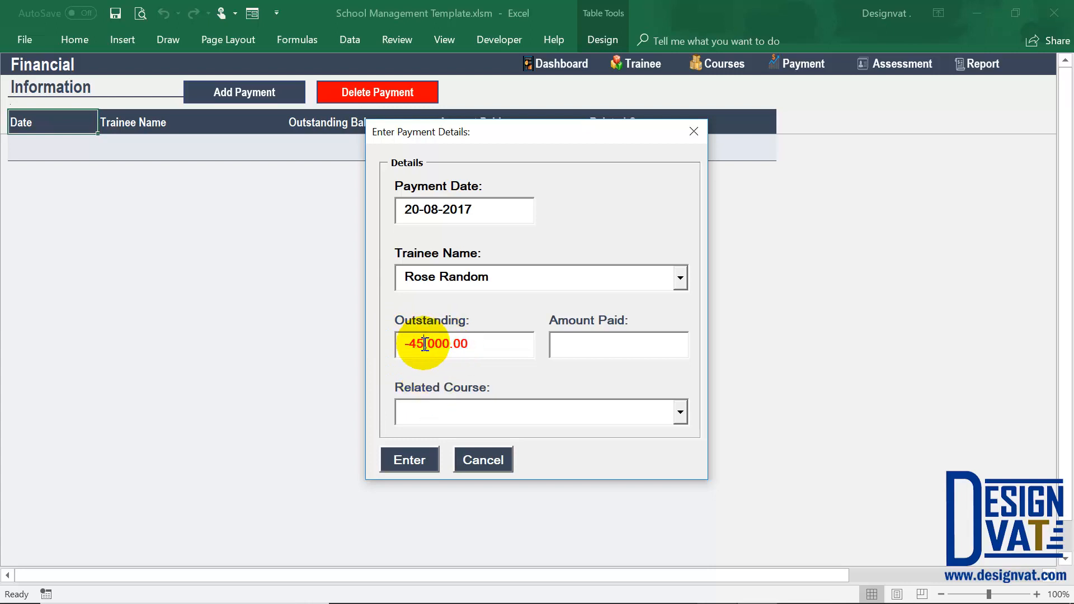
{"action": "left_click", "coordinate": [587, 349]}
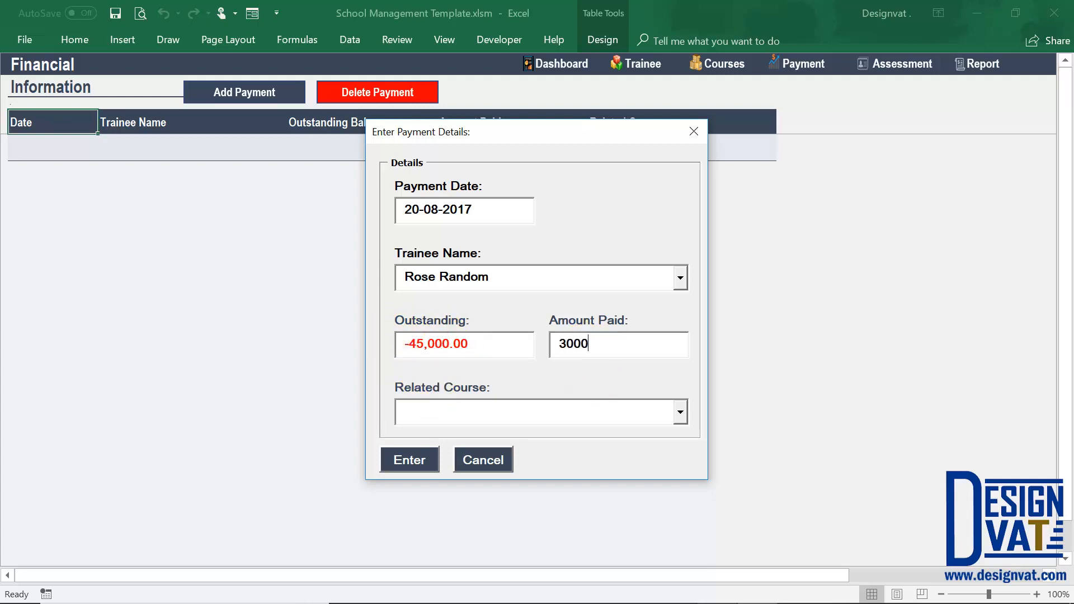
{"action": "left_click_drag", "start_coordinate": [504, 339], "coordinate": [397, 346]}
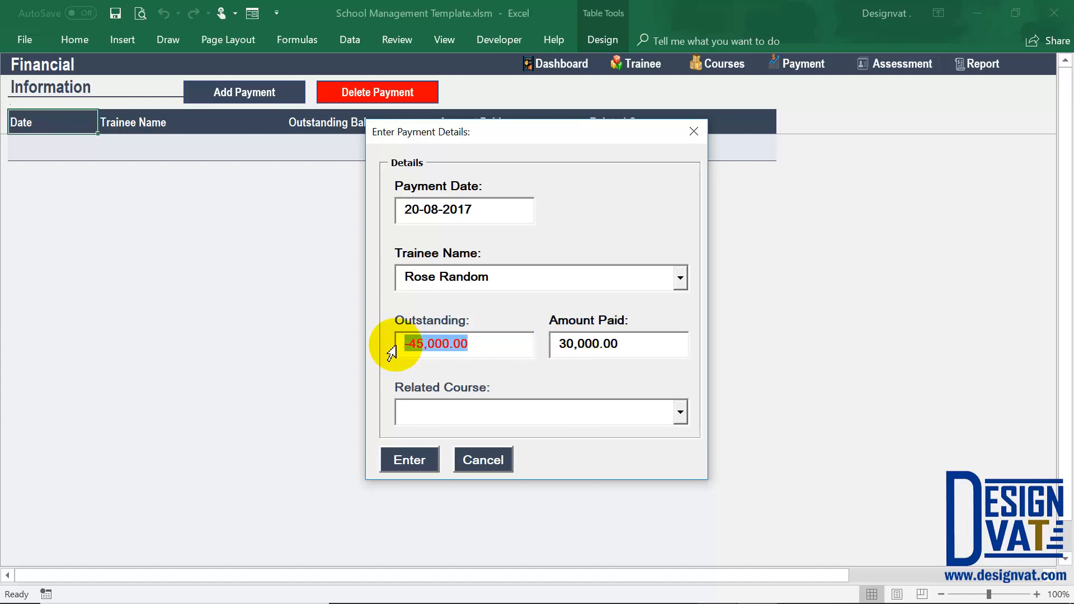
{"action": "key", "text": "Tab"}
{"action": "key", "text": "Tab"}
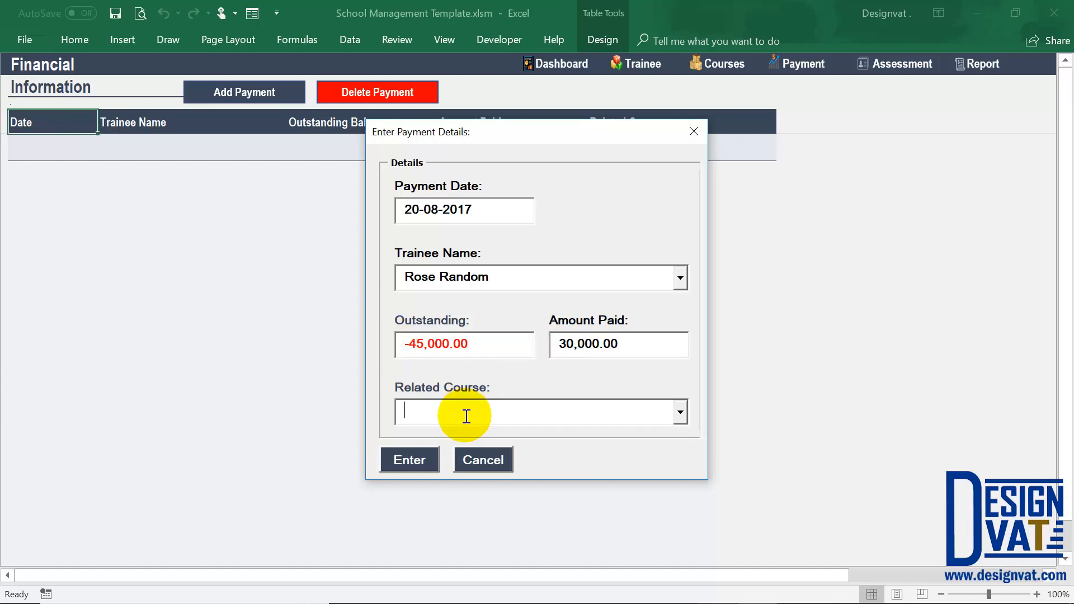
Choose Welding as the related course and save the payment record.
{"action": "left_click", "coordinate": [679, 414]}
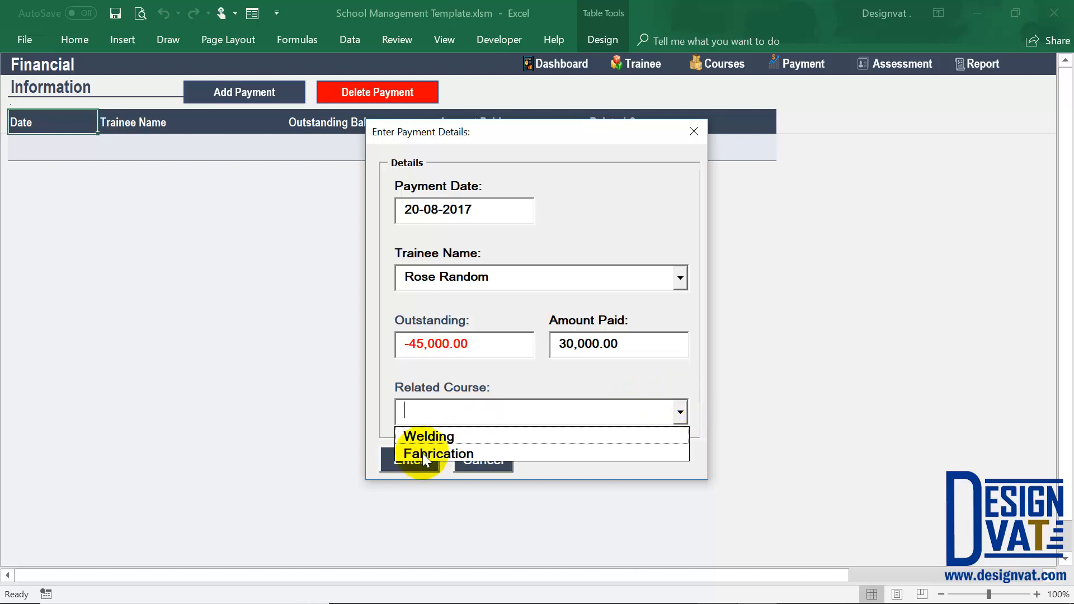
{"action": "left_click", "coordinate": [439, 438]}
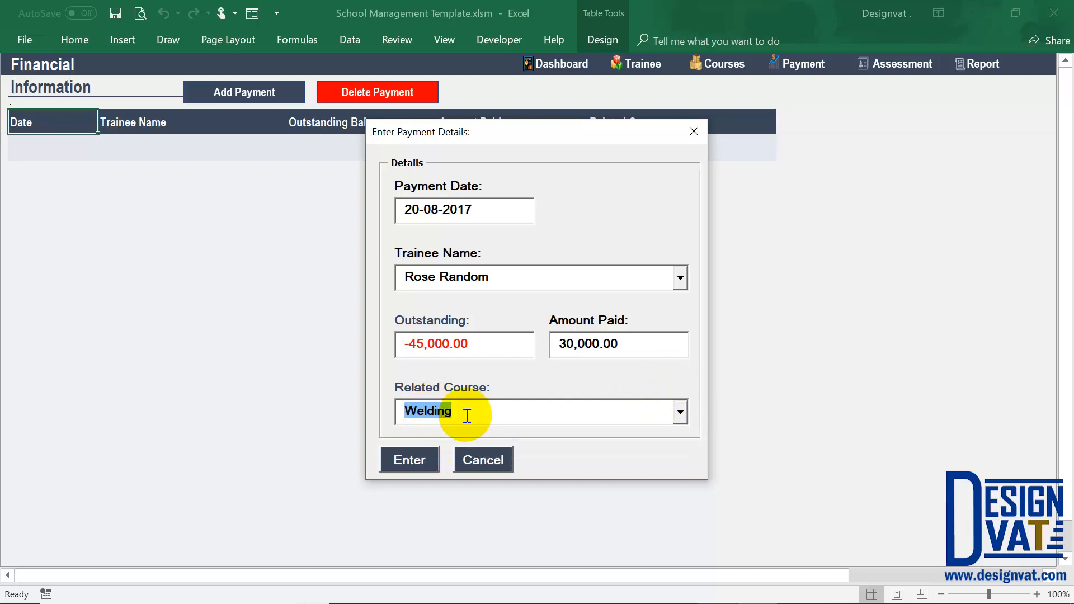
{"action": "left_click", "coordinate": [412, 461]}
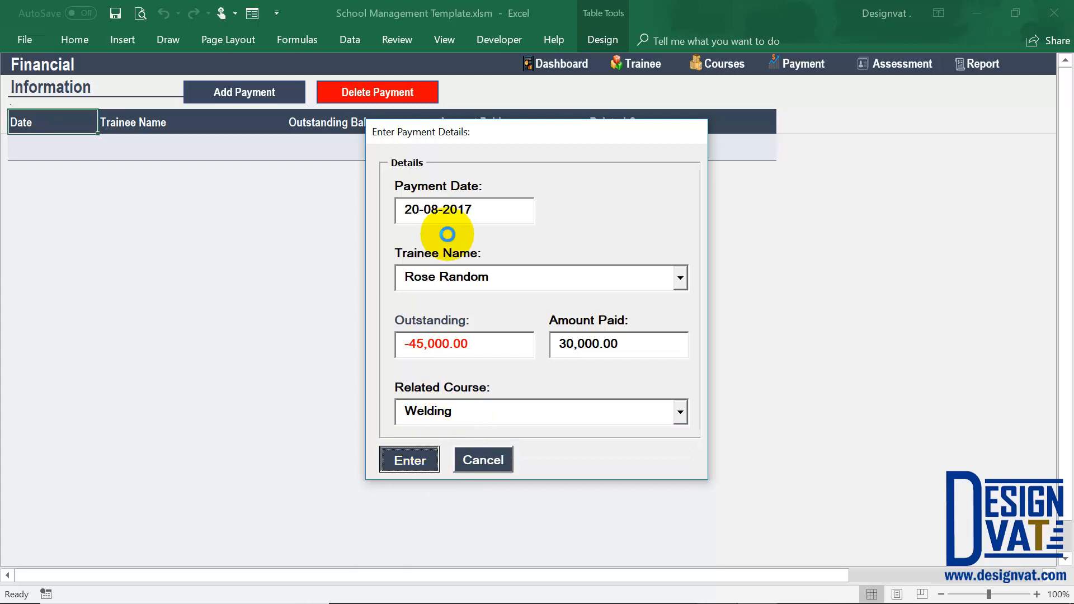
{"action": "left_click", "coordinate": [551, 366]}
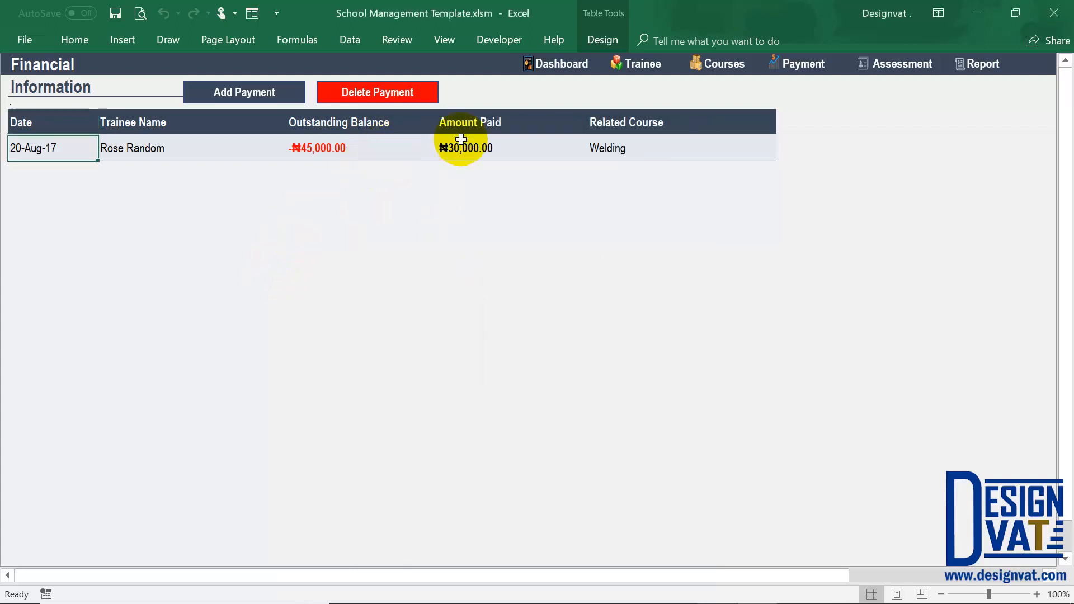
Check the saved payment's outstanding balance, and start another payment record for the first trainee.
{"action": "left_click_drag", "start_coordinate": [347, 124], "coordinate": [342, 148]}
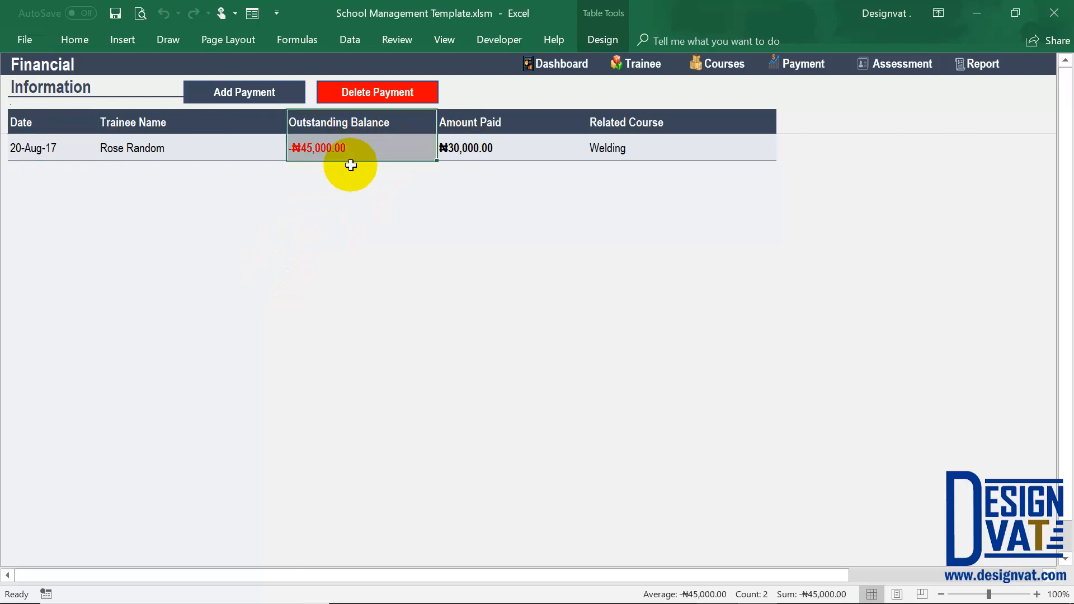
{"action": "left_click", "coordinate": [502, 162]}
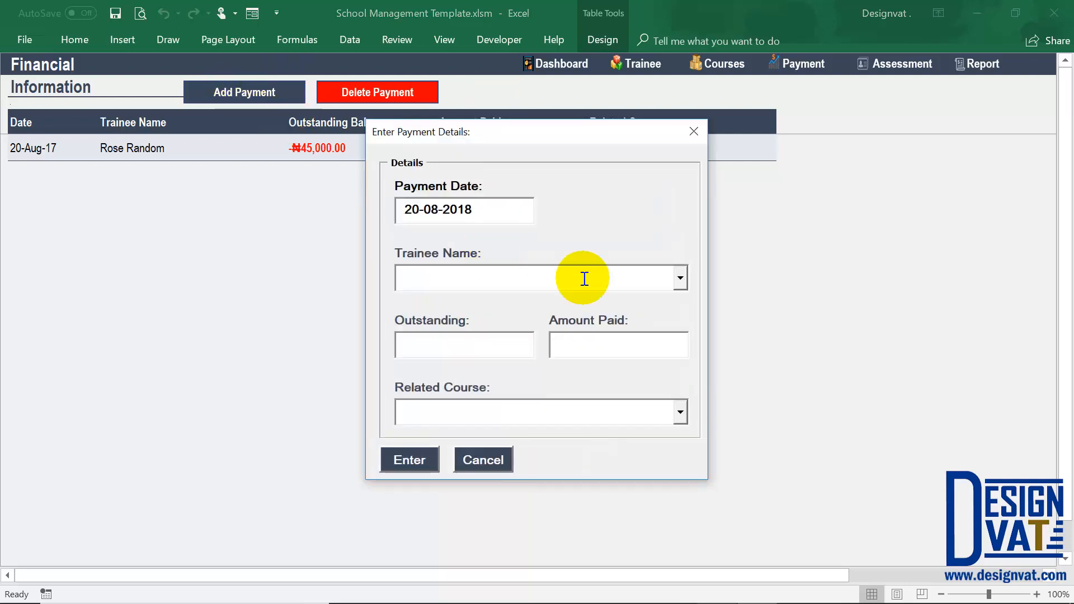
{"action": "left_click", "coordinate": [679, 278]}
{"action": "left_click", "coordinate": [576, 306]}
{"action": "left_click_drag", "start_coordinate": [482, 347], "coordinate": [390, 410]}
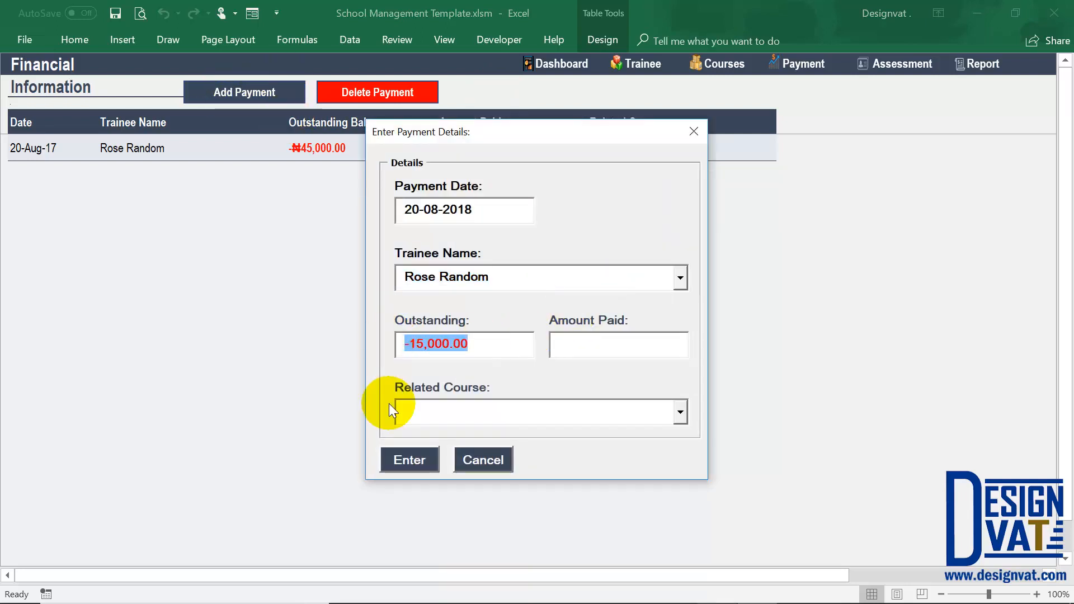
Set the payment date to 20-01-2018 and the amount paid to 10,000.
{"action": "left_click", "coordinate": [440, 212]}
{"action": "key", "text": "BackSpace"}
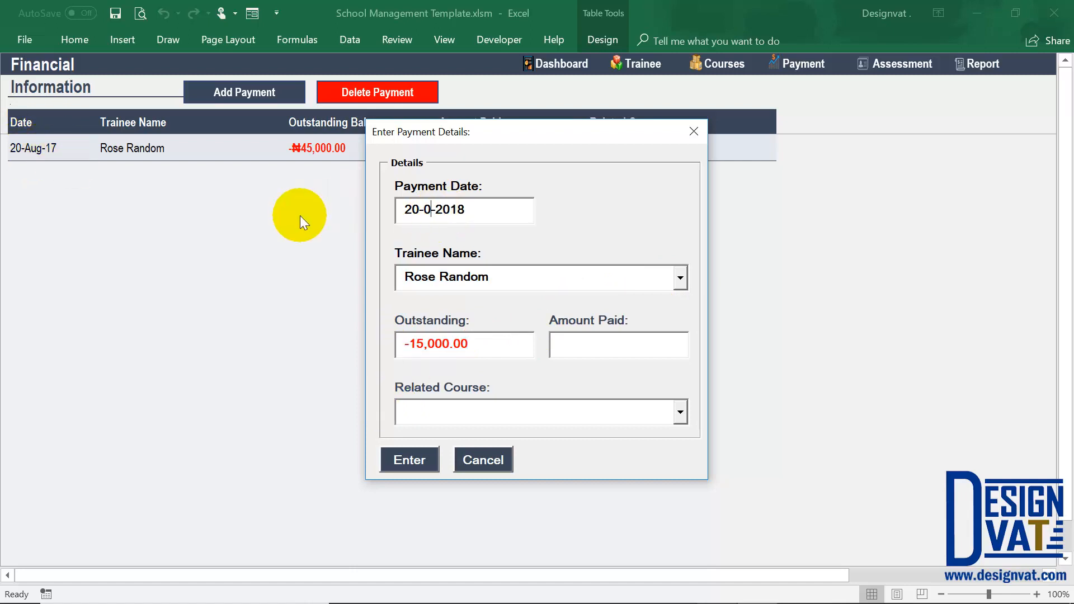
{"action": "type", "text": "1"}
{"action": "left_click", "coordinate": [596, 341]}
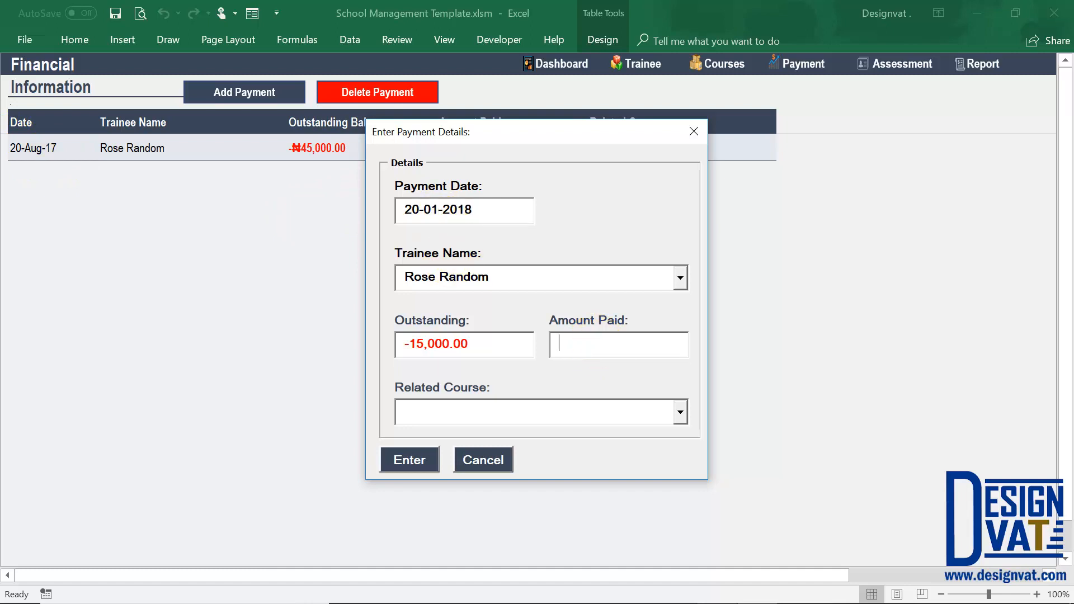
{"action": "key", "text": "Tab"}
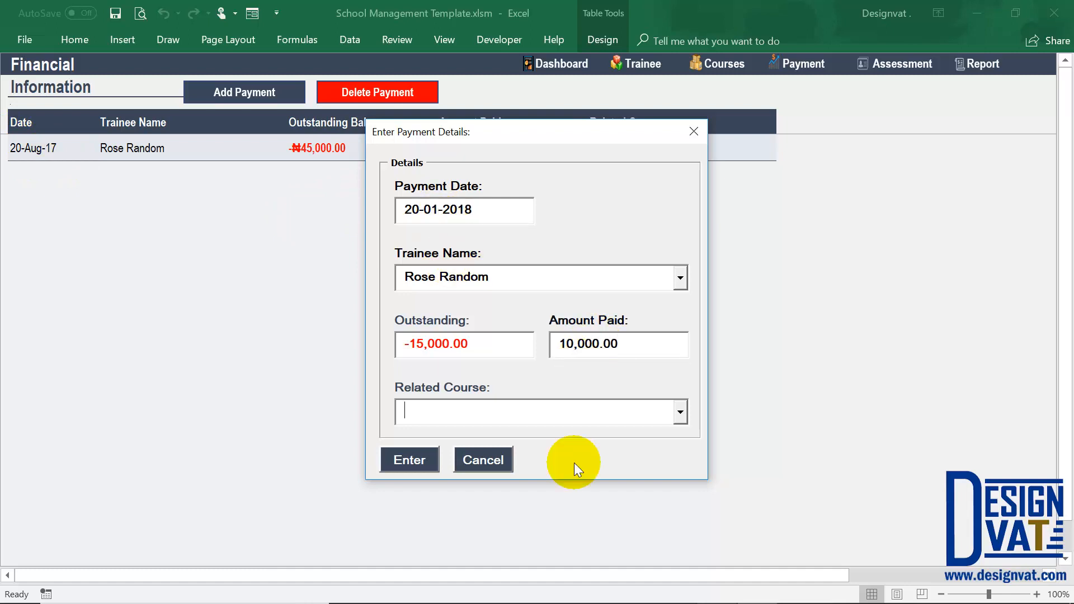
Select Welding as the second payment's related course and save the record.
{"action": "left_click", "coordinate": [680, 412]}
{"action": "left_click", "coordinate": [575, 438]}
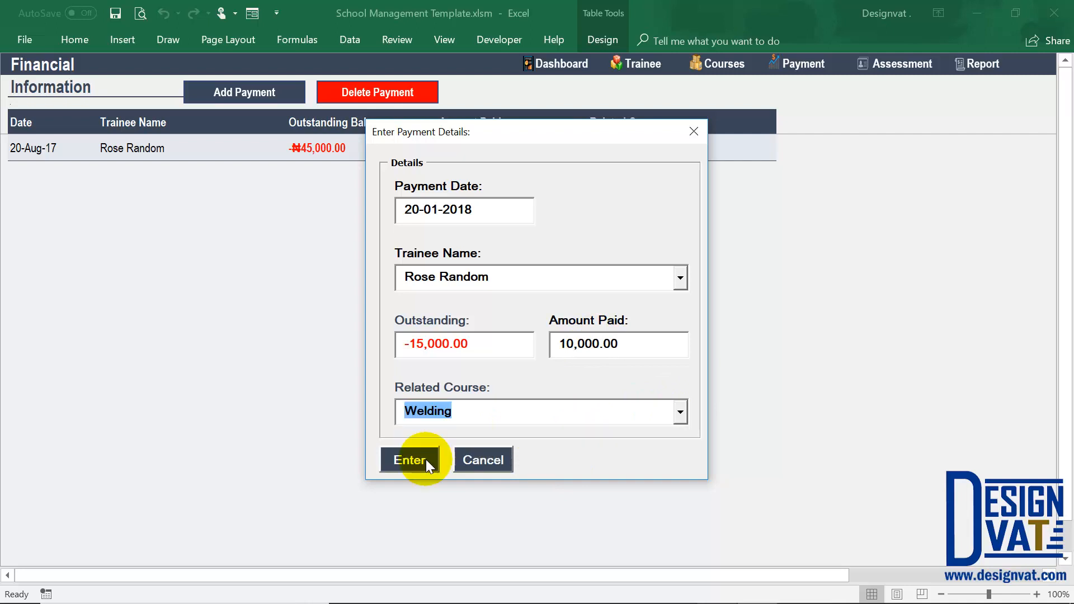
{"action": "left_click", "coordinate": [425, 464]}
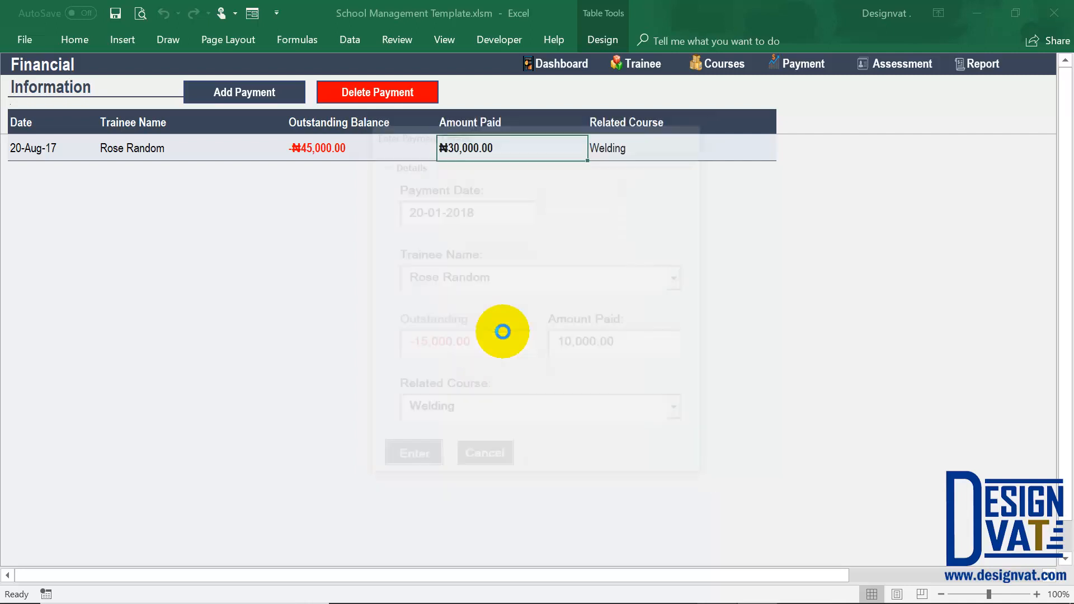
{"action": "left_click", "coordinate": [552, 365]}
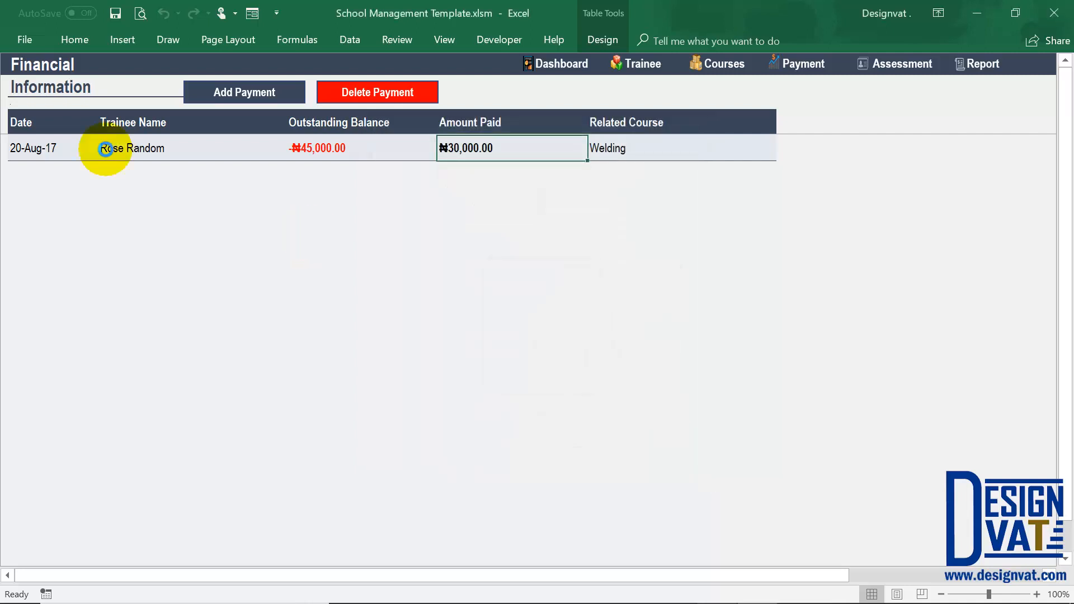
Review the two saved payment rows, comparing their dates, outstanding balances and amounts paid.
{"action": "left_click", "coordinate": [39, 150]}
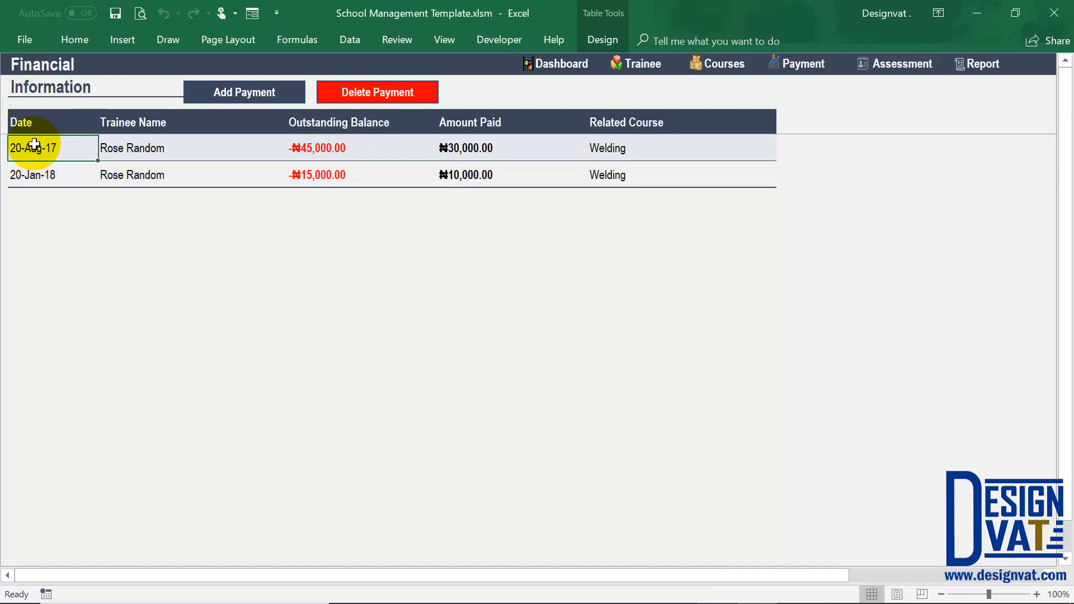
{"action": "left_click", "coordinate": [486, 146]}
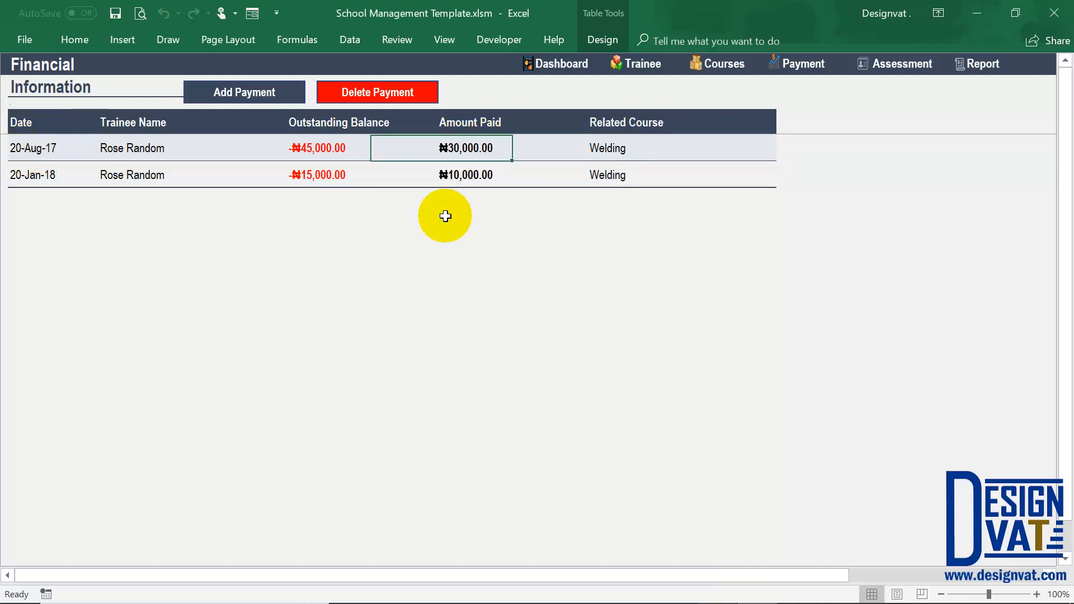
{"action": "left_click", "coordinate": [301, 174]}
{"action": "left_click", "coordinate": [493, 175]}
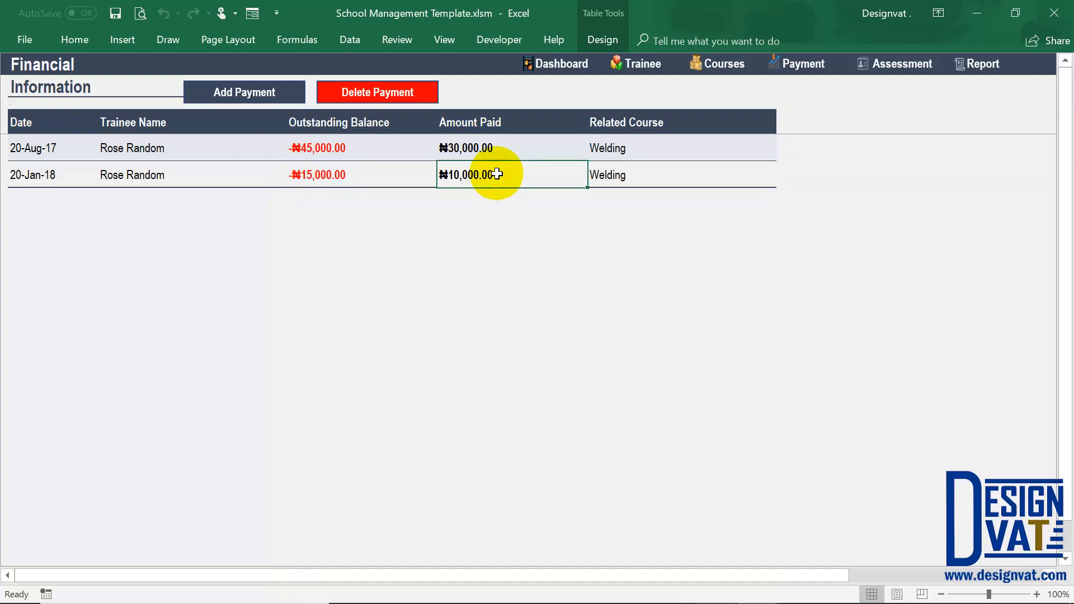
{"action": "left_click", "coordinate": [56, 174]}
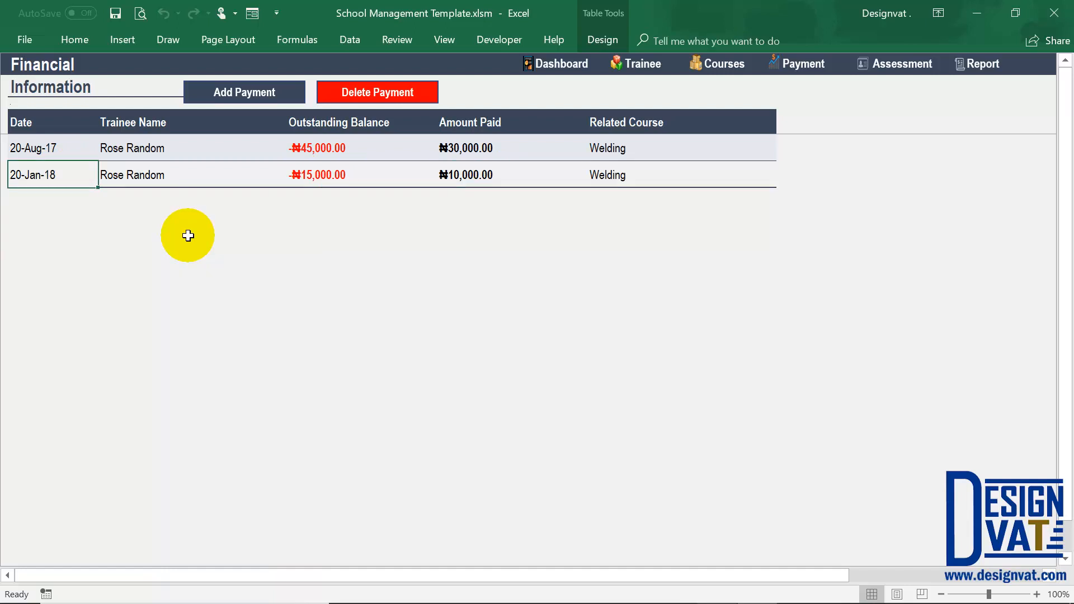
Open a new payment form and check the first trainee's remaining outstanding balance.
{"action": "left_click", "coordinate": [246, 99]}
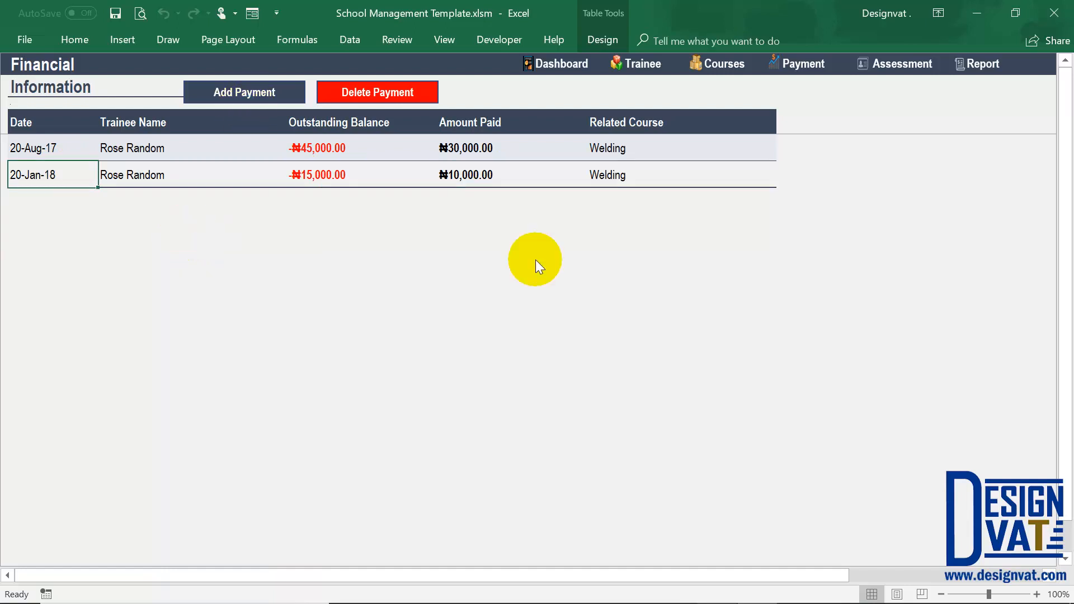
{"action": "left_click", "coordinate": [679, 279]}
{"action": "left_click", "coordinate": [659, 276]}
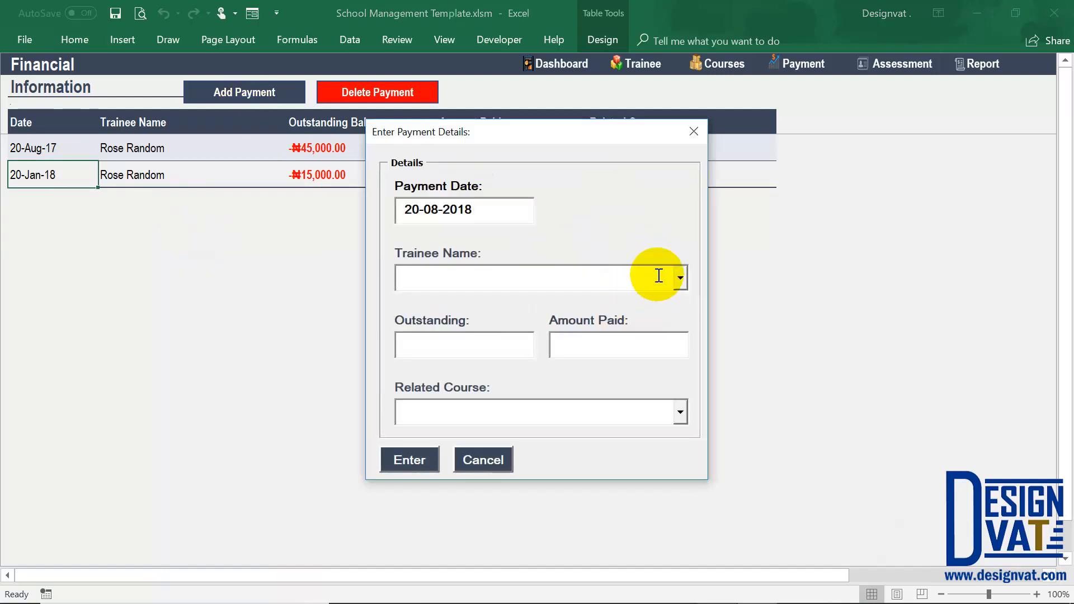
{"action": "left_click_drag", "start_coordinate": [502, 351], "coordinate": [352, 338]}
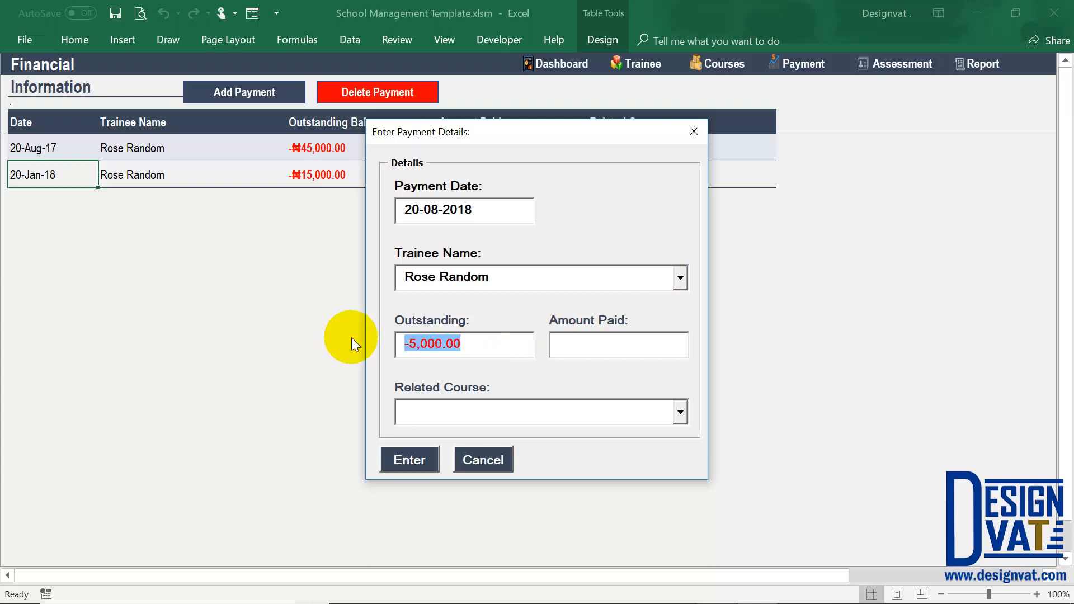
Check the second trainee's outstanding balance in the payment form and close it without saving.
{"action": "left_click", "coordinate": [680, 276]}
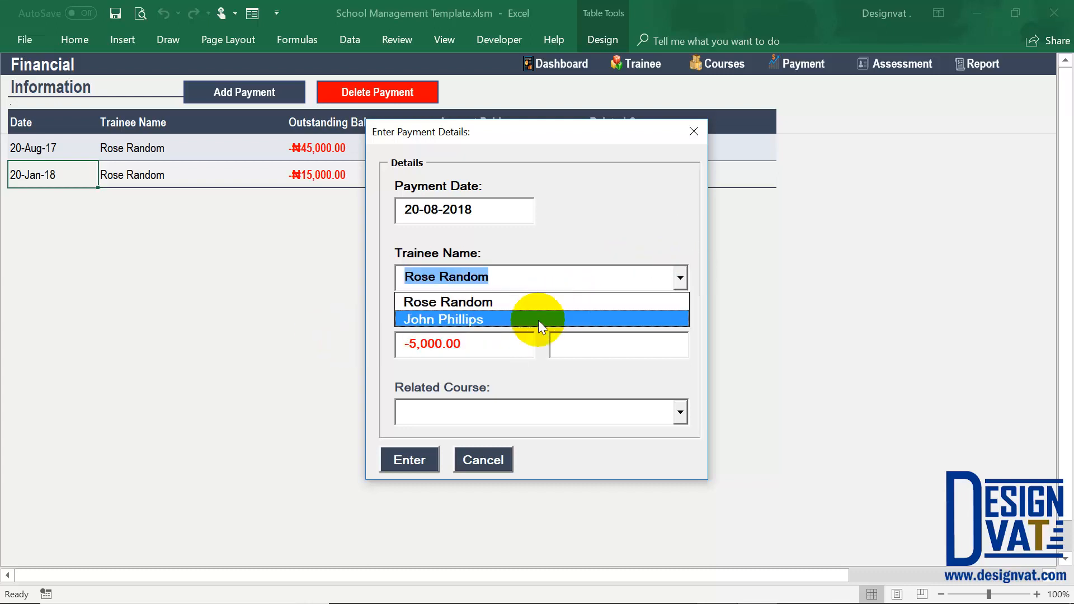
{"action": "left_click", "coordinate": [538, 318]}
{"action": "left_click_drag", "start_coordinate": [469, 344], "coordinate": [407, 336]}
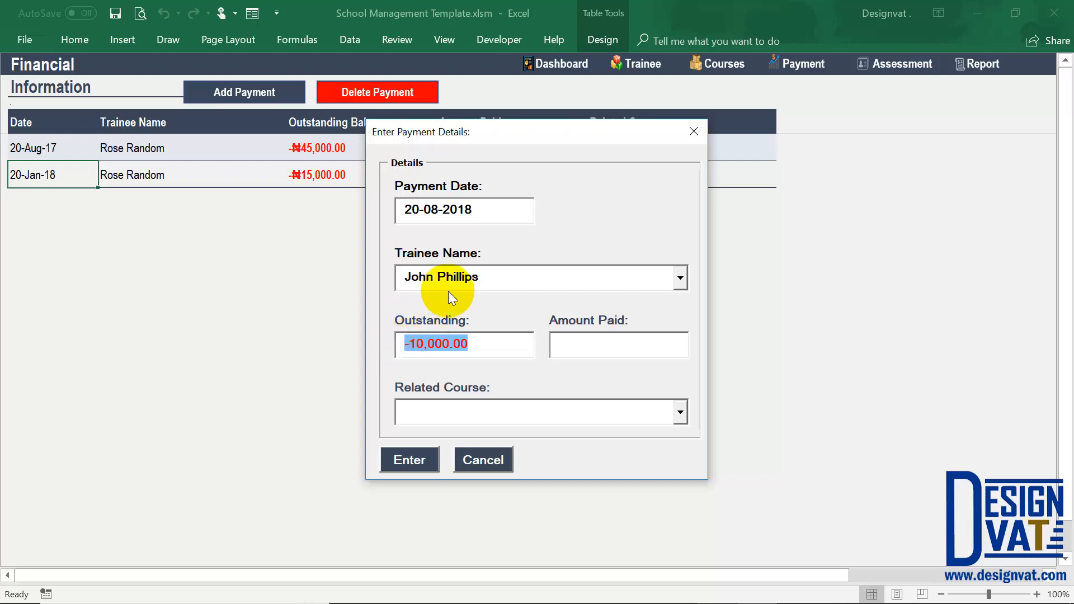
{"action": "left_click_drag", "start_coordinate": [479, 274], "coordinate": [400, 280]}
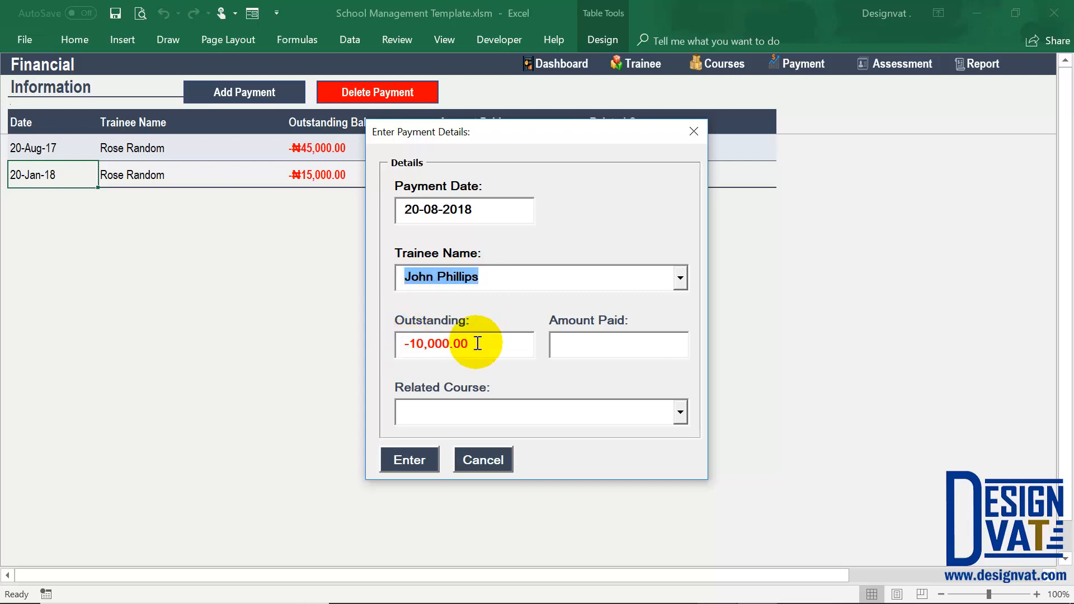
{"action": "left_click_drag", "start_coordinate": [477, 342], "coordinate": [400, 348]}
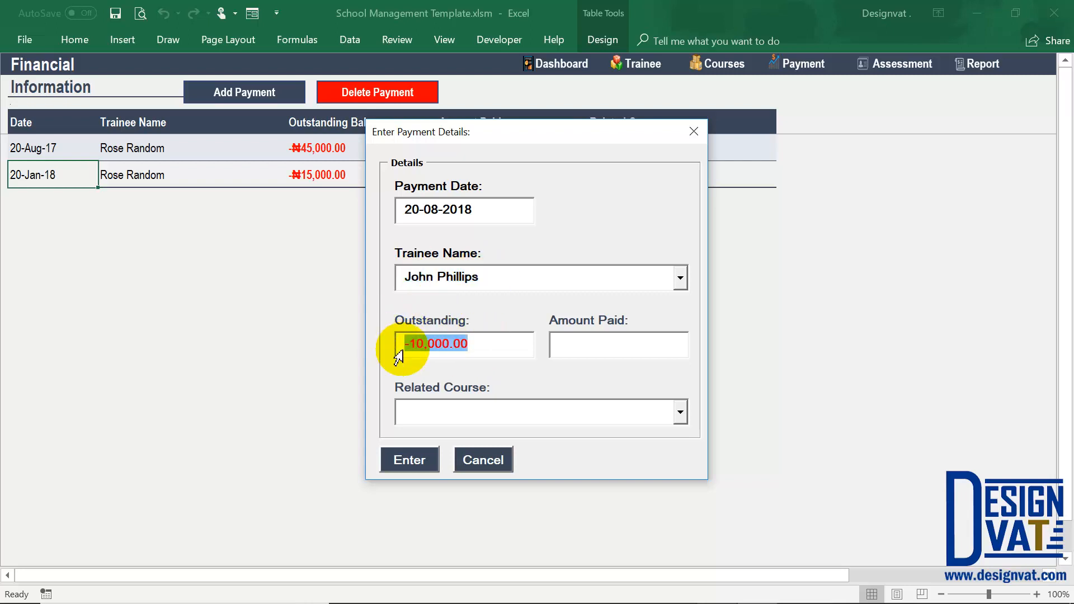
{"action": "left_click", "coordinate": [495, 462]}
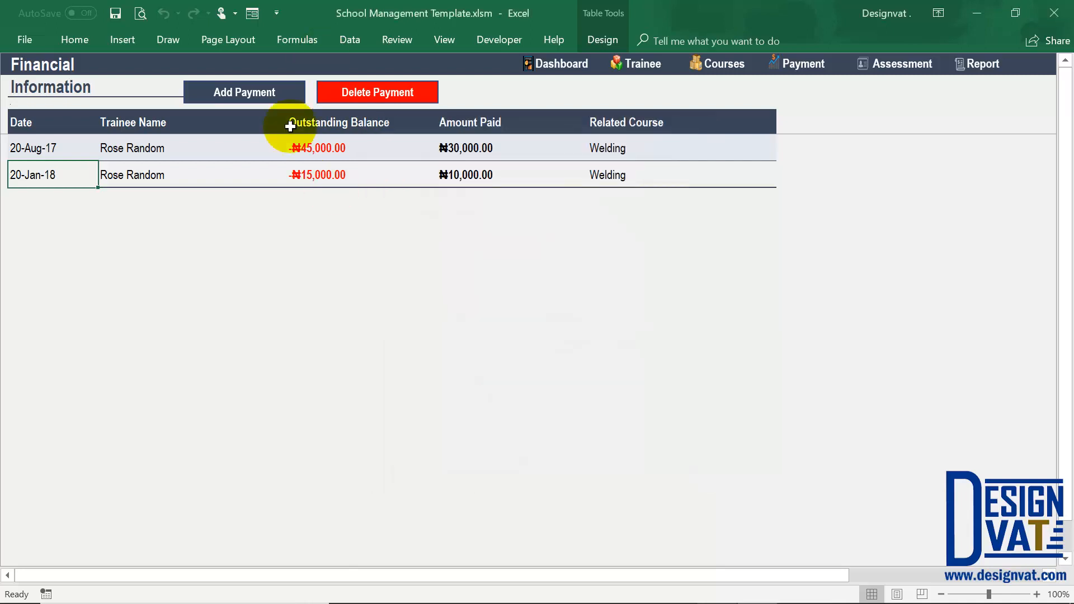
Go to the monthly assessment sheet and start a new assessment record dated 20-08-2017.
{"action": "left_click", "coordinate": [911, 71]}
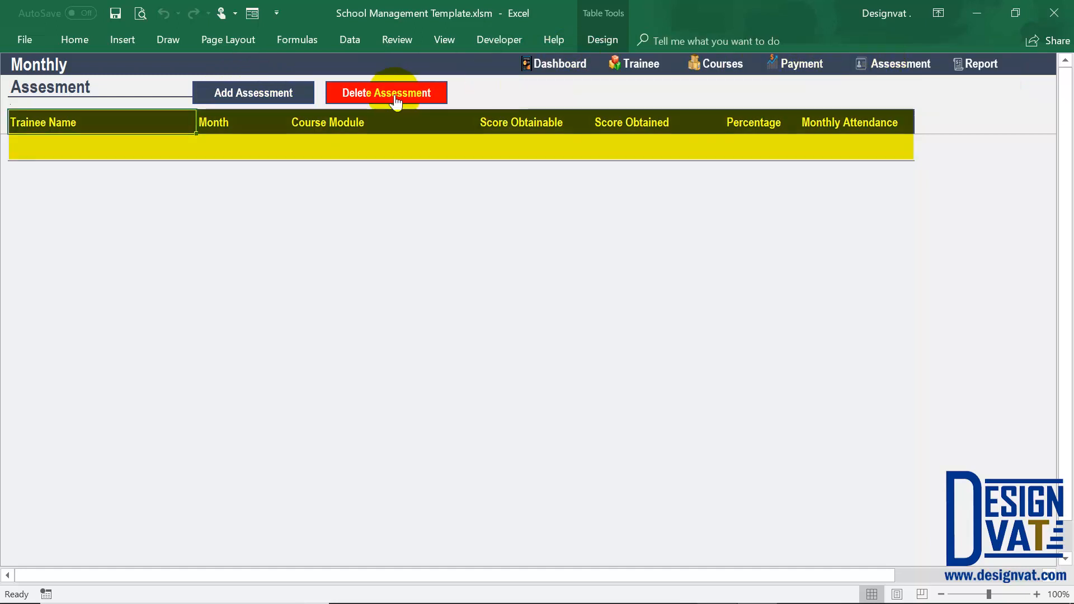
{"action": "left_click", "coordinate": [254, 93]}
{"action": "left_click_drag", "start_coordinate": [477, 211], "coordinate": [343, 216]}
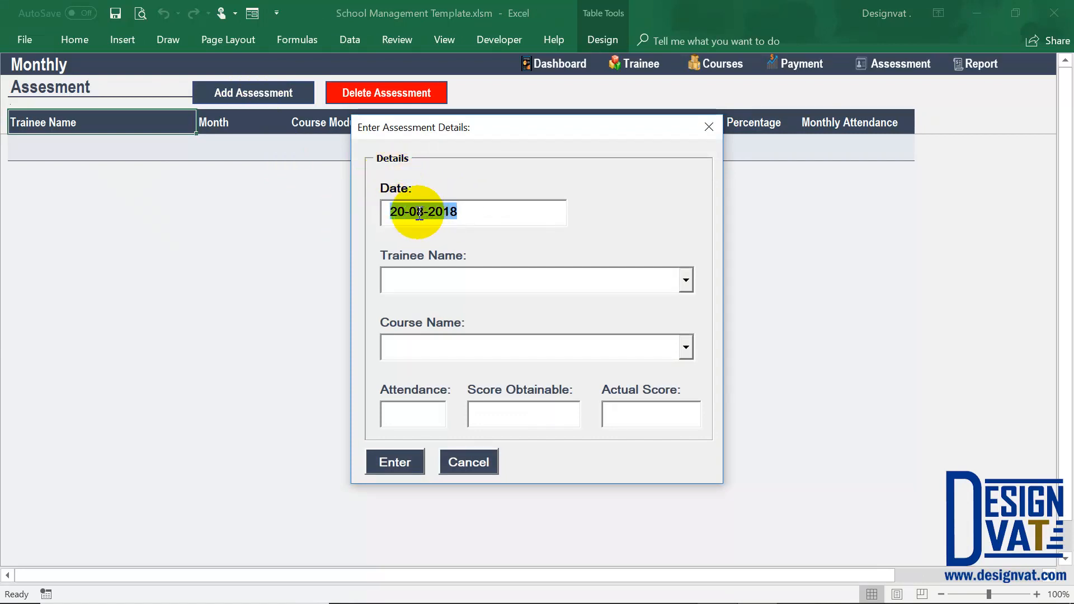
{"action": "left_click", "coordinate": [479, 213]}
{"action": "key", "text": "BackSpace"}
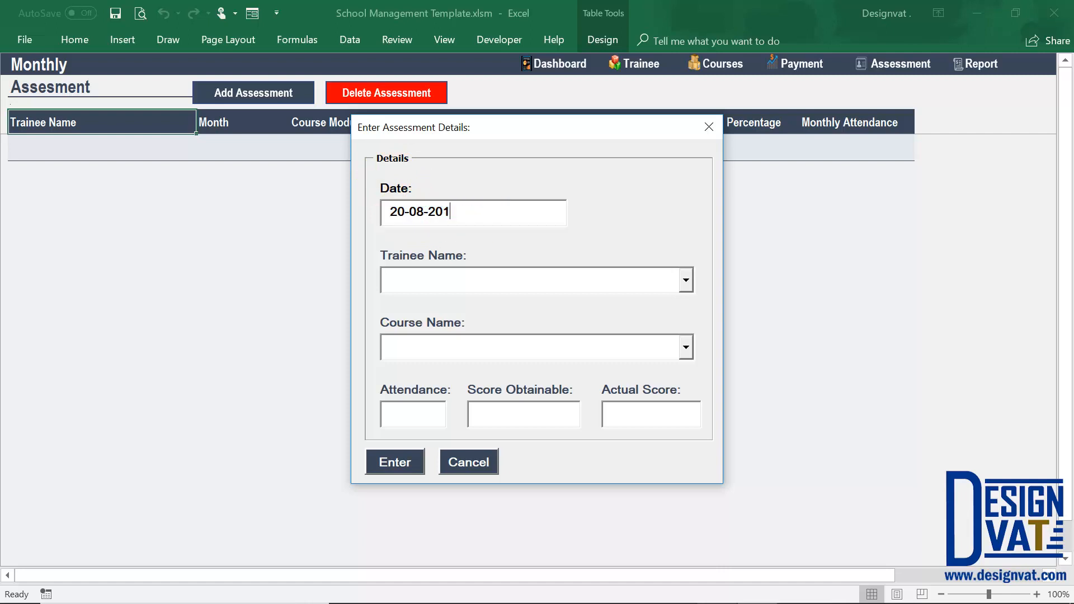
{"action": "type", "text": "7"}
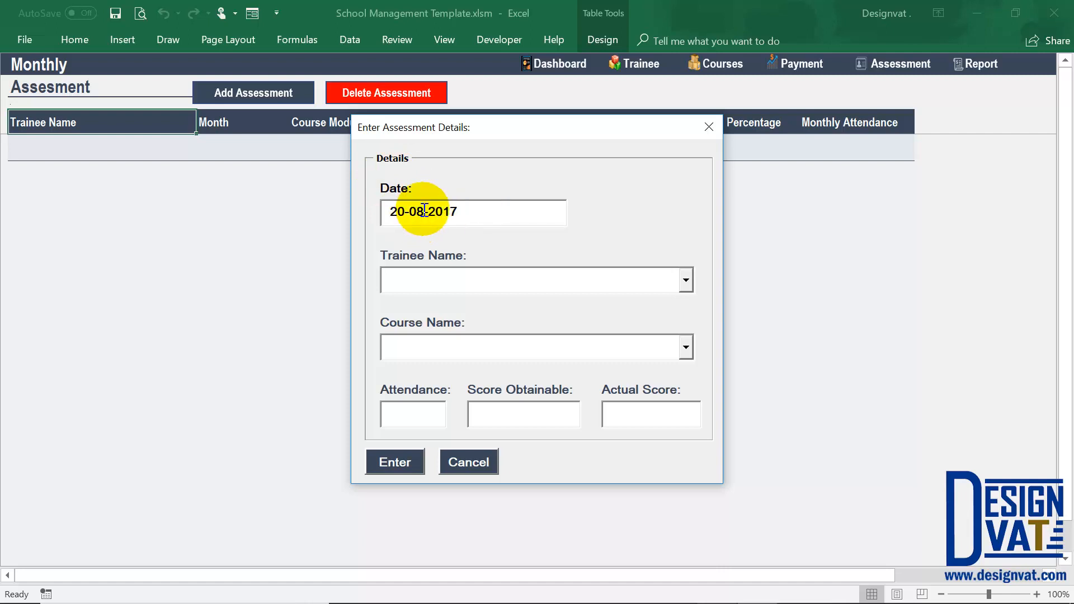
{"action": "left_click_drag", "start_coordinate": [475, 212], "coordinate": [370, 211]}
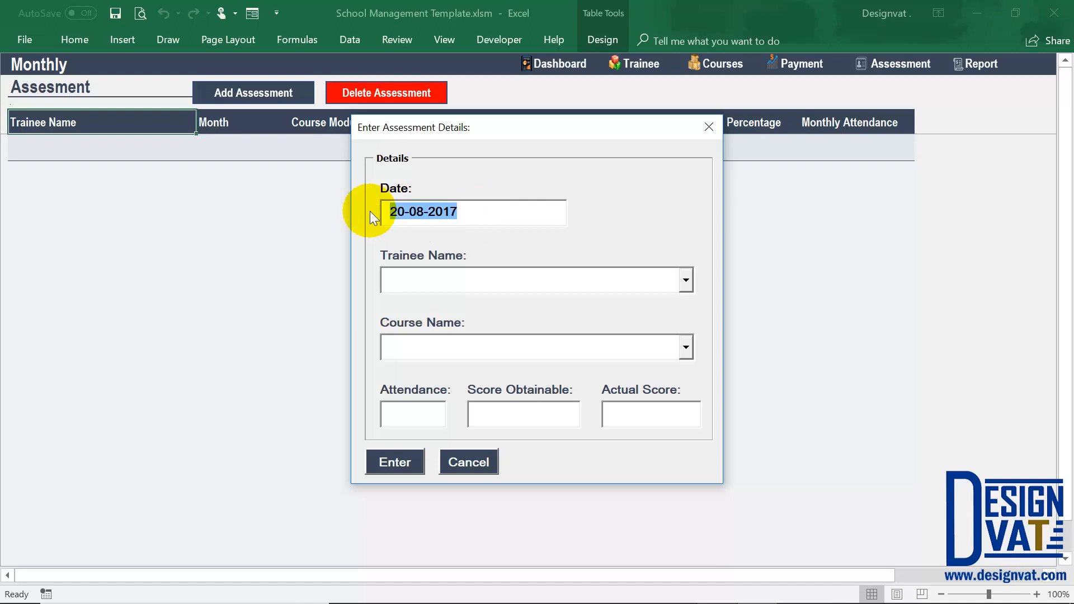
{"action": "left_click", "coordinate": [420, 212]}
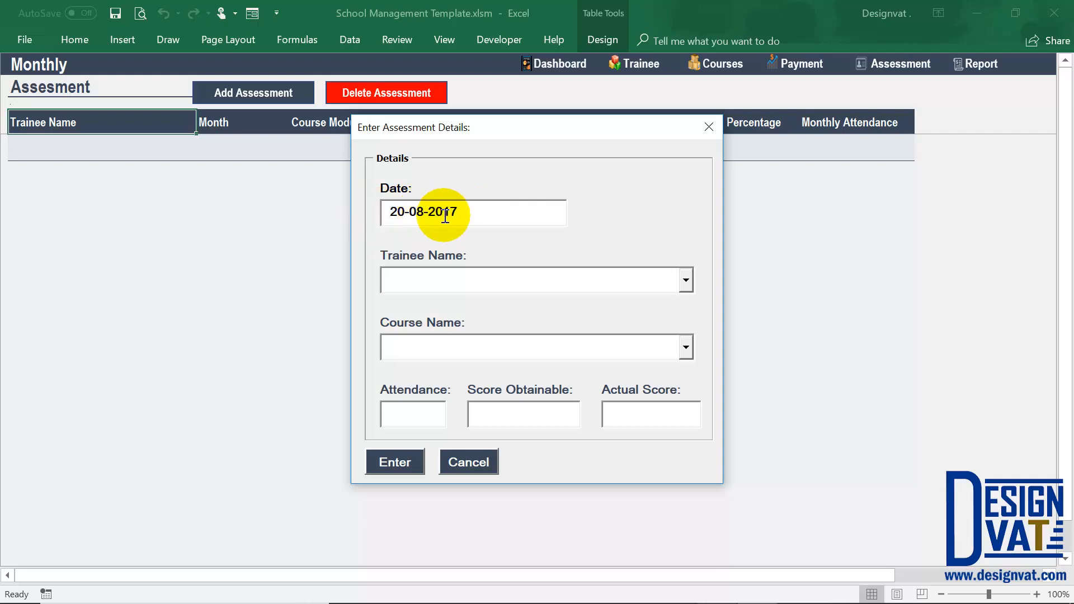
Change the assessment date to 20-09-2017 and check its day, month and year parts.
{"action": "key", "text": "BackSpace"}
{"action": "type", "text": "9"}
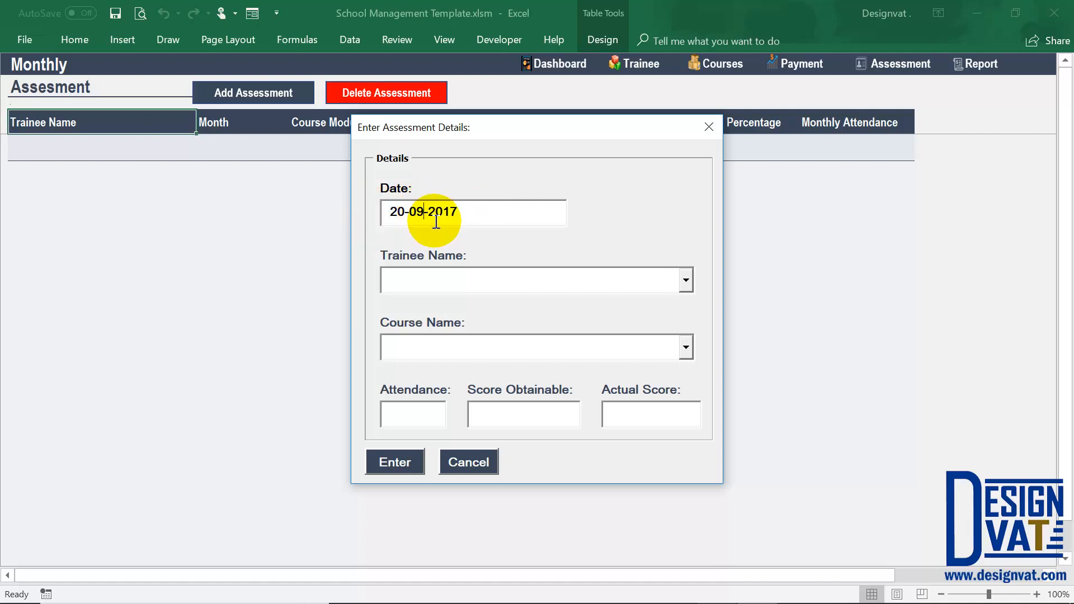
{"action": "left_click_drag", "start_coordinate": [424, 213], "coordinate": [383, 214]}
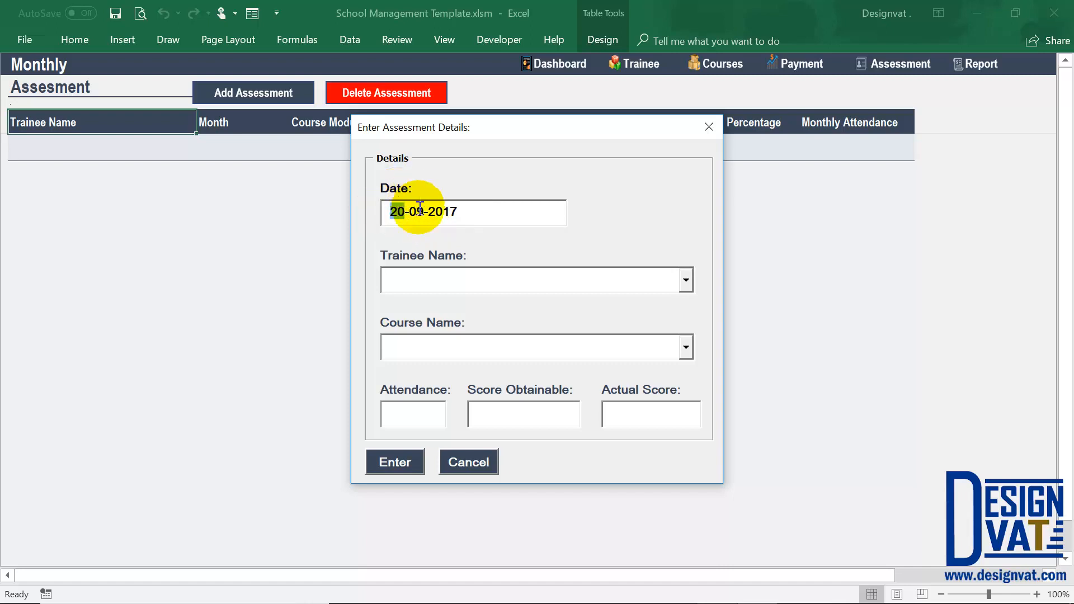
{"action": "double_click", "coordinate": [415, 211]}
{"action": "double_click", "coordinate": [430, 215]}
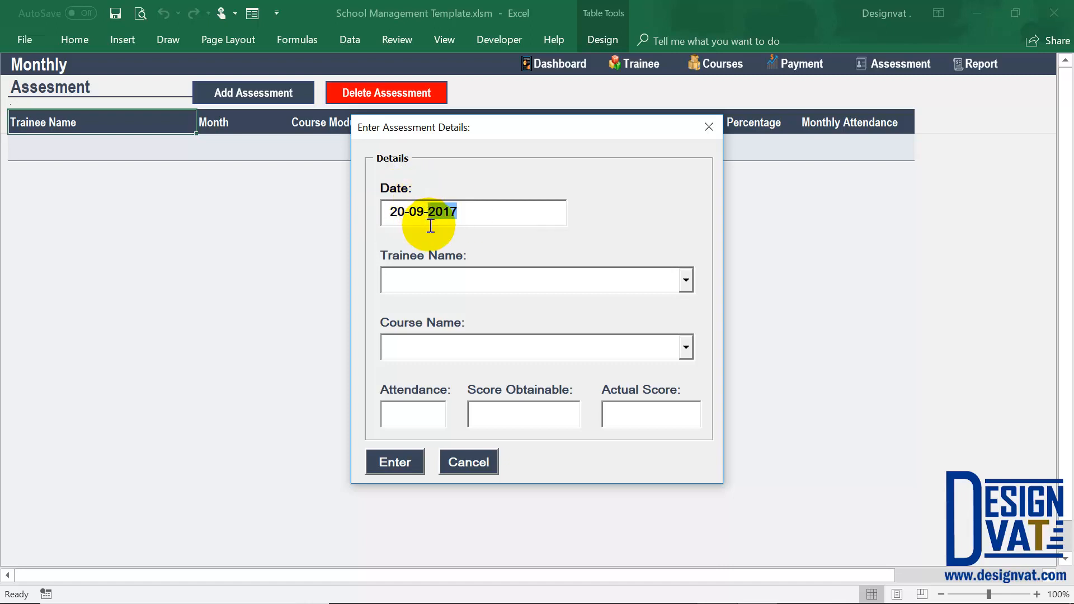
Choose the first listed trainee and the Welding course for the assessment.
{"action": "left_click", "coordinate": [653, 283]}
{"action": "left_click", "coordinate": [687, 280]}
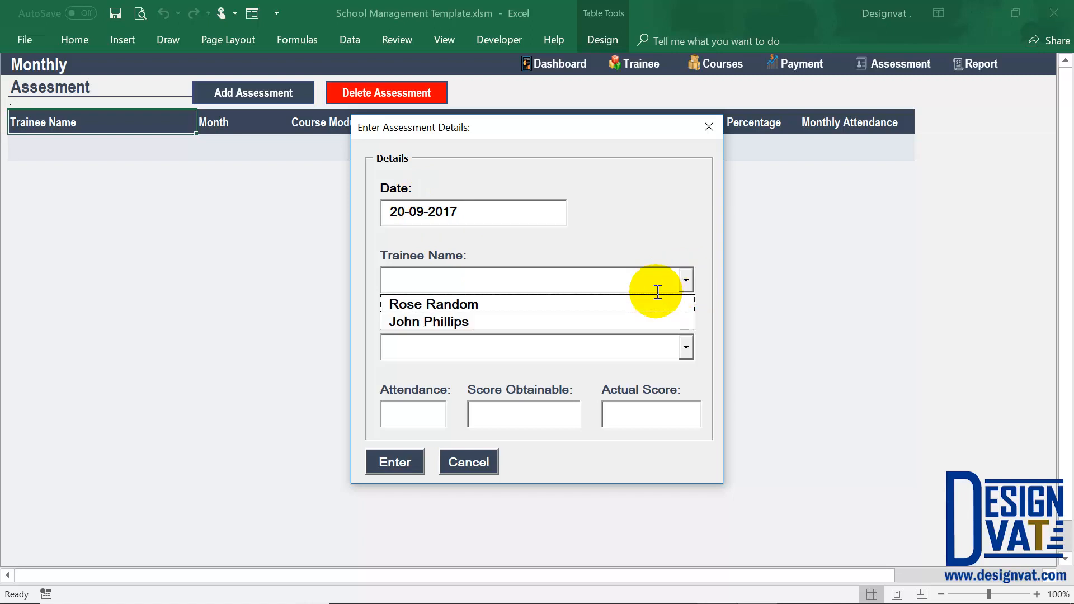
{"action": "left_click", "coordinate": [619, 305]}
{"action": "key", "text": "Tab"}
{"action": "left_click", "coordinate": [683, 348]}
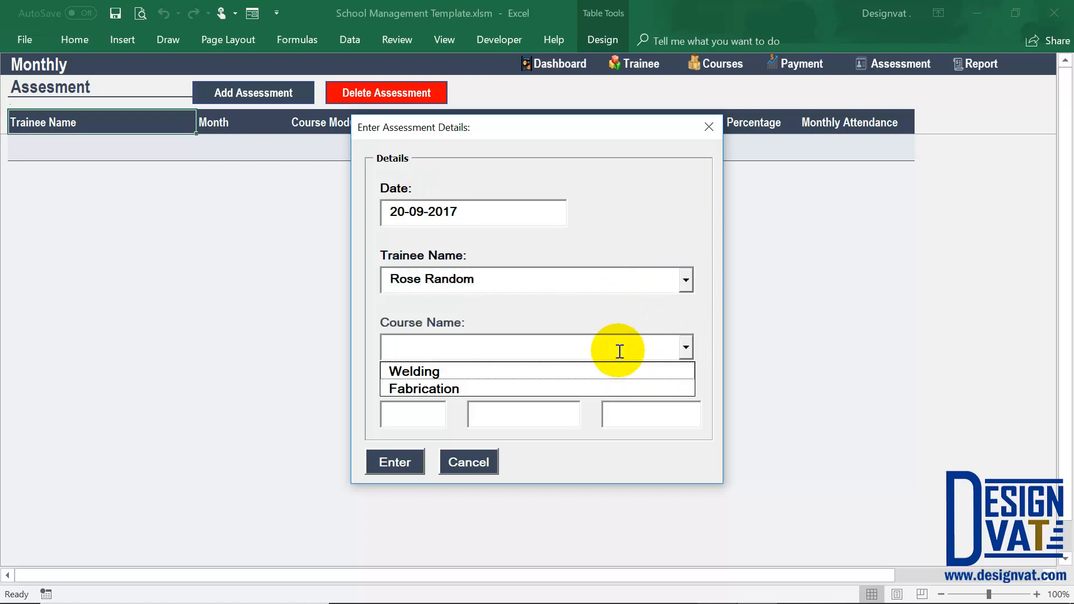
{"action": "left_click", "coordinate": [587, 371]}
{"action": "left_click", "coordinate": [414, 411]}
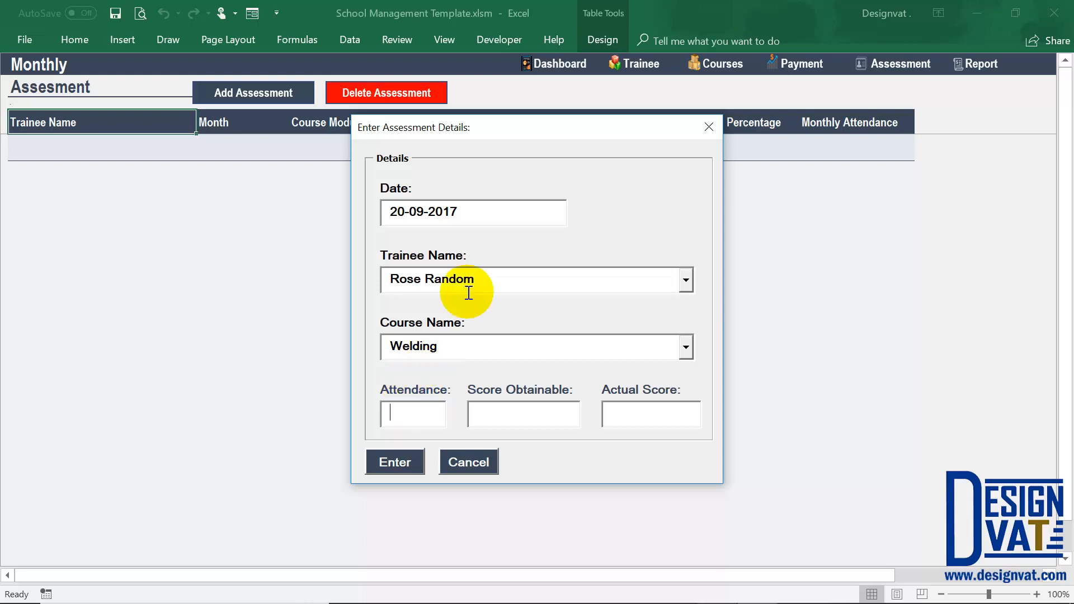
{"action": "left_click_drag", "start_coordinate": [471, 283], "coordinate": [398, 280]}
{"action": "left_click", "coordinate": [382, 342]}
{"action": "left_click_drag", "start_coordinate": [382, 343], "coordinate": [413, 415]}
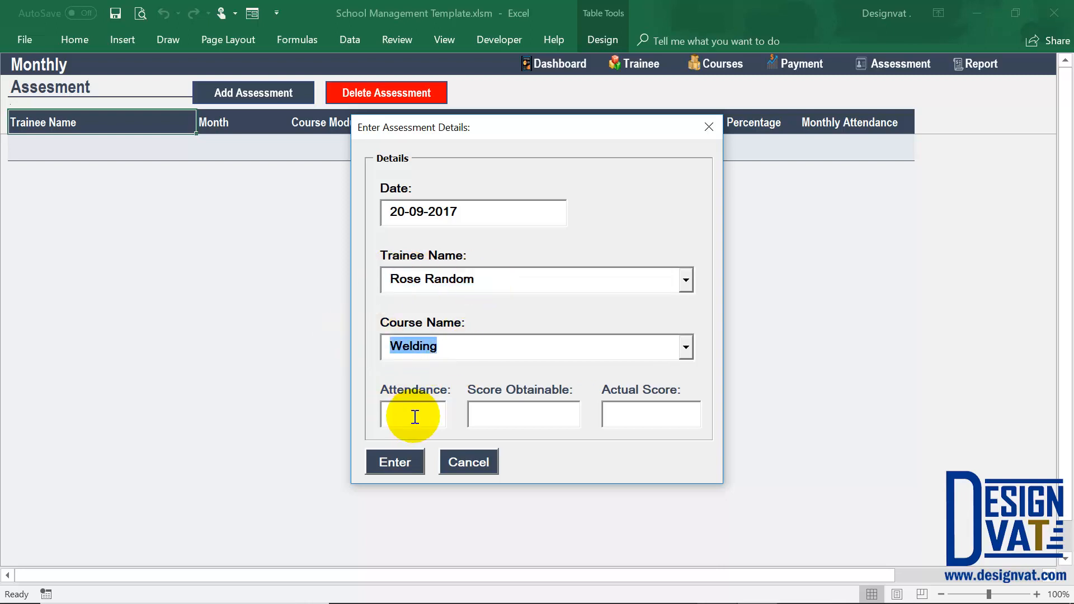
Enter an attendance of 15, a score obtainable of 100 and an actual score of 60.
{"action": "left_click", "coordinate": [411, 417]}
{"action": "type", "text": "15"}
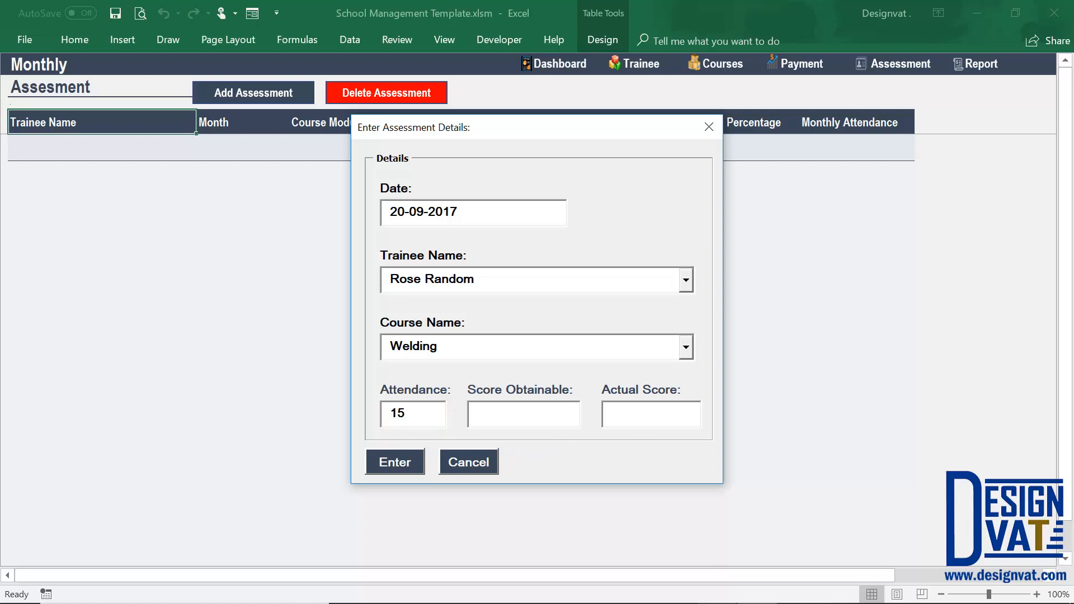
{"action": "left_click", "coordinate": [492, 413]}
{"action": "type", "text": "100"}
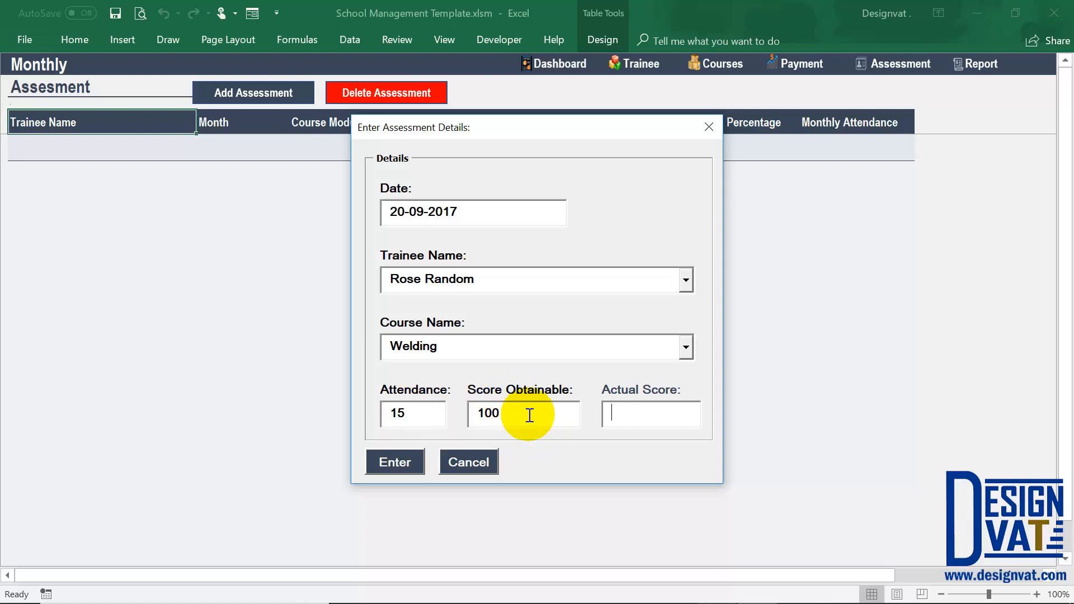
{"action": "type", "text": "60"}
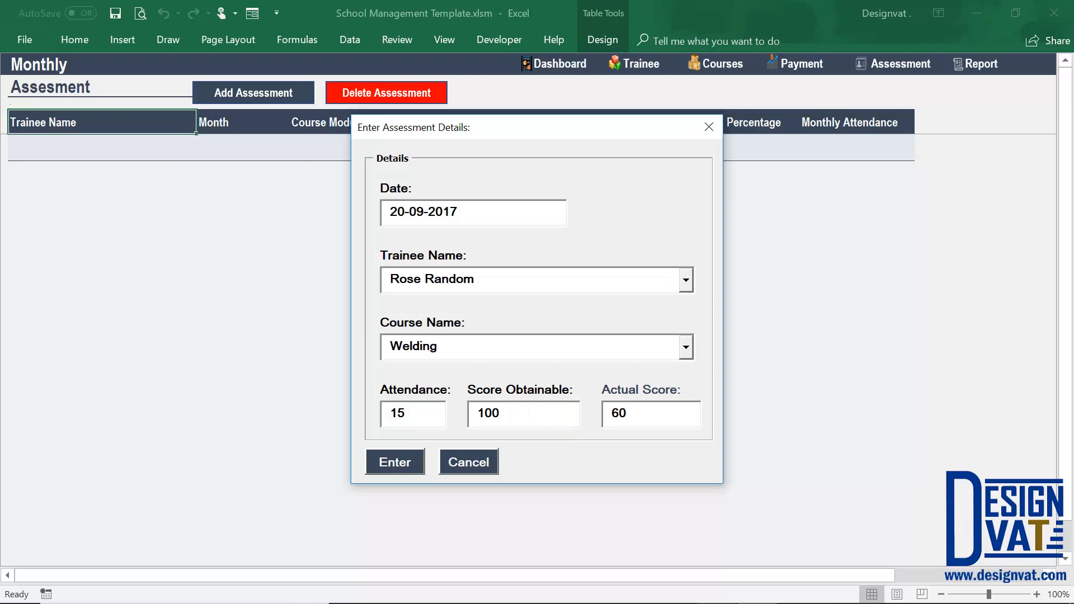
{"action": "double_click", "coordinate": [486, 413]}
{"action": "double_click", "coordinate": [619, 417]}
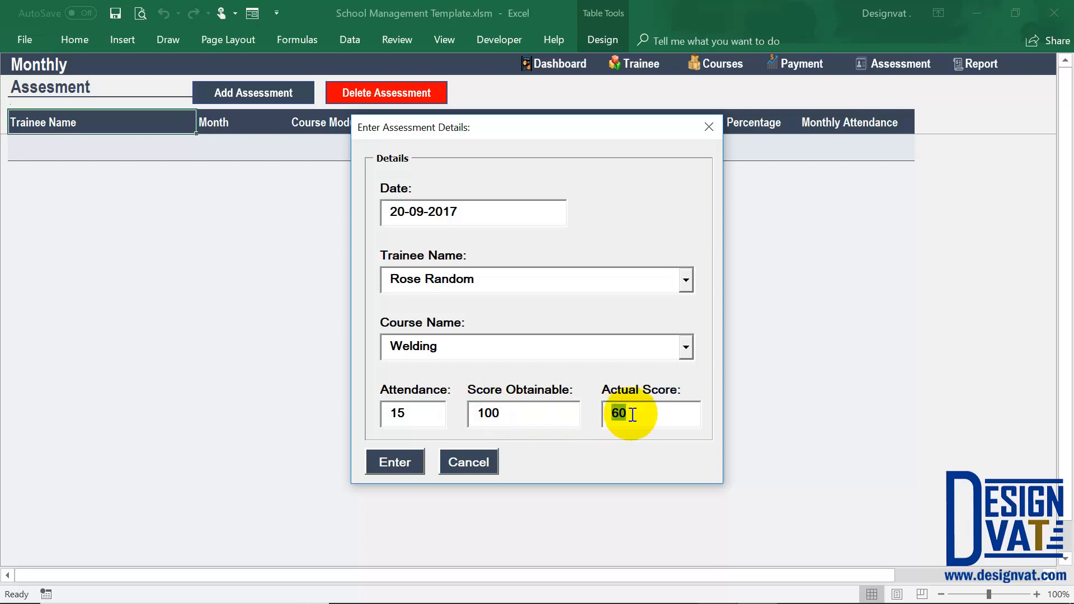
Check the completed assessment details and submit the September record.
{"action": "left_click_drag", "start_coordinate": [455, 211], "coordinate": [409, 212]}
{"action": "left_click_drag", "start_coordinate": [386, 278], "coordinate": [475, 278]}
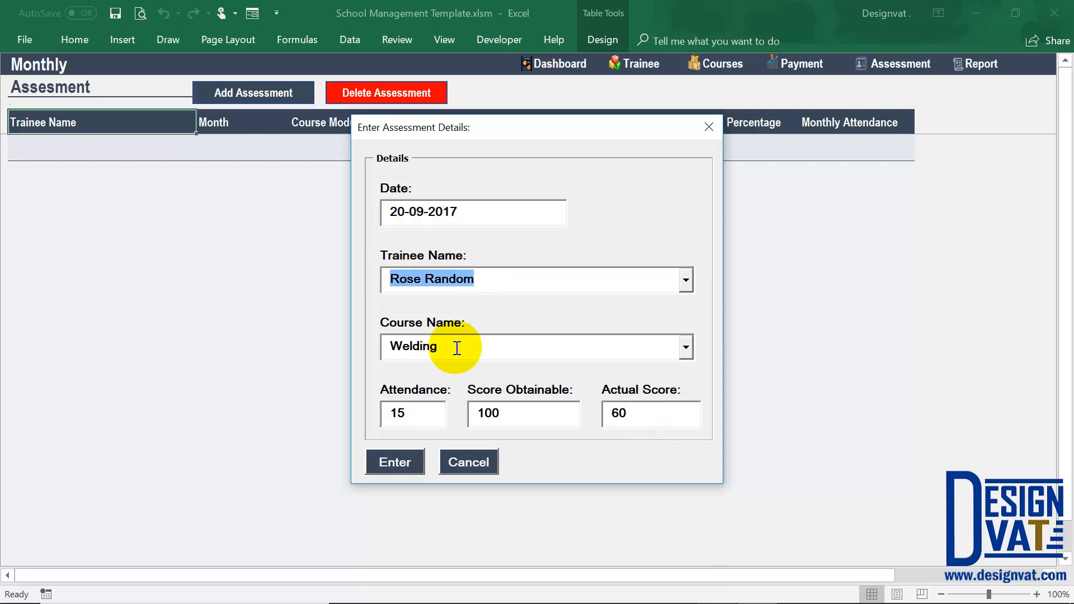
{"action": "left_click_drag", "start_coordinate": [383, 345], "coordinate": [439, 347]}
{"action": "mouse_move", "coordinate": [414, 414]}
{"action": "left_mouse_down"}
{"action": "mouse_move", "coordinate": [380, 411]}
{"action": "mouse_move", "coordinate": [424, 426]}
{"action": "left_mouse_up"}
{"action": "left_click_drag", "start_coordinate": [521, 412], "coordinate": [479, 412]}
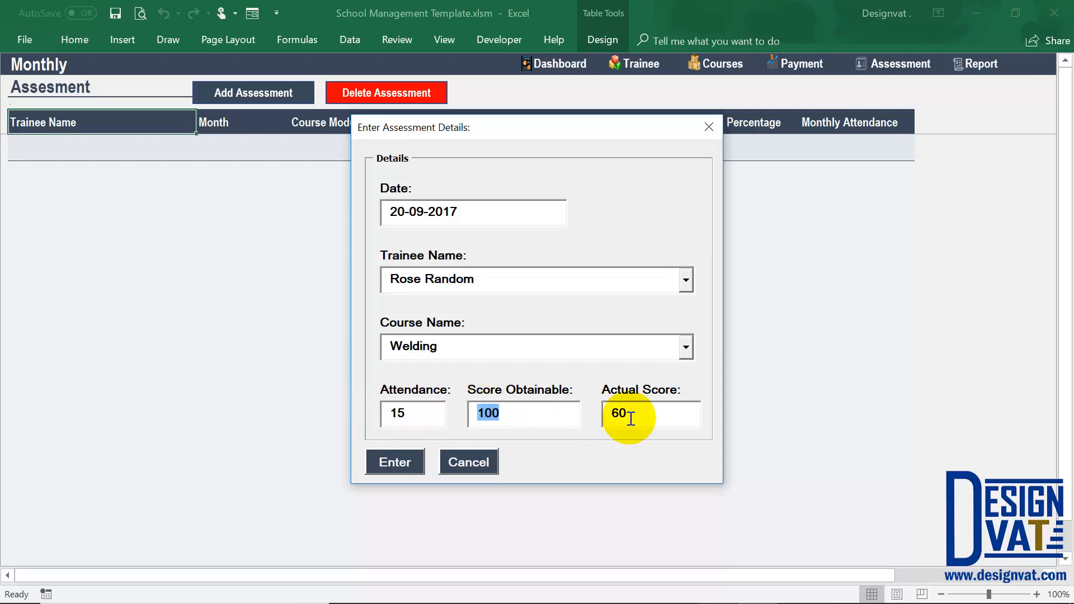
{"action": "left_click_drag", "start_coordinate": [619, 413], "coordinate": [576, 434]}
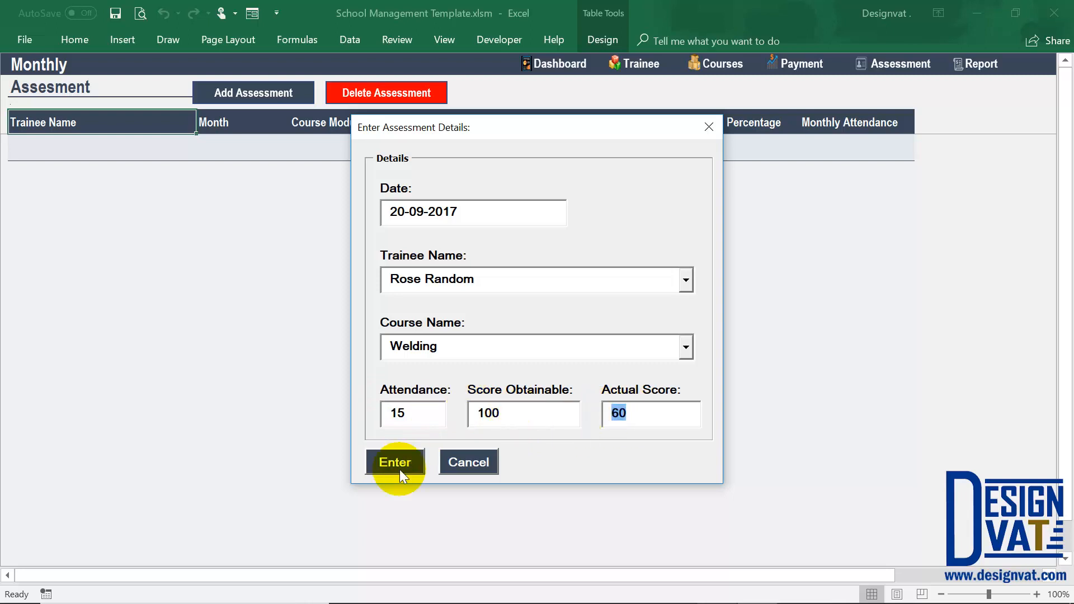
{"action": "key", "text": "Return"}
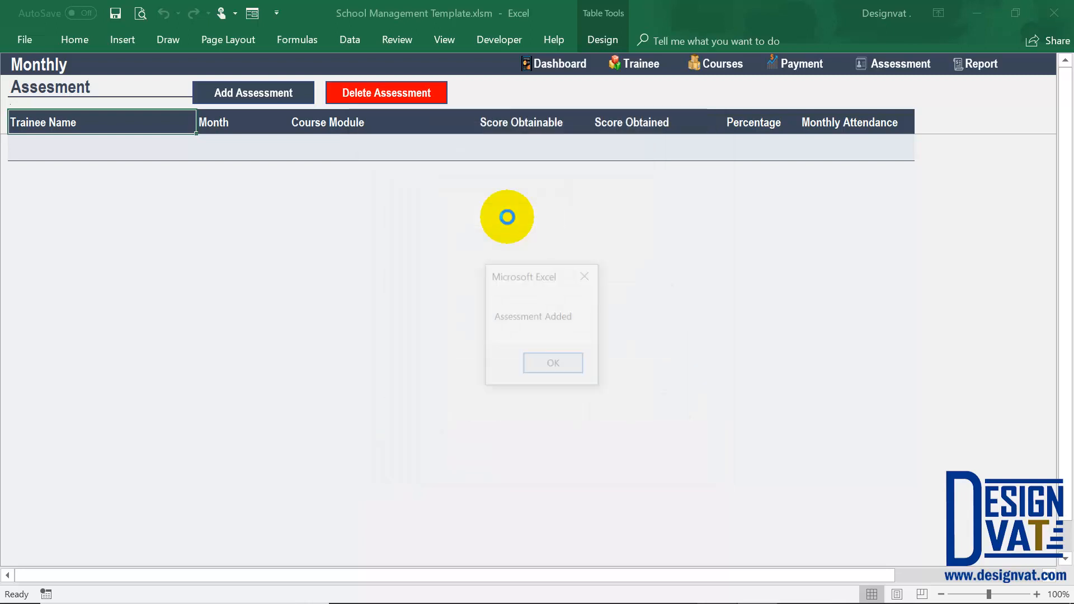
{"action": "left_click", "coordinate": [557, 363]}
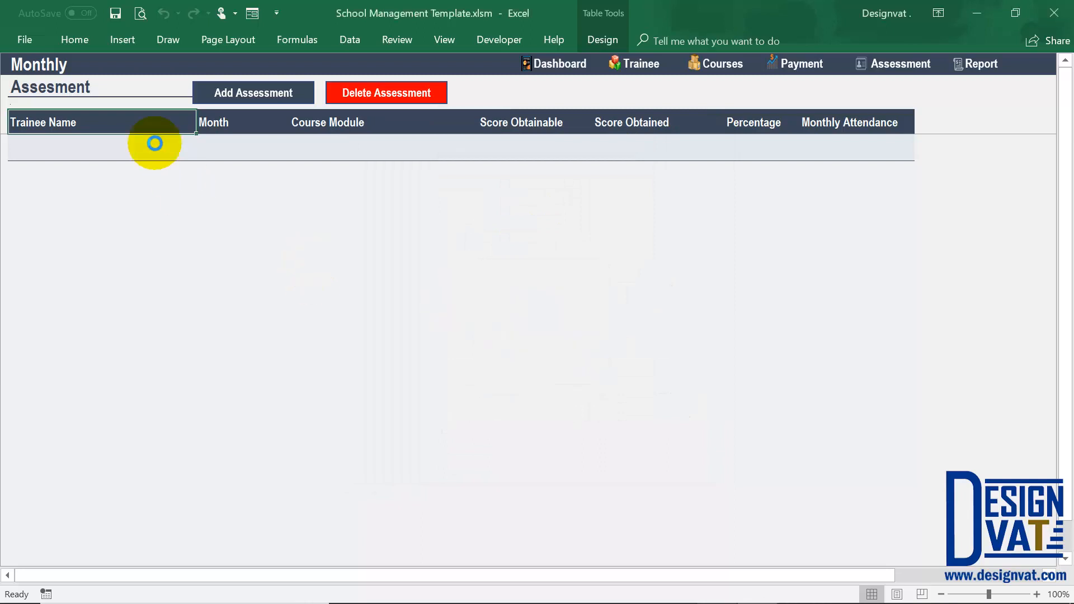
Review the saved assessment row's trainee, month, course module, obtainable and obtained scores, and percentage.
{"action": "left_click", "coordinate": [136, 153]}
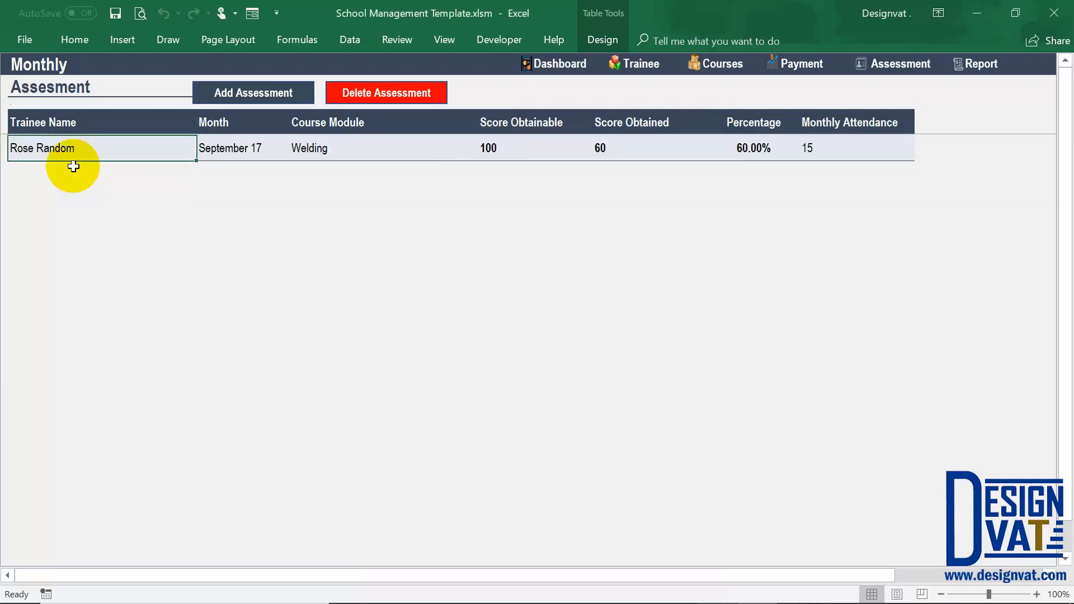
{"action": "left_click", "coordinate": [232, 150]}
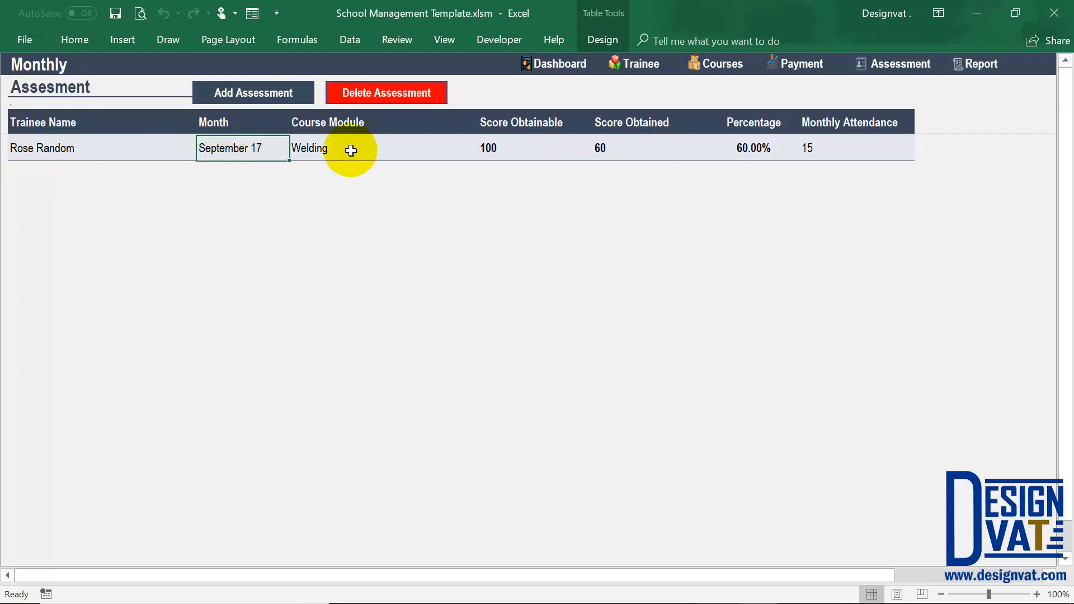
{"action": "left_click", "coordinate": [314, 147]}
{"action": "left_click", "coordinate": [487, 149]}
{"action": "left_click_drag", "start_coordinate": [502, 136], "coordinate": [507, 124]}
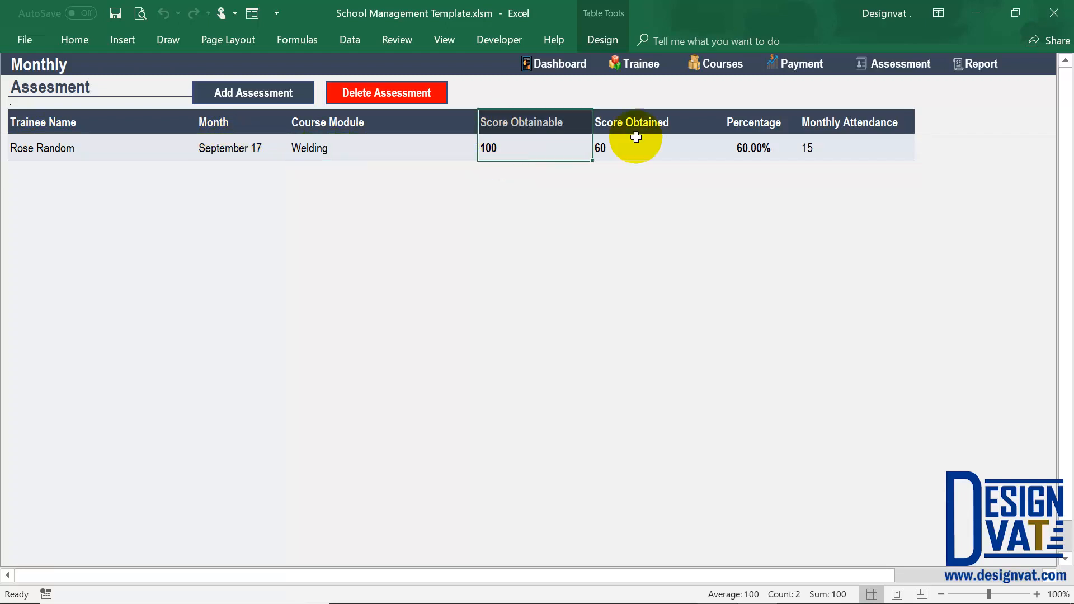
{"action": "left_click_drag", "start_coordinate": [647, 139], "coordinate": [647, 127]}
{"action": "left_click", "coordinate": [766, 150]}
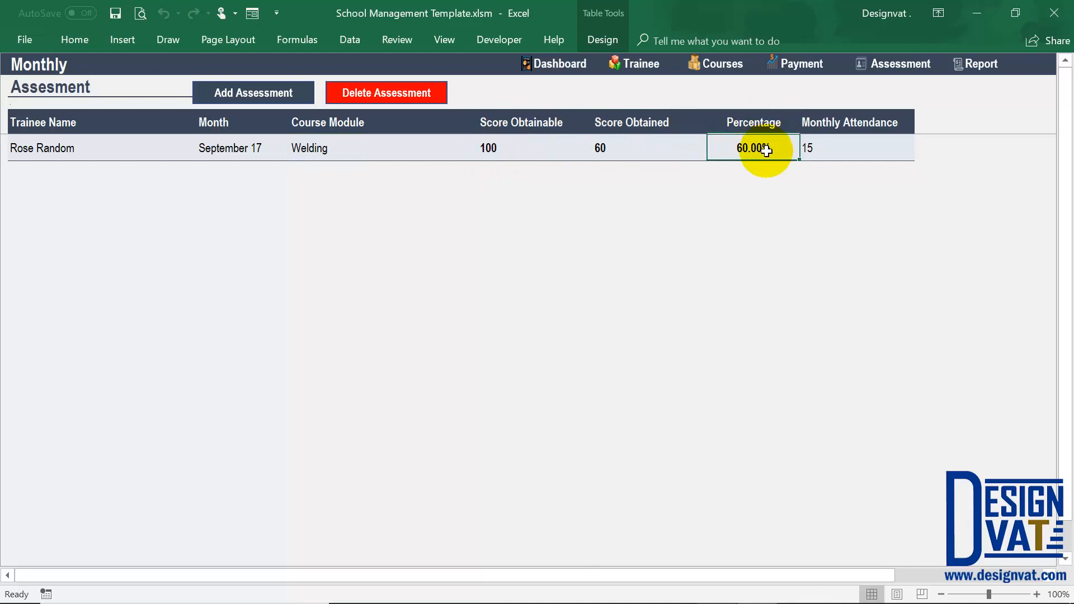
{"action": "left_click_drag", "start_coordinate": [755, 149], "coordinate": [752, 129]}
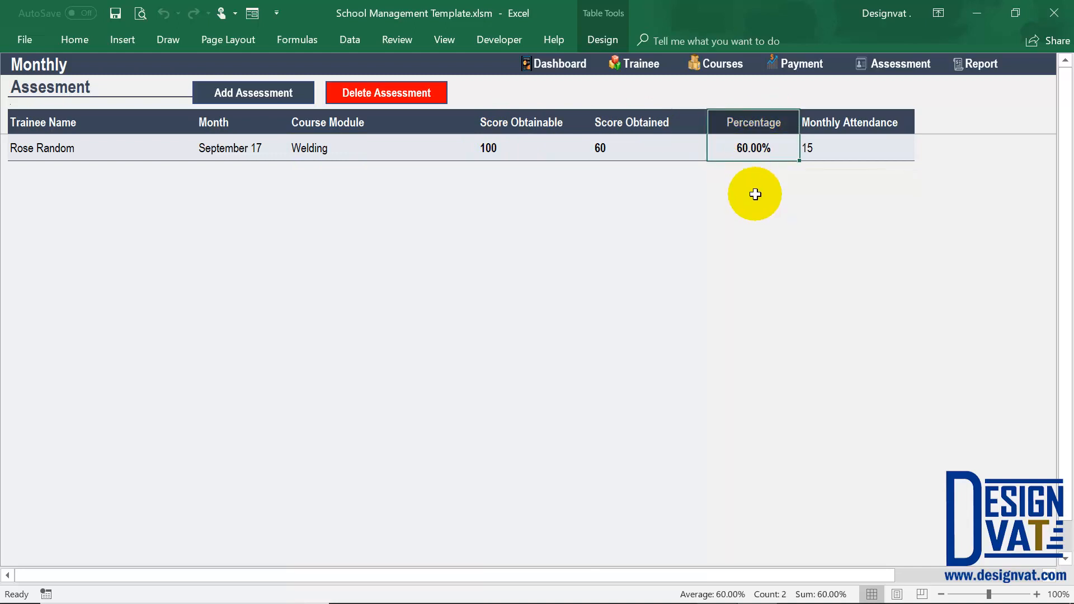
{"action": "left_click", "coordinate": [652, 141]}
{"action": "left_click", "coordinate": [556, 139]}
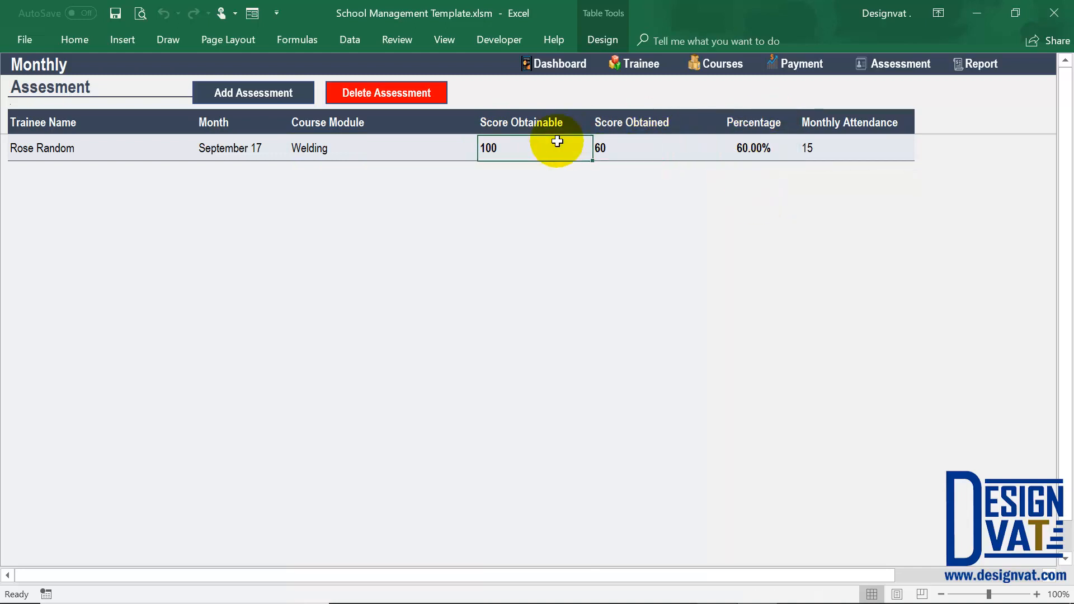
Check the assessment row's monthly attendance and recheck its month, trainee and course module.
{"action": "left_click", "coordinate": [837, 150]}
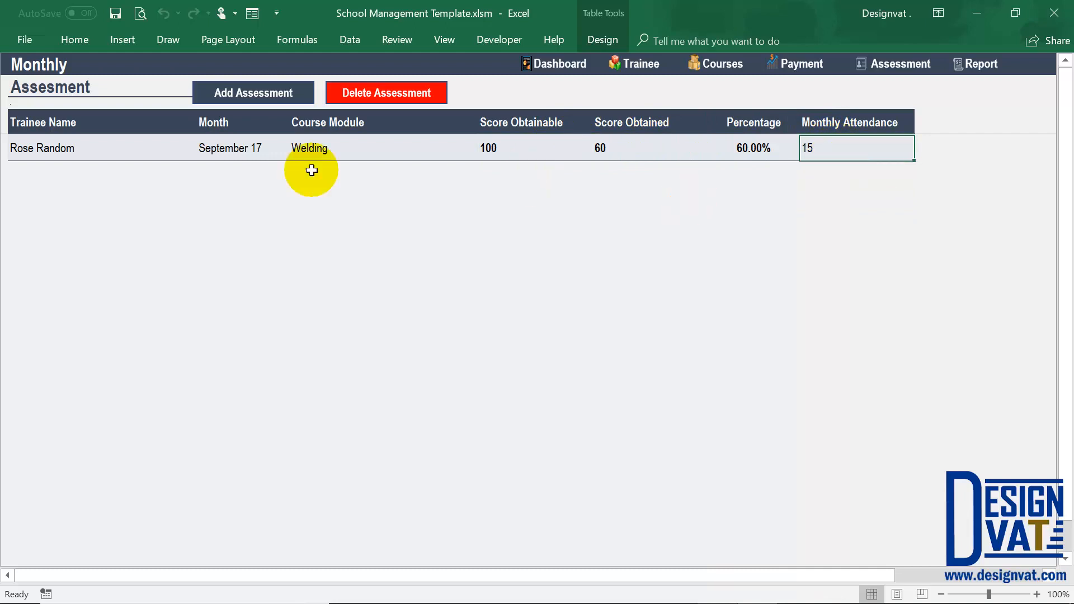
{"action": "left_click", "coordinate": [246, 147]}
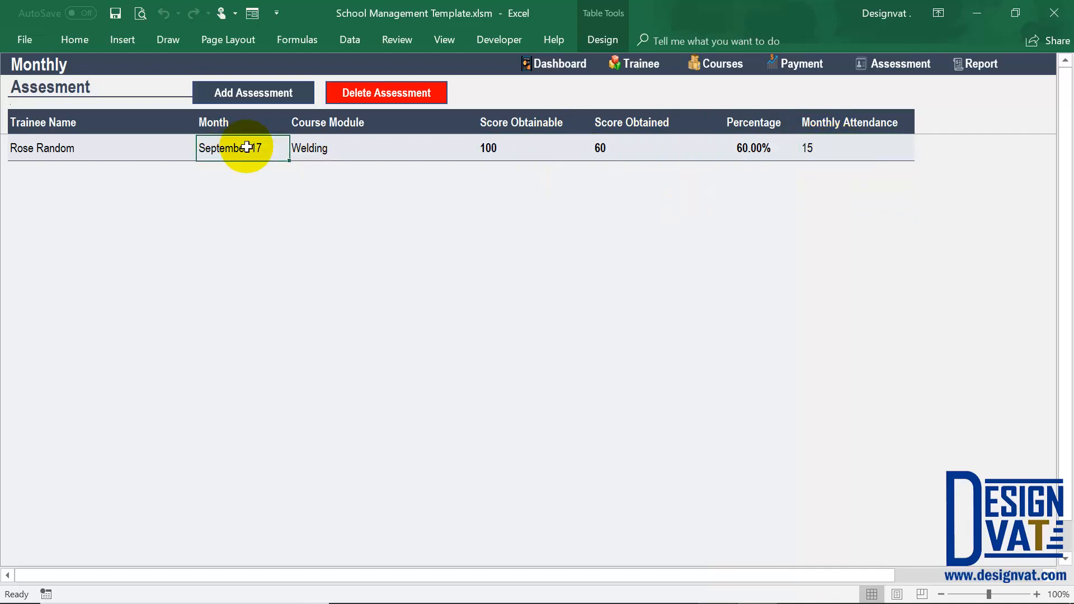
{"action": "left_click", "coordinate": [120, 148]}
{"action": "left_click", "coordinate": [345, 155]}
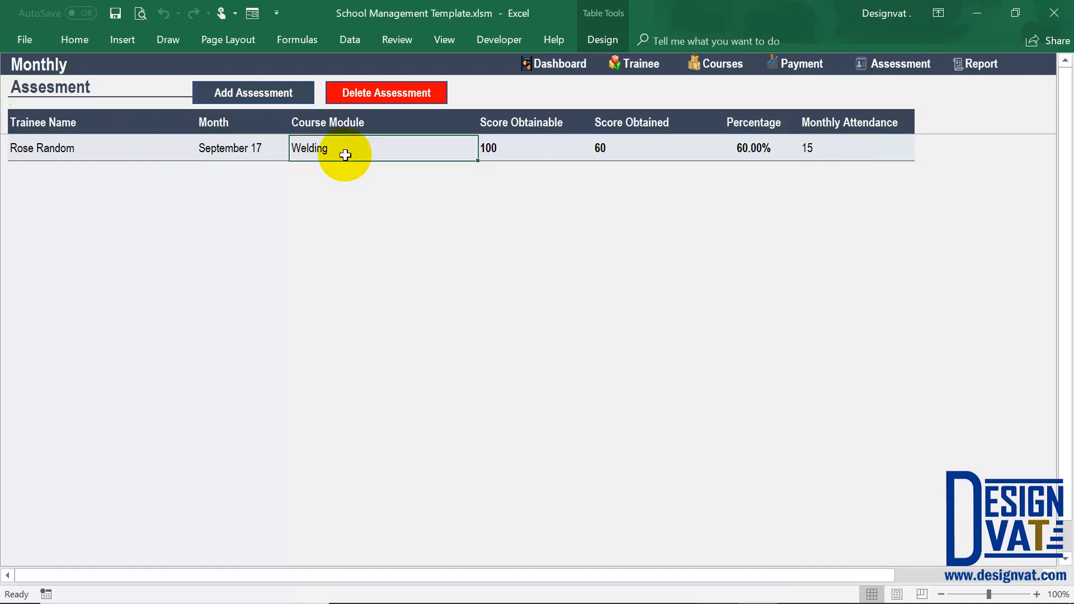
Go to the course details sheet and examine the cumulative score for the first trainee's Welding course.
{"action": "left_click", "coordinate": [722, 66]}
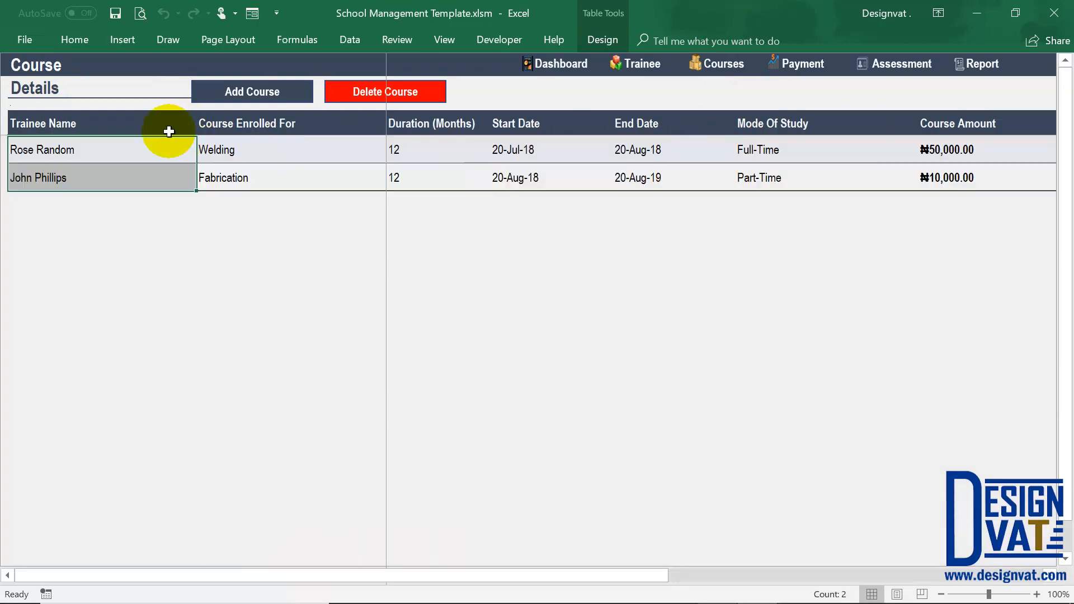
{"action": "left_click", "coordinate": [144, 149]}
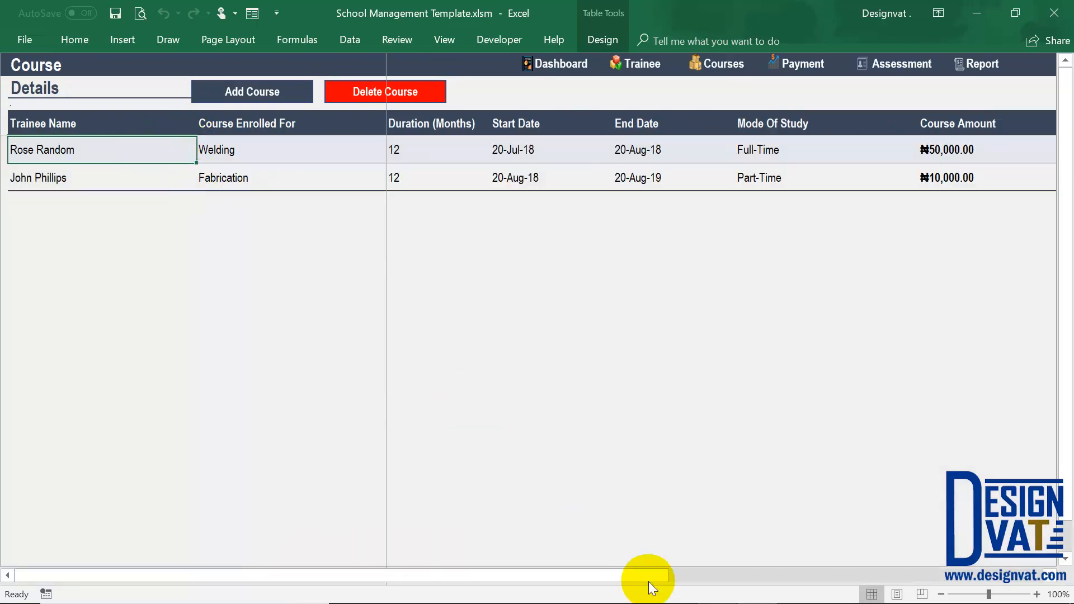
{"action": "left_click_drag", "start_coordinate": [734, 582], "coordinate": [1026, 585]}
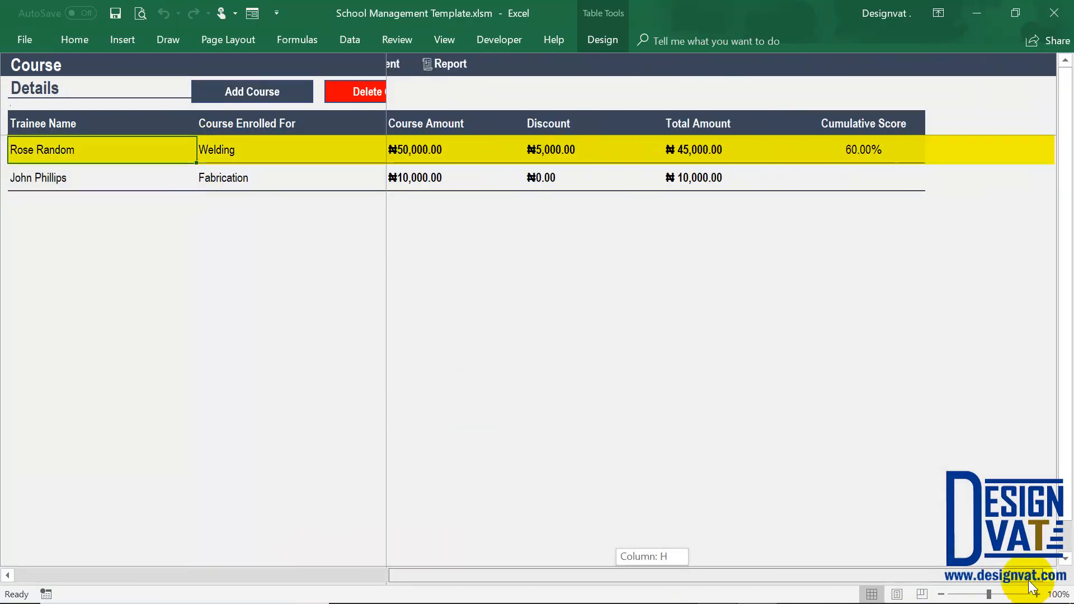
{"action": "left_click", "coordinate": [864, 153]}
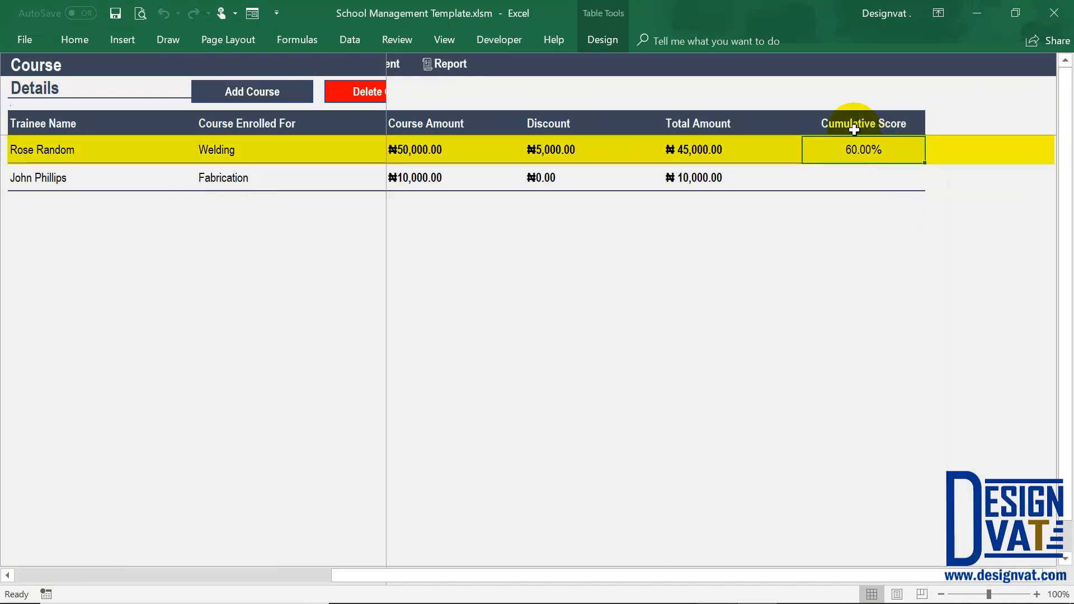
{"action": "left_click", "coordinate": [862, 151]}
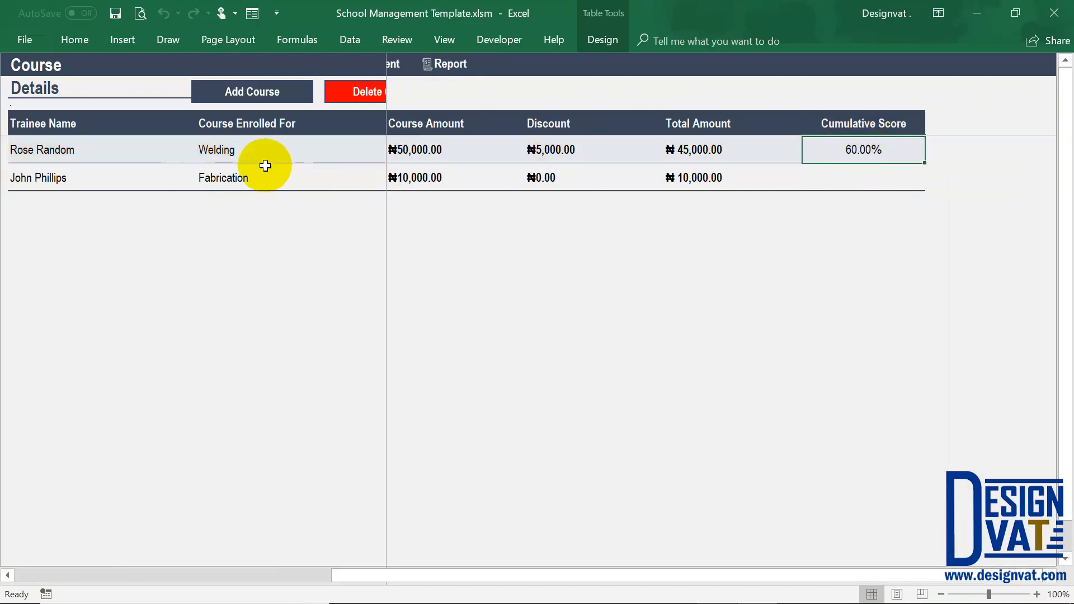
{"action": "left_click", "coordinate": [223, 149]}
{"action": "left_click", "coordinate": [54, 150]}
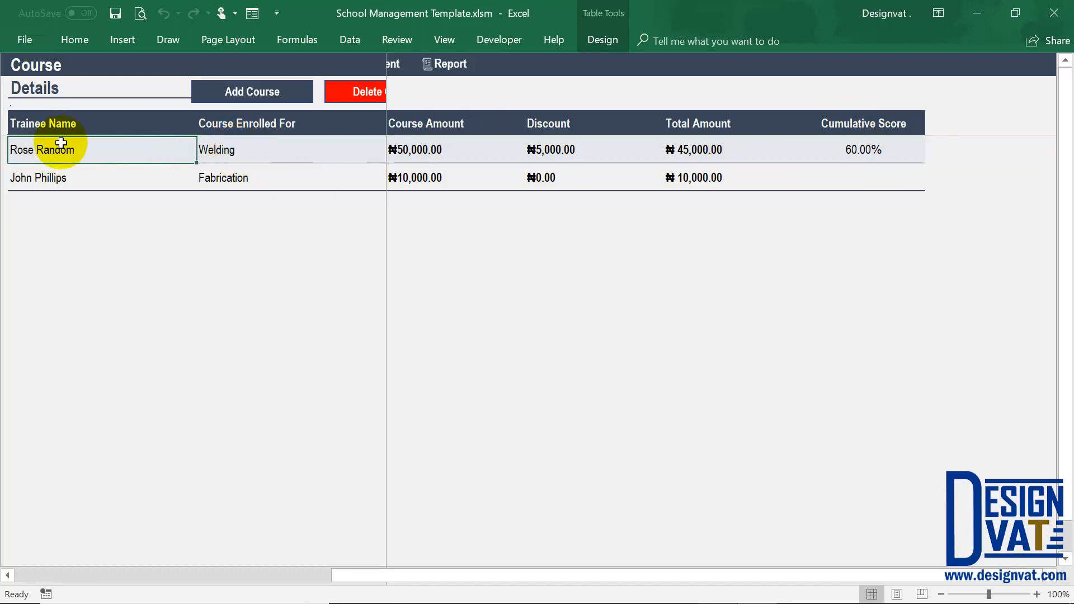
{"action": "left_click", "coordinate": [69, 574]}
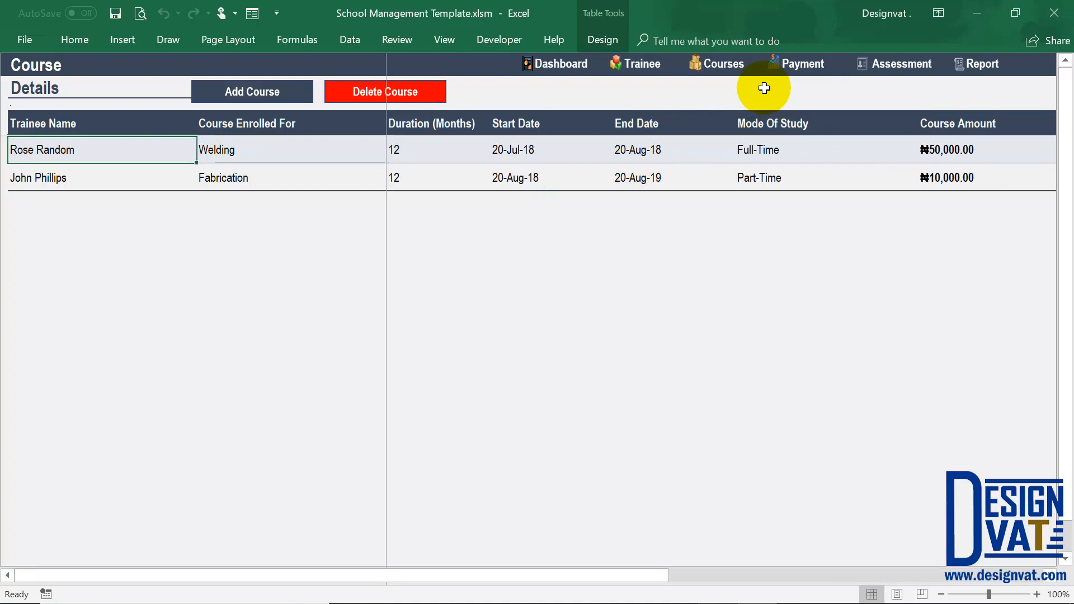
Return to the monthly assessment sheet and start a new assessment dated 20-10-2017.
{"action": "left_click", "coordinate": [907, 70]}
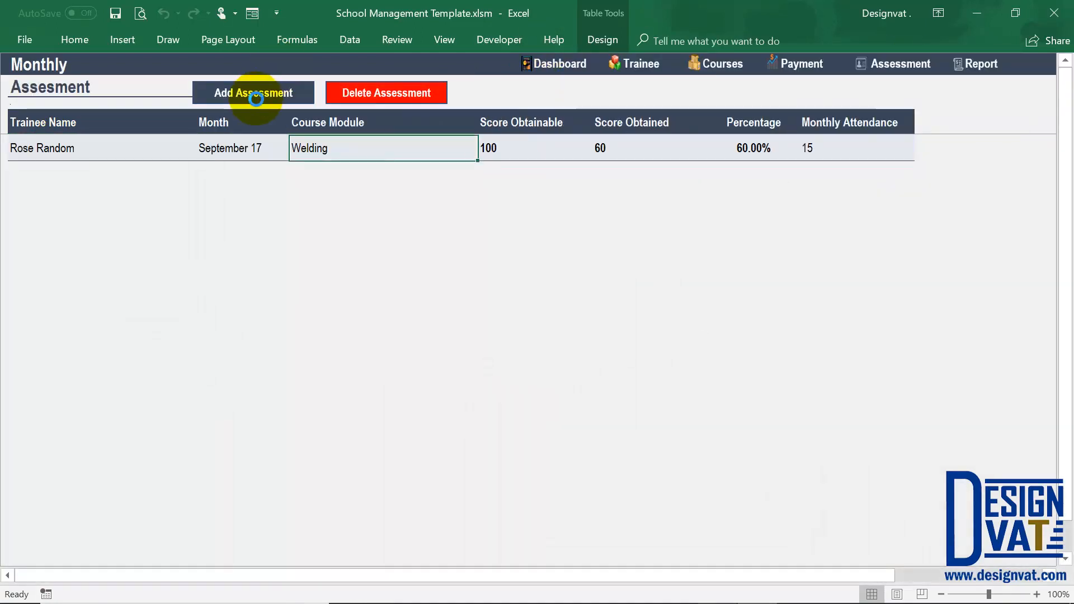
{"action": "left_click", "coordinate": [257, 99]}
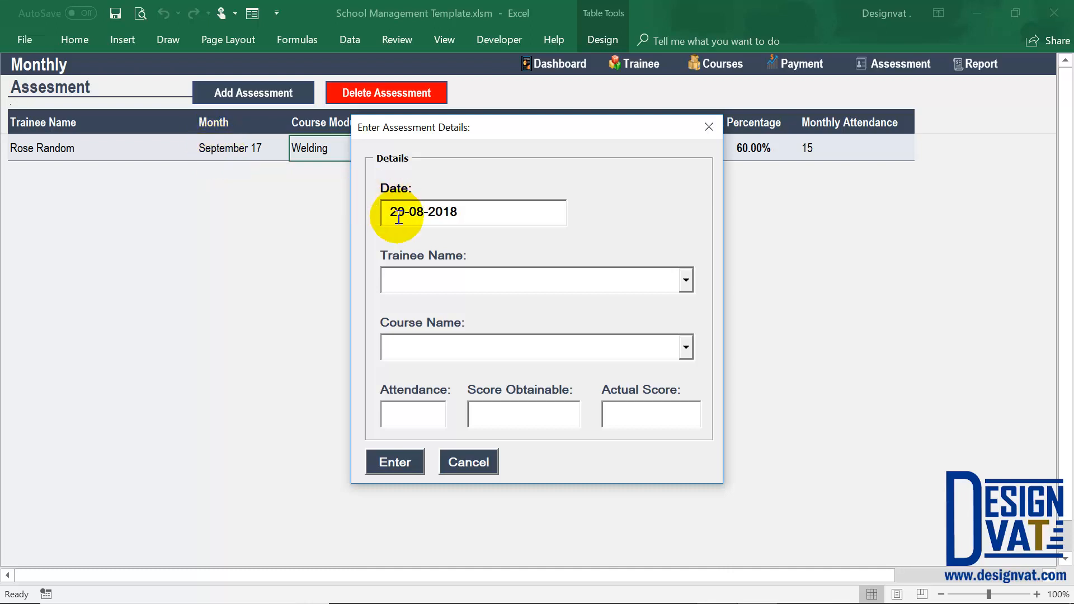
{"action": "left_click", "coordinate": [422, 214]}
{"action": "key", "text": "BackSpace"}
{"action": "left_click", "coordinate": [491, 208]}
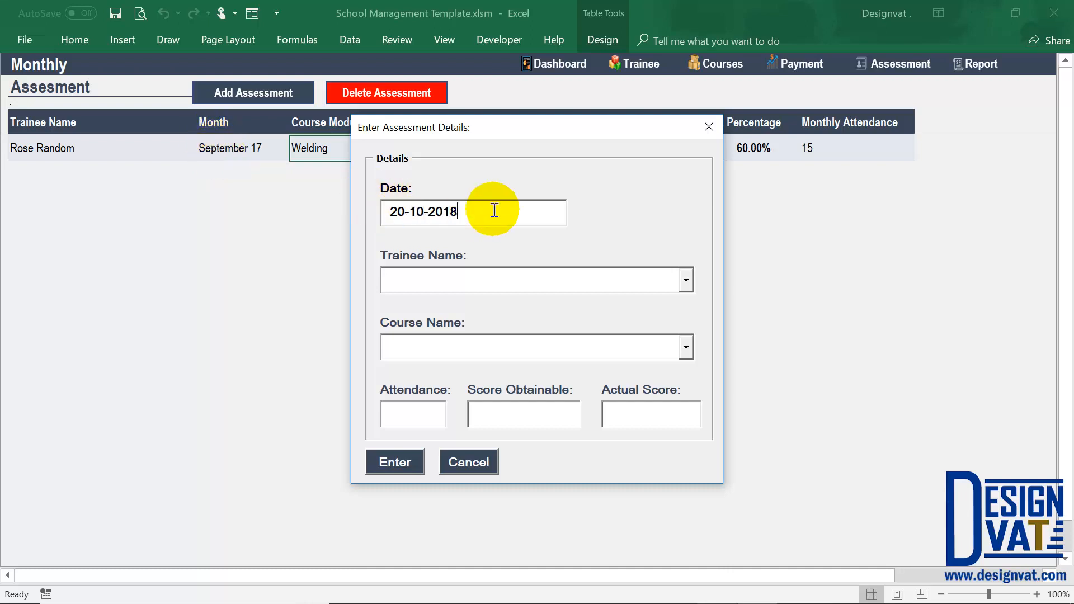
{"action": "key", "text": "BackSpace"}
Select the same trainee and the Welding course for the October assessment.
{"action": "left_click", "coordinate": [470, 338]}
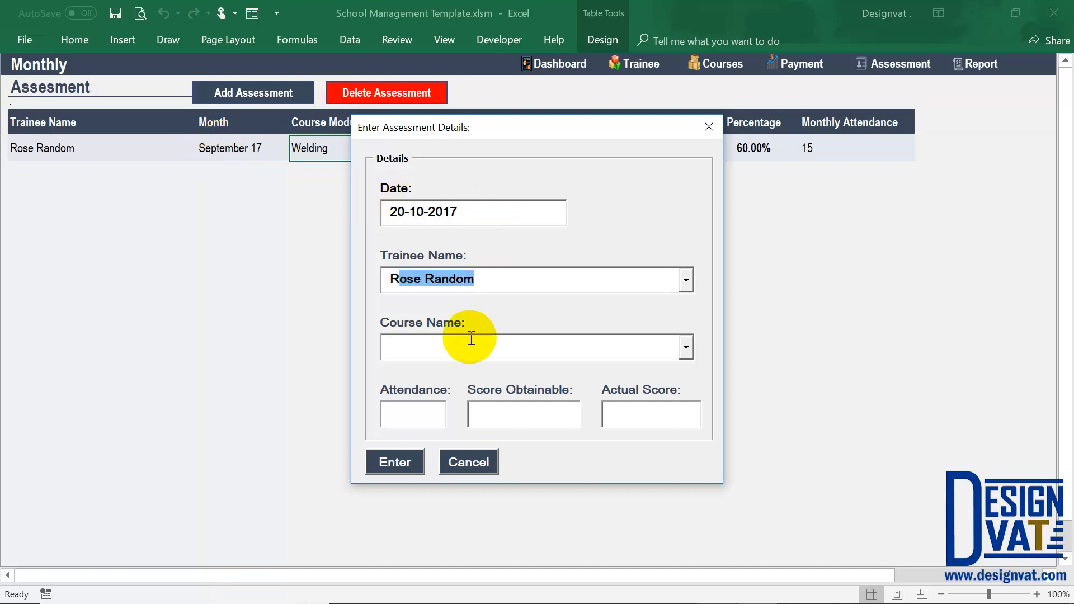
{"action": "left_click", "coordinate": [686, 347]}
{"action": "left_click", "coordinate": [623, 366]}
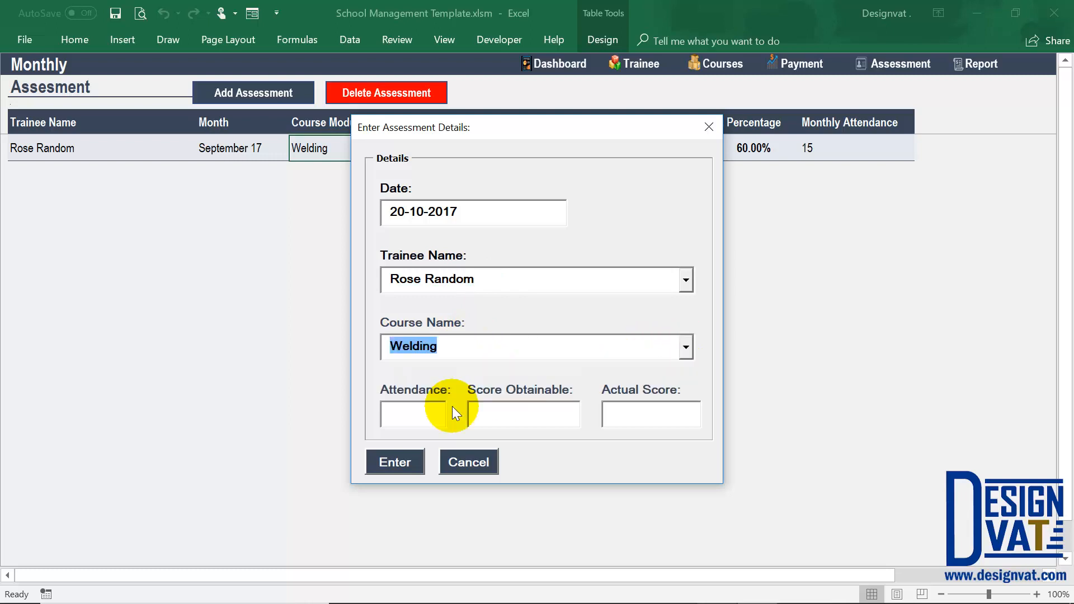
Enter an attendance of 15 and a score obtainable of 100 for the October assessment.
{"action": "left_click", "coordinate": [425, 415]}
{"action": "type", "text": "15"}
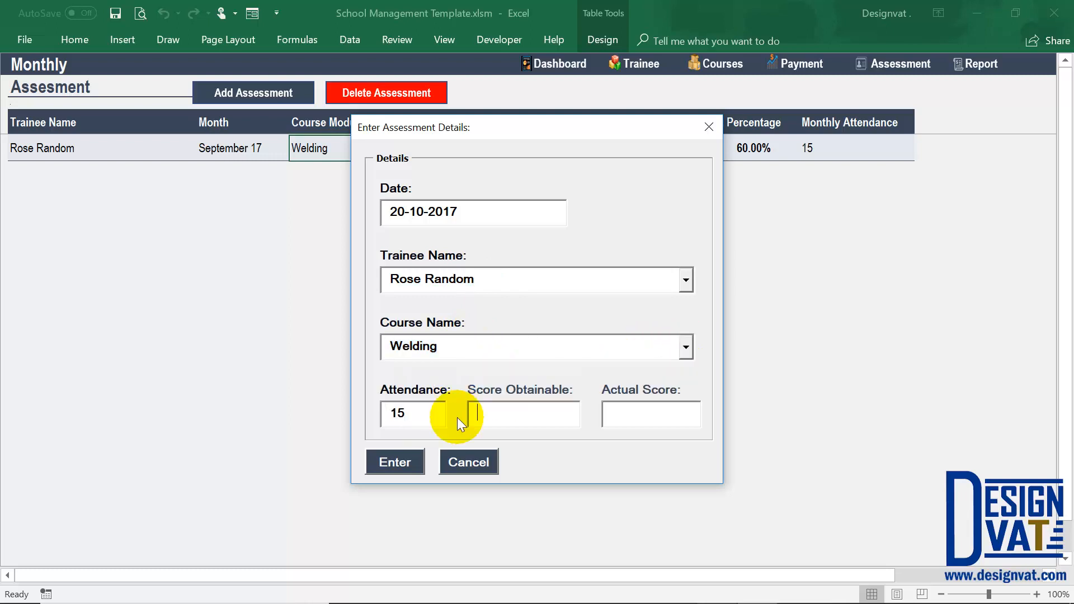
{"action": "type", "text": "100"}
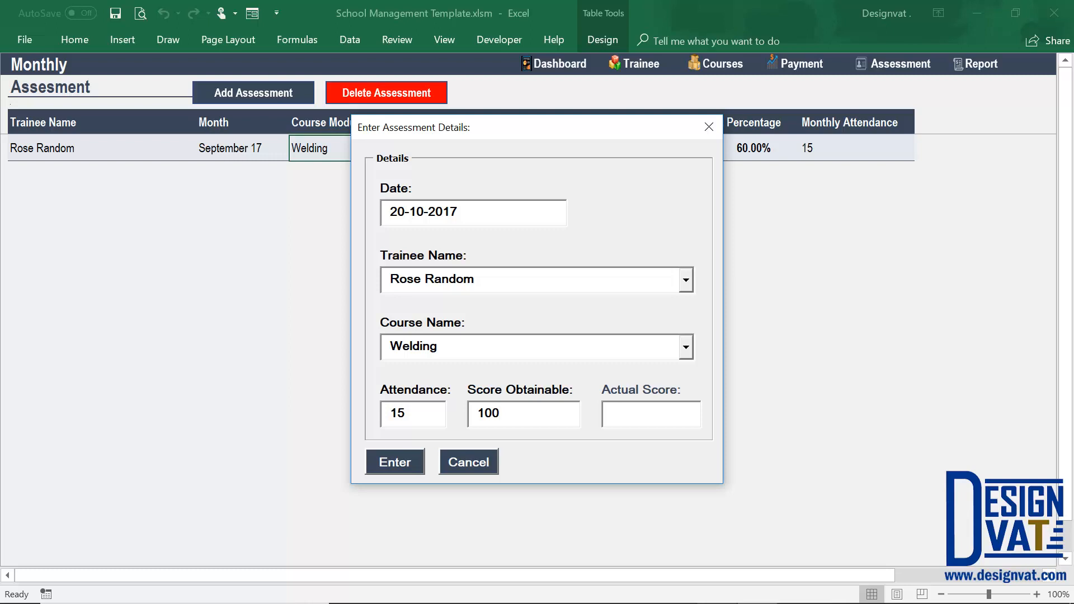
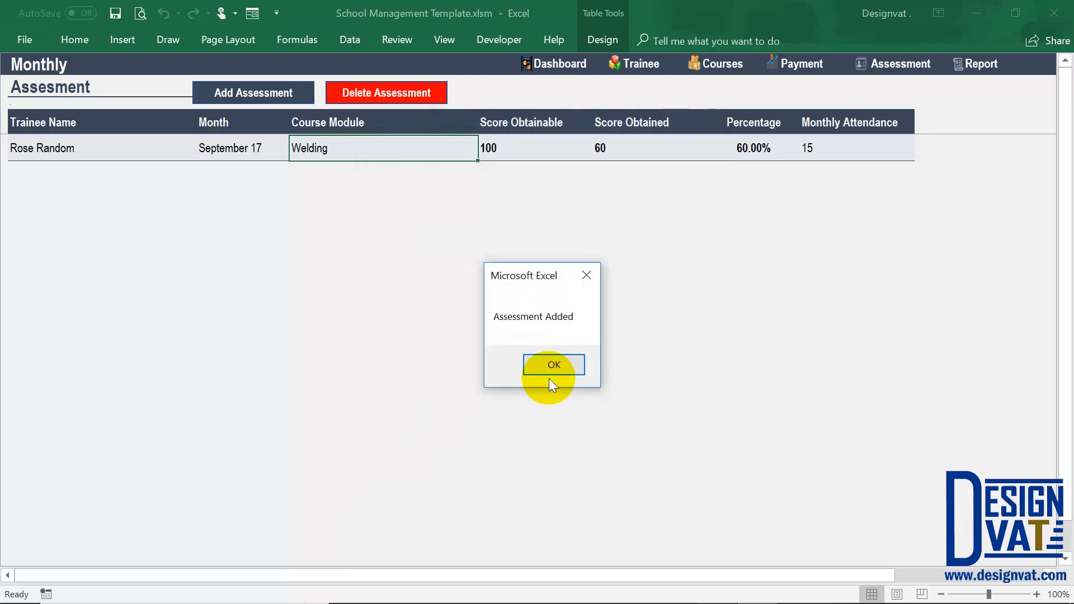
Acknowledge the added October assessment and compare the two months' percentages, scores obtainable and scores obtained.
{"action": "left_click", "coordinate": [526, 373]}
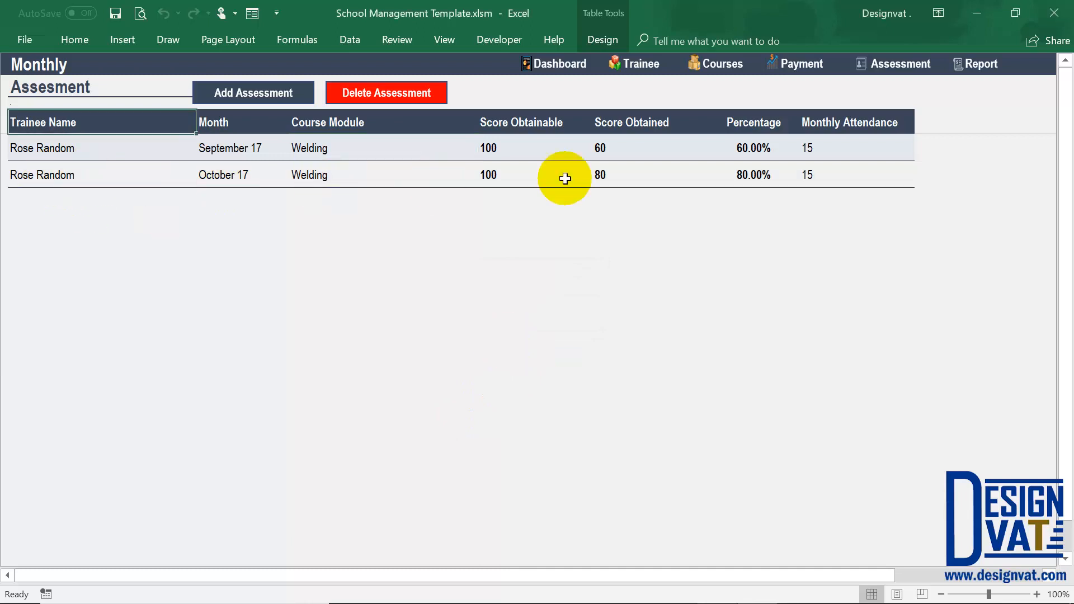
{"action": "left_click", "coordinate": [744, 174]}
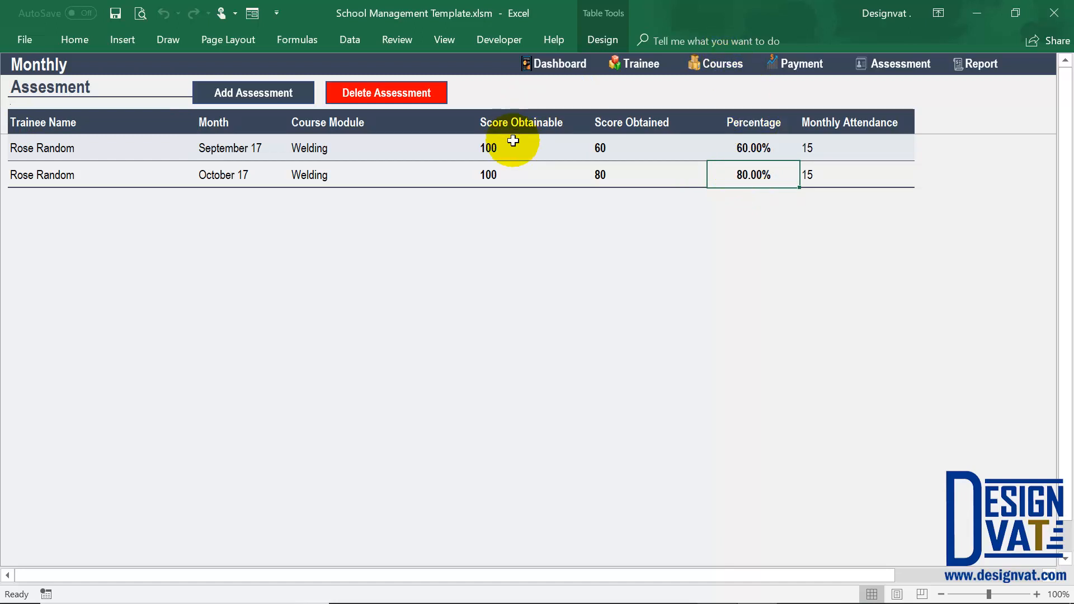
{"action": "left_click_drag", "start_coordinate": [504, 149], "coordinate": [501, 176]}
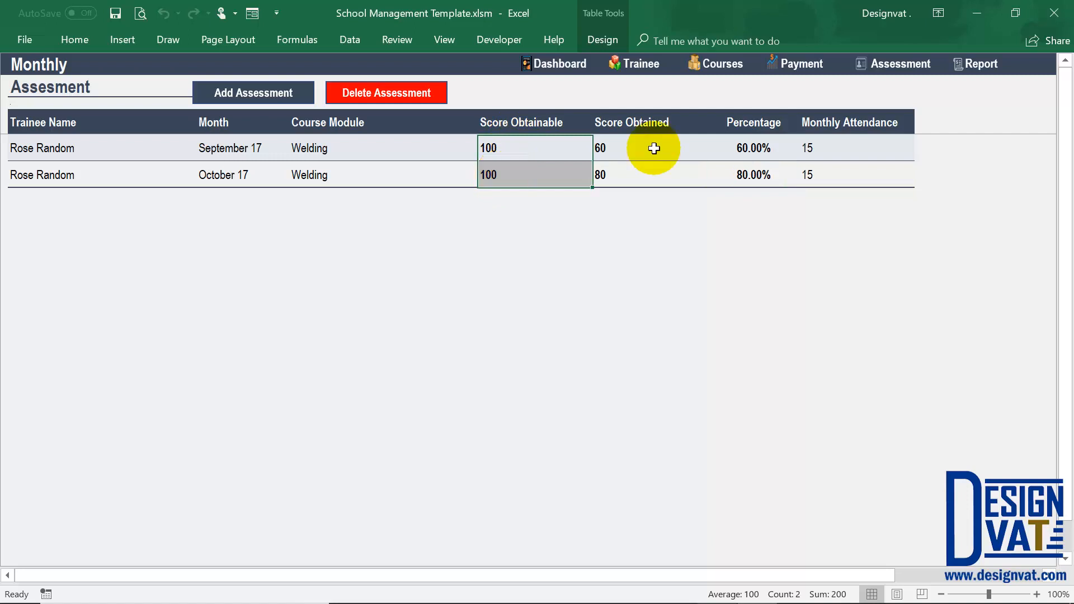
{"action": "left_click_drag", "start_coordinate": [636, 140], "coordinate": [624, 172]}
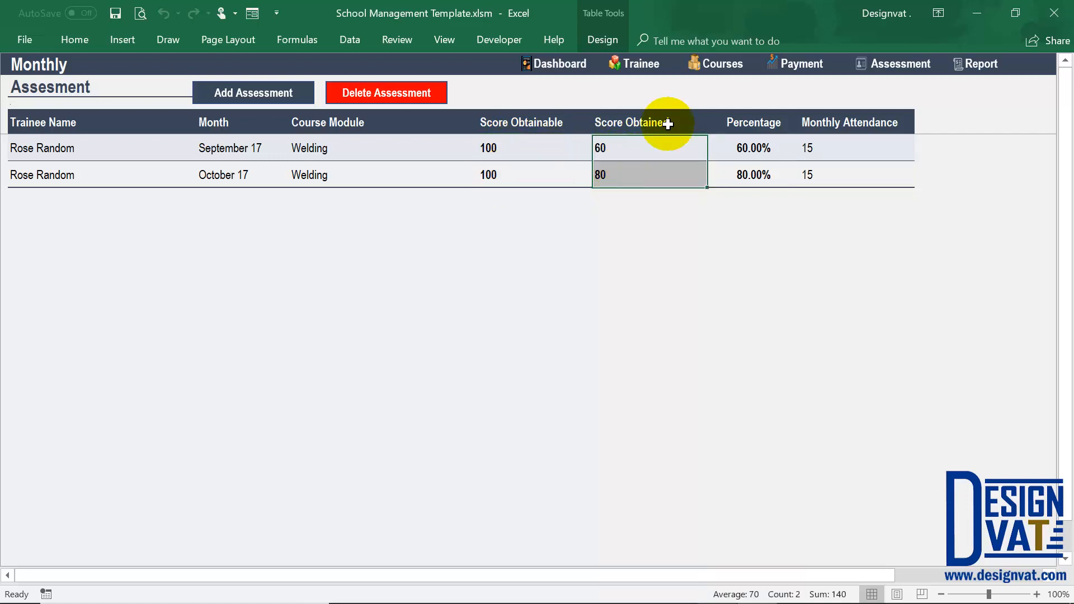
Go to the course details sheet and examine the first trainee's cumulative score for the Welding course.
{"action": "left_click", "coordinate": [718, 66]}
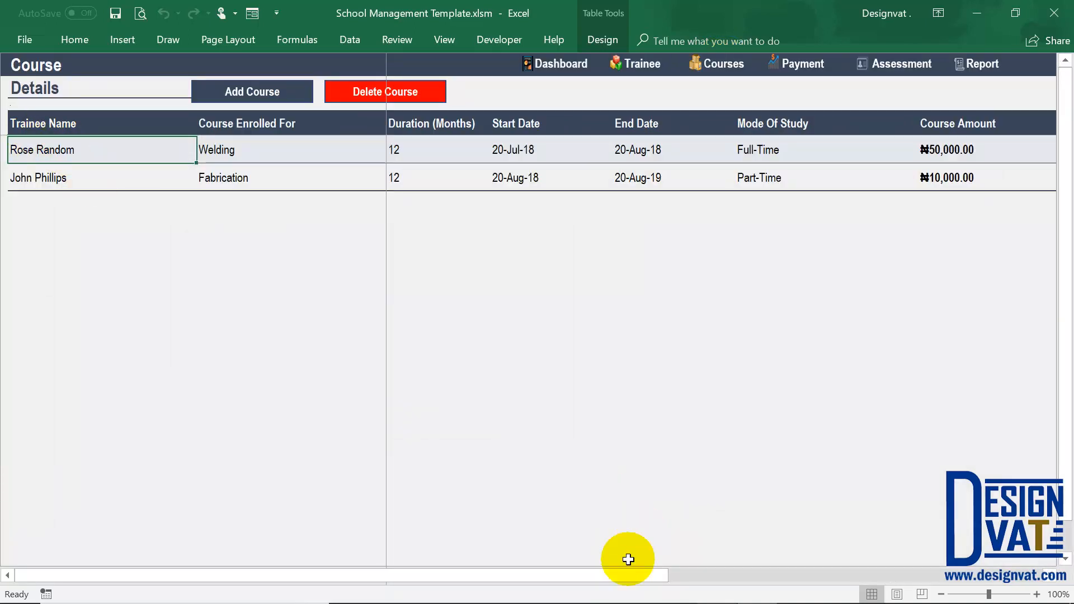
{"action": "left_click_drag", "start_coordinate": [861, 598], "coordinate": [1038, 593]}
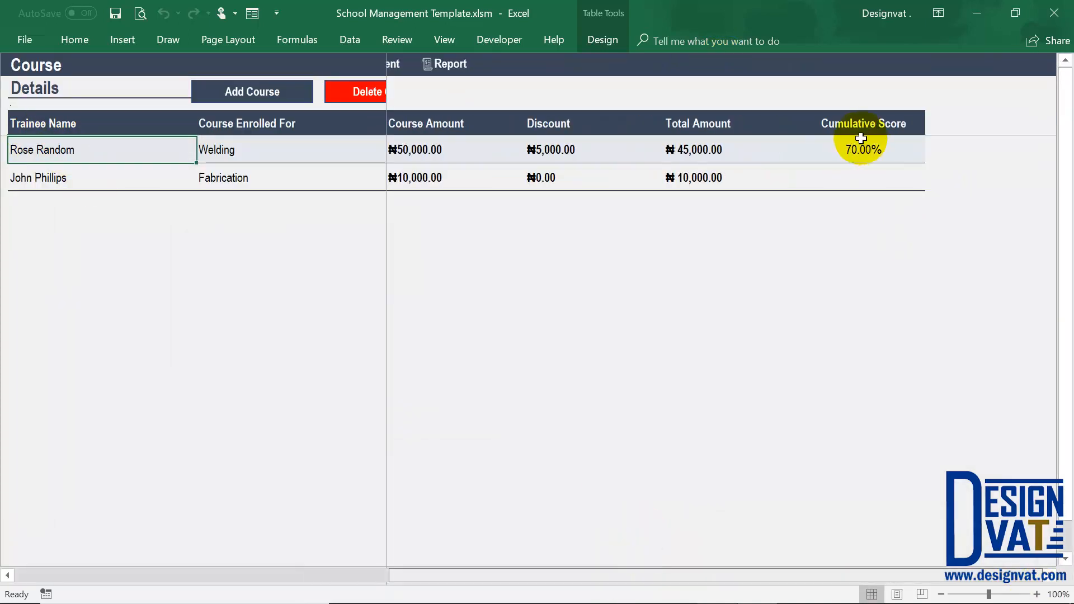
{"action": "left_click", "coordinate": [860, 149]}
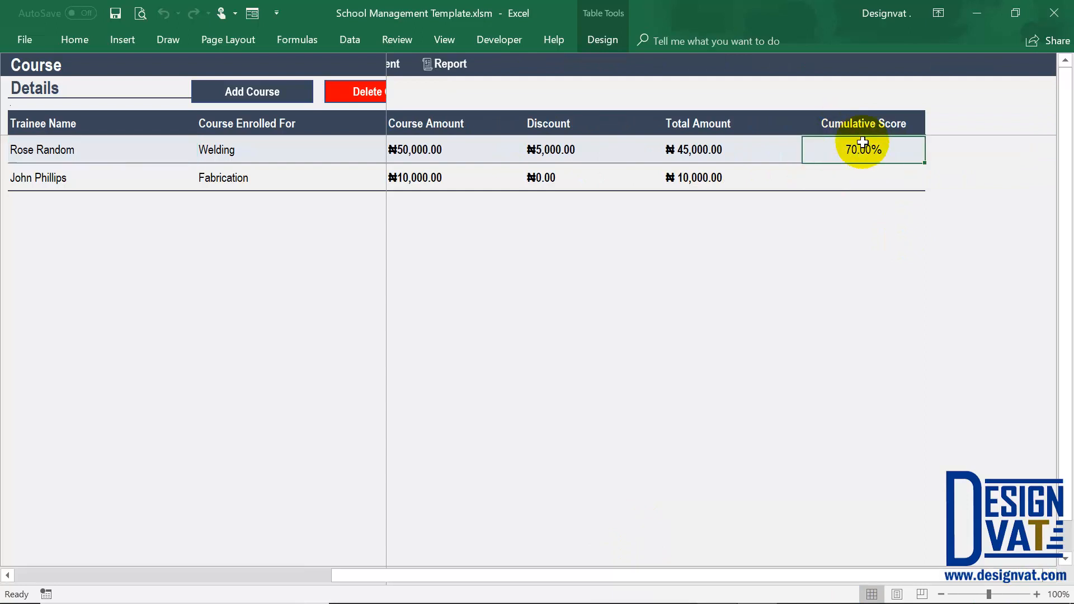
{"action": "left_click_drag", "start_coordinate": [844, 120], "coordinate": [844, 149]}
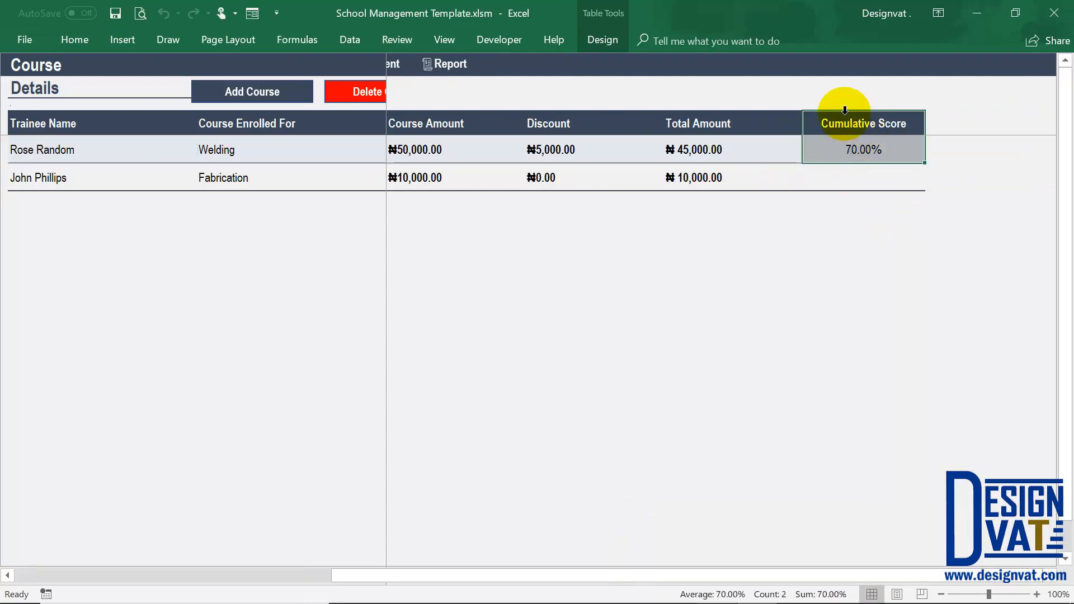
{"action": "left_click", "coordinate": [226, 147]}
{"action": "left_click", "coordinate": [75, 151]}
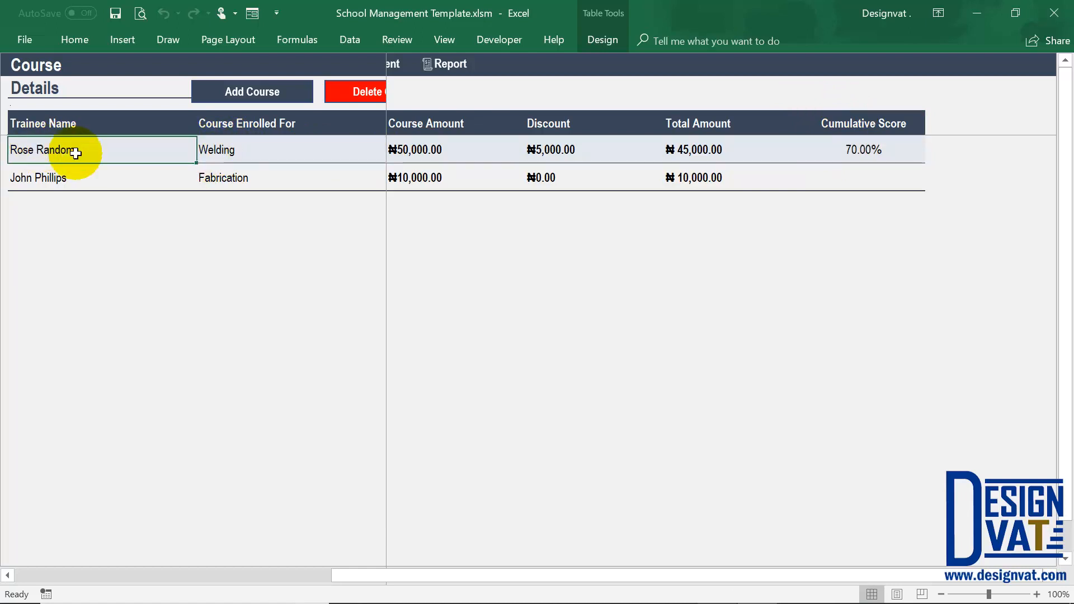
Start a new course record for the trainee already enrolled in Welding and choose the Fabrication course.
{"action": "left_click_drag", "start_coordinate": [335, 575], "coordinate": [22, 566]}
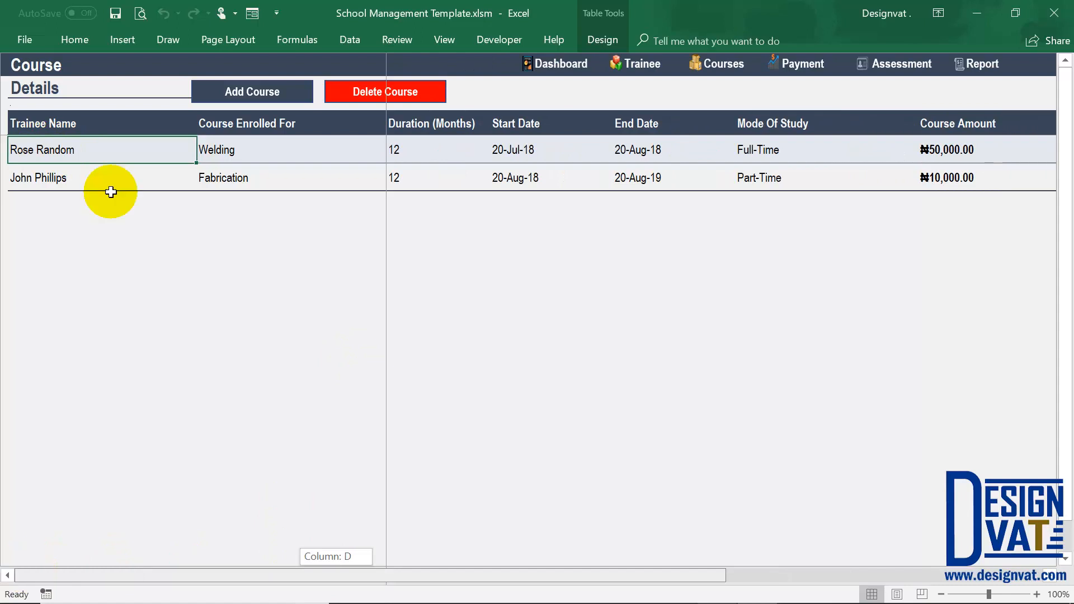
{"action": "left_click", "coordinate": [233, 90]}
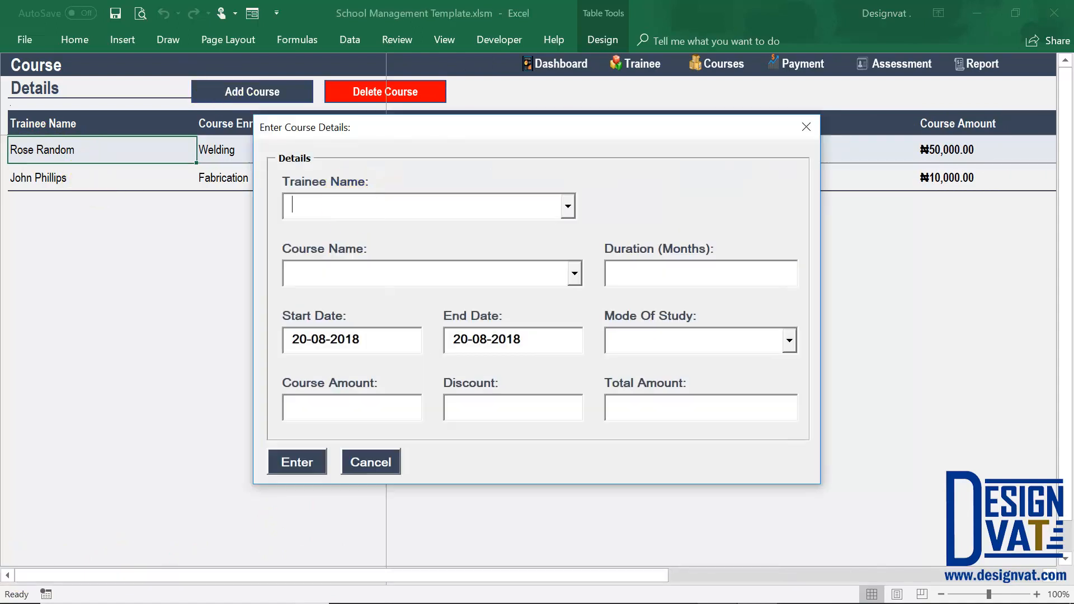
{"action": "left_click", "coordinate": [576, 276]}
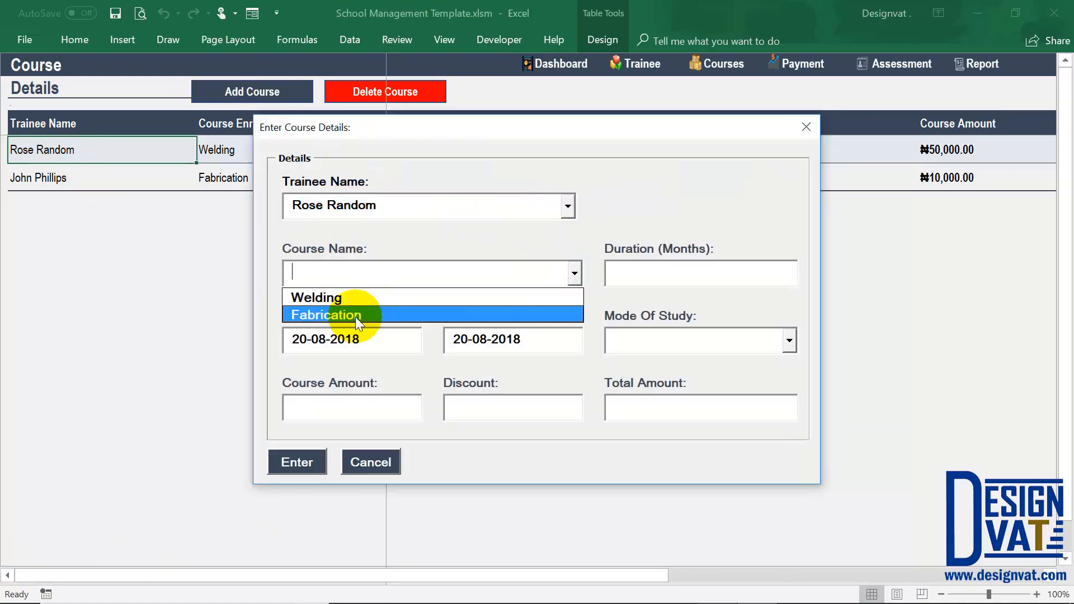
{"action": "left_click", "coordinate": [367, 318]}
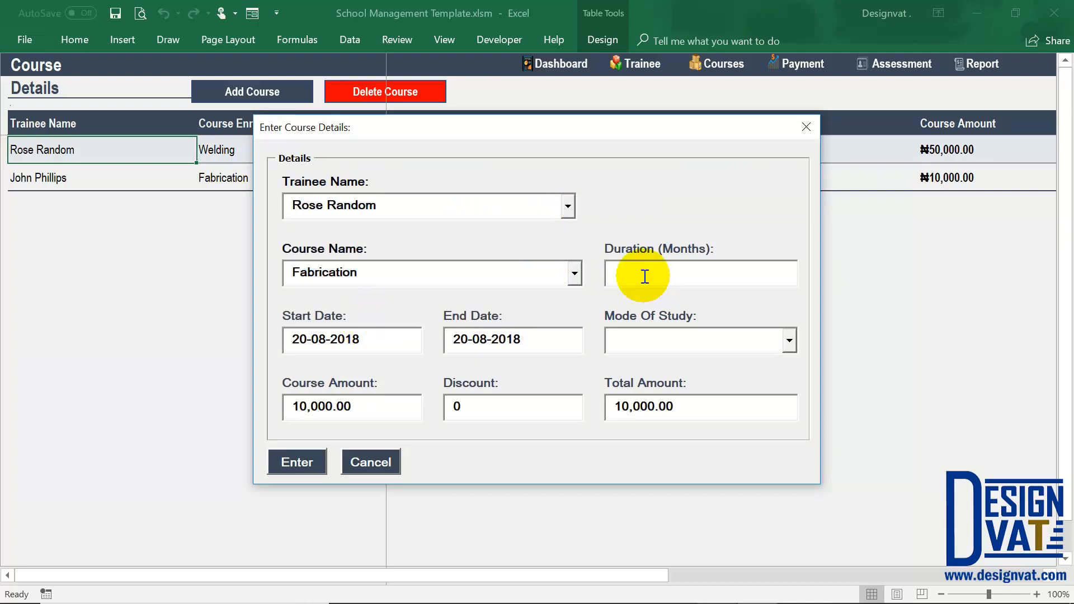
Set the Fabrication course duration to 12 months and its start date to 20-01-2018.
{"action": "left_click", "coordinate": [620, 273]}
{"action": "type", "text": "12"}
{"action": "left_click", "coordinate": [323, 340]}
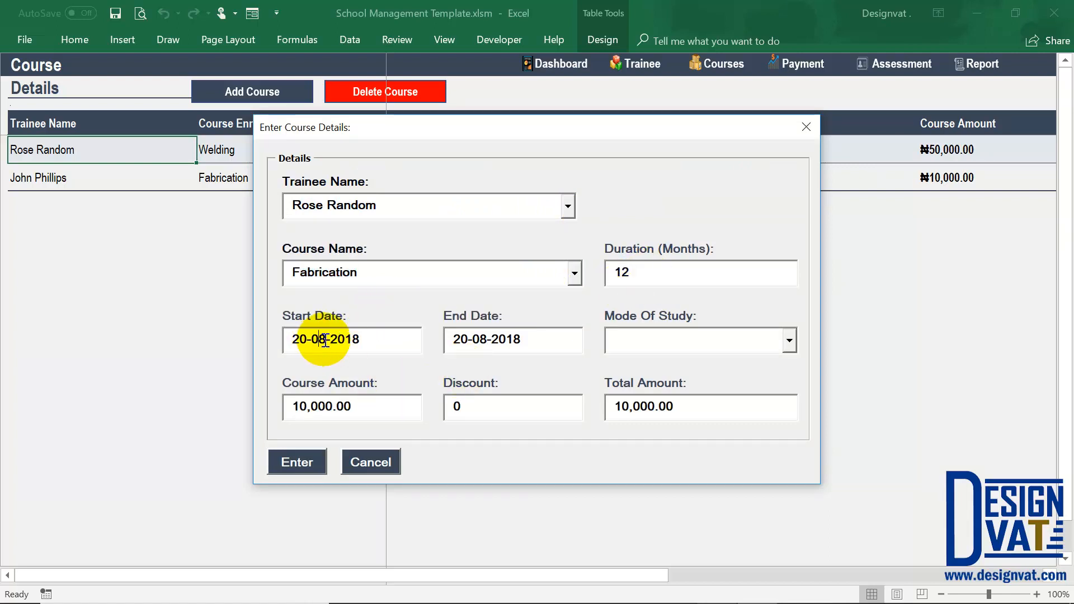
{"action": "key", "text": "BackSpace"}
{"action": "type", "text": "1"}
{"action": "left_click", "coordinate": [513, 339]}
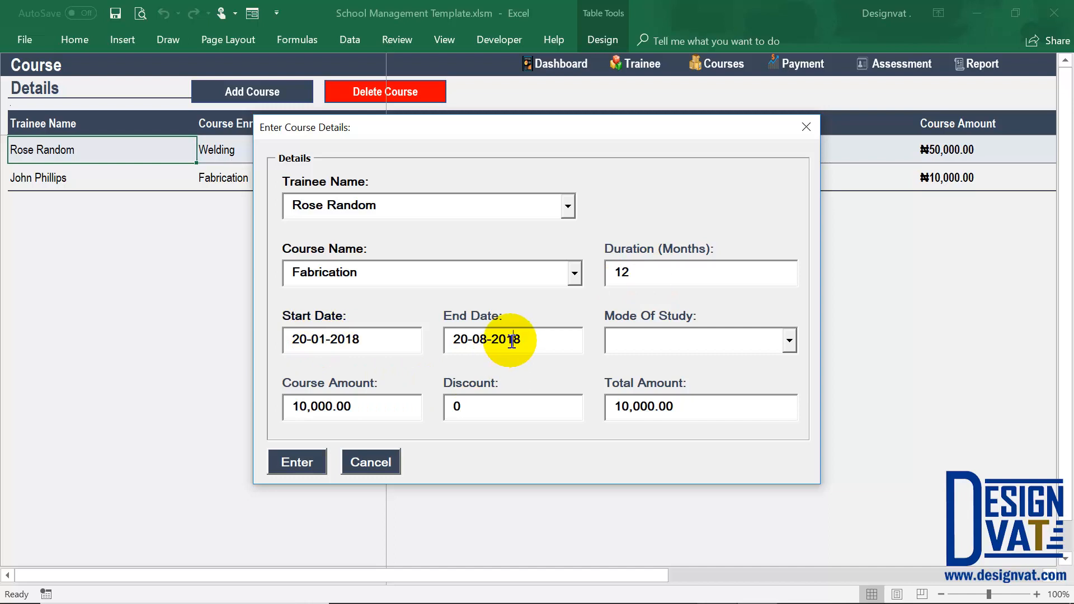
{"action": "double_click", "coordinate": [637, 271]}
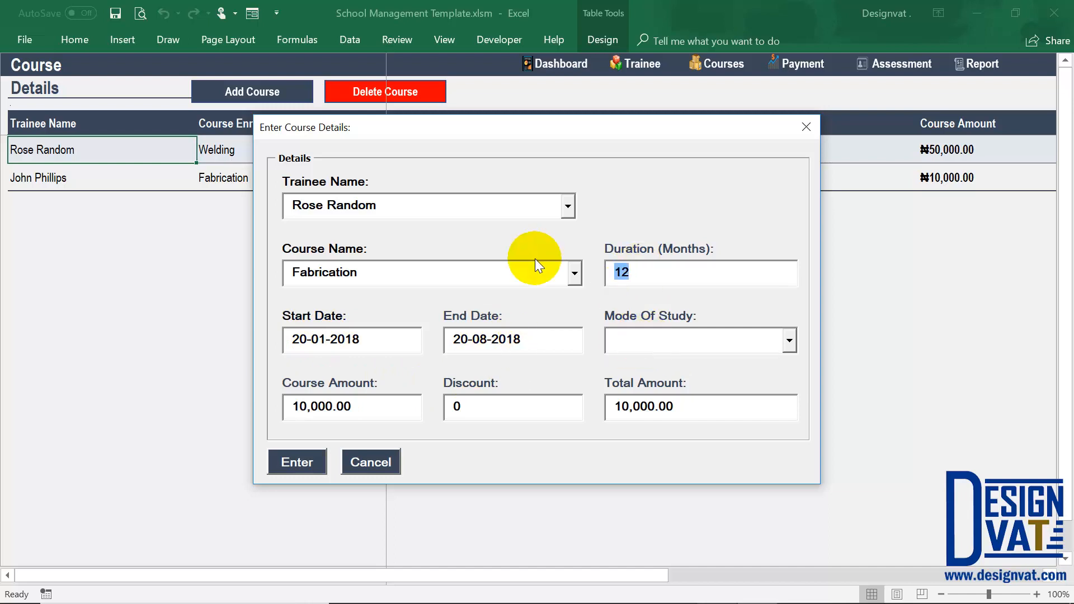
{"action": "type", "text": "8"}
{"action": "key", "text": "BackSpace"}
{"action": "type", "text": "12"}
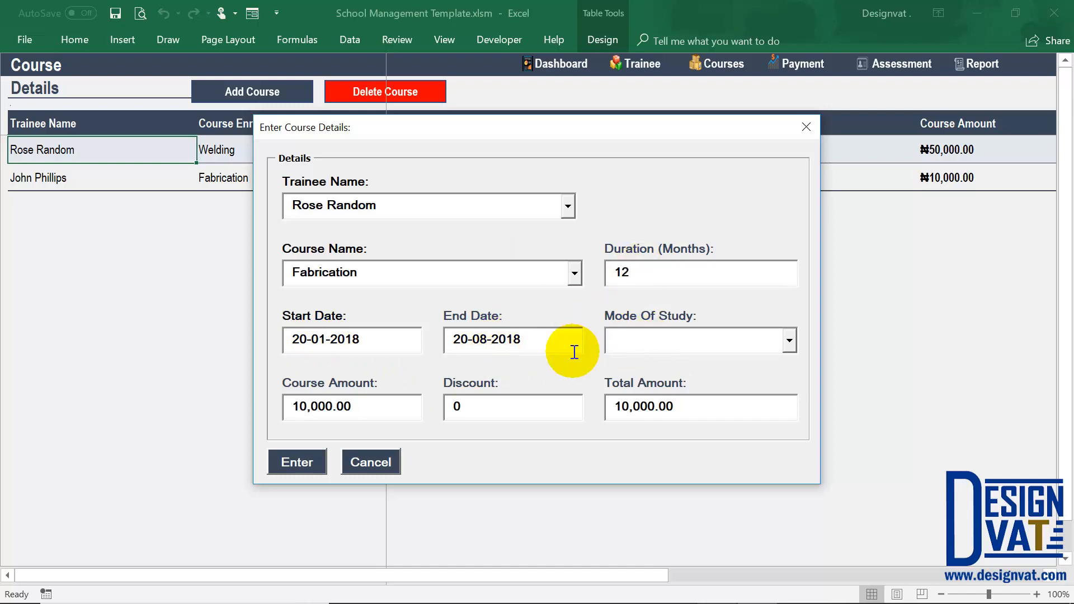
Set the end date of the Fabrication course record to 20-12-2018.
{"action": "left_click", "coordinate": [484, 339]}
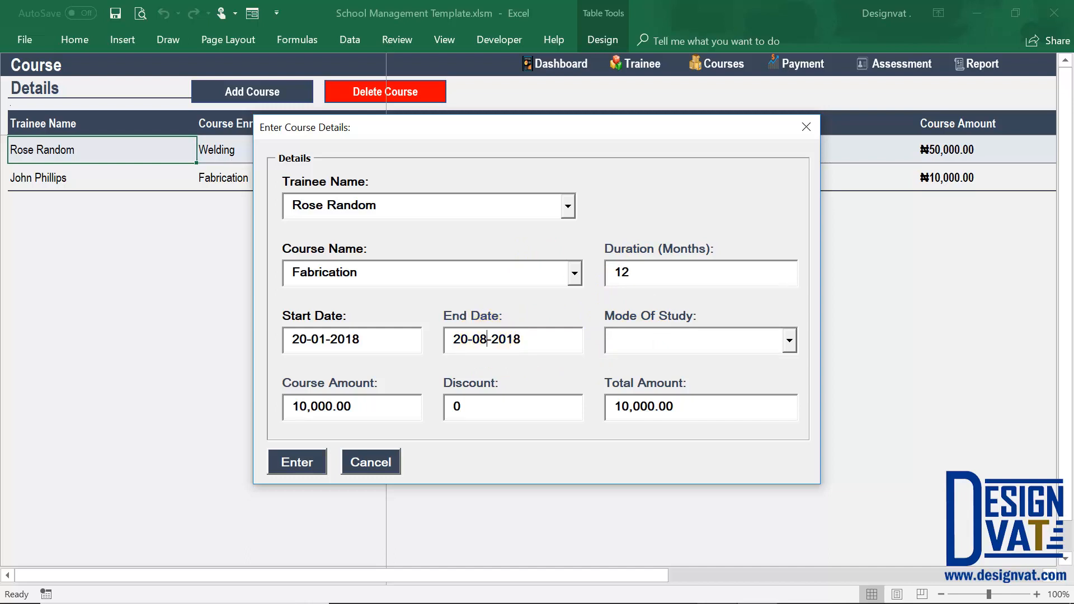
{"action": "key", "text": "BackSpace"}
{"action": "key", "text": "BackSpace"}
{"action": "type", "text": "12"}
Choose Full-Time as the mode of study and submit the new Fabrication course record.
{"action": "left_click", "coordinate": [788, 340]}
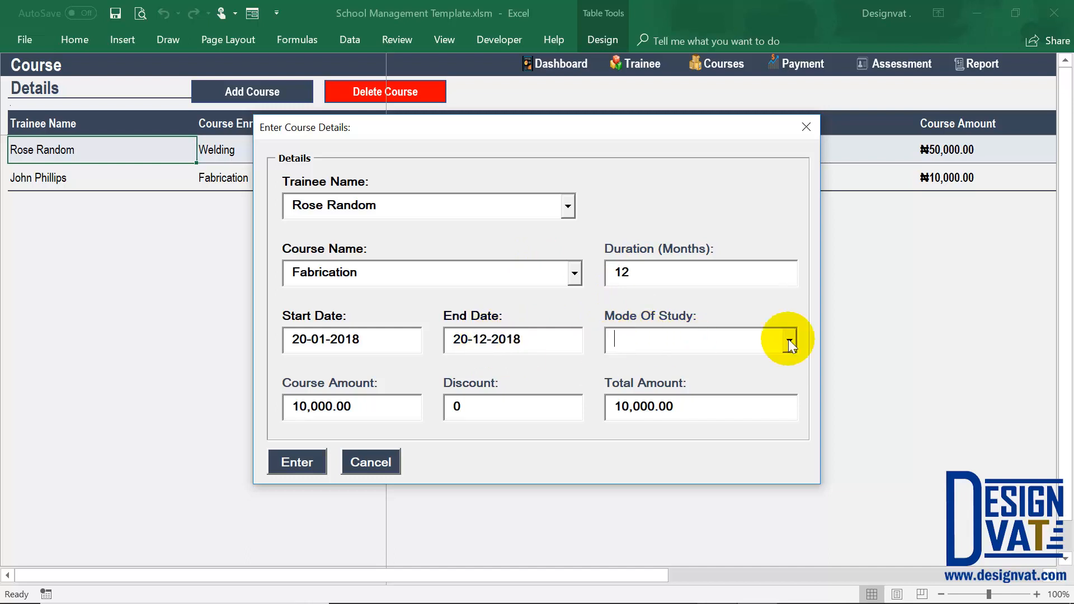
{"action": "left_click", "coordinate": [728, 368]}
{"action": "left_click", "coordinate": [298, 464]}
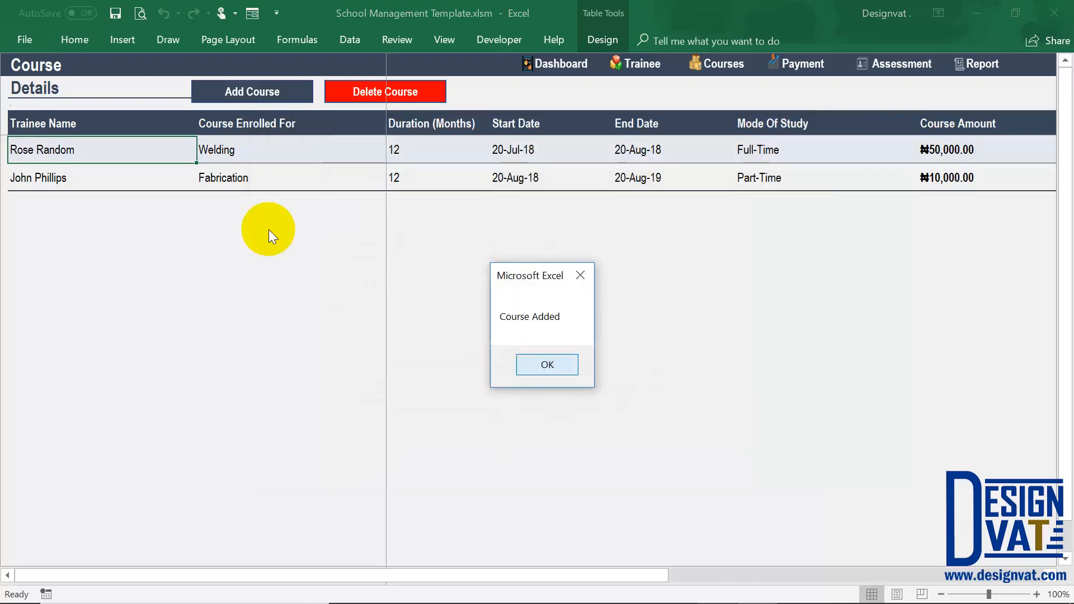
{"action": "key", "text": "Return"}
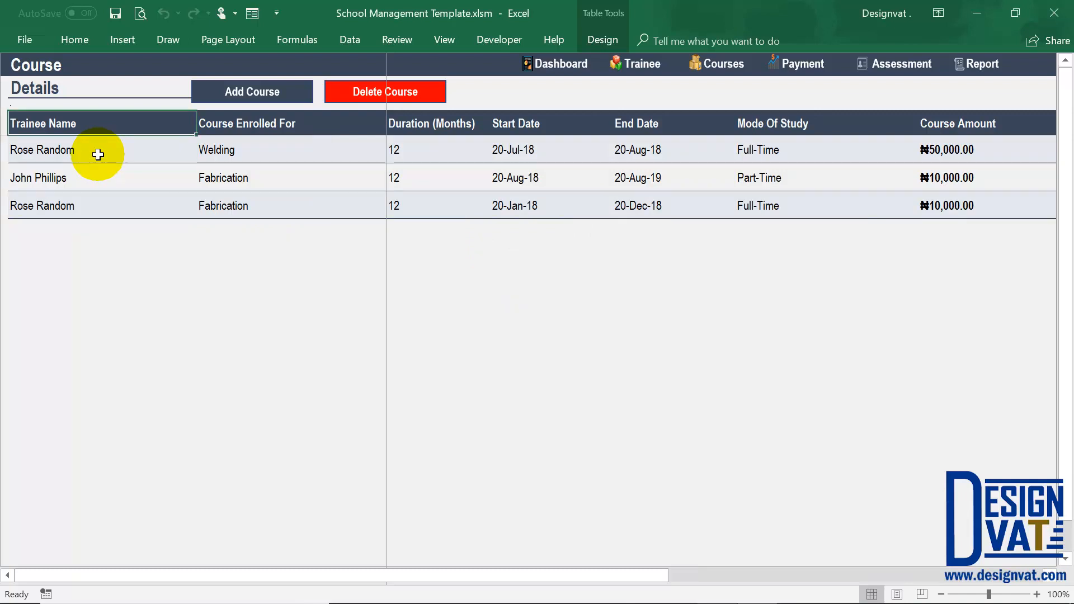
Compare the cumulative scores of the same trainee's Welding and Fabrication course rows.
{"action": "left_click", "coordinate": [215, 146]}
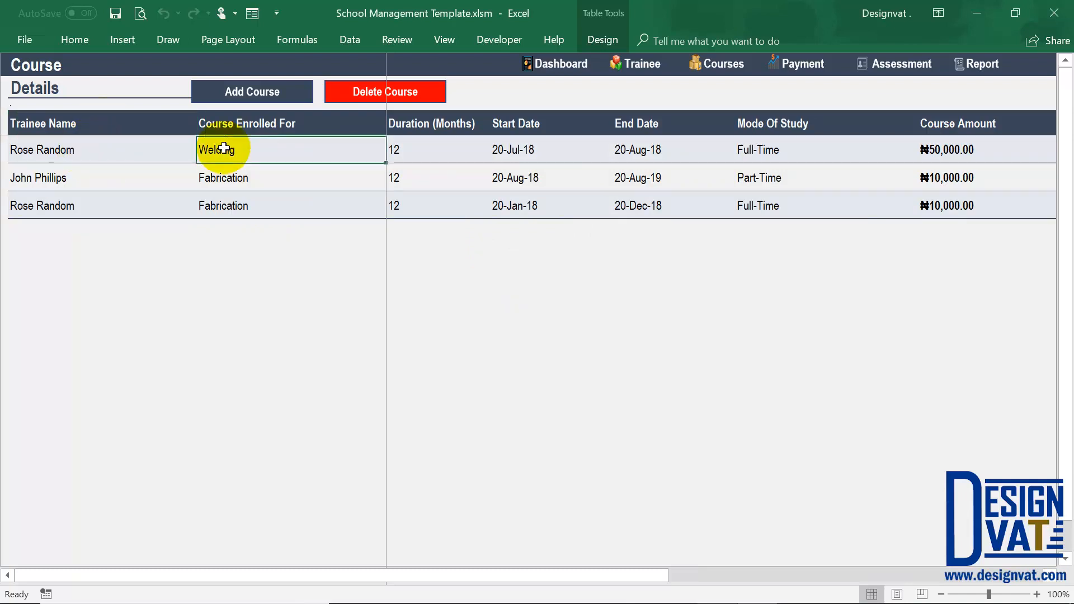
{"action": "left_click", "coordinate": [659, 152]}
{"action": "left_click", "coordinate": [282, 204]}
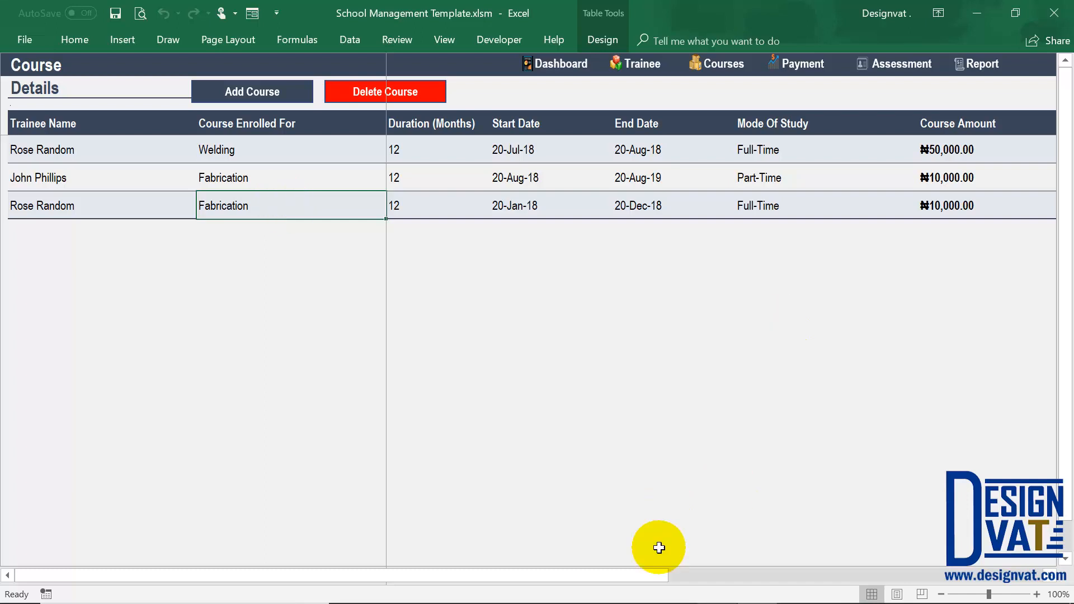
{"action": "left_click_drag", "start_coordinate": [640, 573], "coordinate": [1023, 580]}
{"action": "left_click", "coordinate": [856, 203]}
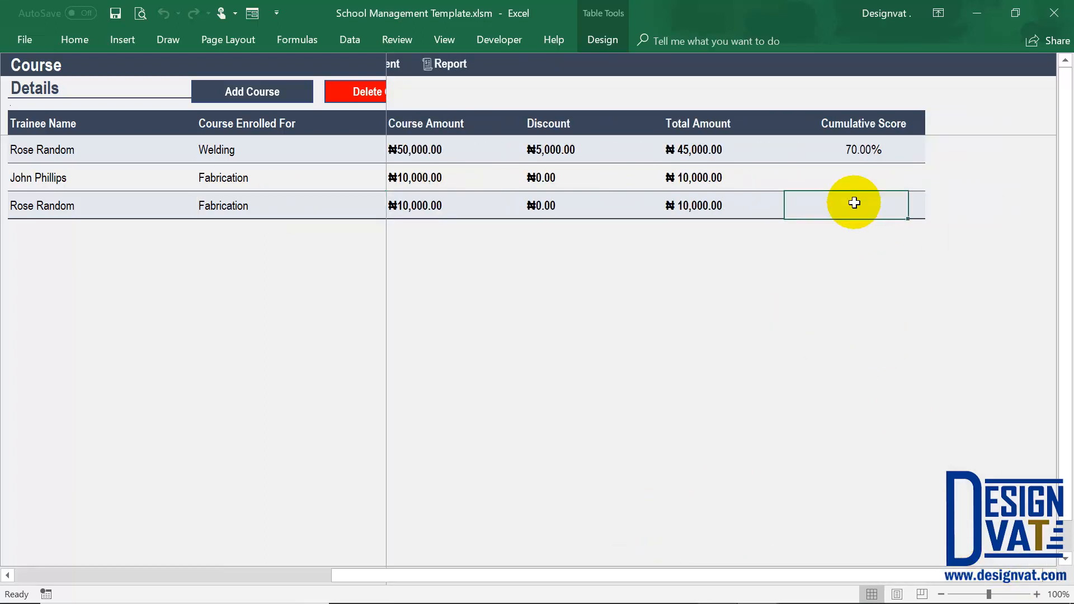
{"action": "left_click", "coordinate": [858, 150]}
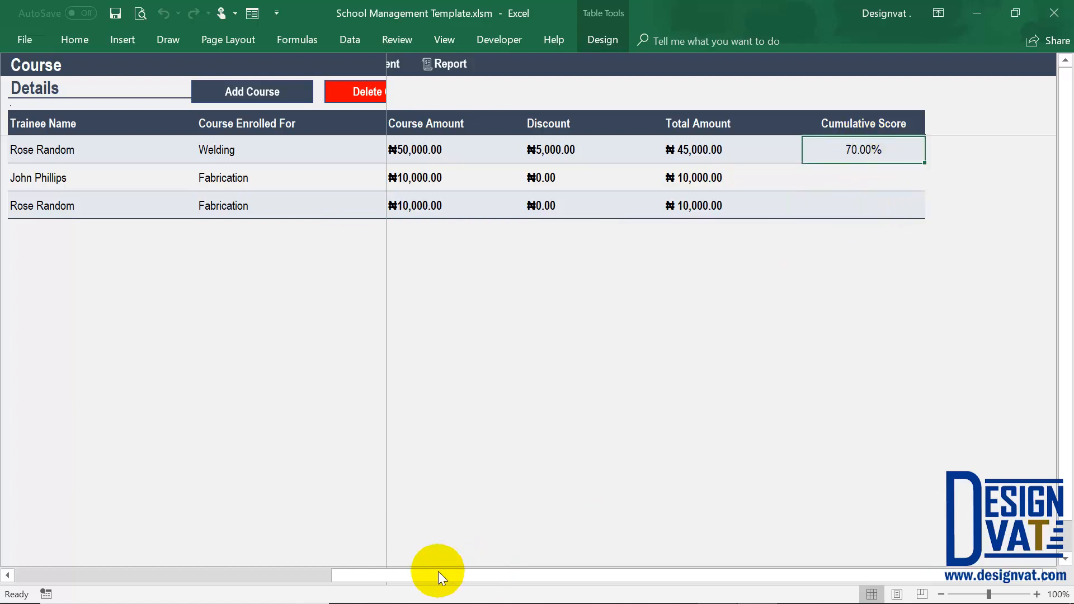
{"action": "left_click_drag", "start_coordinate": [438, 572], "coordinate": [122, 562]}
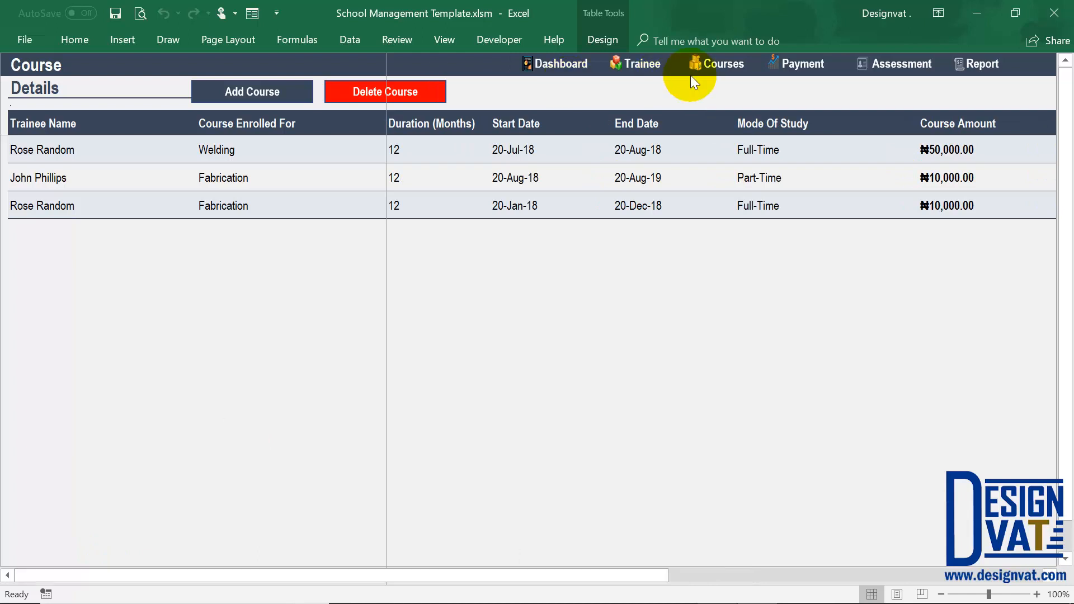
{"action": "left_click", "coordinate": [215, 206]}
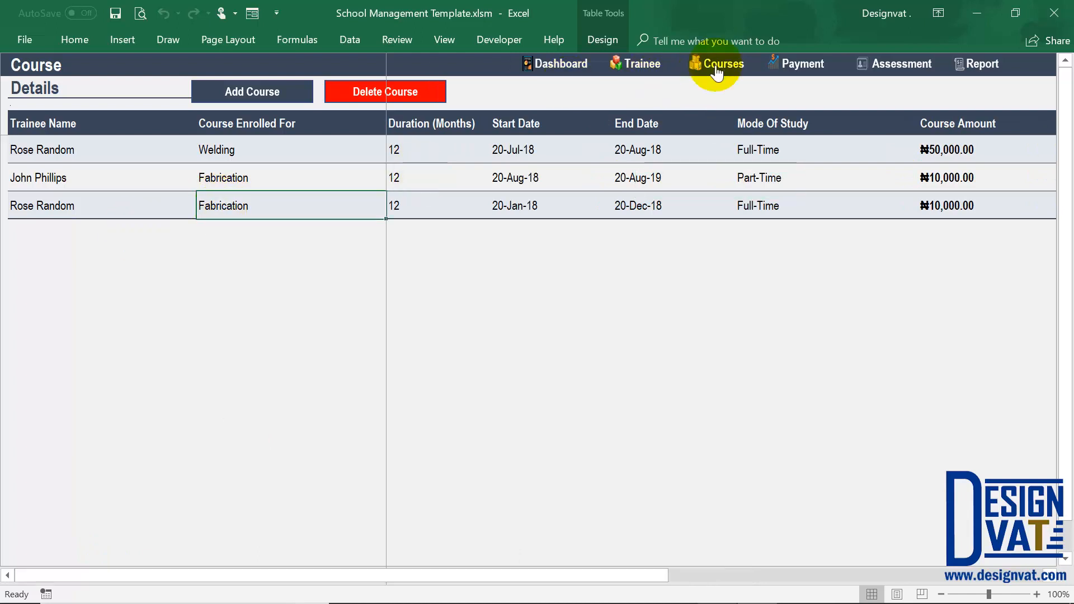
Go to the payment sheet and start a new payment for the trainee enrolled in both courses.
{"action": "left_click", "coordinate": [799, 65]}
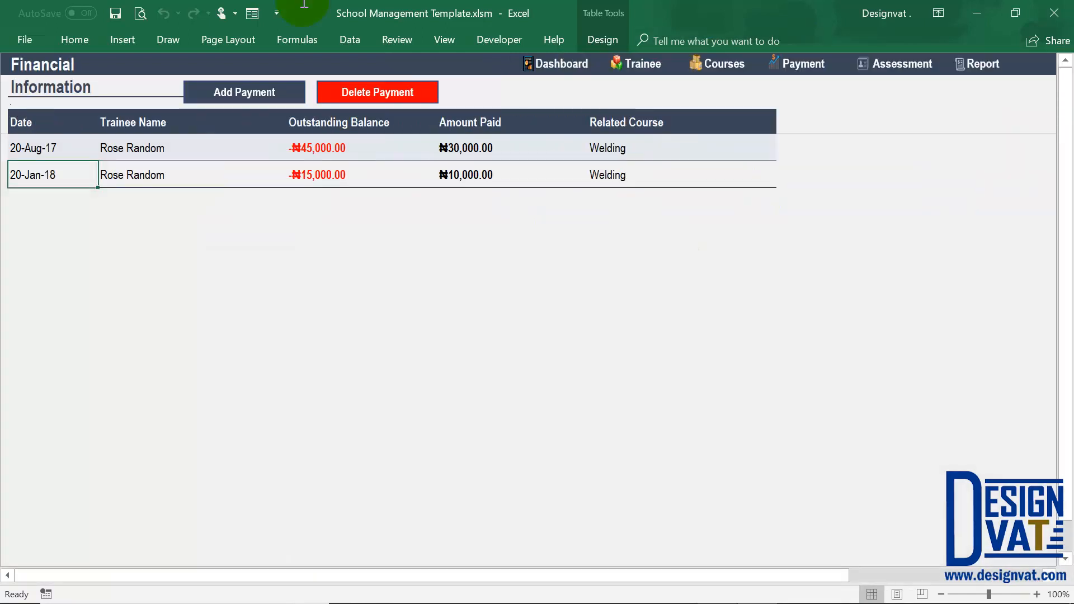
{"action": "left_click", "coordinate": [268, 93]}
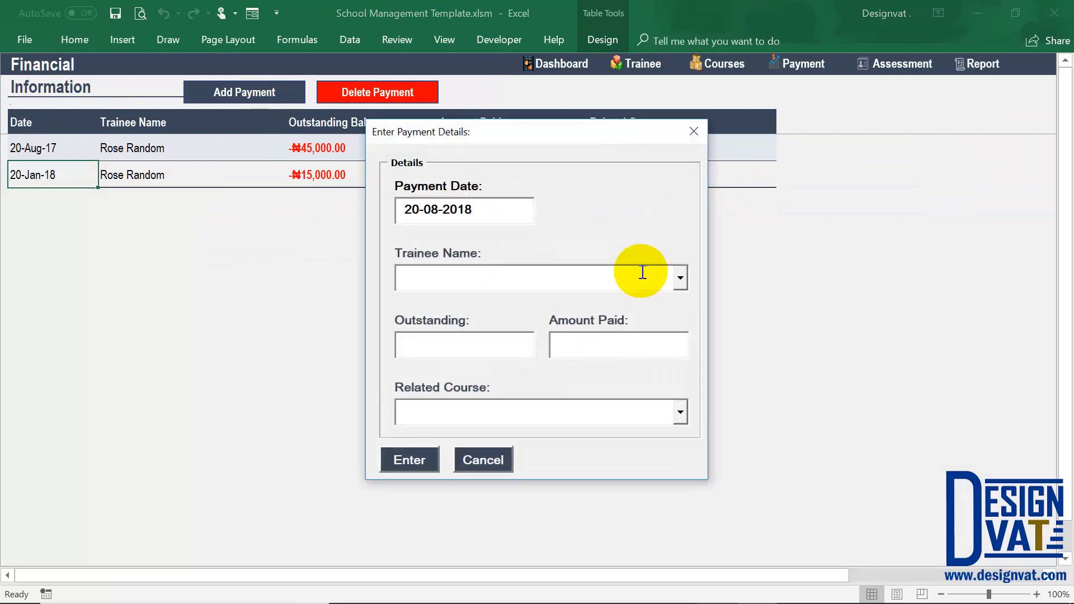
{"action": "left_click", "coordinate": [680, 278]}
{"action": "left_click", "coordinate": [559, 301]}
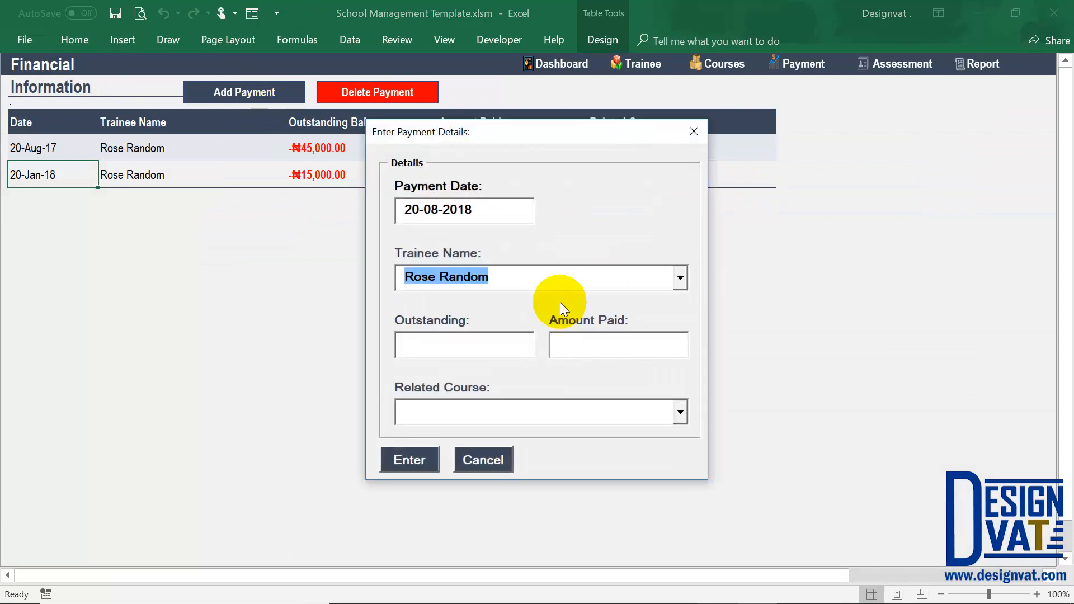
Check the trainee's outstanding balance and enter 15,000 as the amount paid.
{"action": "left_click_drag", "start_coordinate": [487, 342], "coordinate": [367, 367]}
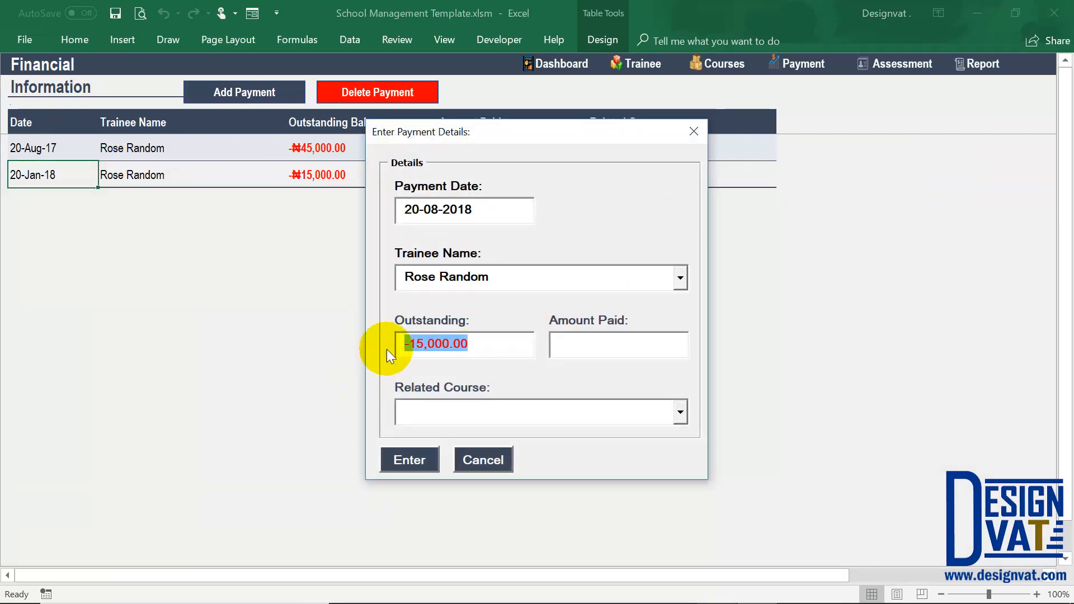
{"action": "left_click_drag", "start_coordinate": [425, 350], "coordinate": [397, 364]}
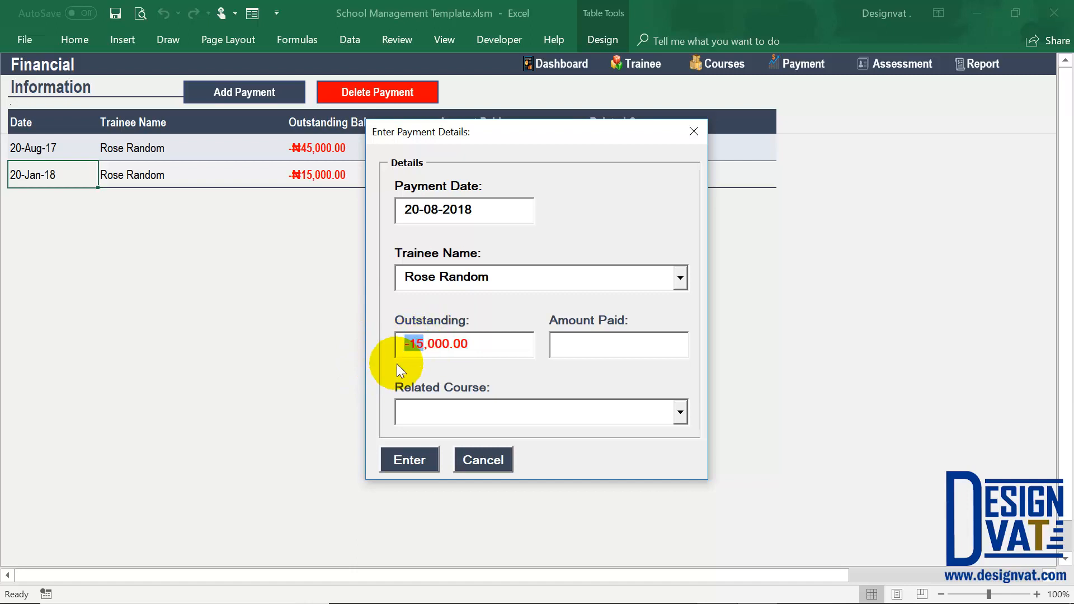
{"action": "left_click", "coordinate": [606, 339]}
{"action": "type", "text": "1"}
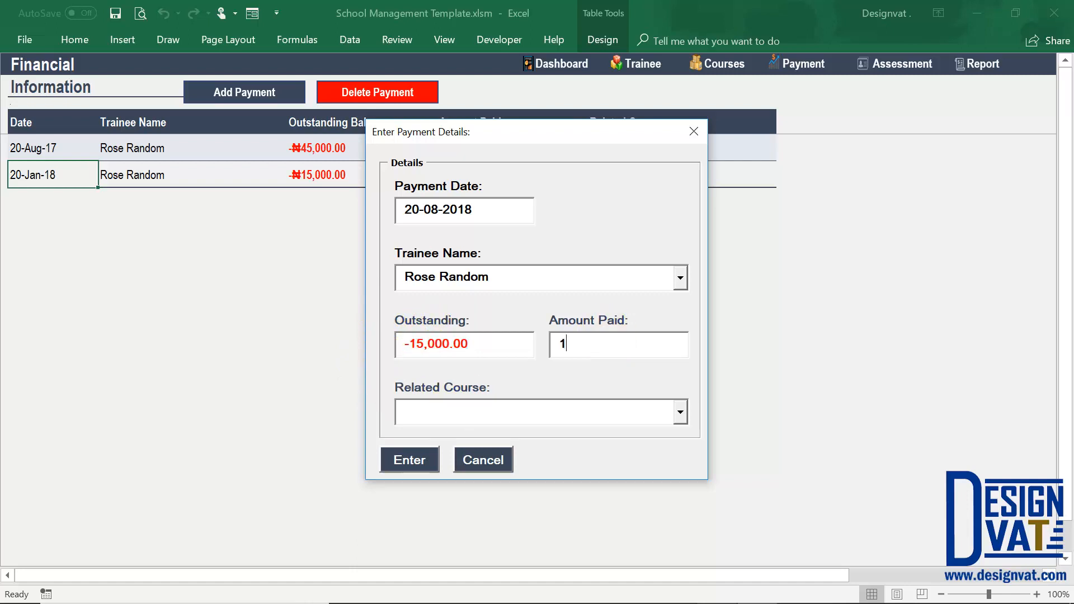
{"action": "type", "text": "5,0000"}
{"action": "key", "text": "Tab"}
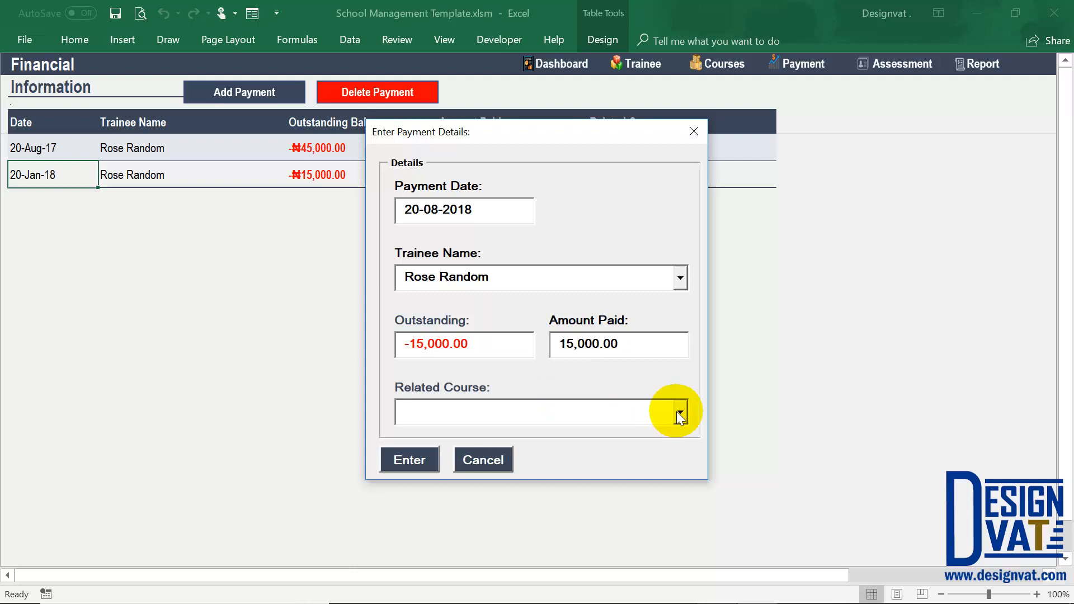
Correct the amount paid in the payment form to 10,000.
{"action": "left_click", "coordinate": [660, 412]}
{"action": "left_click", "coordinate": [574, 343]}
{"action": "key", "text": "BackSpace"}
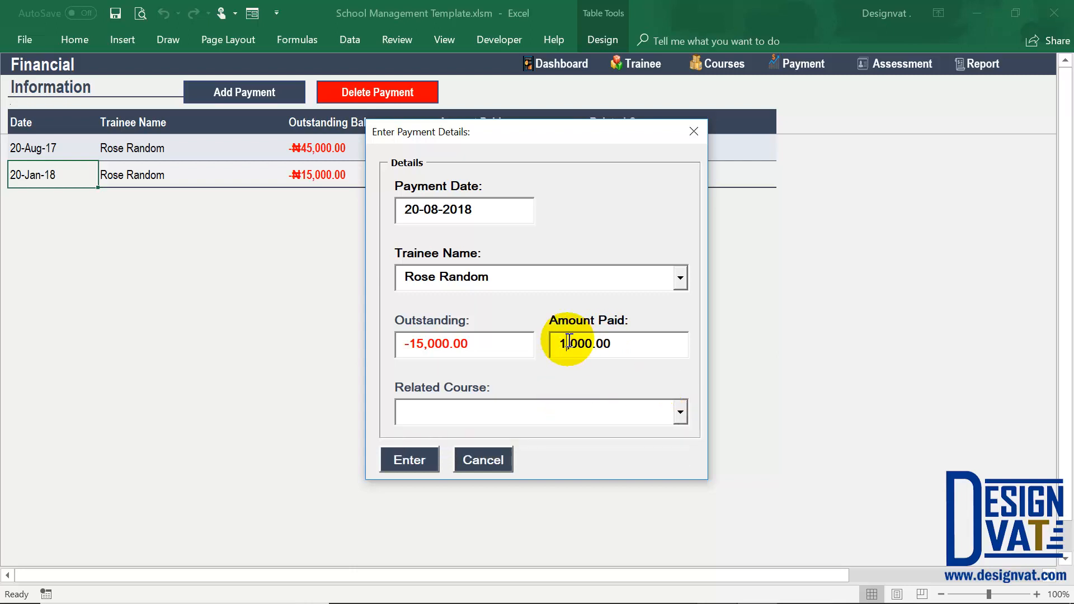
{"action": "type", "text": "0"}
Choose Fabrication as the related course and submit the payment record.
{"action": "left_click", "coordinate": [680, 412]}
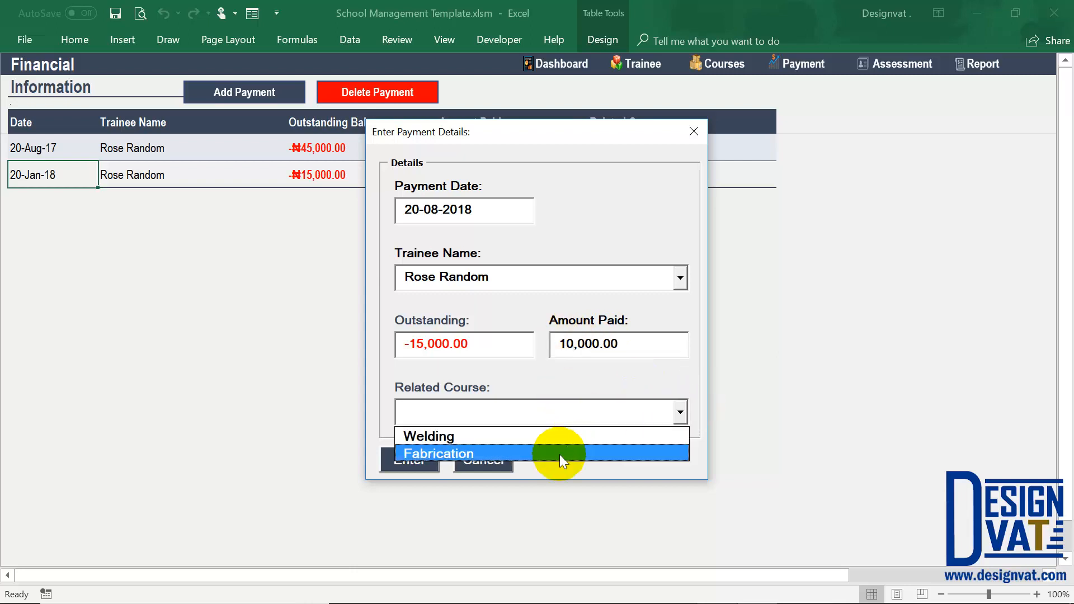
{"action": "left_click", "coordinate": [560, 454]}
{"action": "left_click", "coordinate": [436, 448]}
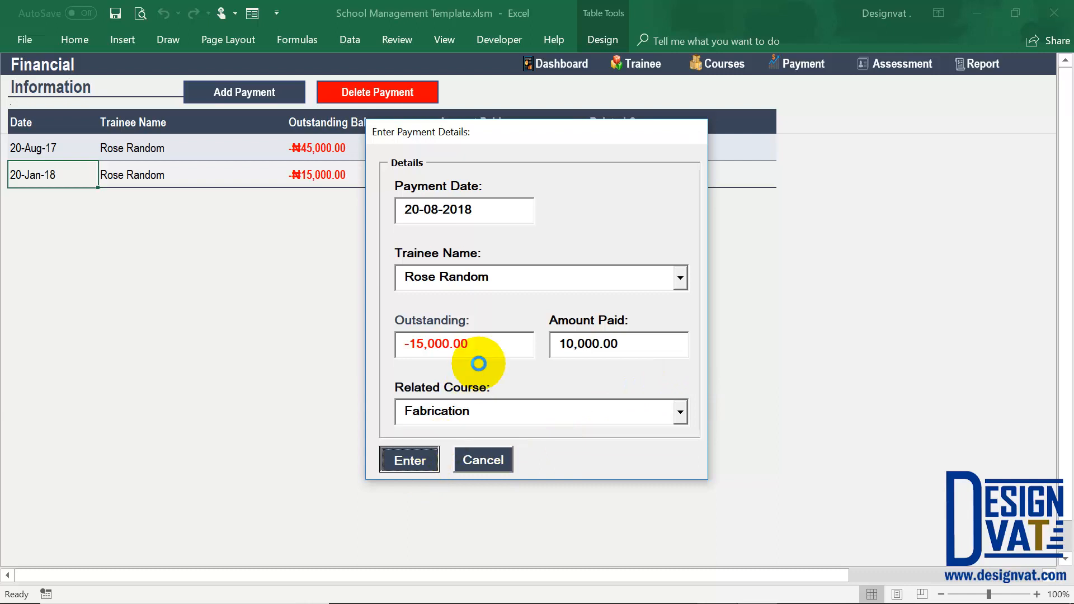
{"action": "left_click", "coordinate": [537, 364]}
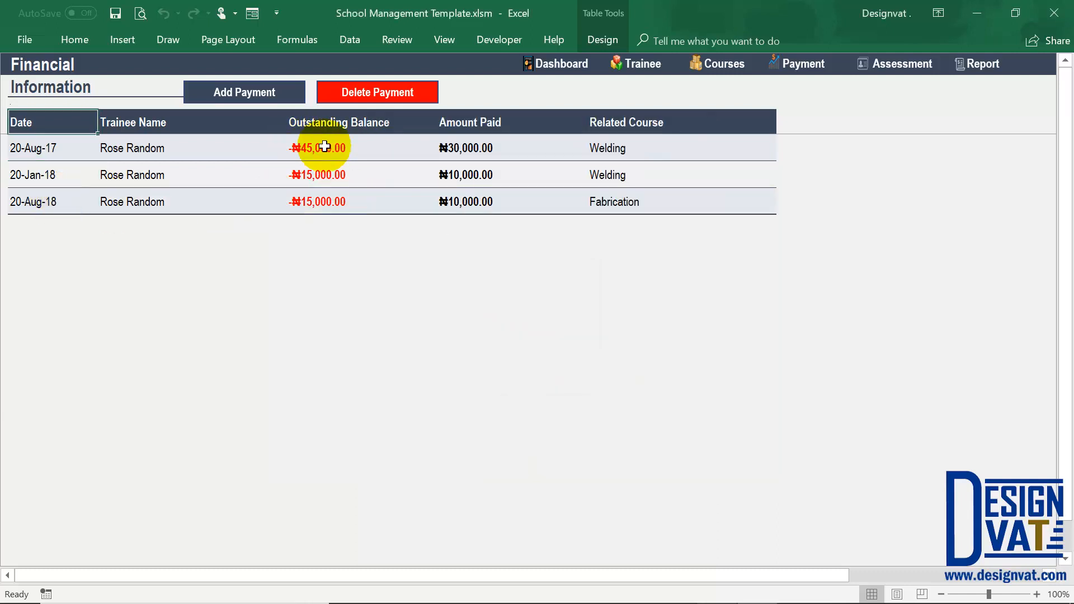
Review the amounts paid and their related courses across the trainee's payment records.
{"action": "left_click_drag", "start_coordinate": [470, 148], "coordinate": [492, 207]}
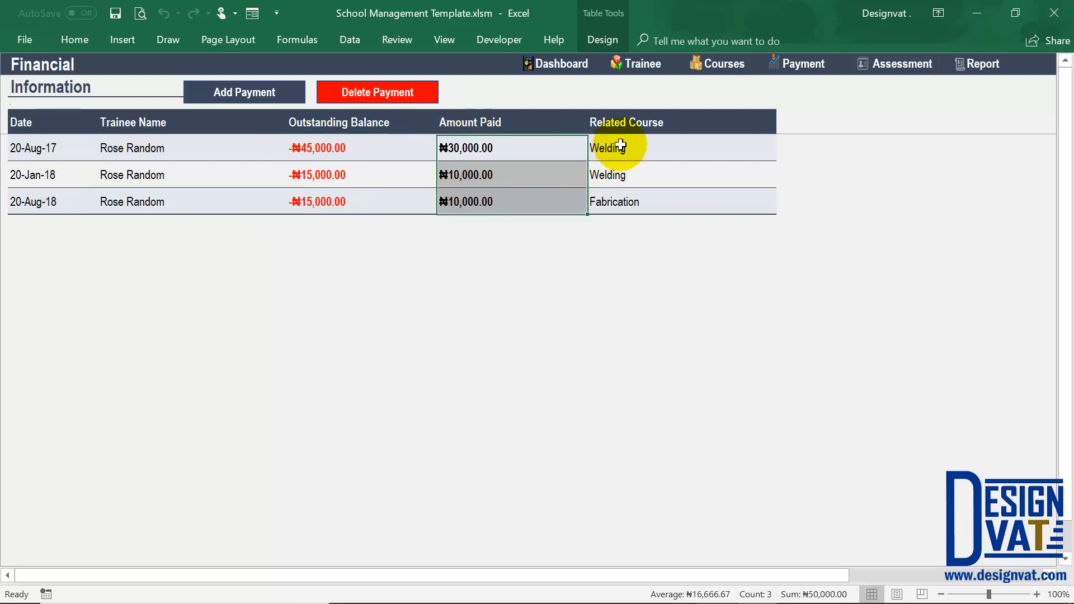
{"action": "left_click_drag", "start_coordinate": [620, 145], "coordinate": [615, 207]}
{"action": "left_click", "coordinate": [481, 144]}
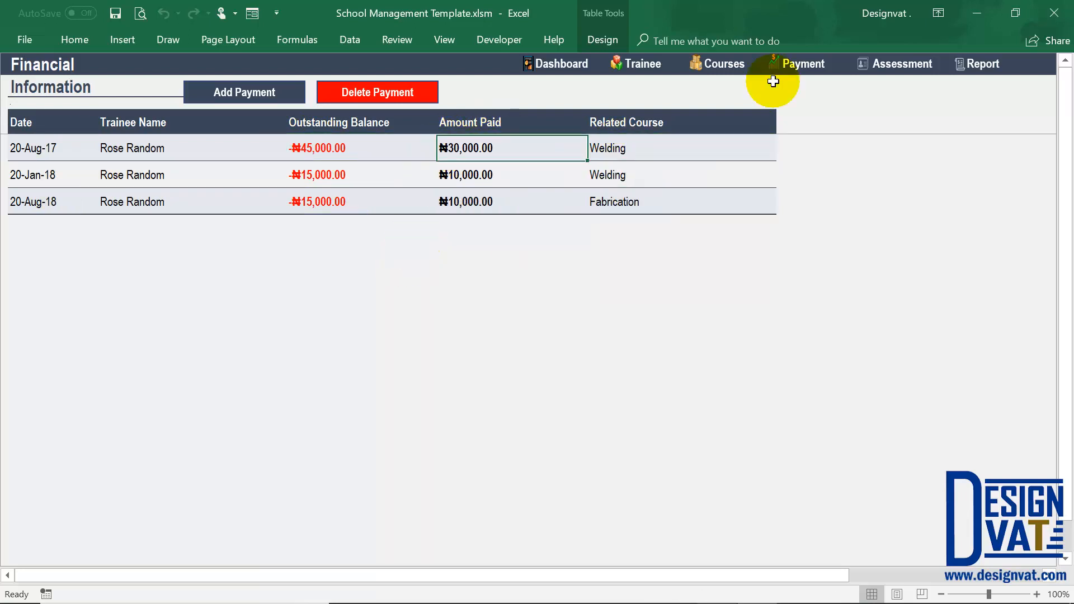
Go to the assessment sheet and start a new assessment dated 20-02-2018.
{"action": "left_click", "coordinate": [891, 70]}
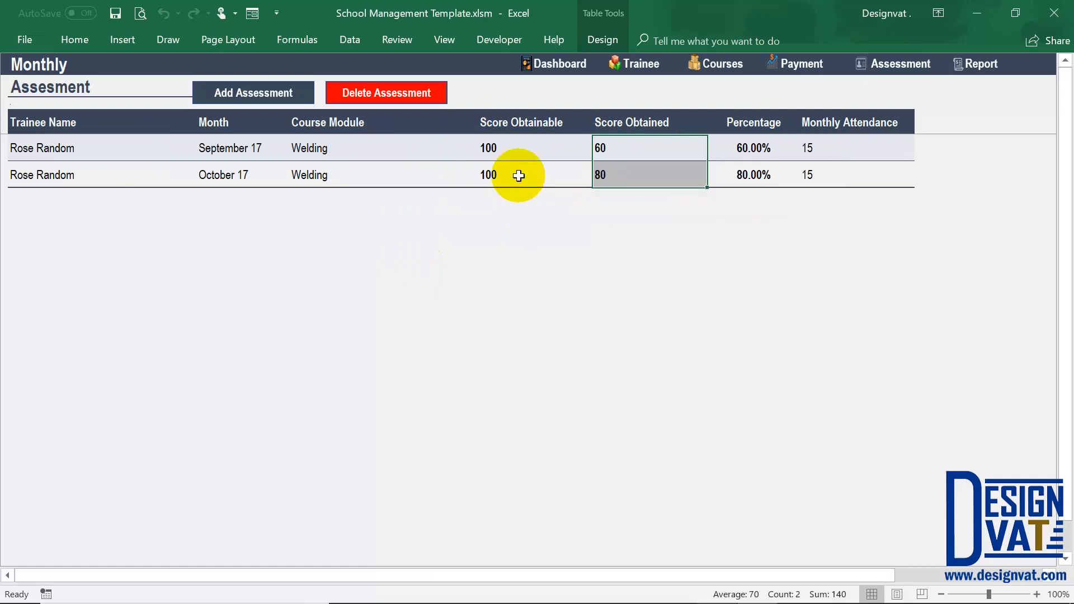
{"action": "left_click", "coordinate": [509, 149]}
{"action": "left_click", "coordinate": [244, 99]}
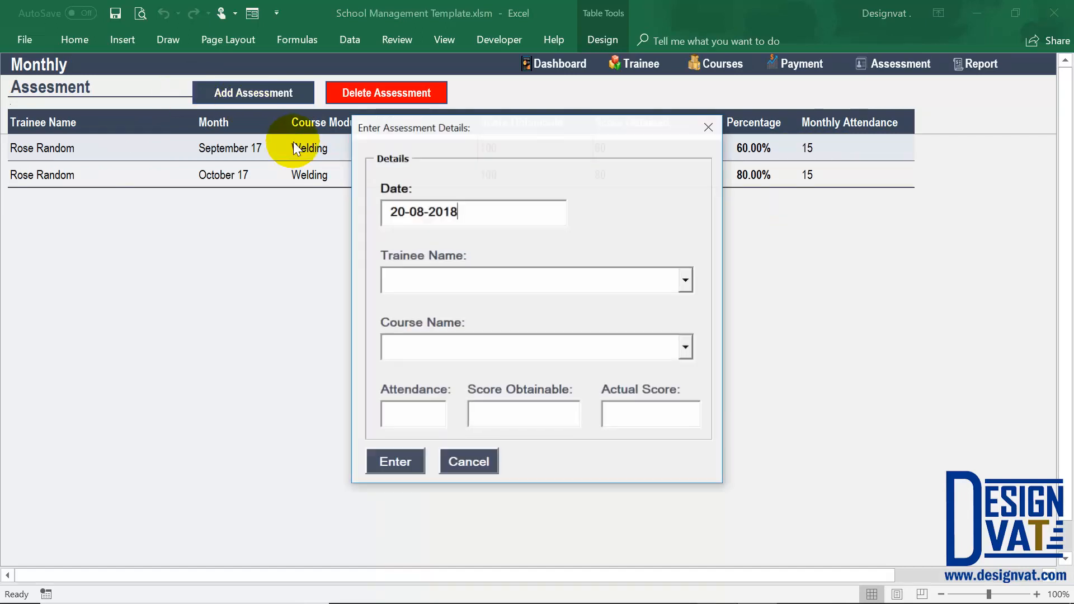
{"action": "left_click", "coordinate": [416, 203]}
{"action": "key", "text": "Delete"}
{"action": "type", "text": "2"}
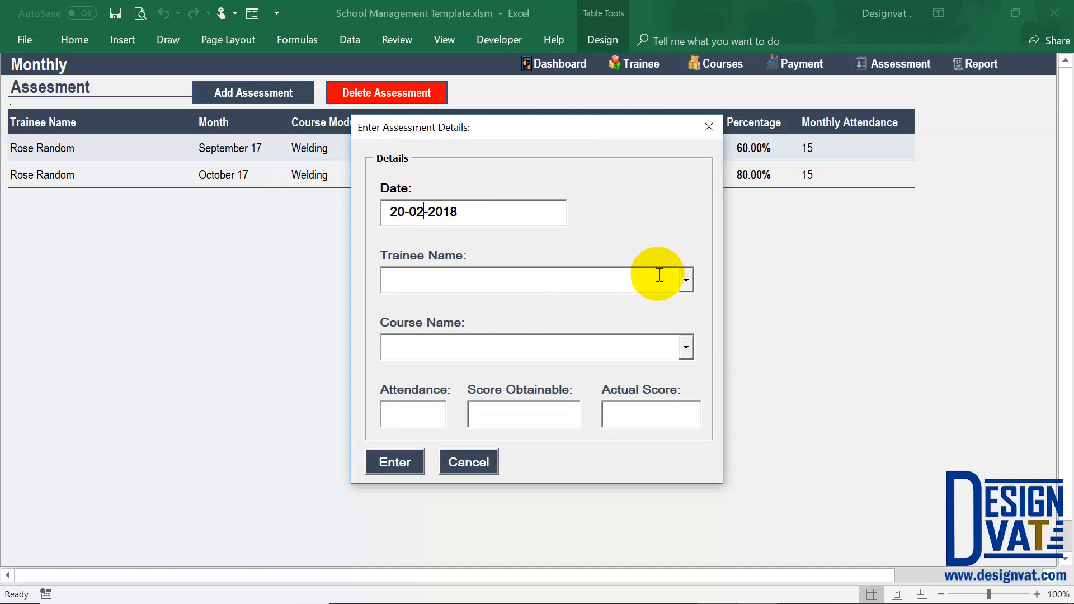
Choose the trainee enrolled in both courses and set the assessment's course to Fabrication.
{"action": "left_click", "coordinate": [683, 280]}
{"action": "left_click", "coordinate": [612, 301]}
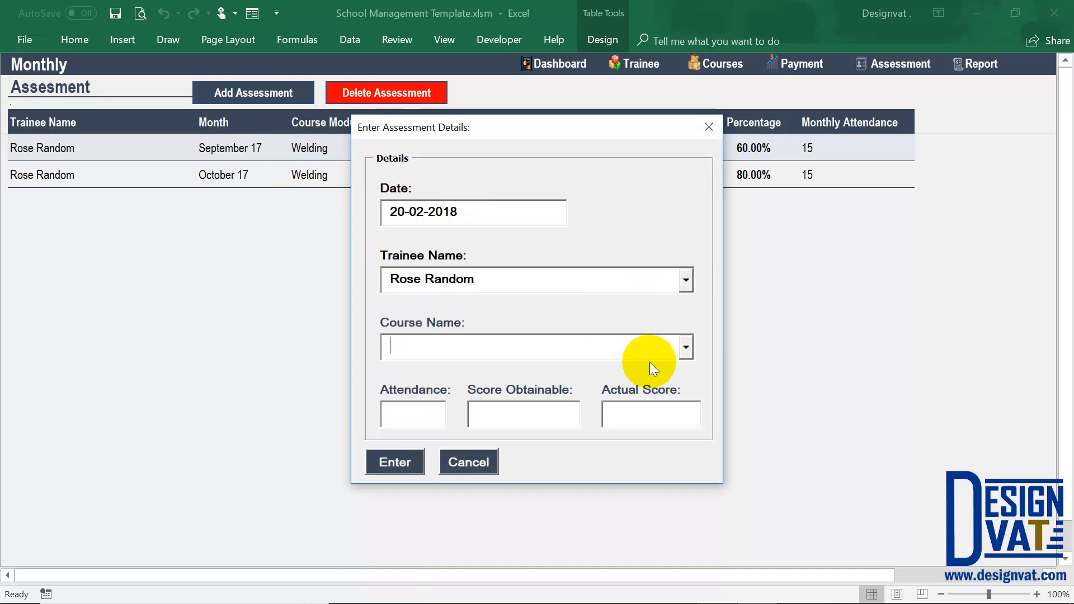
{"action": "left_click", "coordinate": [686, 348]}
{"action": "left_click", "coordinate": [548, 385]}
Enter attendance 15, score obtainable 100 and actual score 50, and submit the assessment record.
{"action": "left_click", "coordinate": [427, 415]}
{"action": "type", "text": "1"}
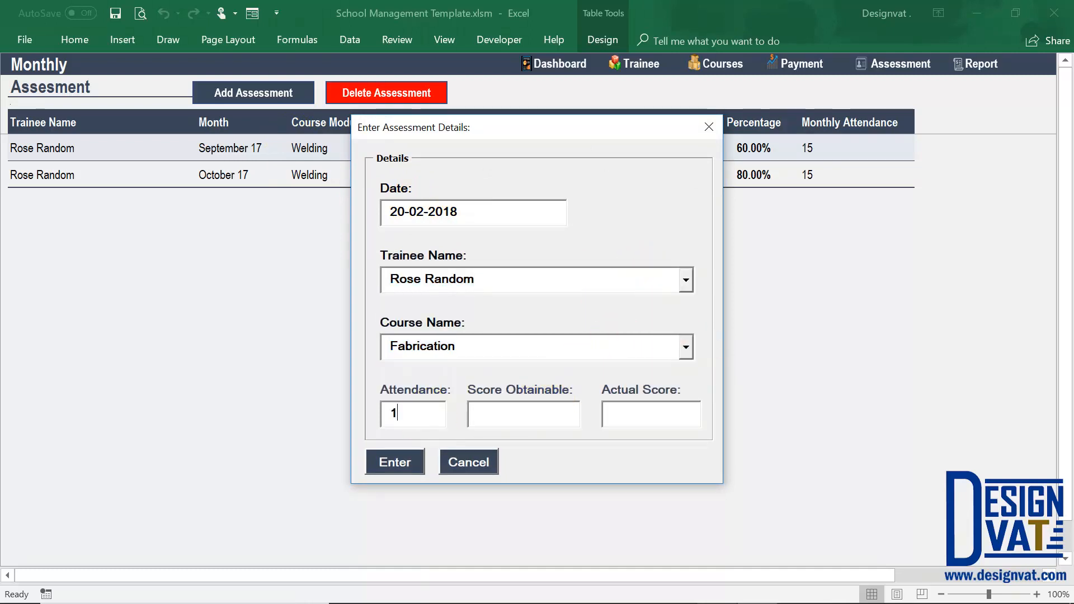
{"action": "type", "text": "5"}
{"action": "key", "text": "Tab"}
{"action": "type", "text": "100"}
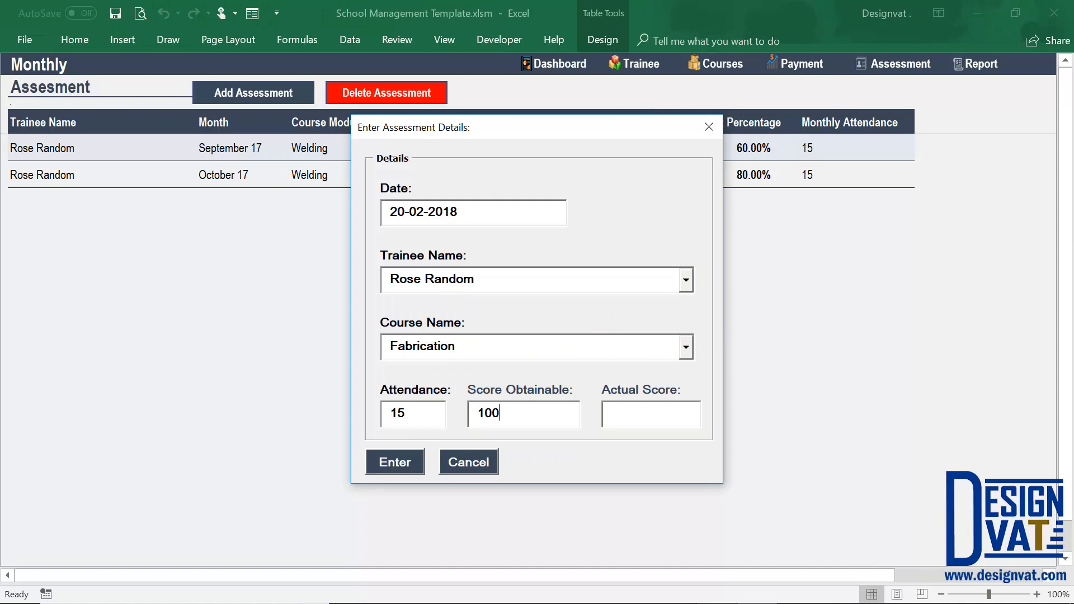
{"action": "key", "text": "Tab"}
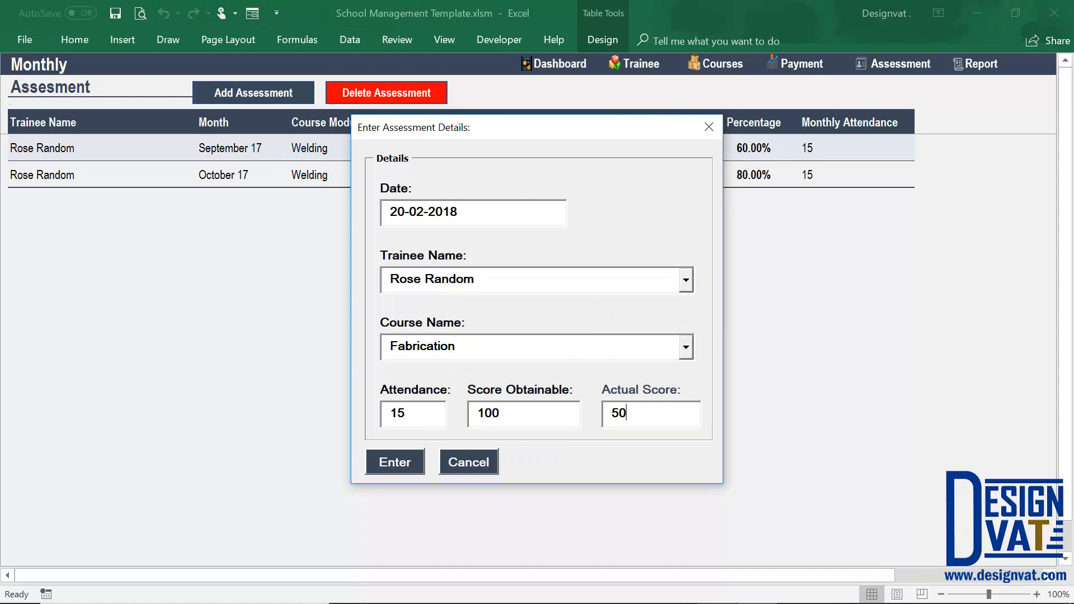
{"action": "left_click", "coordinate": [386, 459]}
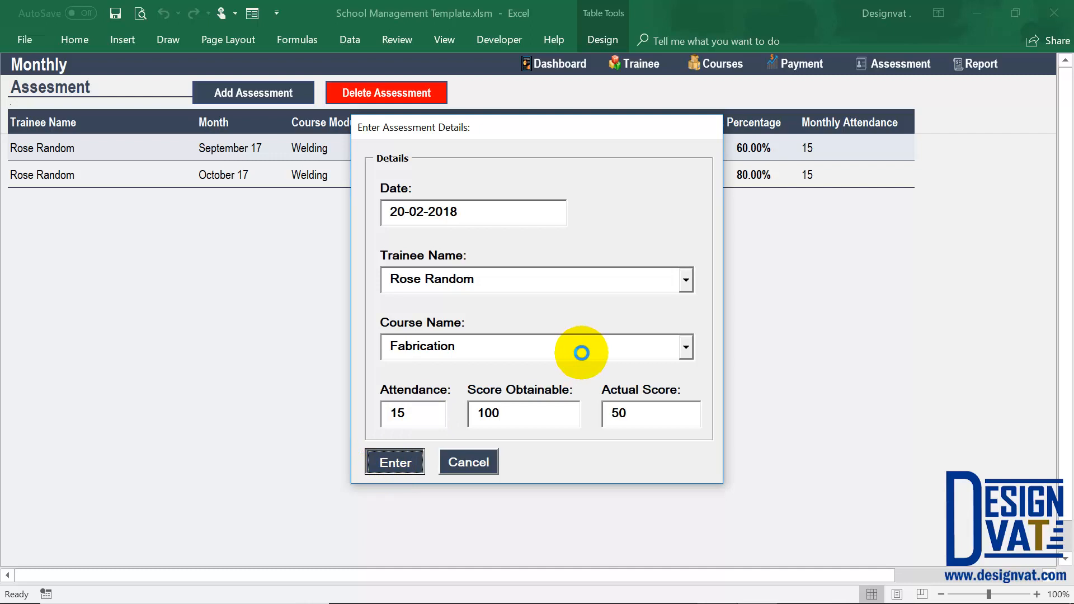
{"action": "left_click", "coordinate": [573, 364]}
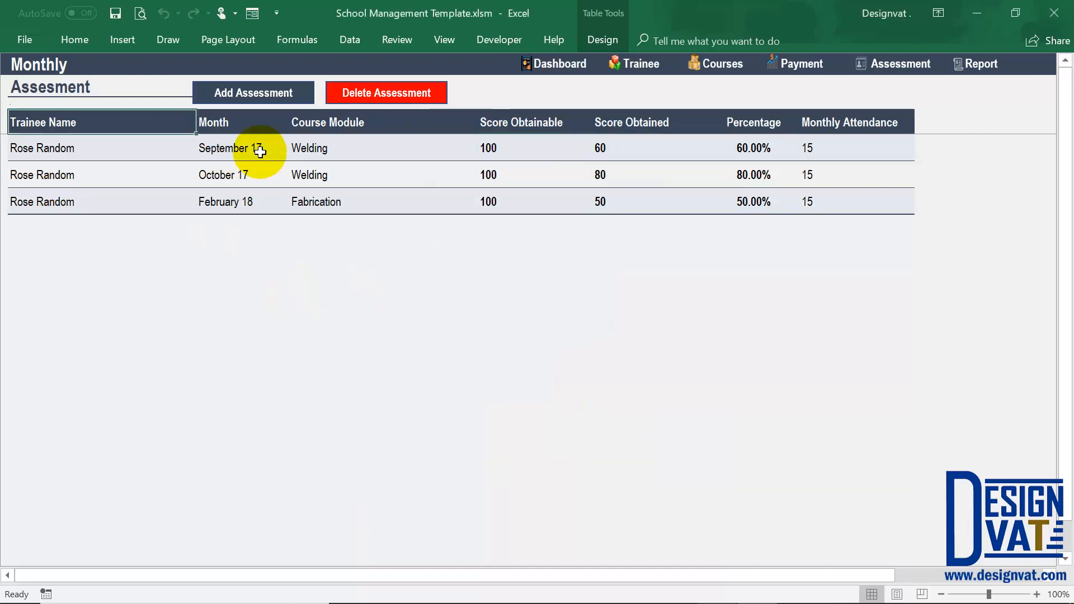
Compare the months and course modules of the Welding assessments with those of the Fabrication assessment.
{"action": "left_click_drag", "start_coordinate": [249, 151], "coordinate": [240, 177]}
{"action": "left_click_drag", "start_coordinate": [321, 150], "coordinate": [315, 175]}
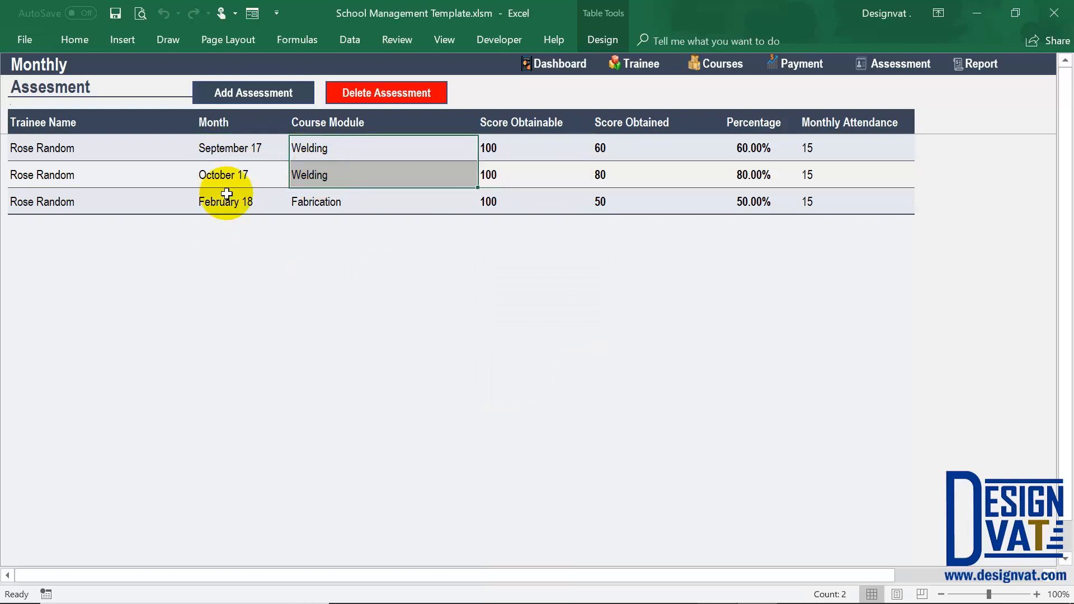
{"action": "left_click_drag", "start_coordinate": [216, 201], "coordinate": [335, 208]}
{"action": "left_click", "coordinate": [322, 202]}
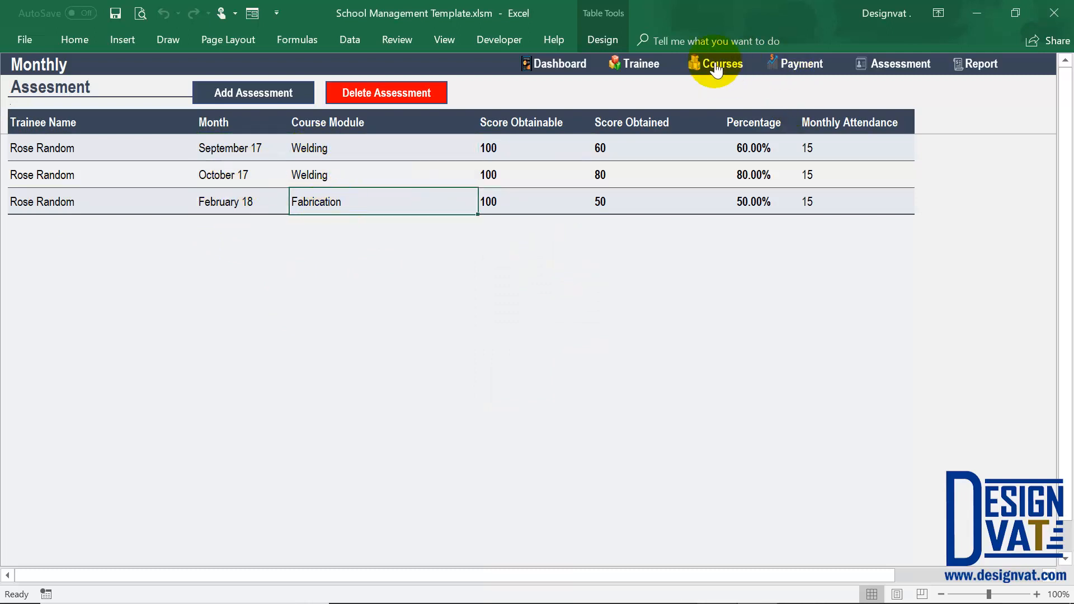
{"action": "left_click", "coordinate": [328, 147]}
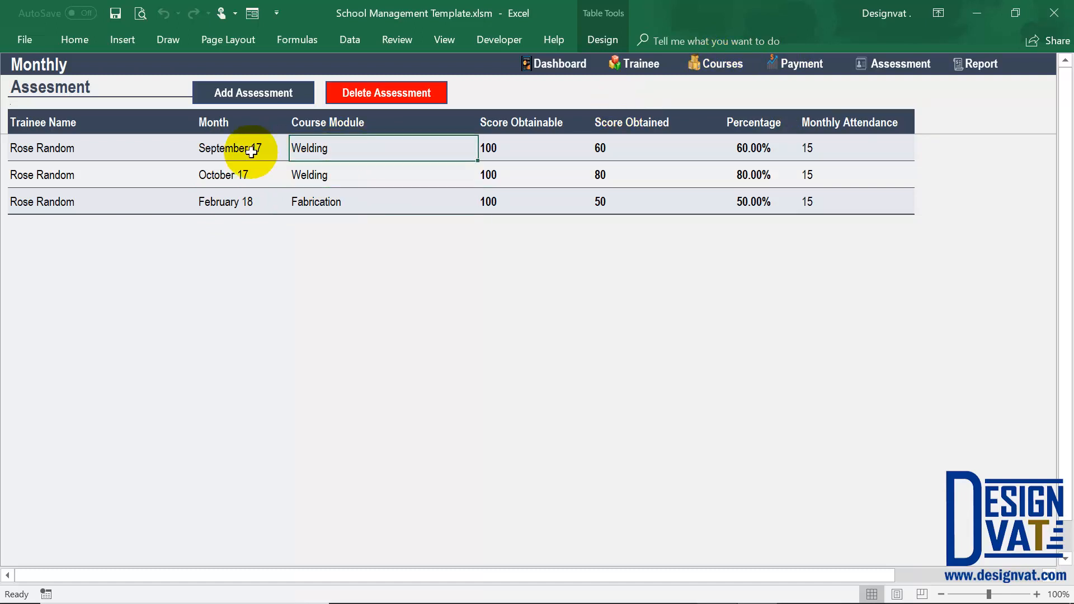
{"action": "left_click", "coordinate": [251, 151], "text": "shift"}
{"action": "left_click", "coordinate": [316, 203]}
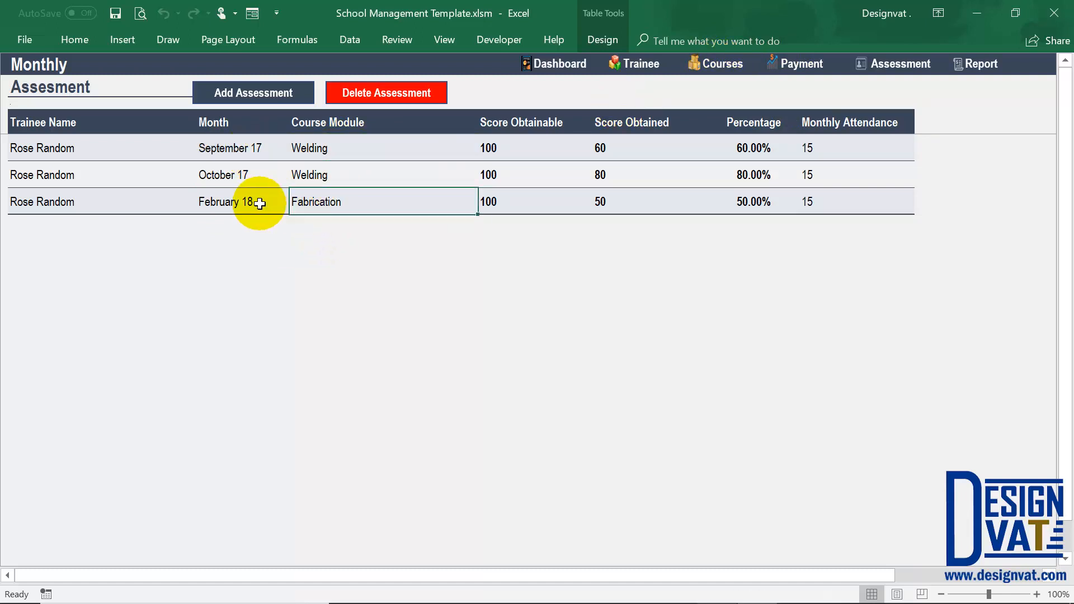
{"action": "left_click", "coordinate": [259, 203], "text": "shift"}
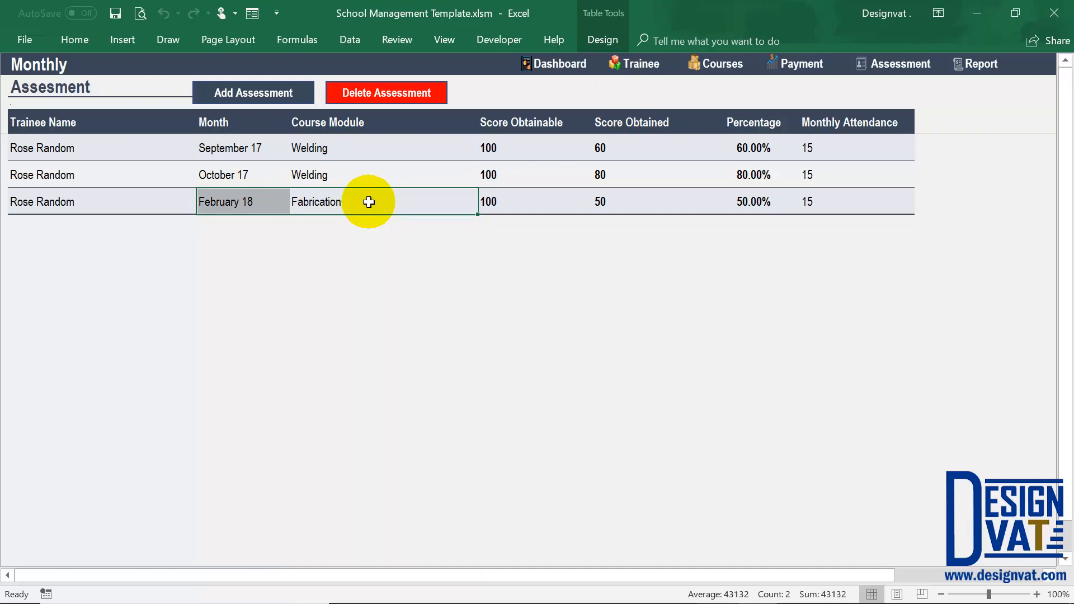
Go to the course sheet and check how the cumulative score is tracked separately for the trainee's Welding and Fabrication courses.
{"action": "left_click", "coordinate": [722, 63]}
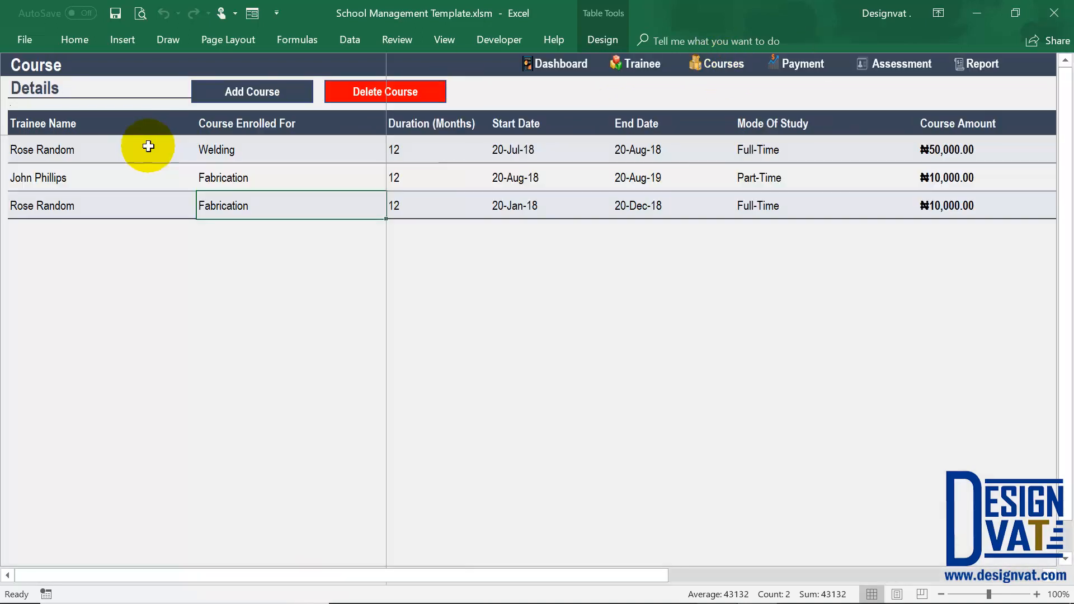
{"action": "left_click", "coordinate": [136, 151]}
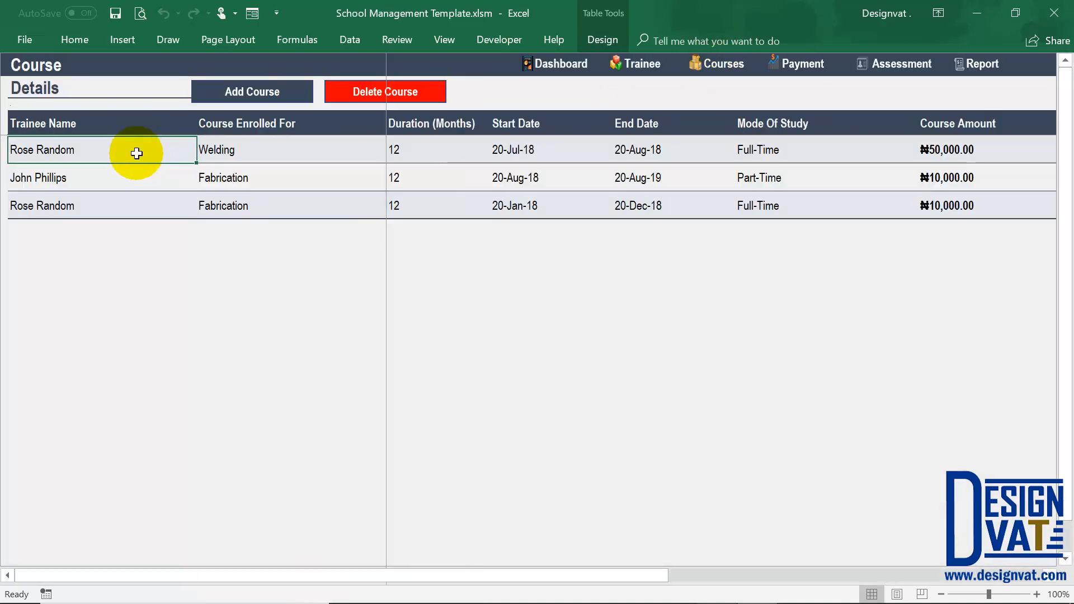
{"action": "left_click_drag", "start_coordinate": [531, 579], "coordinate": [951, 220]}
{"action": "left_click_drag", "start_coordinate": [871, 159], "coordinate": [875, 155]}
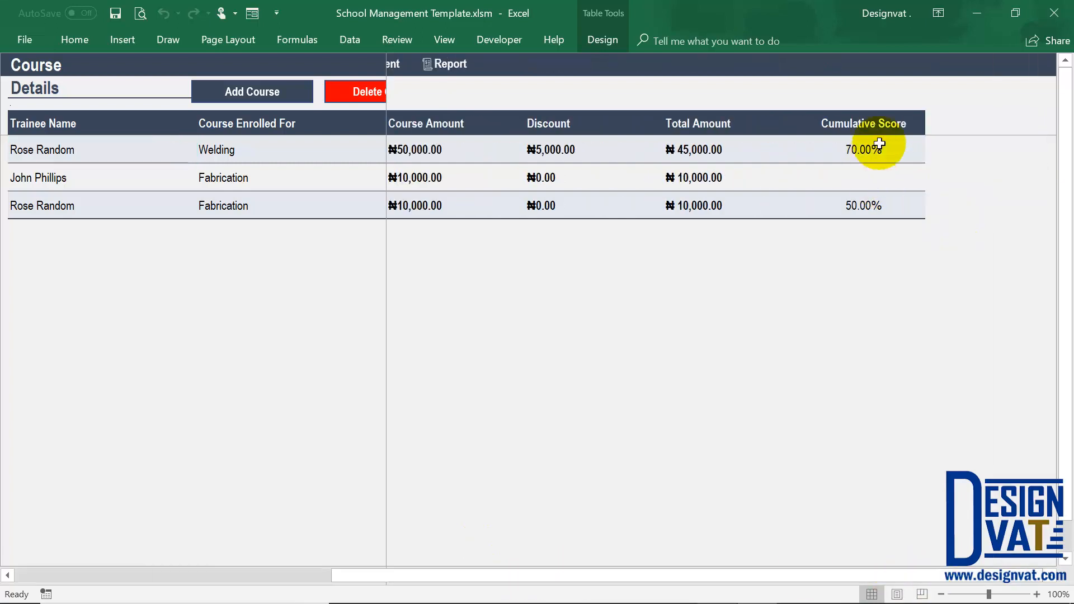
{"action": "left_click", "coordinate": [877, 150]}
{"action": "left_click", "coordinate": [64, 146]}
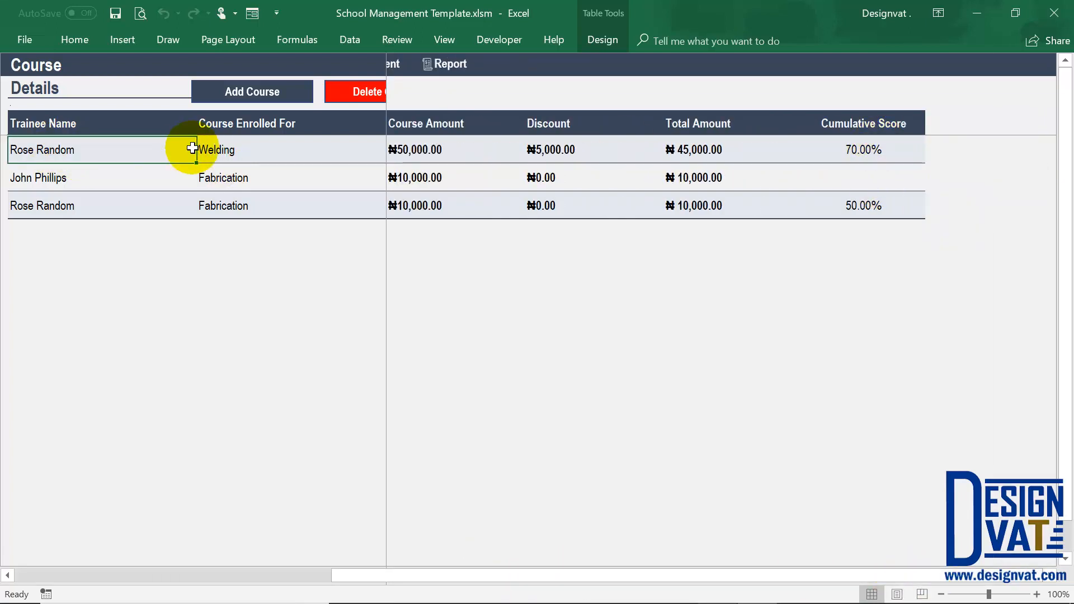
{"action": "left_click", "coordinate": [227, 148]}
{"action": "left_click", "coordinate": [214, 203]}
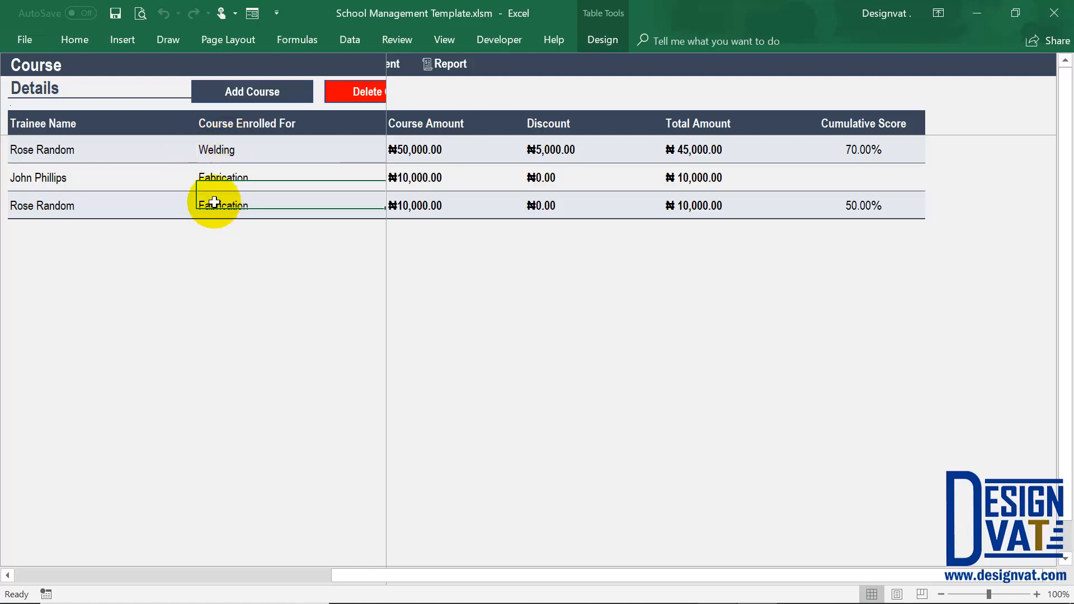
{"action": "left_click", "coordinate": [870, 204]}
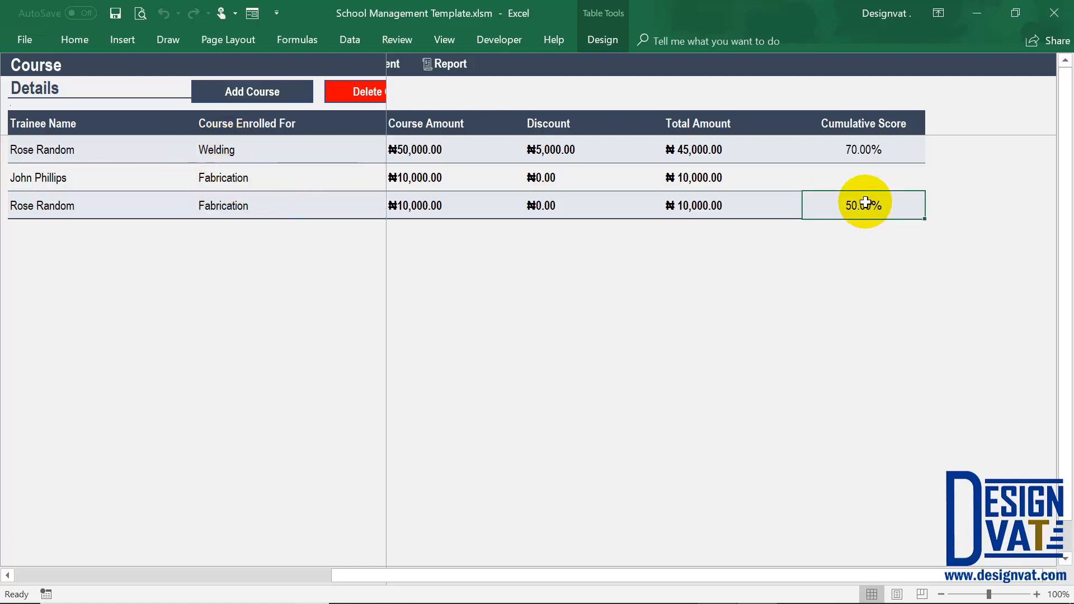
{"action": "left_click", "coordinate": [846, 147]}
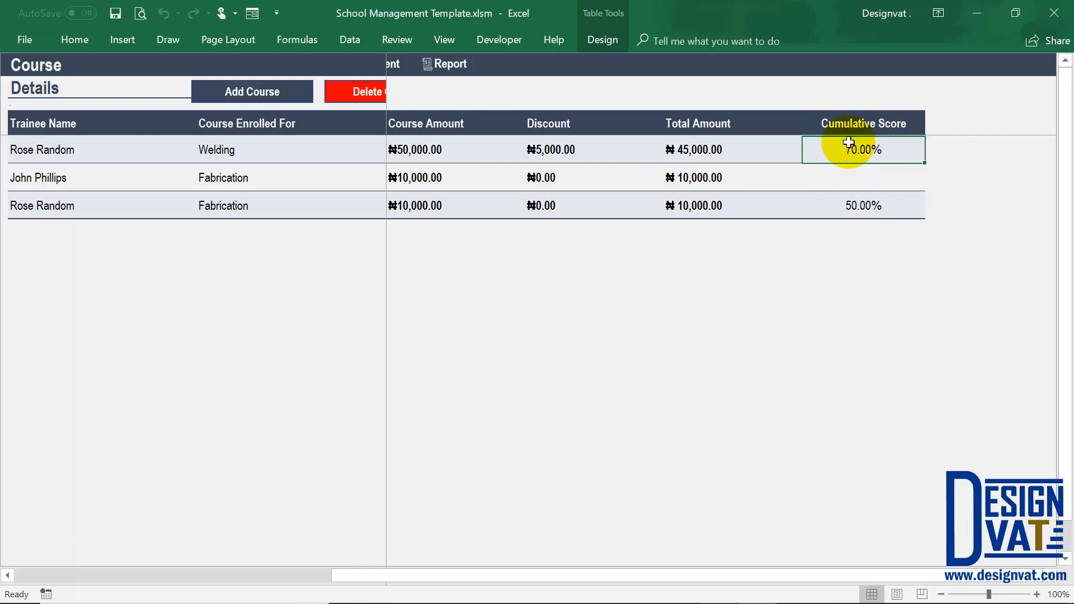
{"action": "left_click", "coordinate": [246, 148]}
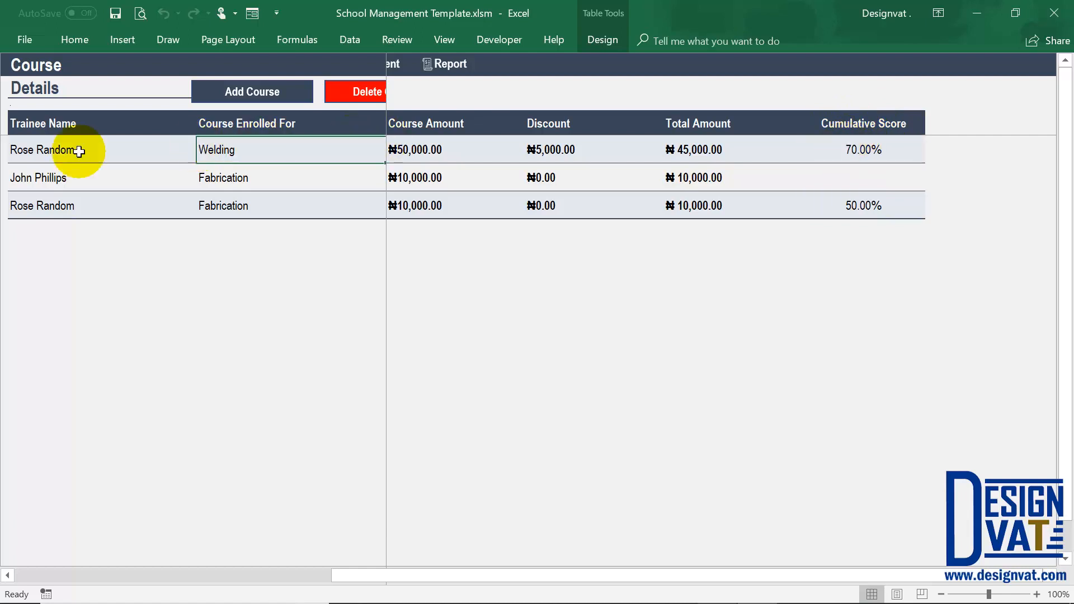
{"action": "left_click", "coordinate": [79, 151]}
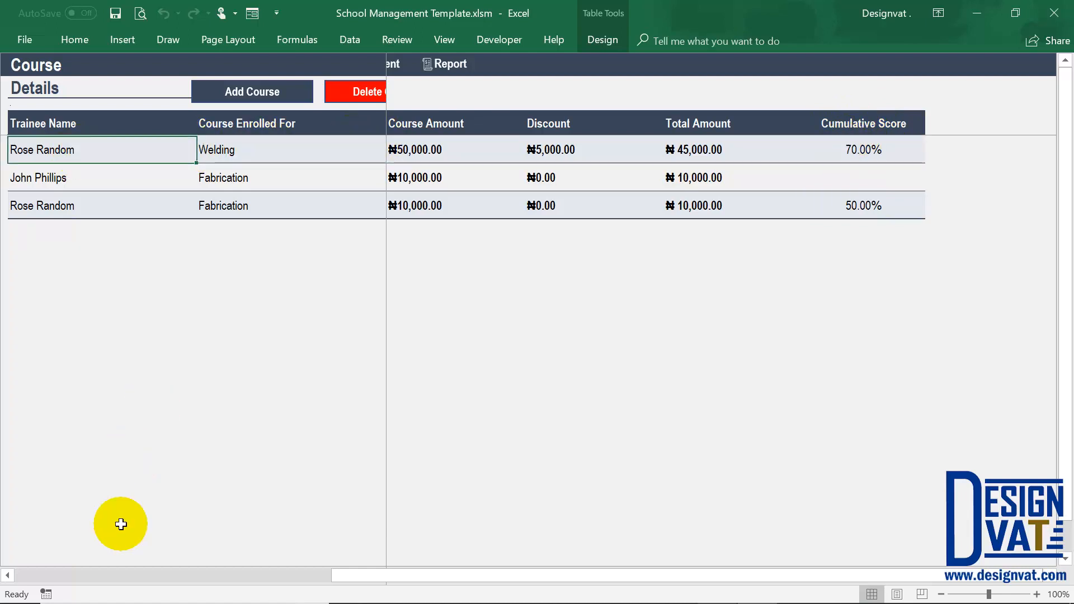
Return to the assessment sheet and view the blank assessment entry form without adding a record.
{"action": "left_click", "coordinate": [86, 575]}
{"action": "left_click", "coordinate": [858, 62]}
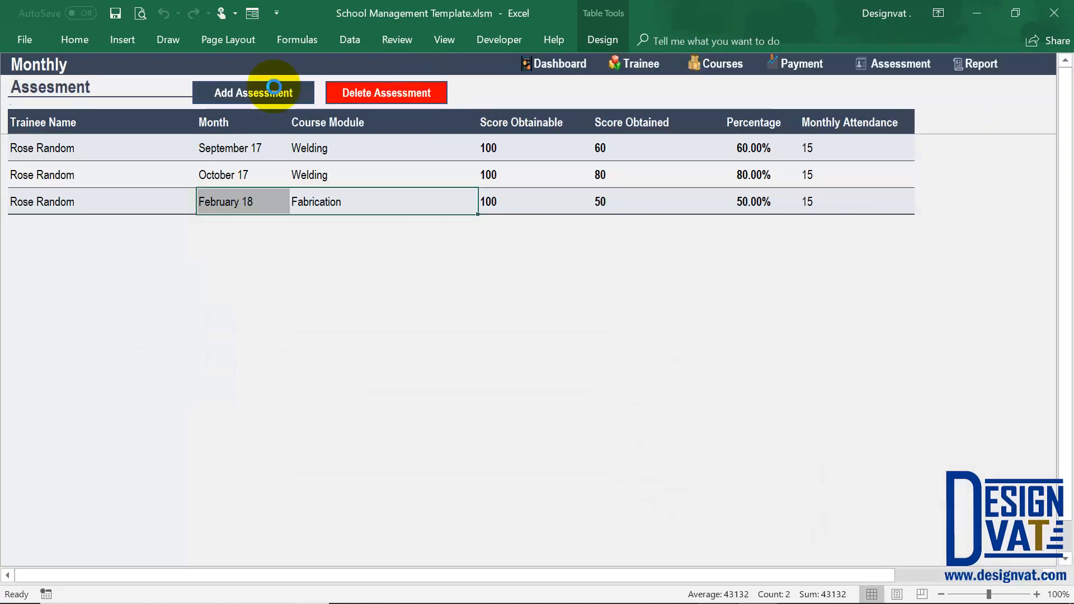
{"action": "left_click", "coordinate": [281, 92]}
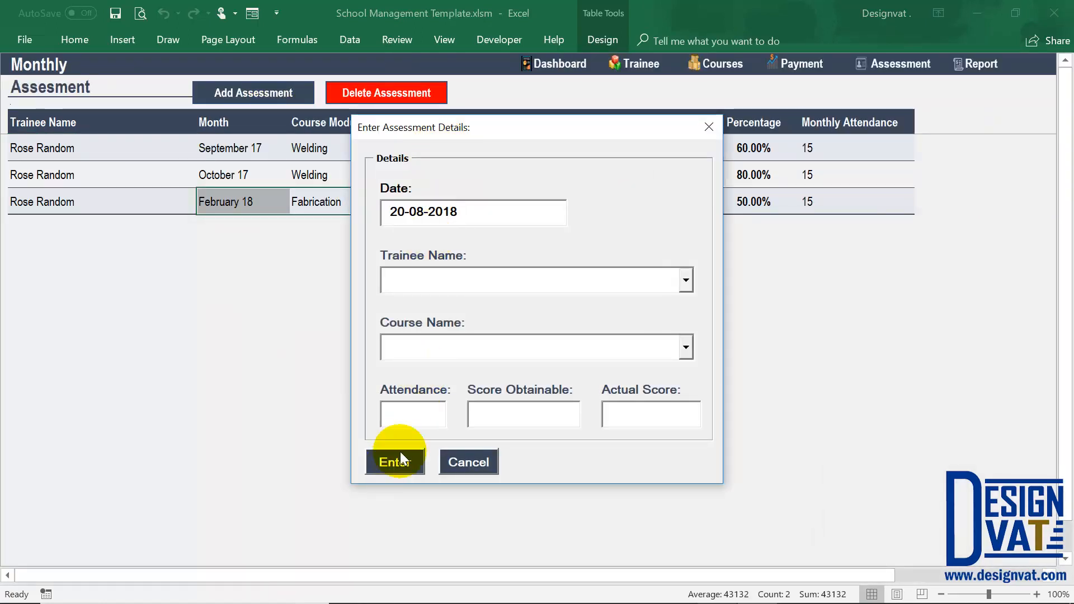
{"action": "left_click", "coordinate": [467, 465]}
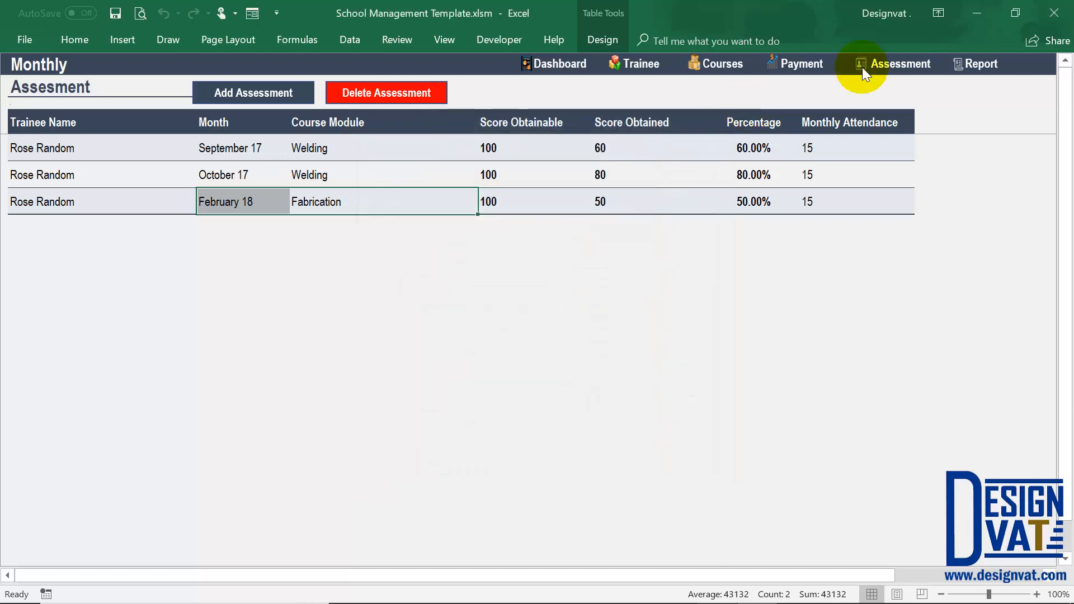
{"action": "left_click", "coordinate": [441, 142]}
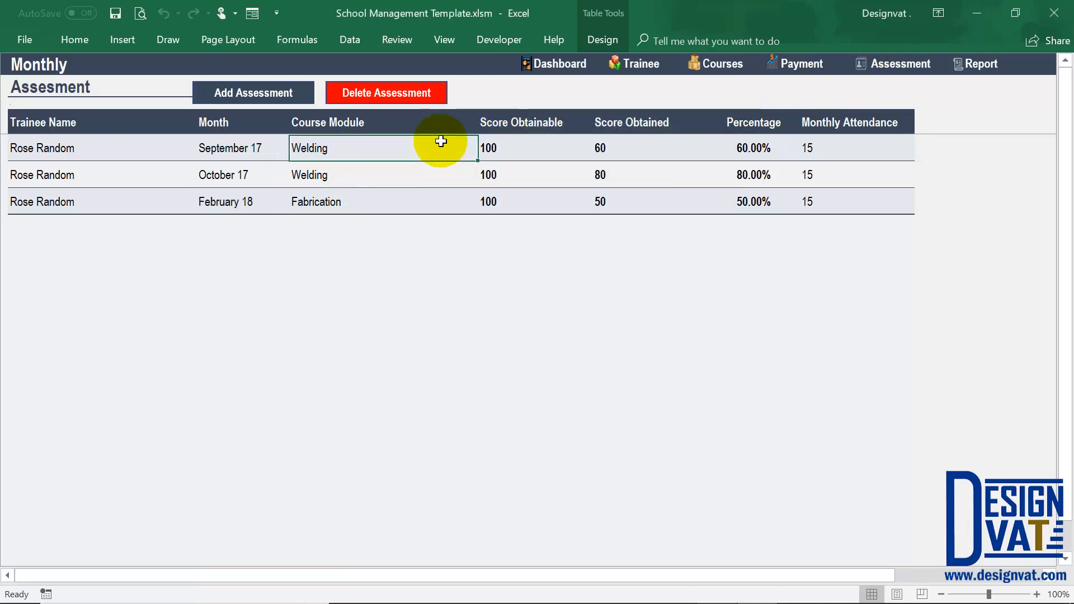
Go to the reports dashboard and open the monthly enrollment course report.
{"action": "left_click", "coordinate": [986, 66]}
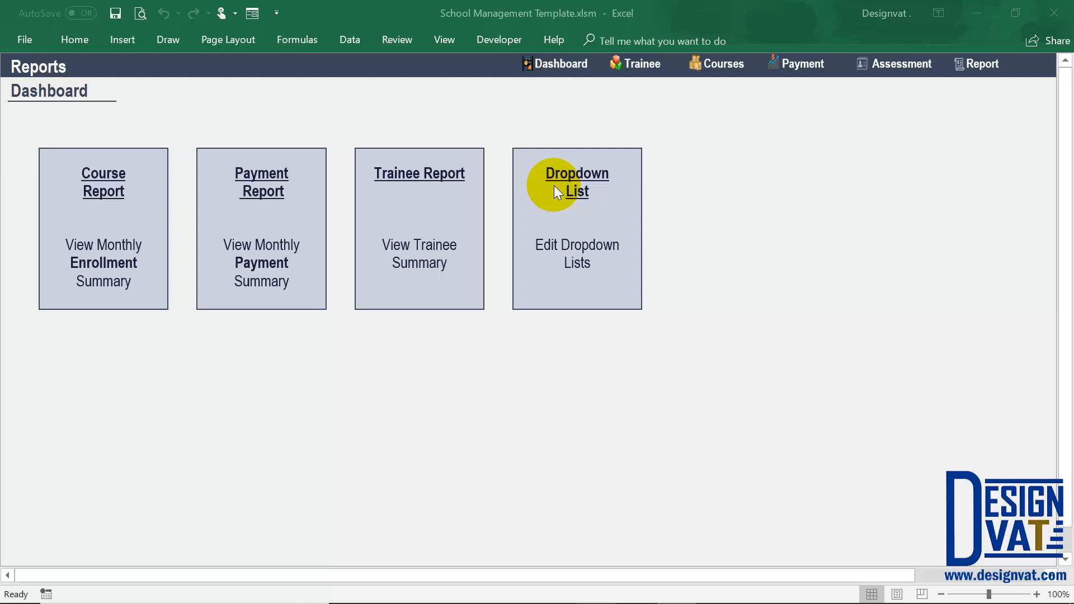
{"action": "left_click", "coordinate": [113, 189]}
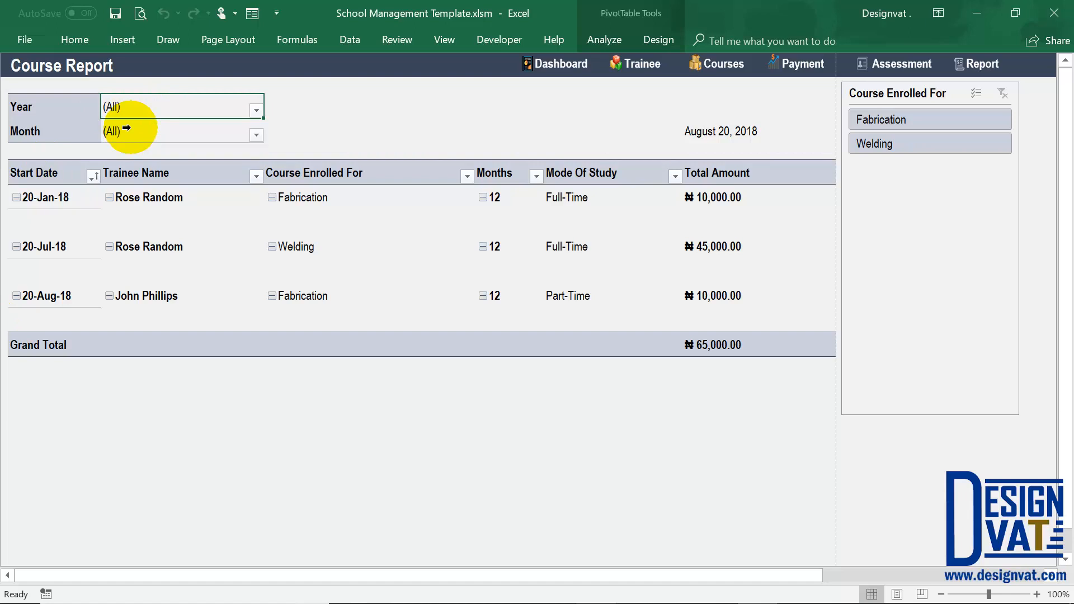
Review the trainee names, start dates and grand total in the unfiltered course report.
{"action": "left_click_drag", "start_coordinate": [167, 196], "coordinate": [150, 303]}
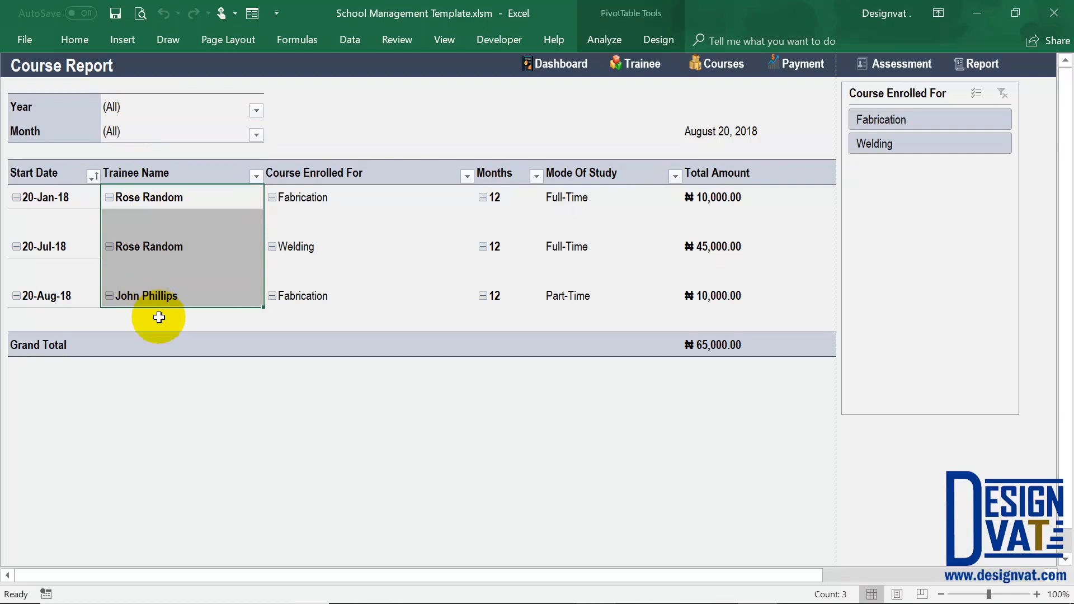
{"action": "left_click", "coordinate": [62, 197]}
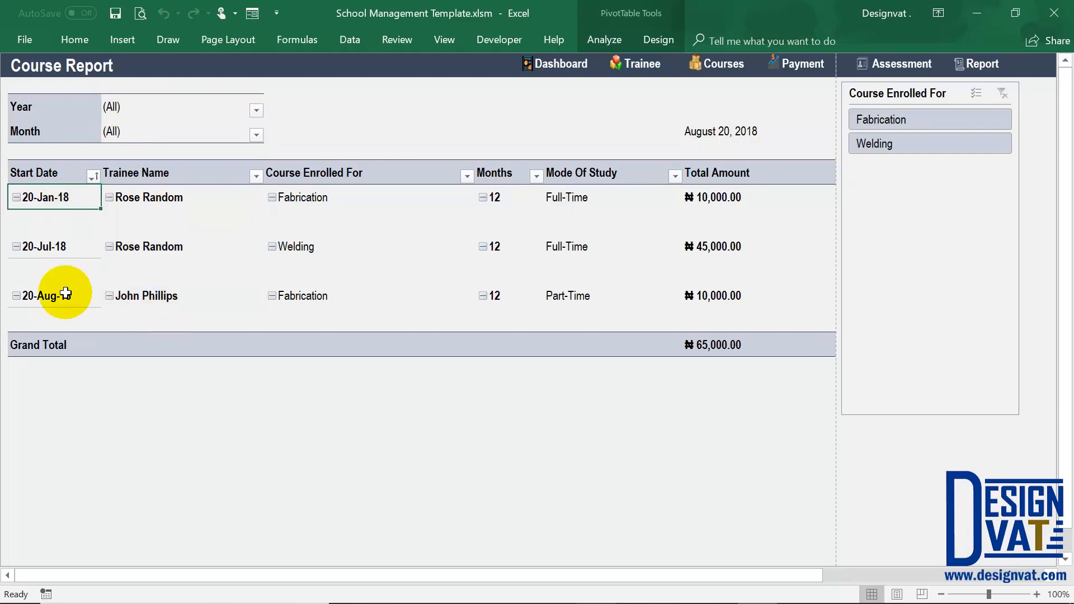
{"action": "left_click", "coordinate": [61, 250]}
{"action": "left_click", "coordinate": [66, 298]}
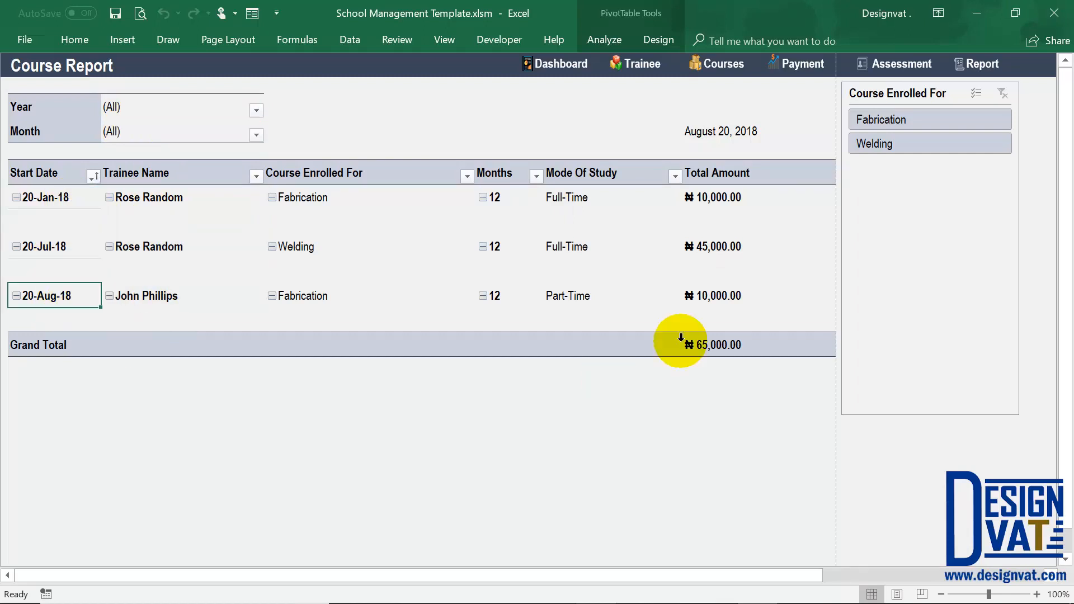
{"action": "left_click", "coordinate": [681, 338]}
{"action": "left_click", "coordinate": [702, 342]}
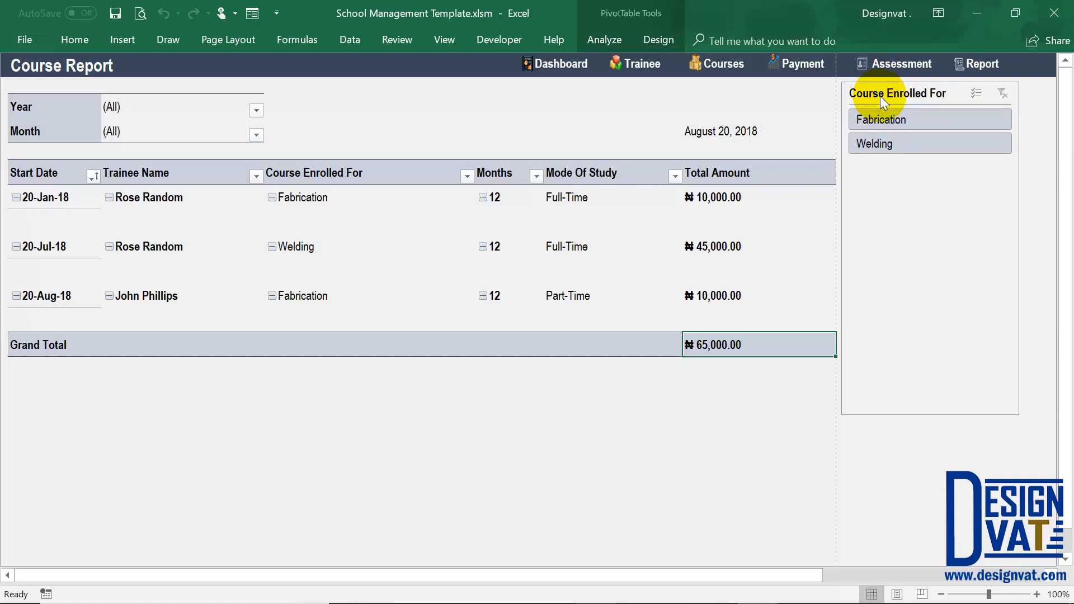
Filter the course report by Fabrication and by Welding, and clear the course filter again.
{"action": "left_click", "coordinate": [888, 116]}
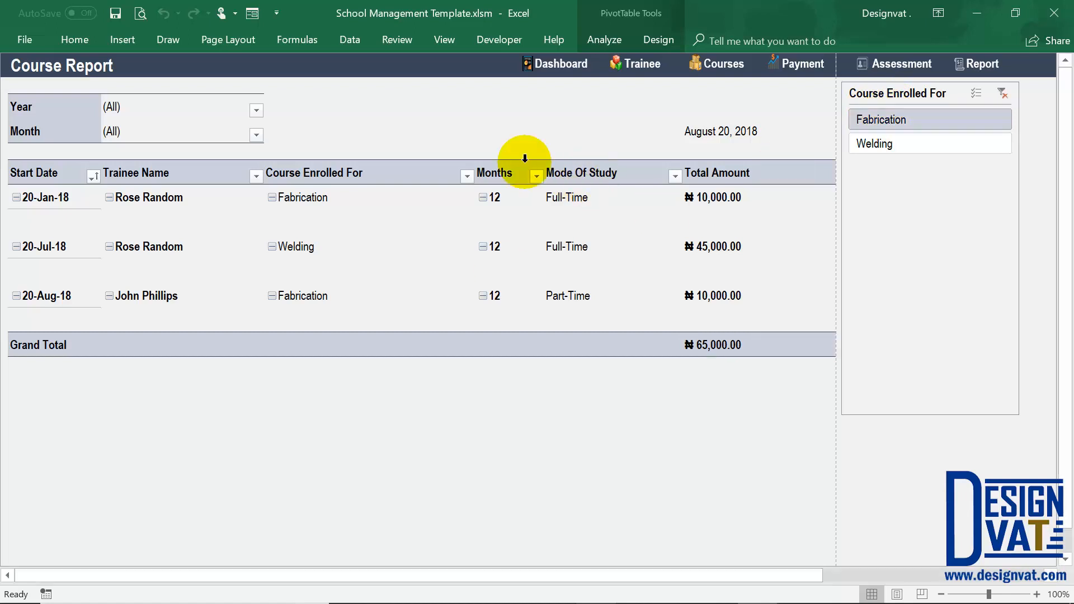
{"action": "left_click", "coordinate": [870, 145]}
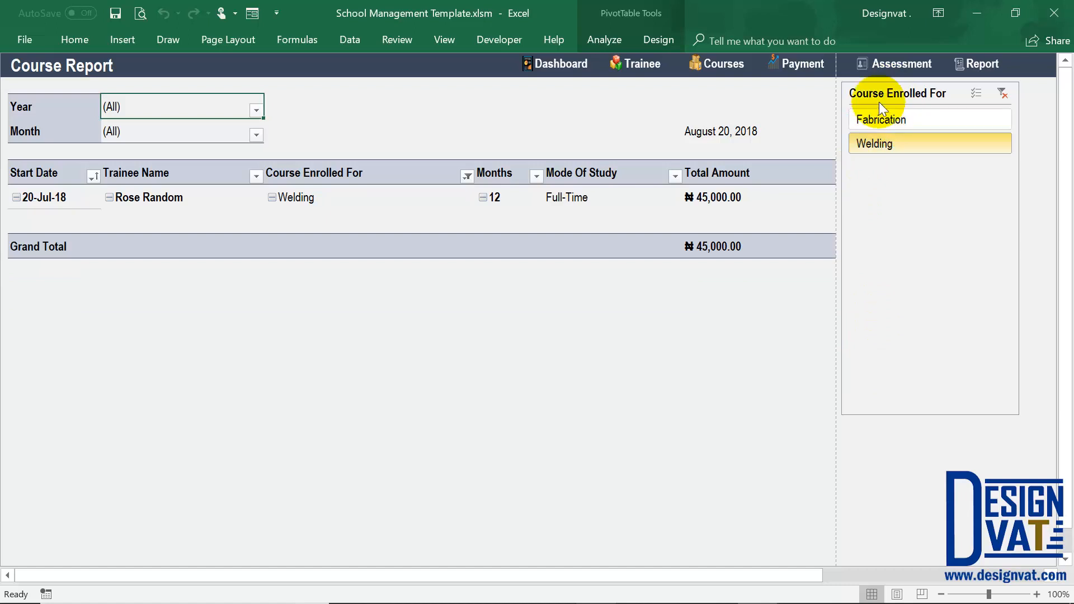
{"action": "left_click", "coordinate": [1003, 93]}
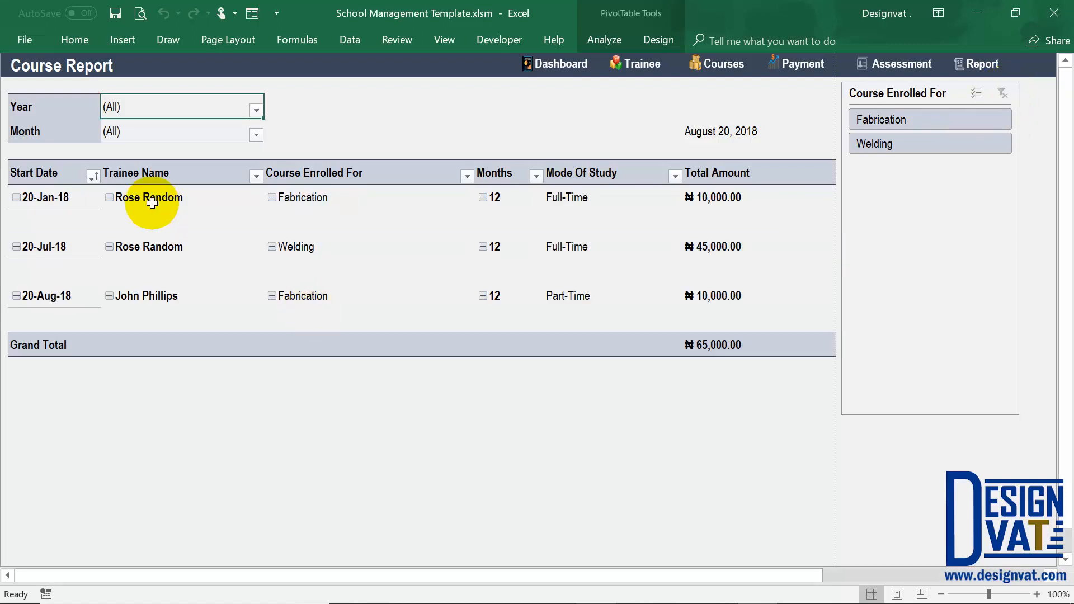
Filter the course report to January and check the grand total and the enrolled course.
{"action": "left_click", "coordinate": [256, 134]}
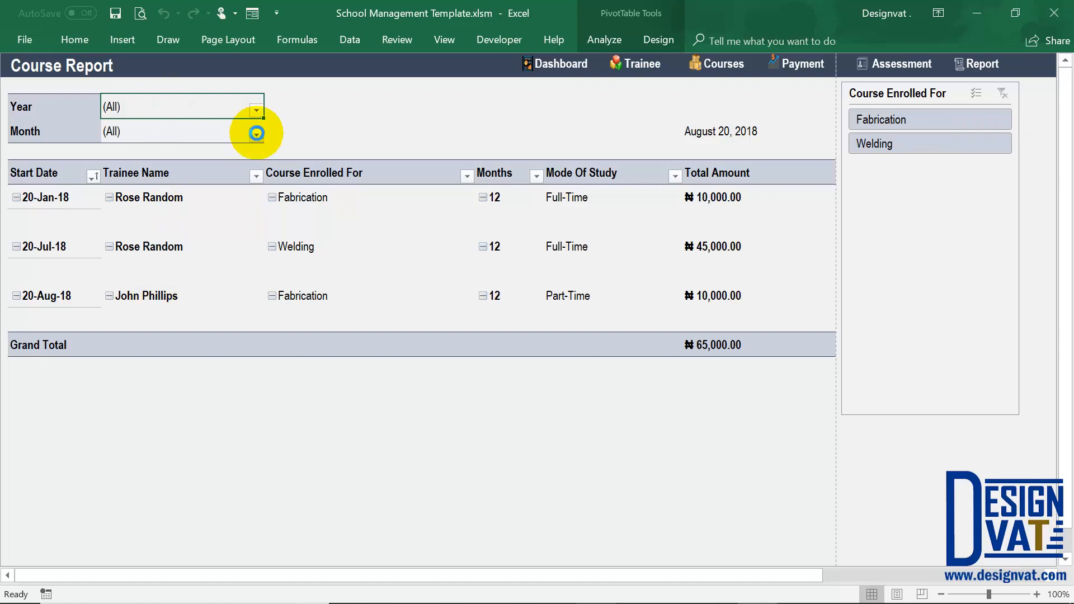
{"action": "left_click", "coordinate": [94, 214]}
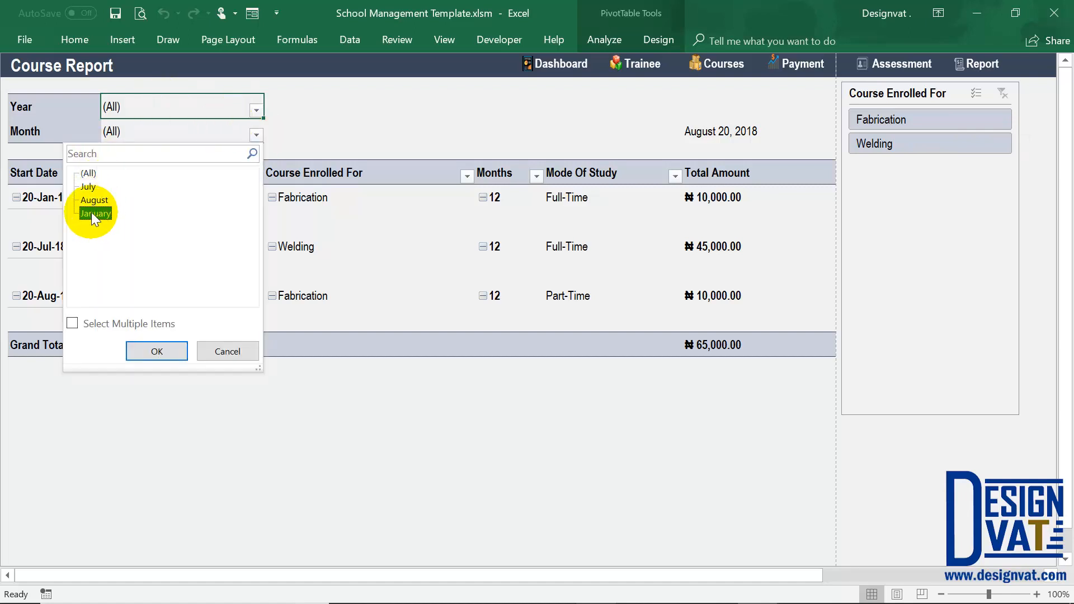
{"action": "left_click", "coordinate": [141, 354]}
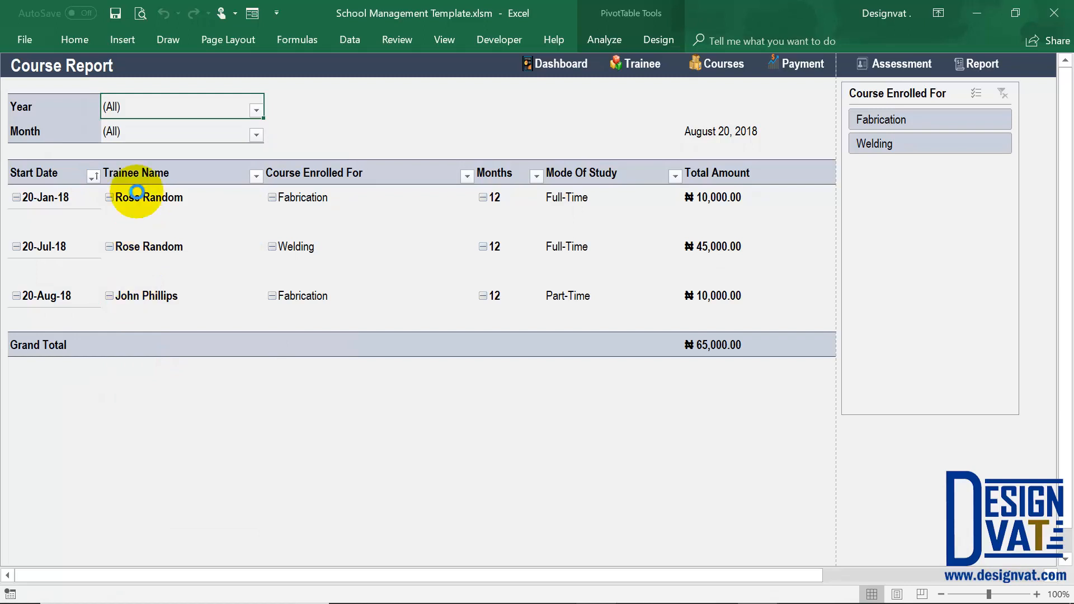
{"action": "left_click", "coordinate": [137, 177]}
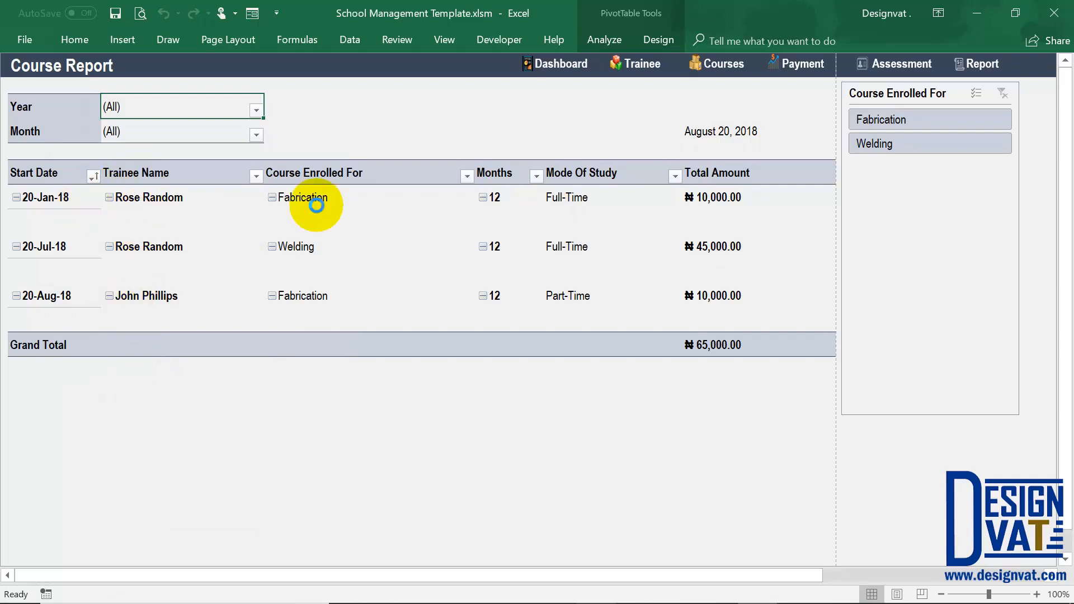
{"action": "left_click", "coordinate": [748, 244]}
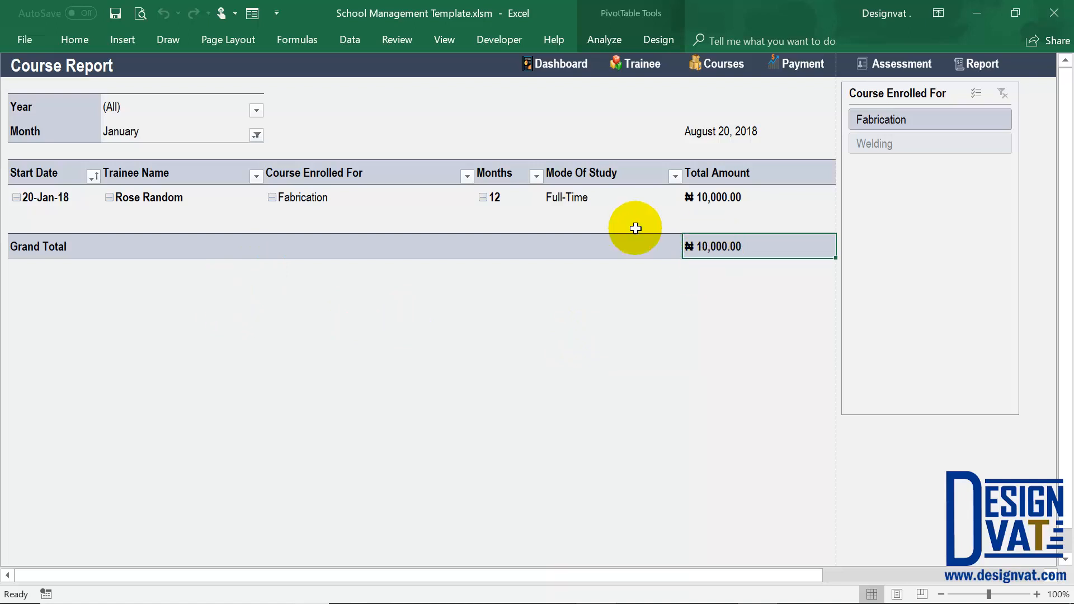
{"action": "left_click", "coordinate": [330, 197]}
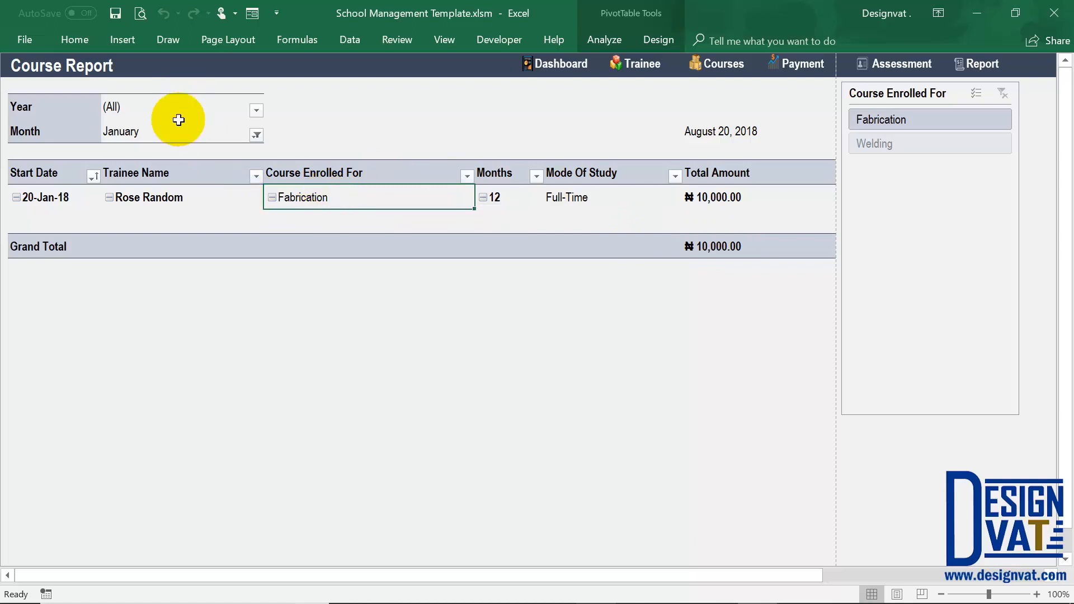
Go back to the reports dashboard, open the monthly payment report and check the total amount paid.
{"action": "left_click", "coordinate": [980, 64]}
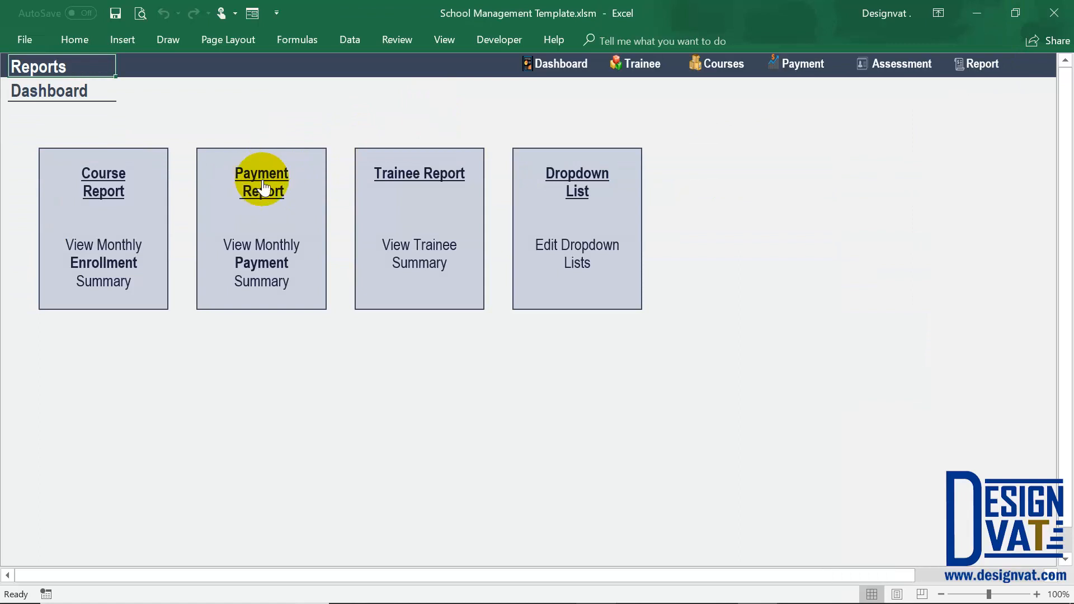
{"action": "left_click", "coordinate": [258, 184]}
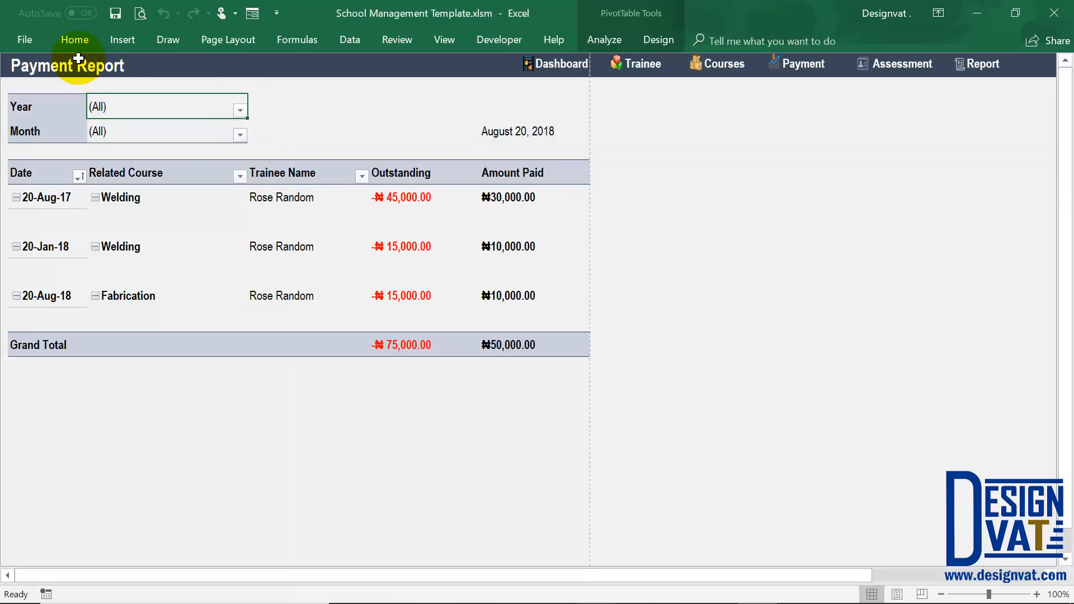
{"action": "left_click", "coordinate": [512, 344]}
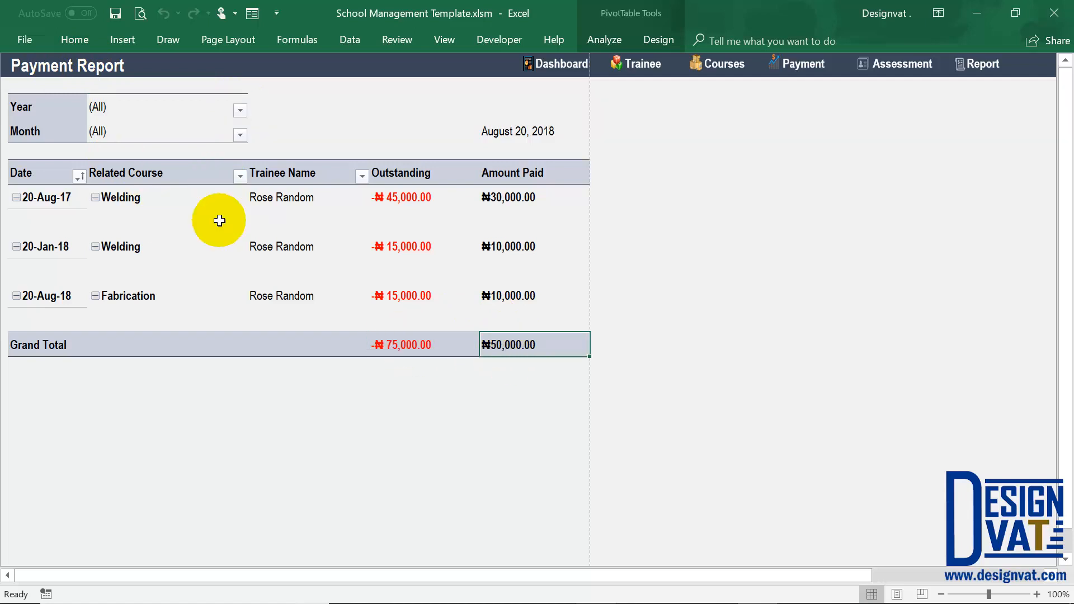
Filter the payment report to the month of August and check the years of the listed payment dates.
{"action": "left_click", "coordinate": [240, 135]}
{"action": "left_click", "coordinate": [77, 189]}
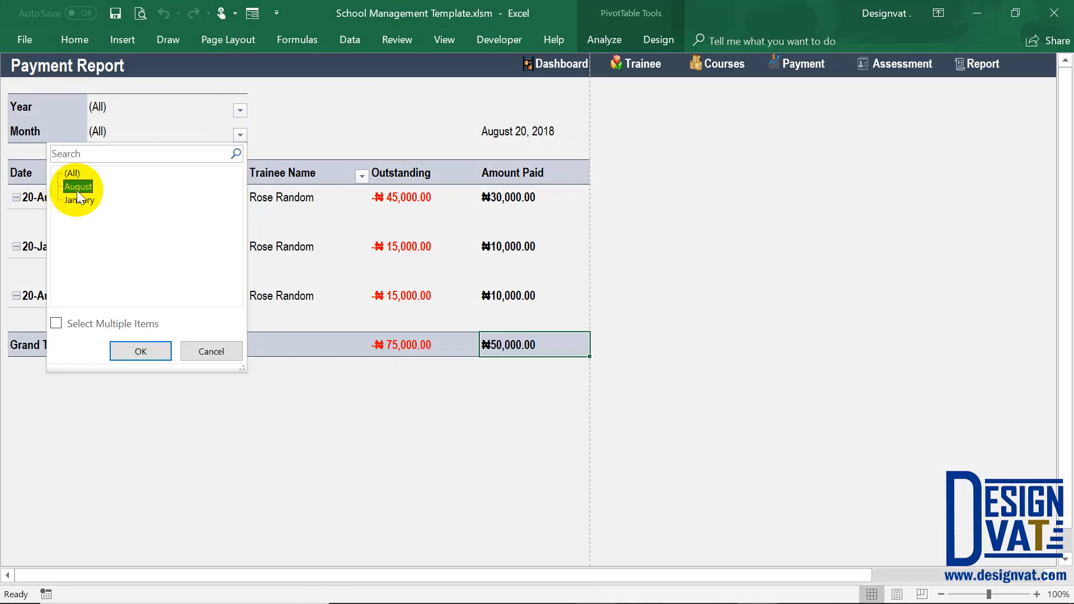
{"action": "left_click", "coordinate": [129, 348]}
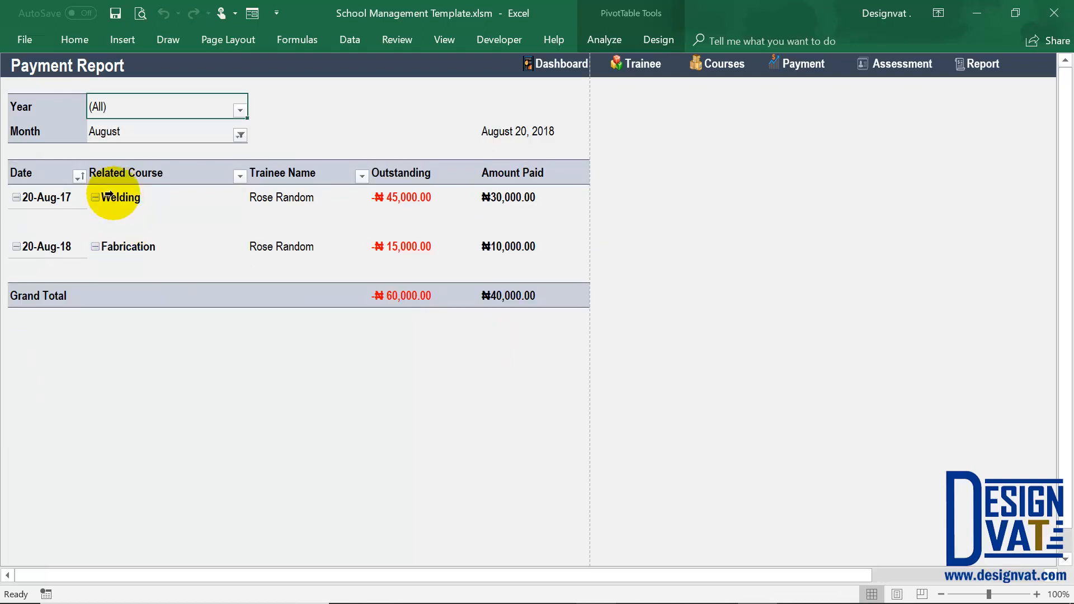
{"action": "left_click", "coordinate": [121, 134]}
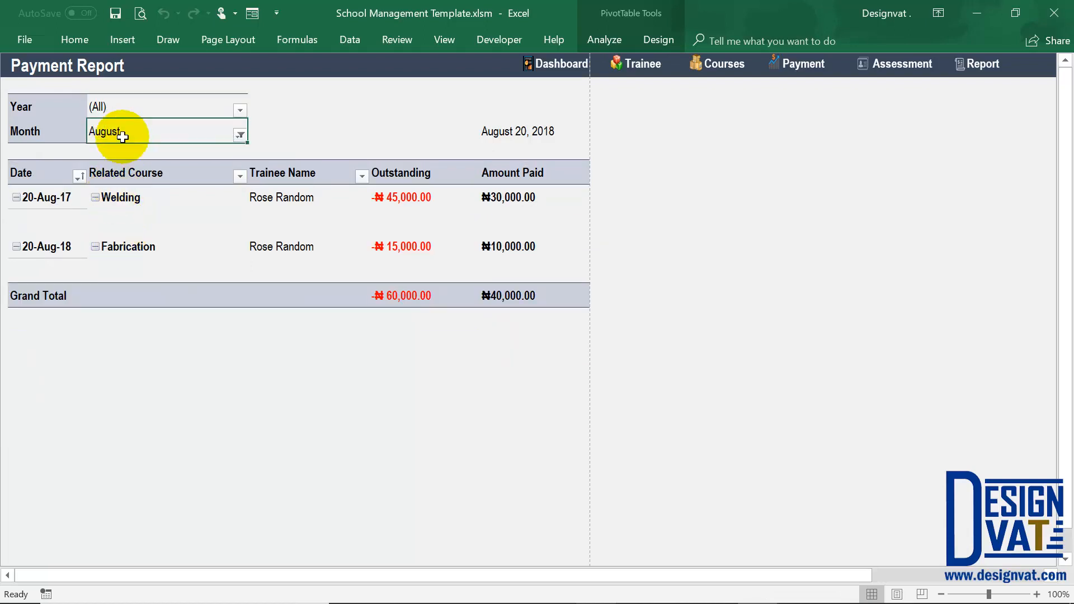
{"action": "left_click", "coordinate": [113, 108]}
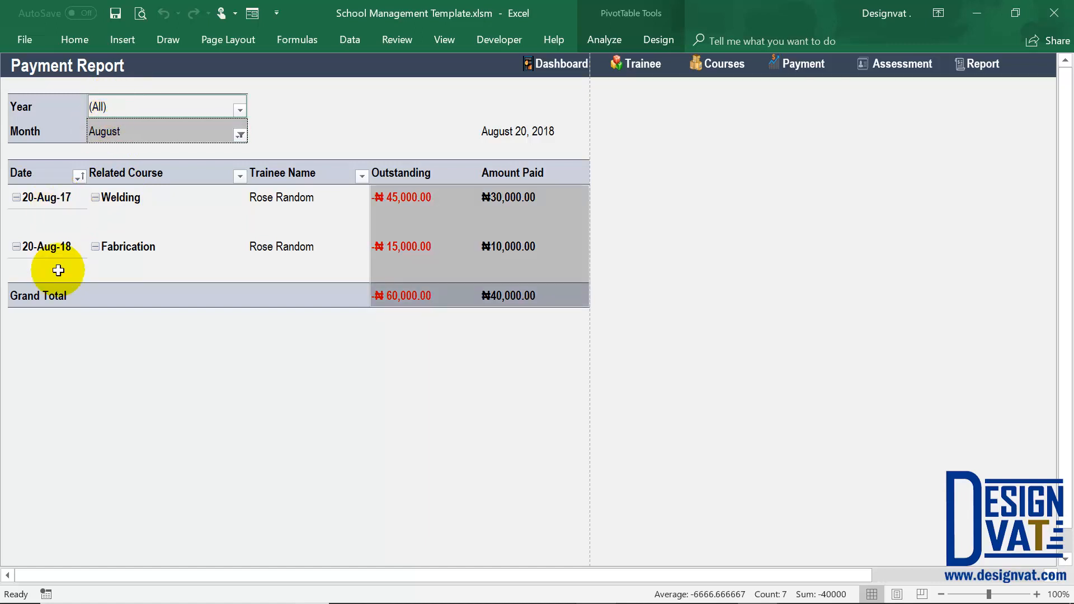
{"action": "left_click", "coordinate": [48, 247]}
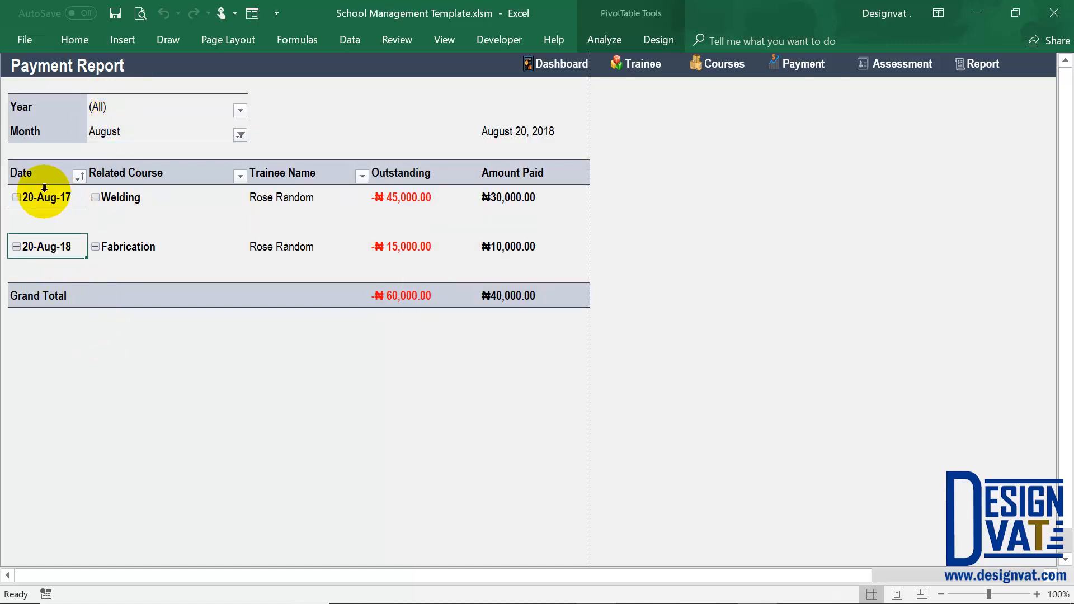
Restrict the August payment report to the year 2018 and check its trainee name and amount paid columns.
{"action": "left_click", "coordinate": [238, 110]}
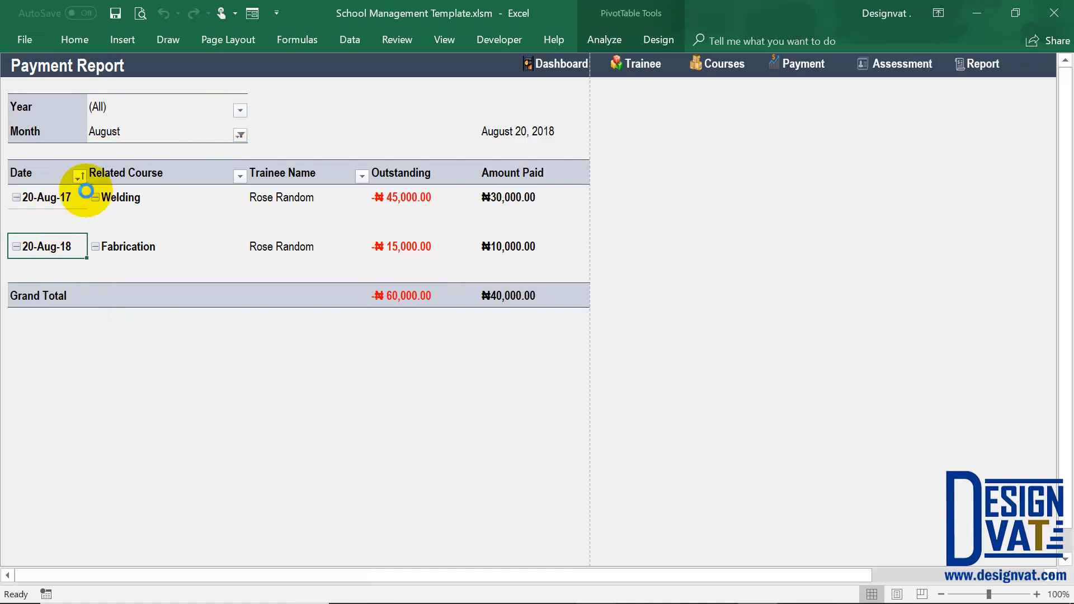
{"action": "left_click", "coordinate": [74, 162]}
{"action": "left_click", "coordinate": [140, 327]}
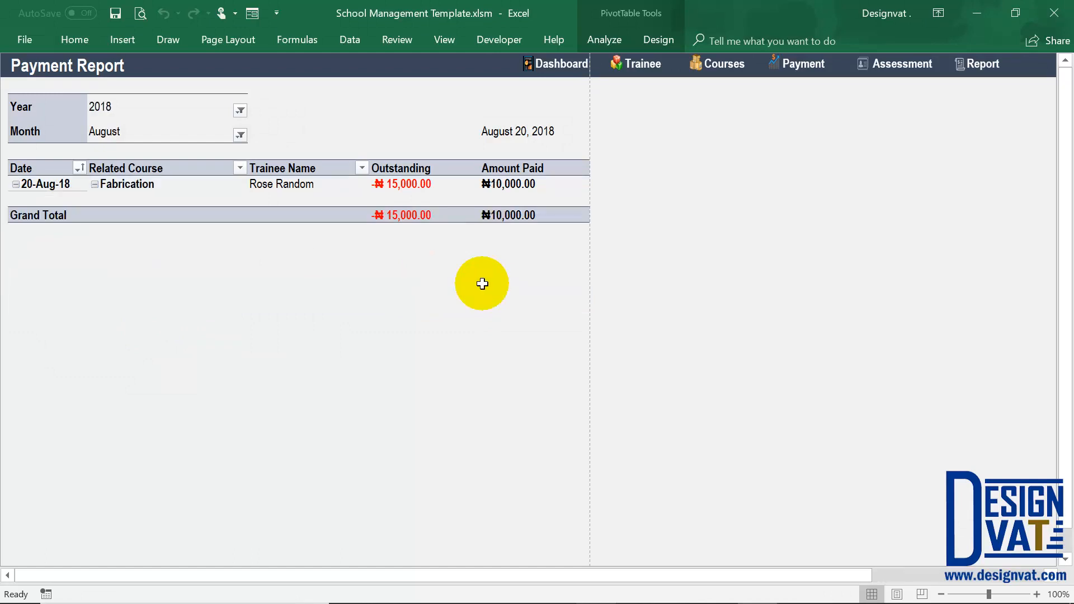
{"action": "left_click", "coordinate": [154, 173]}
{"action": "left_click", "coordinate": [311, 183]}
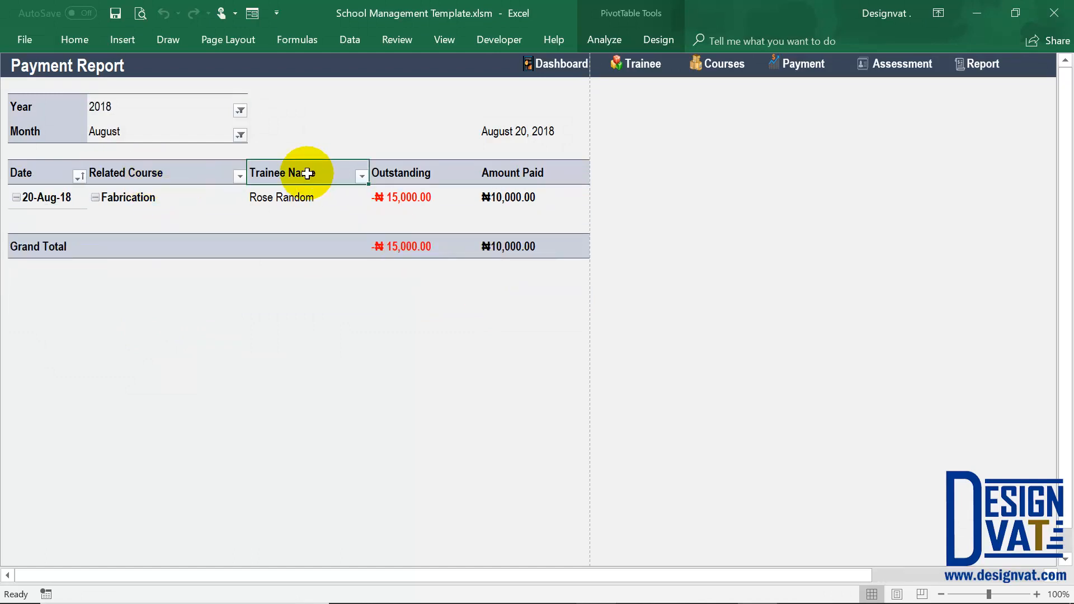
{"action": "left_click", "coordinate": [497, 170]}
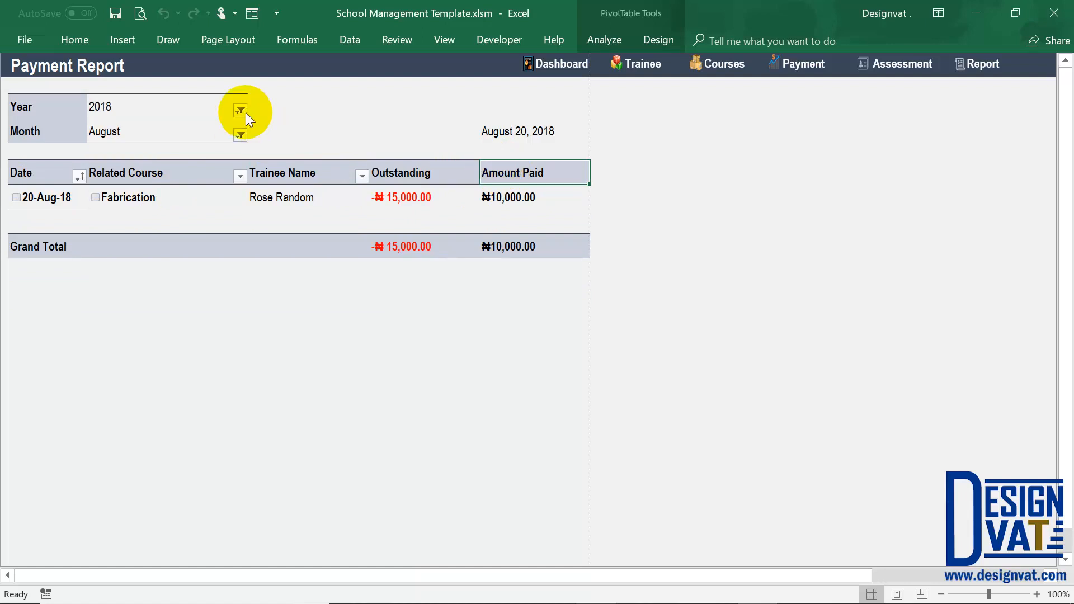
View the payment records sheet and return to the payment report through the reports dashboard.
{"action": "left_click", "coordinate": [805, 65]}
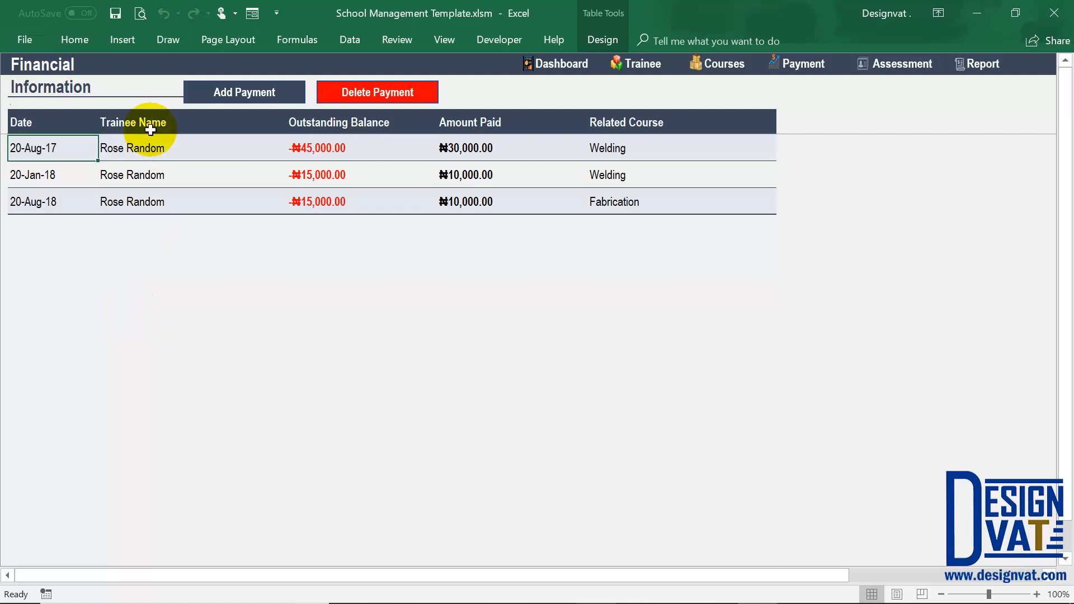
{"action": "left_click", "coordinate": [994, 66]}
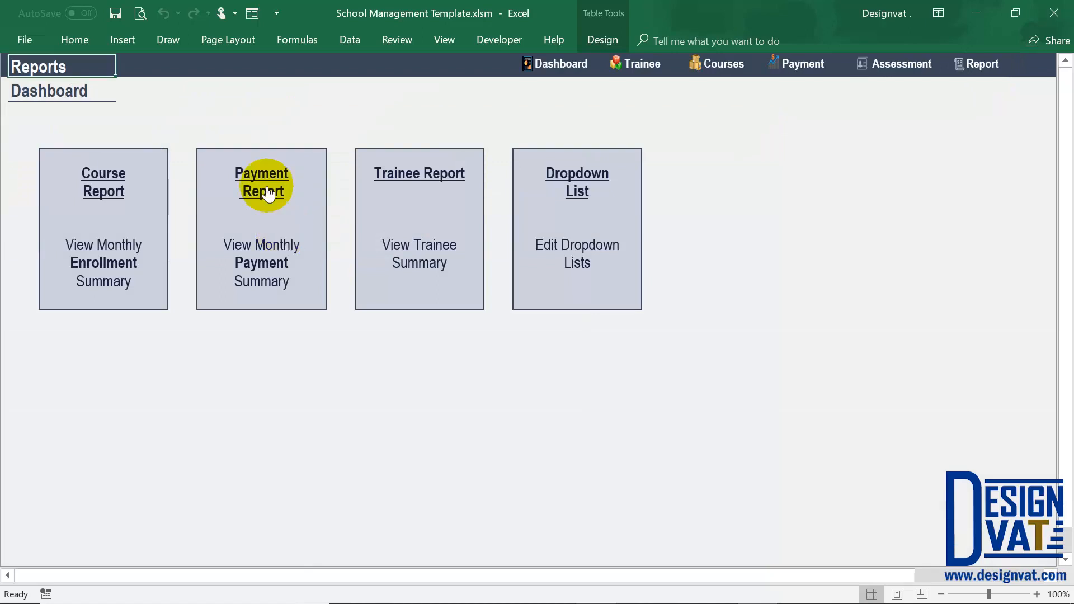
{"action": "left_click", "coordinate": [262, 191]}
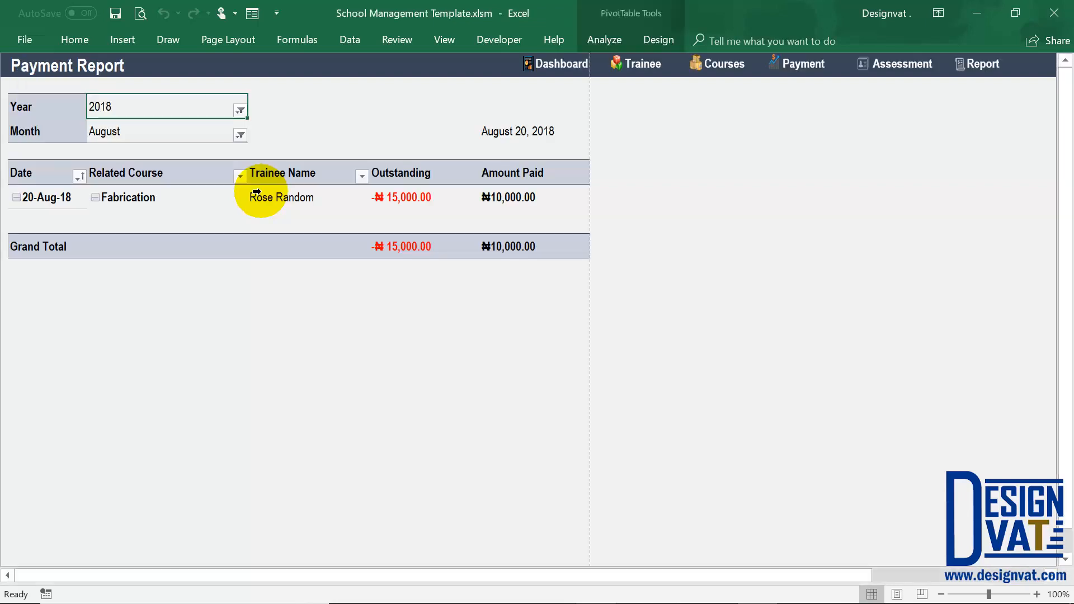
Open the trainee summary report from the reports dashboard and choose the first listed trainee as the full name.
{"action": "left_click", "coordinate": [979, 65]}
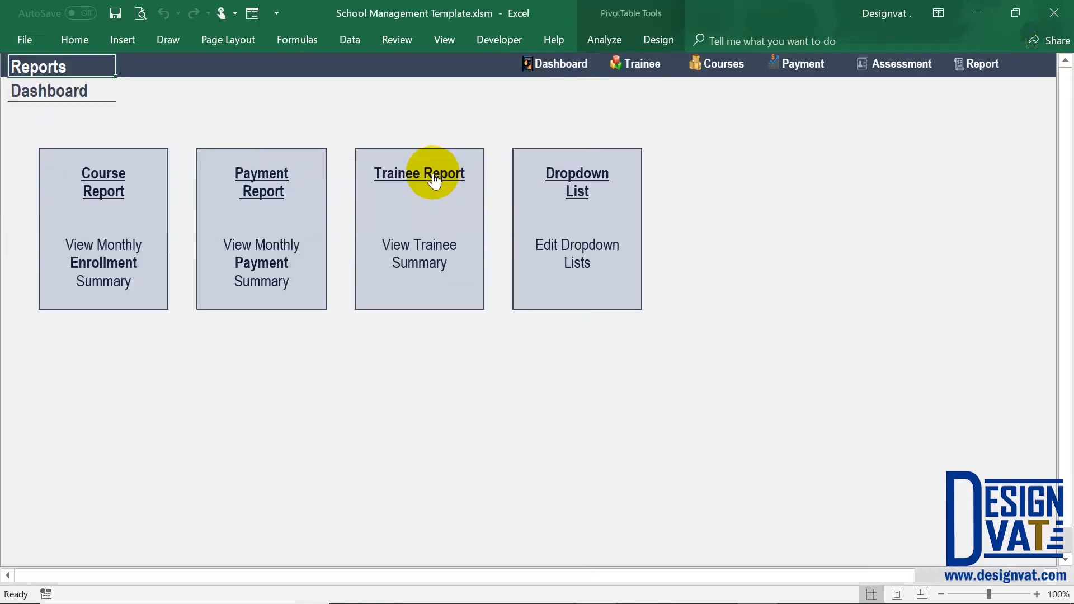
{"action": "left_click", "coordinate": [419, 246]}
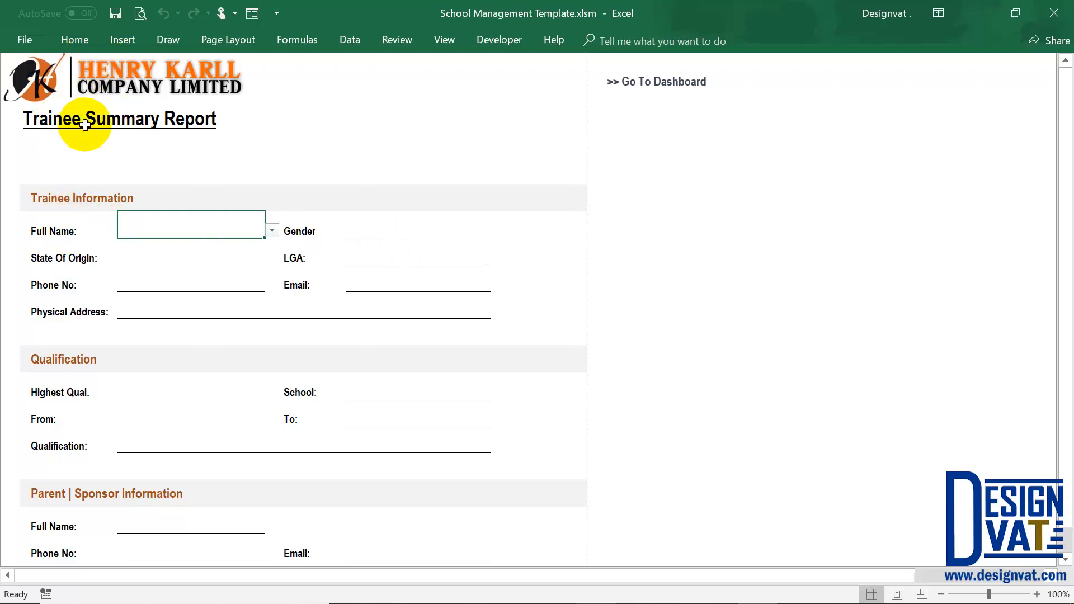
{"action": "left_click", "coordinate": [272, 230]}
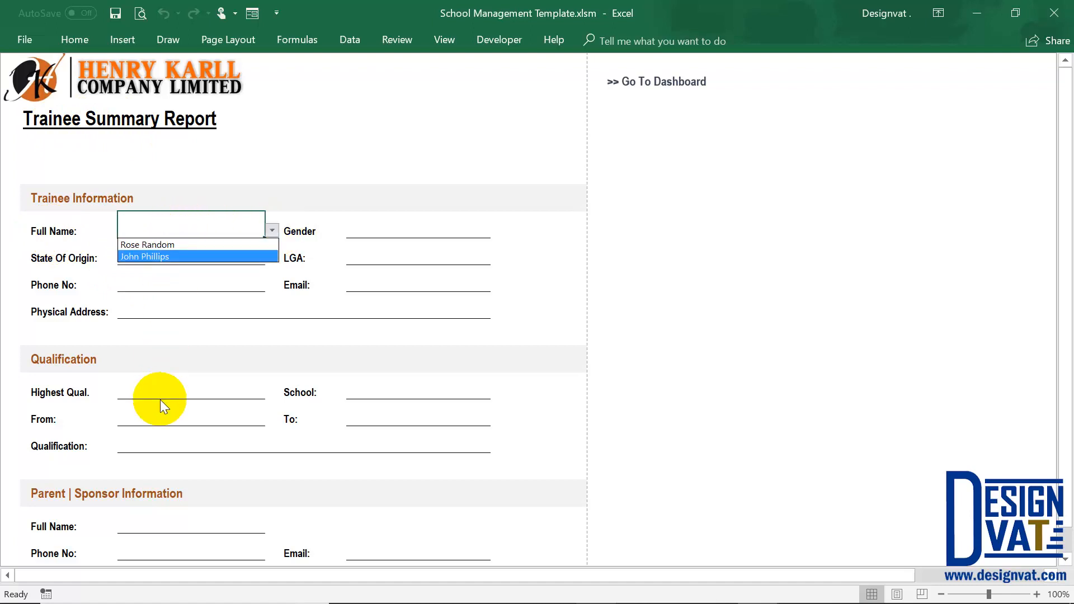
{"action": "left_click", "coordinate": [158, 245]}
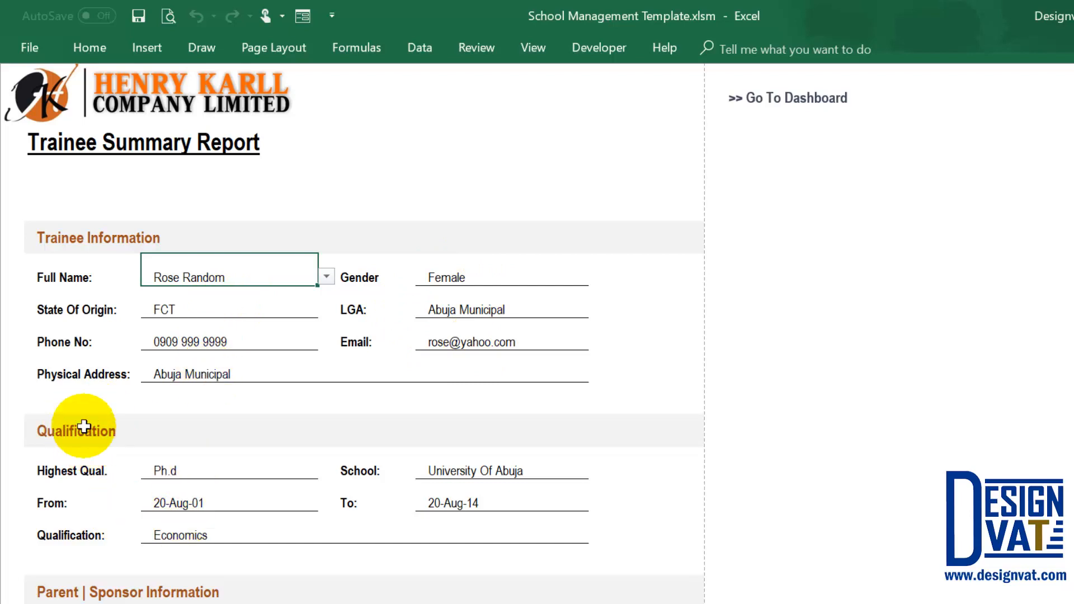
Examine the school, dates and subject in the trainee's Qualification section, continuing down to the Parent | Sponsor Information section.
{"action": "left_click", "coordinate": [462, 469]}
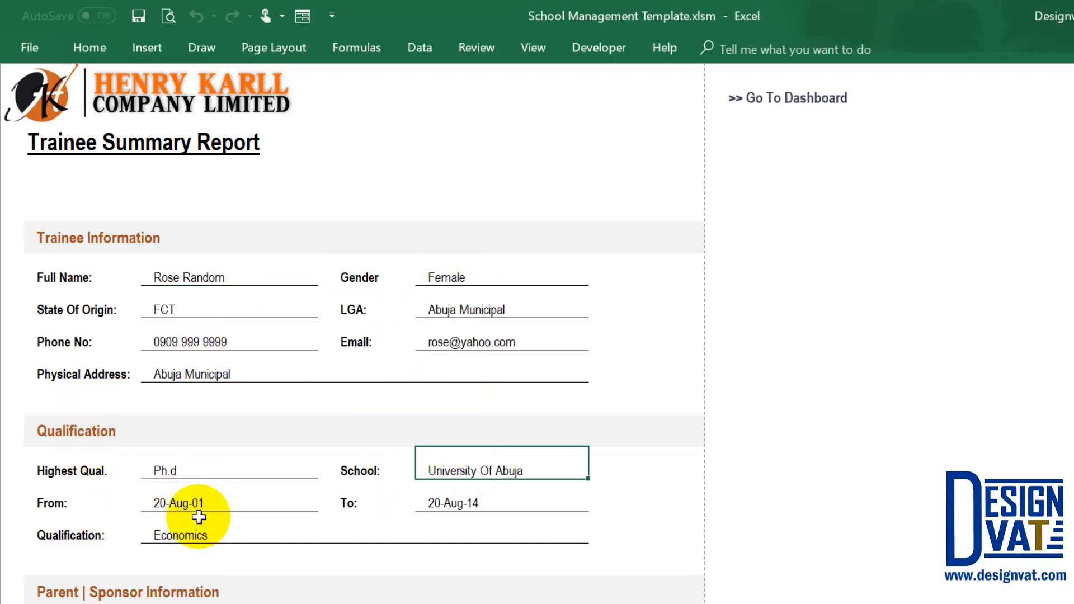
{"action": "left_click", "coordinate": [187, 503]}
{"action": "left_click", "coordinate": [531, 517]}
{"action": "left_click", "coordinate": [239, 535]}
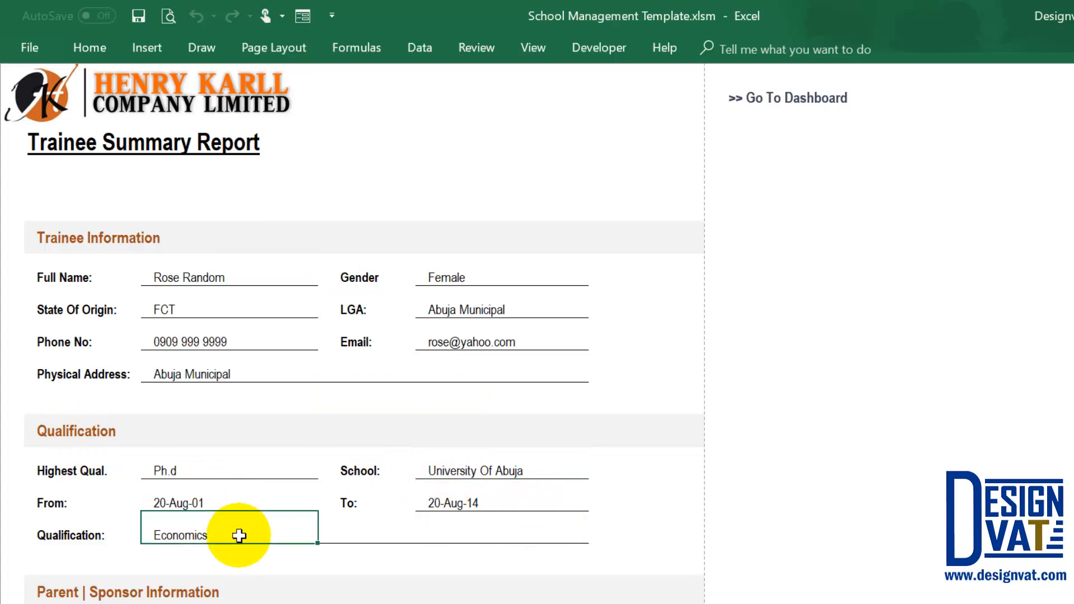
{"action": "scroll", "coordinate": [468, 472], "scroll_direction": "down", "scroll_amount": 3}
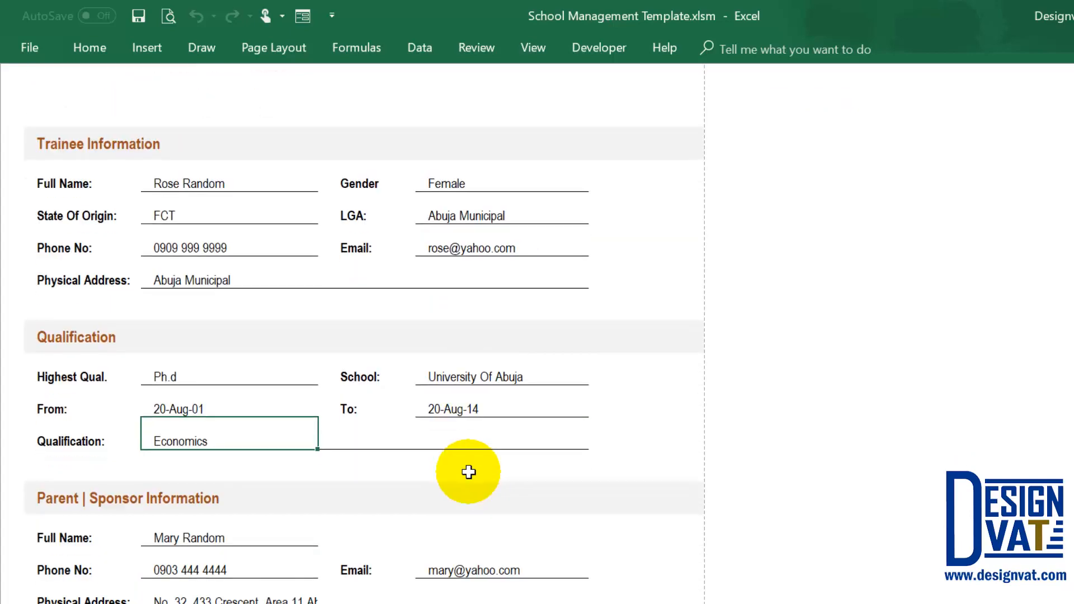
Review the Parent | Sponsor Information section alongside the trainee's full name in the Trainee Information section.
{"action": "left_click", "coordinate": [137, 412]}
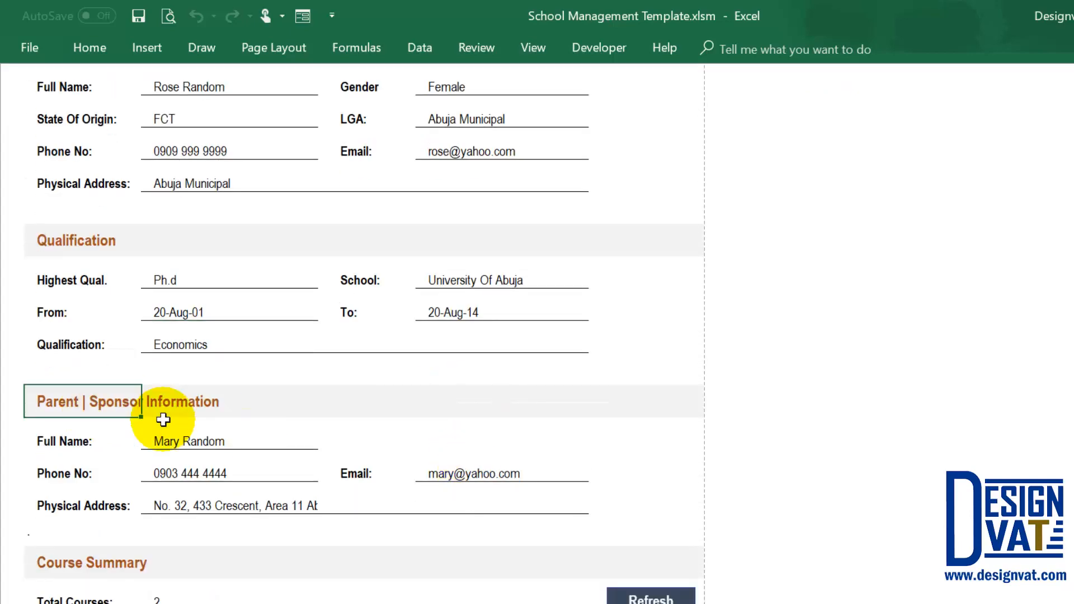
{"action": "left_click", "coordinate": [189, 429]}
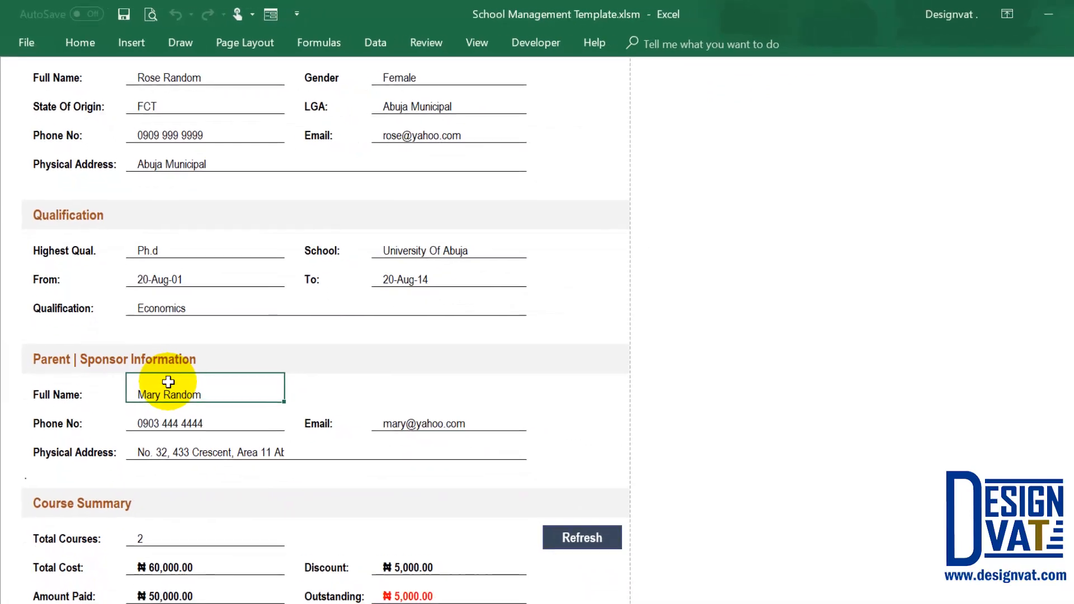
{"action": "scroll", "coordinate": [157, 356], "scroll_direction": "up", "scroll_amount": 2}
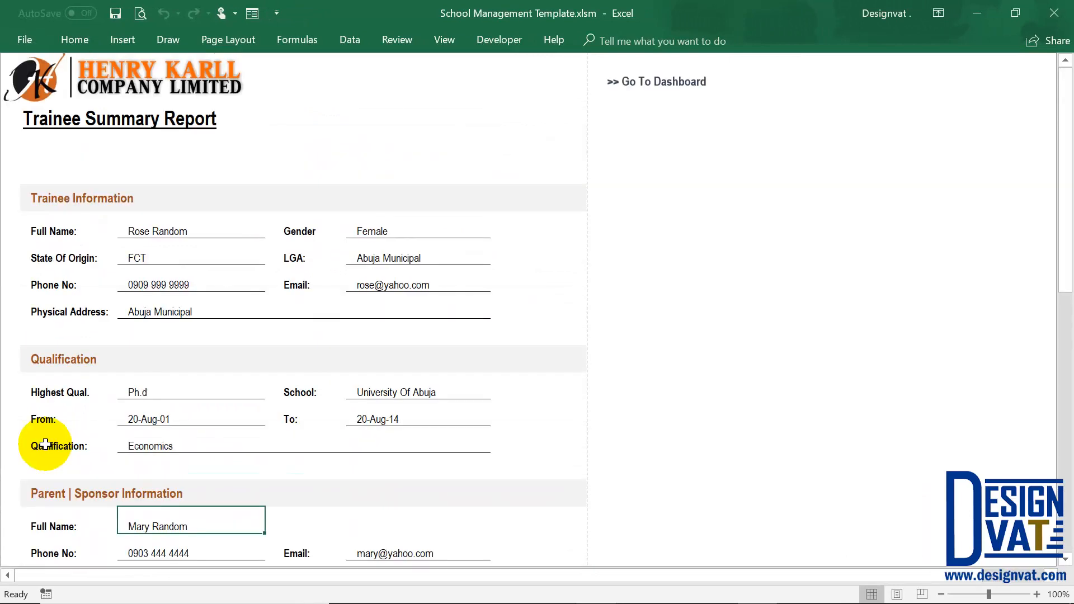
{"action": "scroll", "coordinate": [168, 233], "scroll_direction": "down", "scroll_amount": 1}
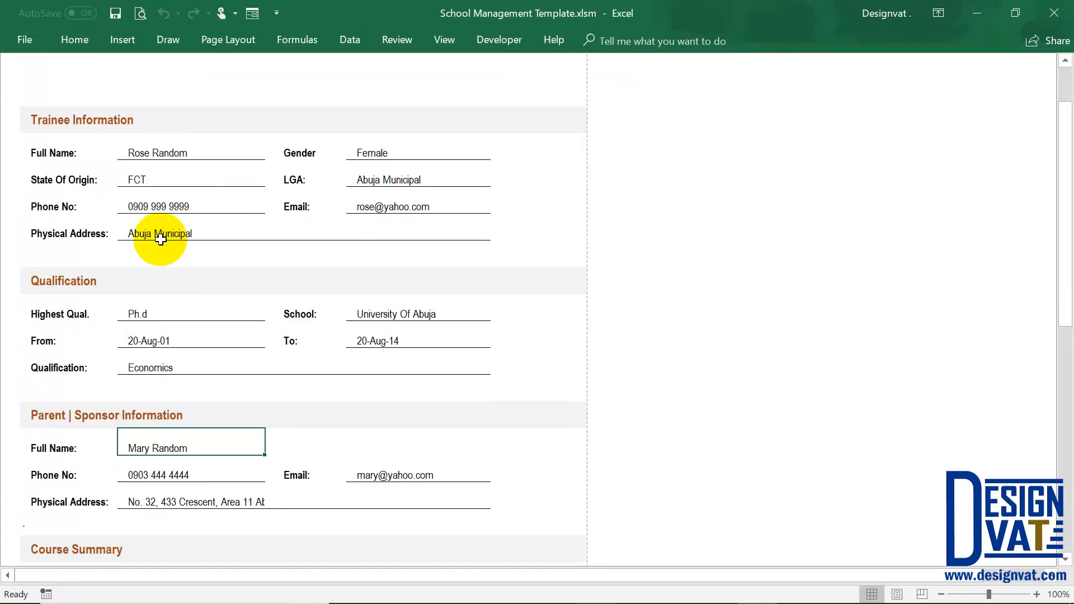
{"action": "left_click", "coordinate": [175, 149]}
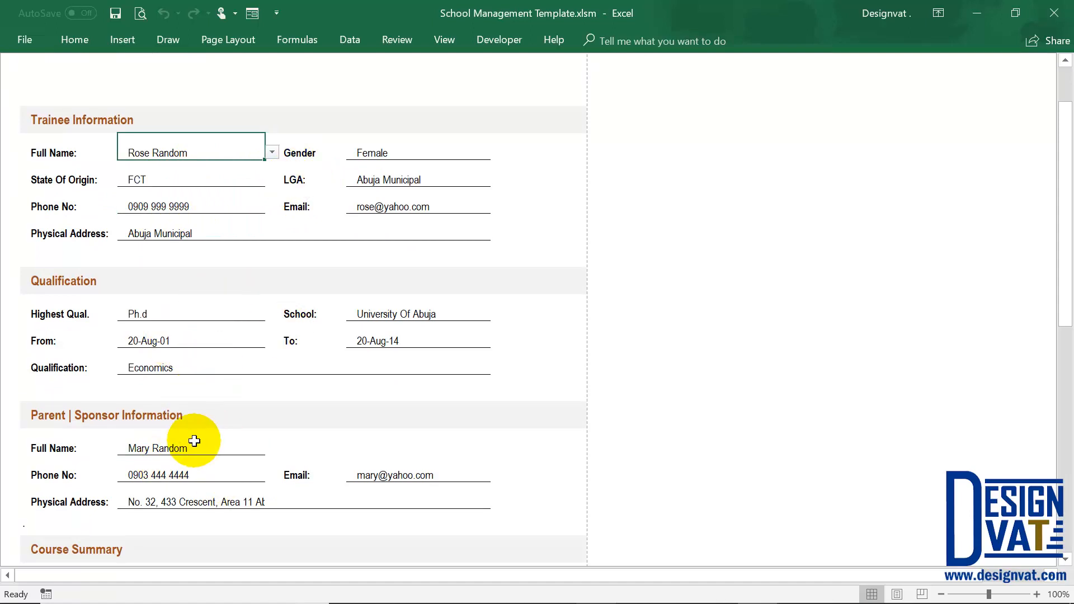
{"action": "scroll", "coordinate": [173, 395], "scroll_direction": "down", "scroll_amount": 3}
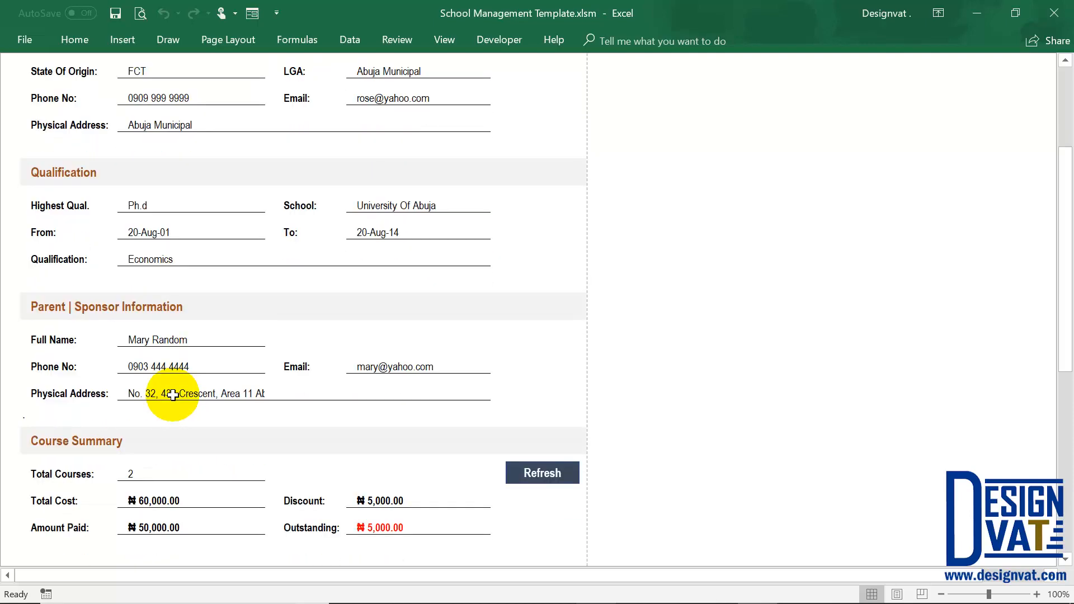
Examine the total courses, total cost, amount paid, discount and outstanding fields in the Course Summary section.
{"action": "left_click", "coordinate": [57, 309]}
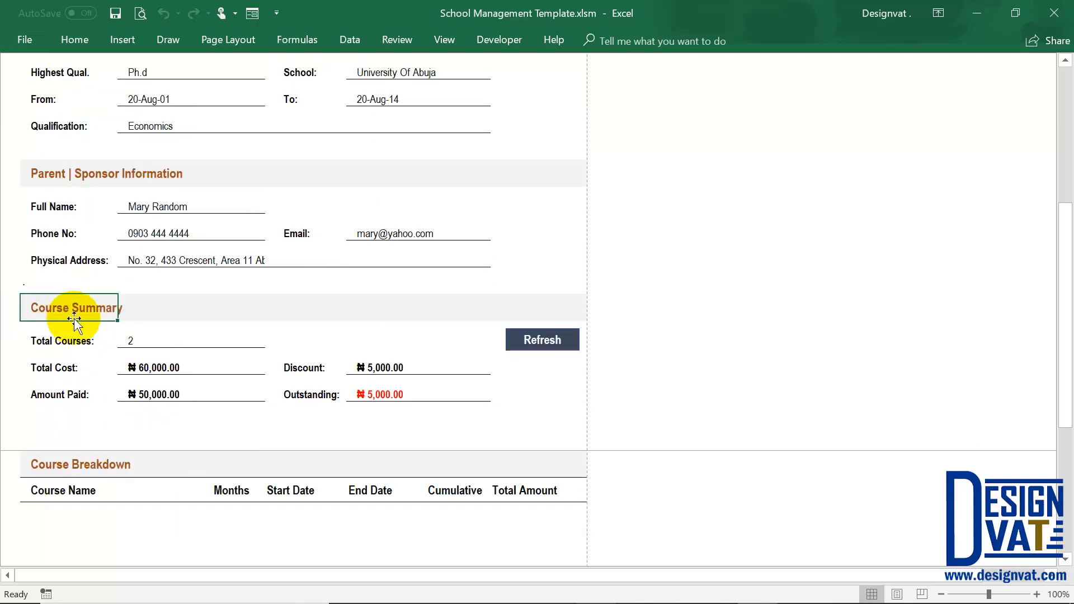
{"action": "left_click", "coordinate": [143, 342]}
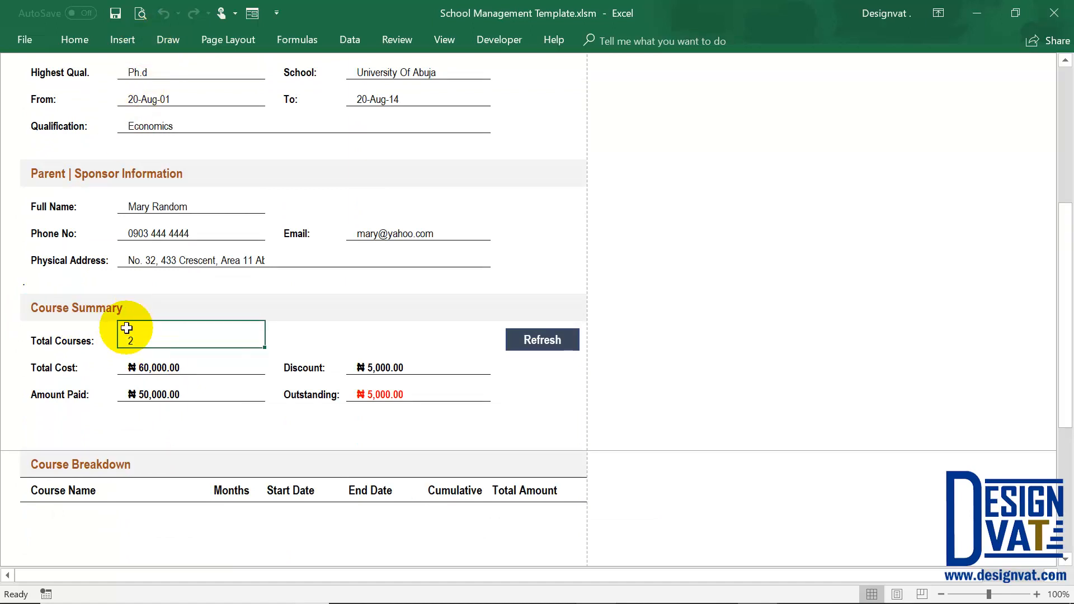
{"action": "type", "text": "2"}
{"action": "key", "text": "Return"}
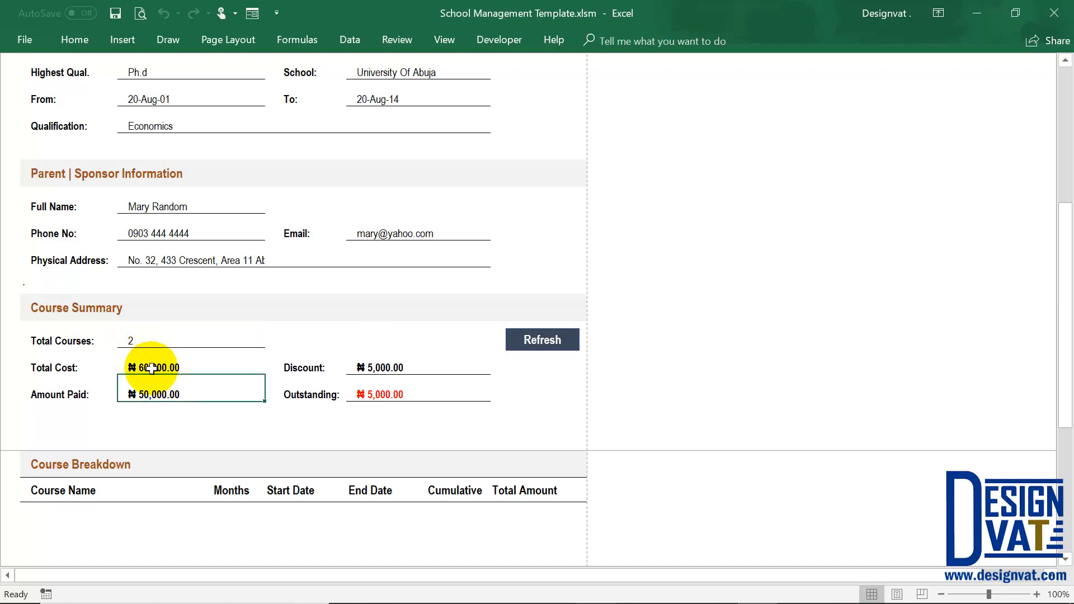
{"action": "left_click", "coordinate": [153, 365]}
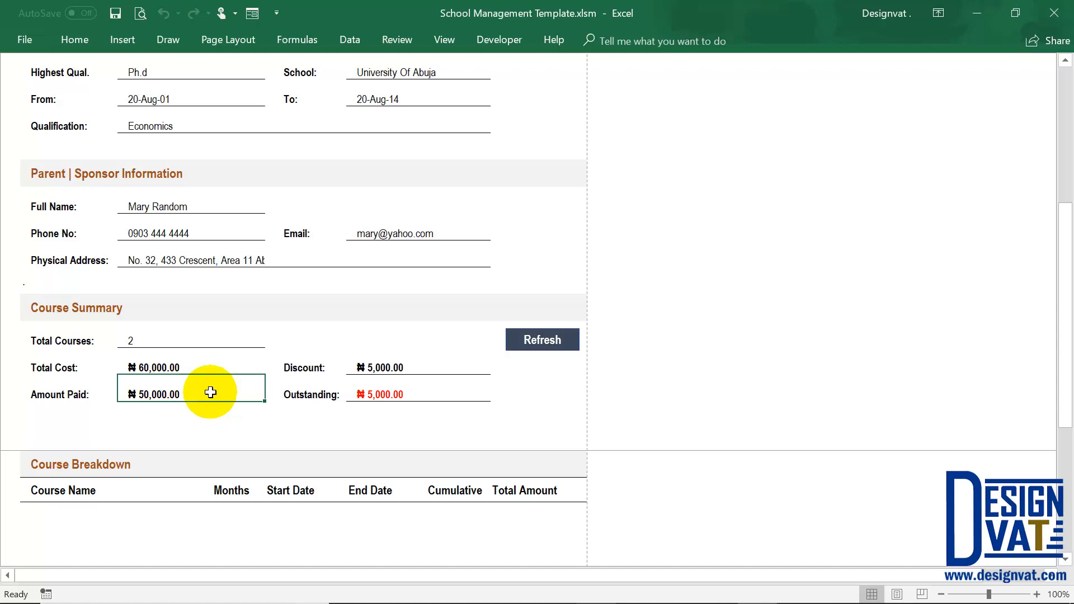
{"action": "left_click", "coordinate": [377, 361]}
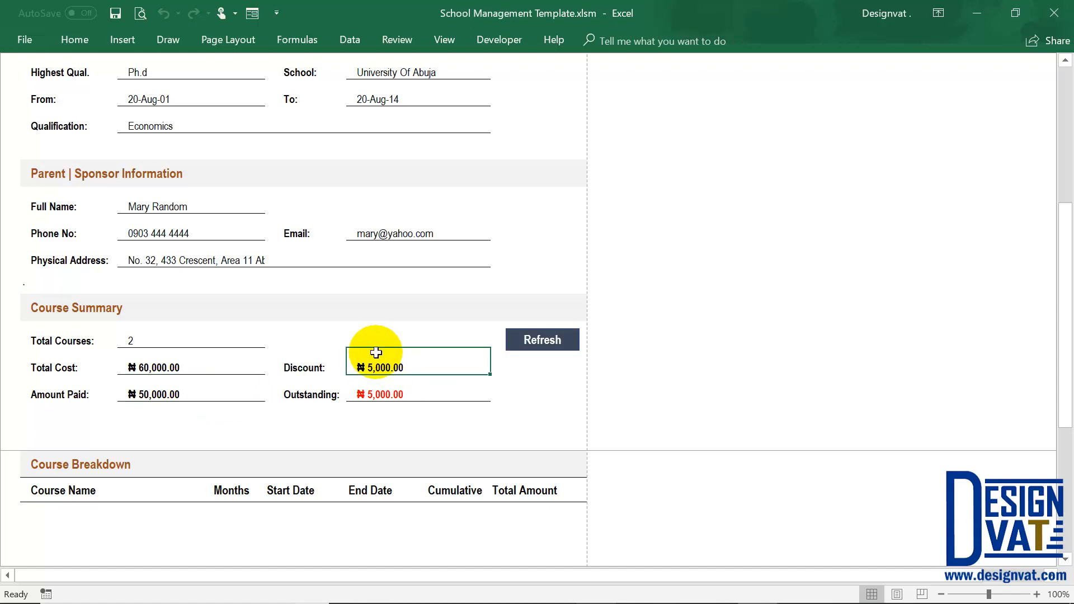
{"action": "left_click", "coordinate": [382, 395]}
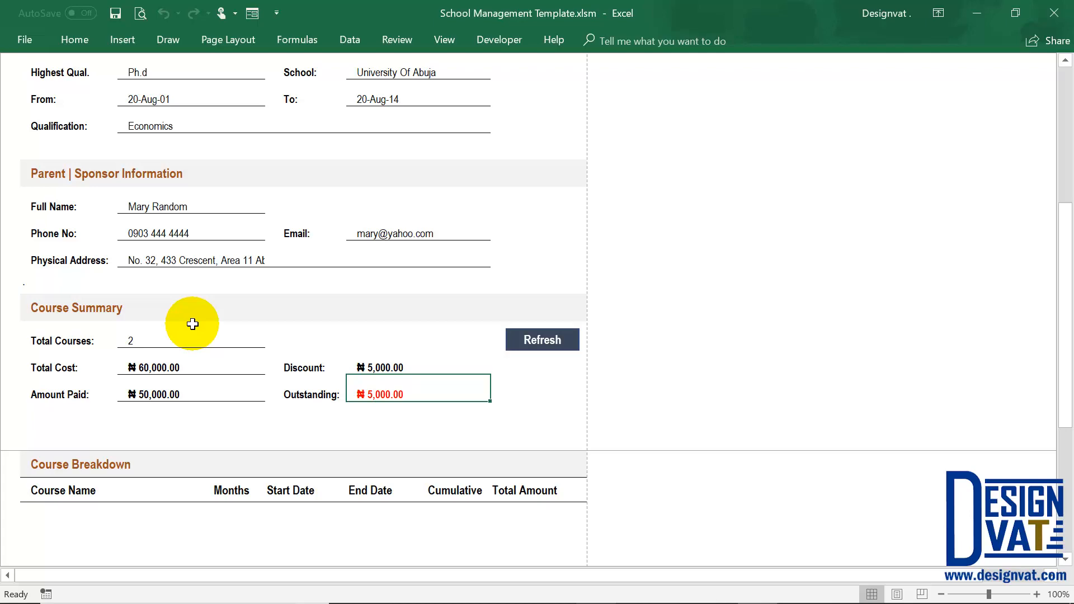
Review the trainee report down to the Course Summary section and refresh its course, assessment and payment tables.
{"action": "scroll", "coordinate": [192, 324], "scroll_direction": "up", "scroll_amount": 8}
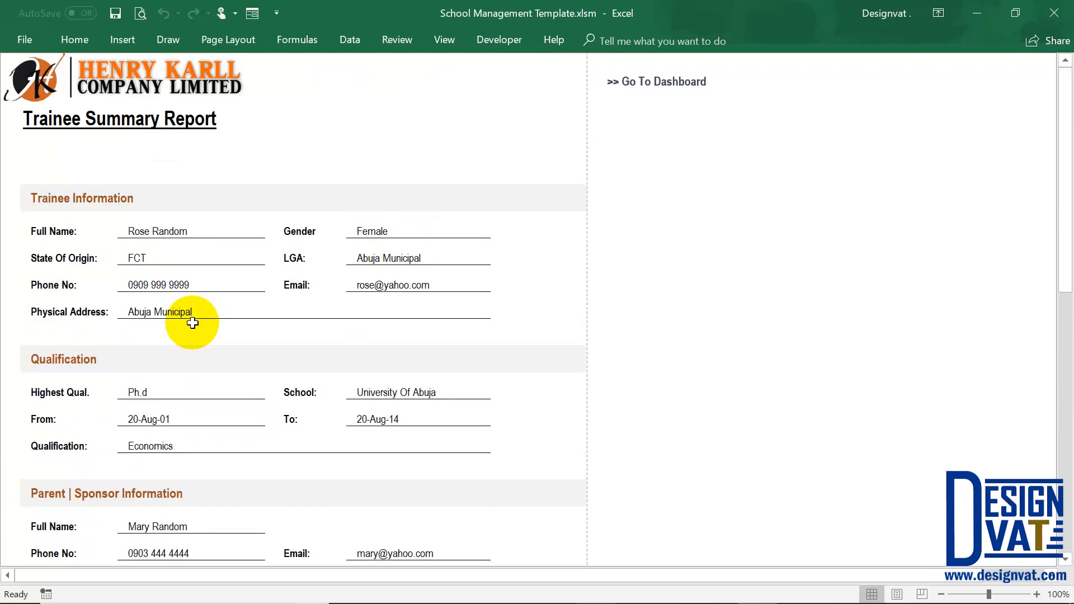
{"action": "scroll", "coordinate": [172, 366], "scroll_direction": "down", "scroll_amount": 1}
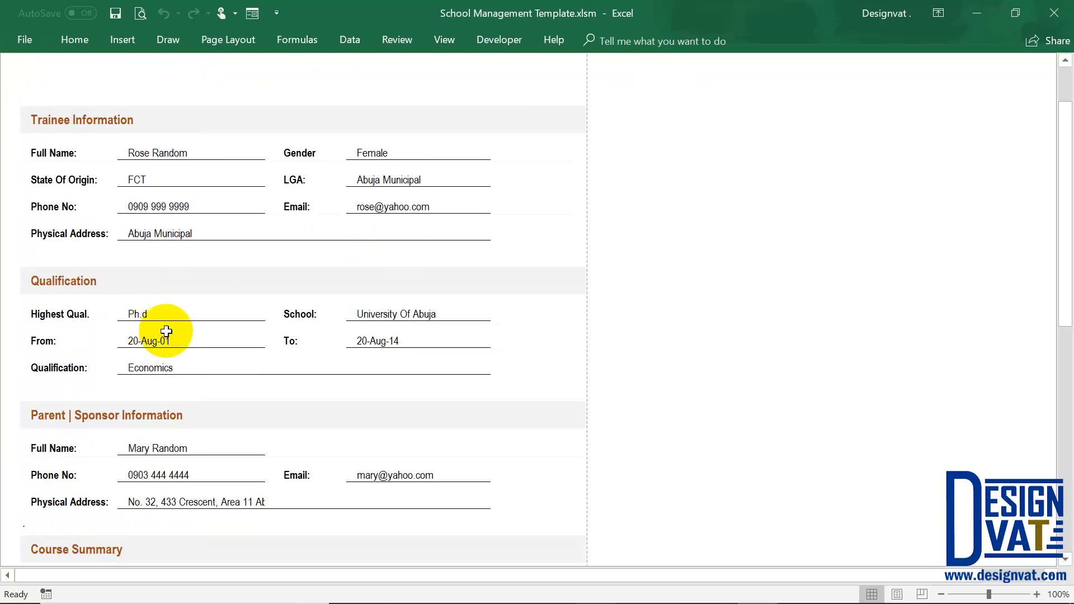
{"action": "scroll", "coordinate": [157, 365], "scroll_direction": "down", "scroll_amount": 2}
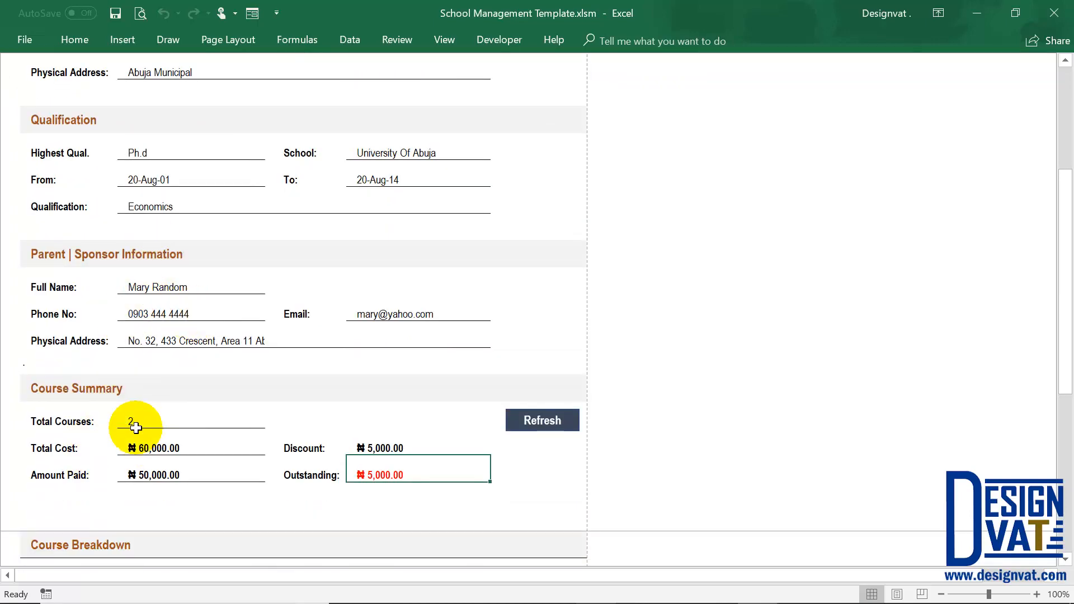
{"action": "scroll", "coordinate": [184, 462], "scroll_direction": "down", "scroll_amount": 3}
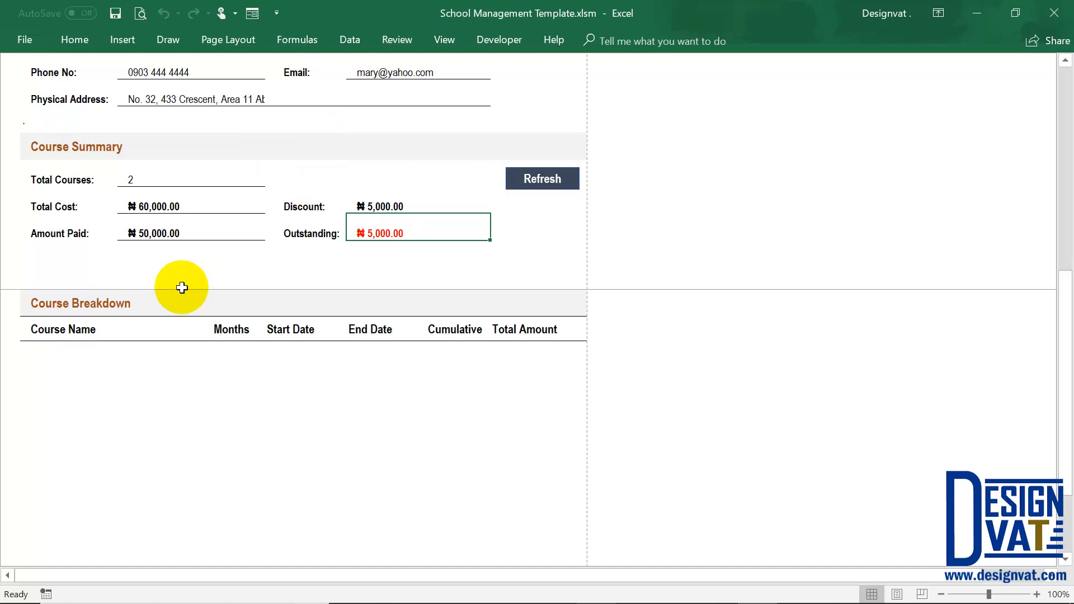
{"action": "left_click", "coordinate": [145, 174]}
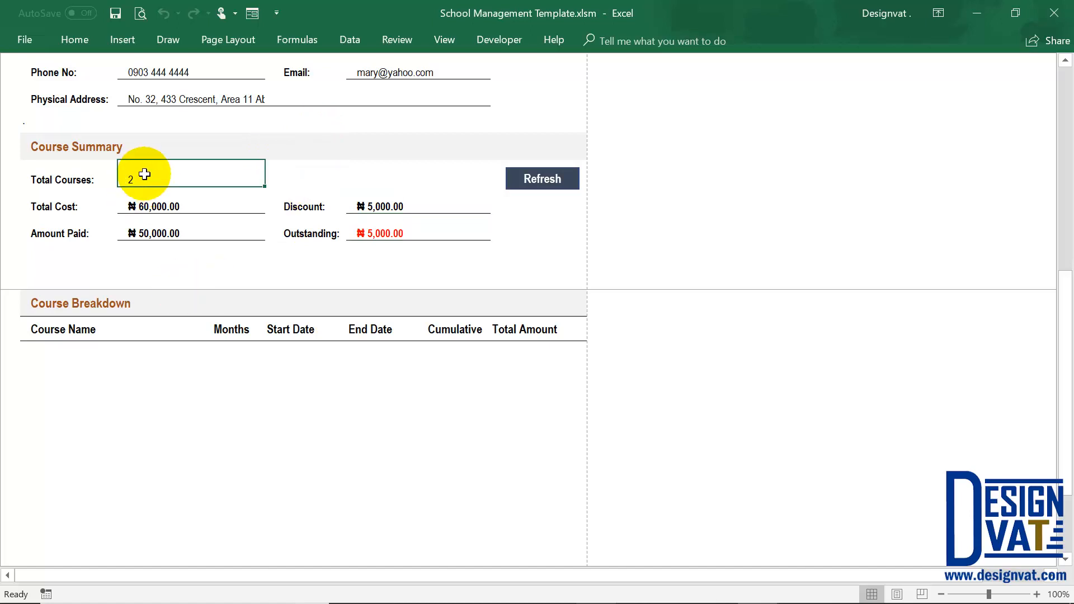
{"action": "left_click", "coordinate": [540, 172]}
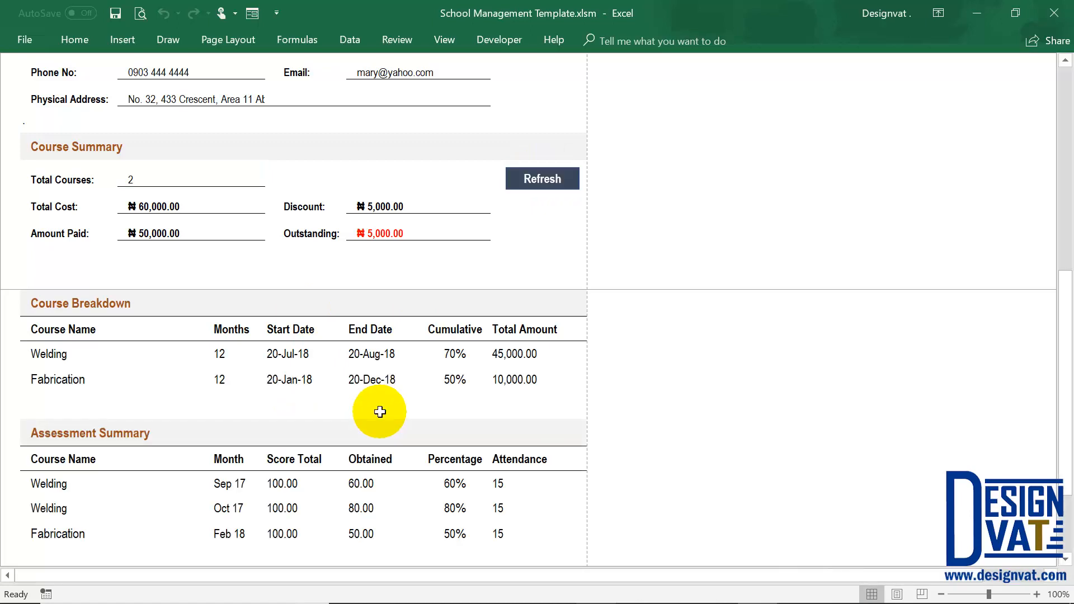
Examine the course names, months, start and end dates, cumulative and total amounts in the Course Breakdown table.
{"action": "scroll", "coordinate": [380, 412], "scroll_direction": "down", "scroll_amount": 1}
{"action": "left_click", "coordinate": [79, 219]}
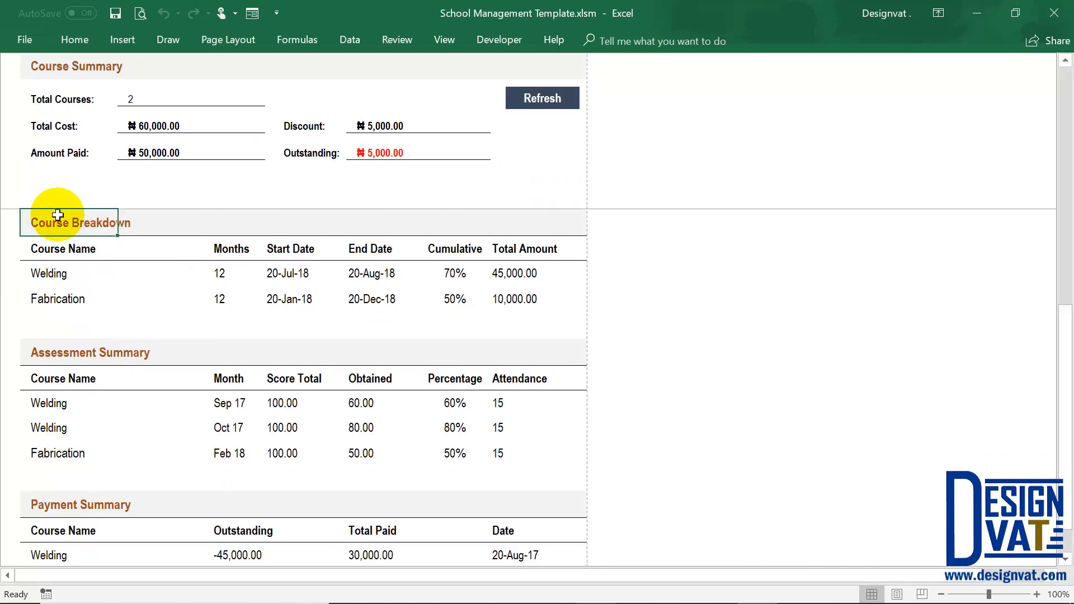
{"action": "left_click_drag", "start_coordinate": [135, 95], "coordinate": [65, 95]}
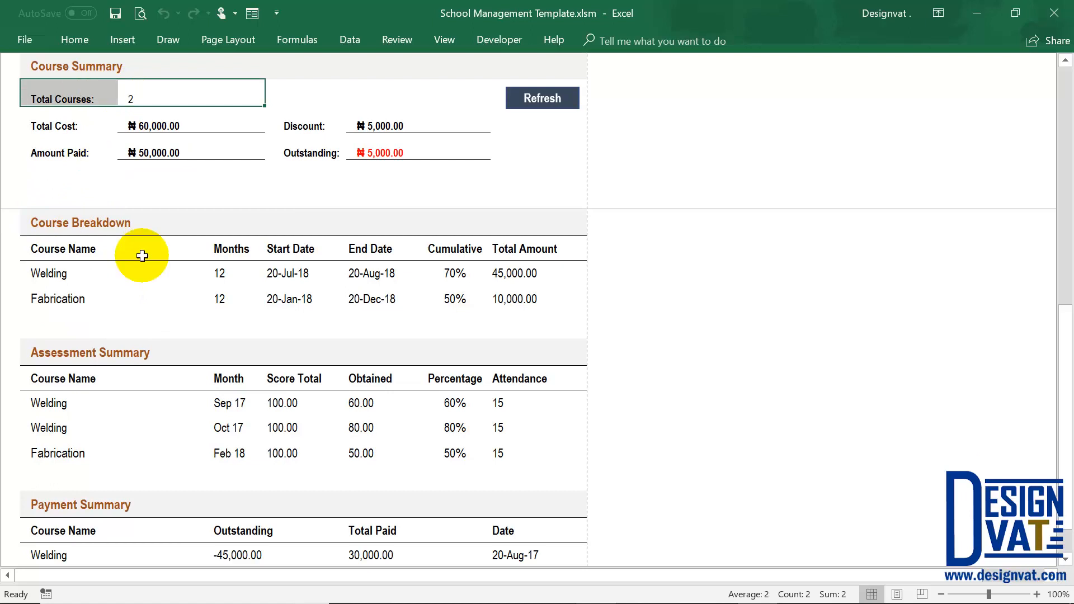
{"action": "left_click_drag", "start_coordinate": [62, 273], "coordinate": [58, 301]}
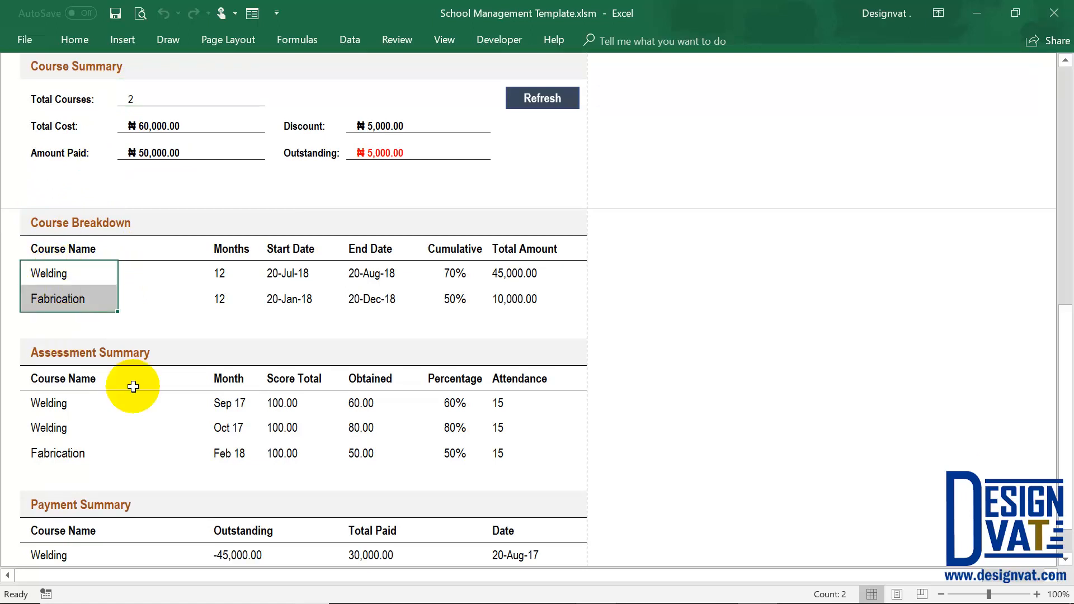
{"action": "left_click_drag", "start_coordinate": [218, 273], "coordinate": [220, 297]}
{"action": "left_click_drag", "start_coordinate": [291, 273], "coordinate": [395, 298]}
{"action": "left_click", "coordinate": [444, 274]}
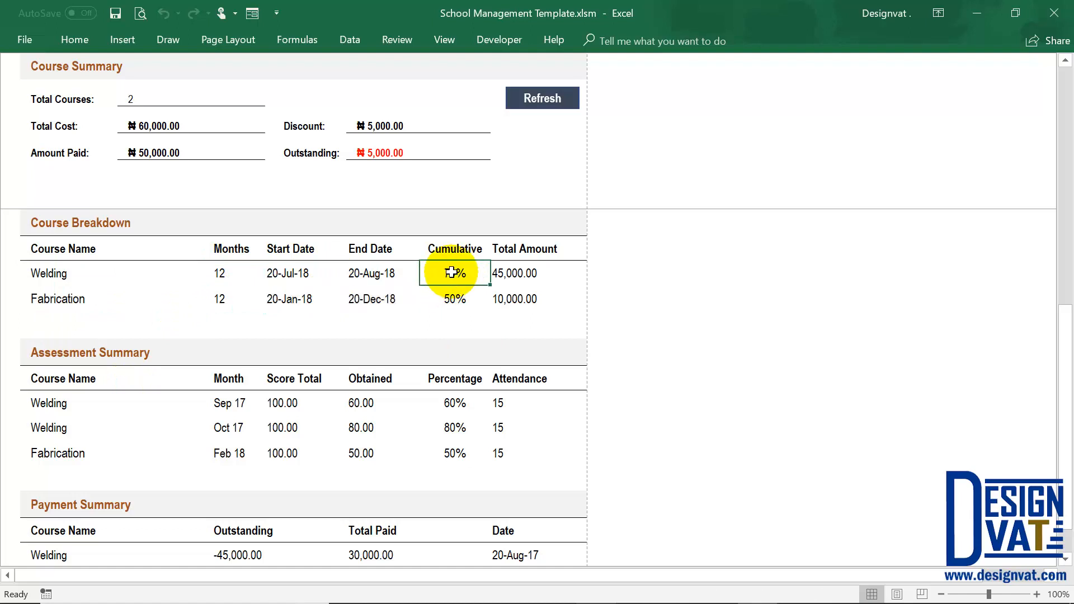
{"action": "left_click_drag", "start_coordinate": [450, 272], "coordinate": [445, 297]}
{"action": "left_click", "coordinate": [449, 271]}
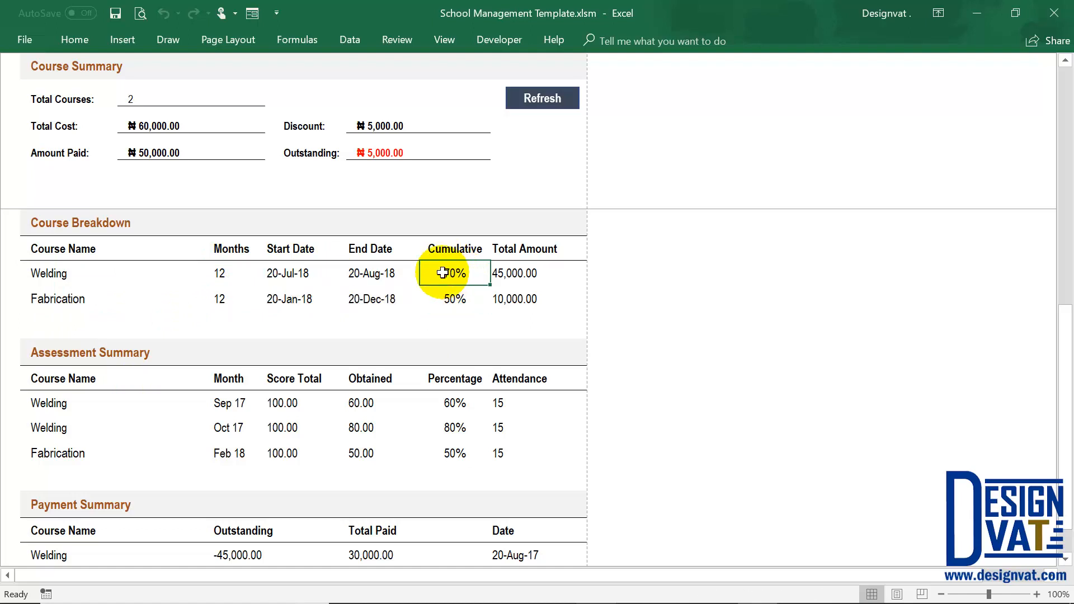
{"action": "left_click_drag", "start_coordinate": [551, 275], "coordinate": [542, 300]}
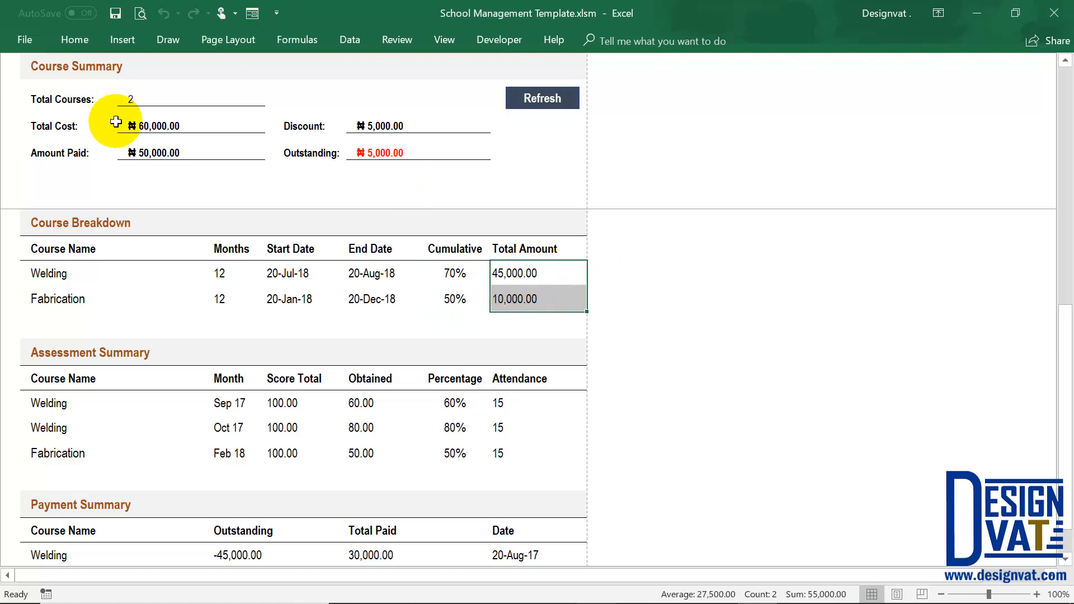
Compare the Course Summary's total cost, discount and total courses with the courses listed in the Course Breakdown.
{"action": "left_click_drag", "start_coordinate": [136, 117], "coordinate": [371, 121]}
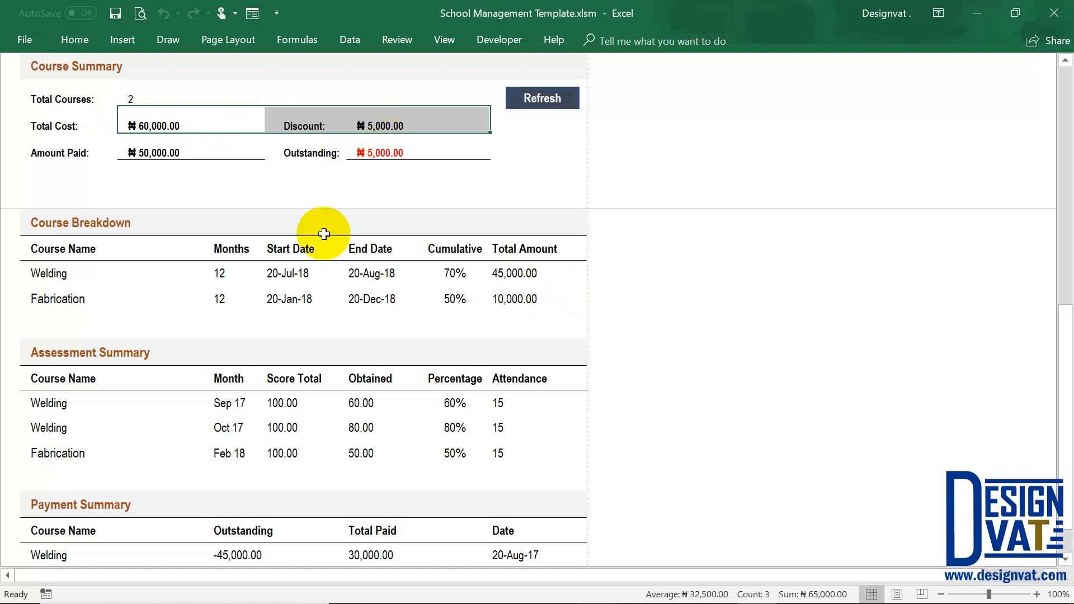
{"action": "left_click", "coordinate": [367, 125]}
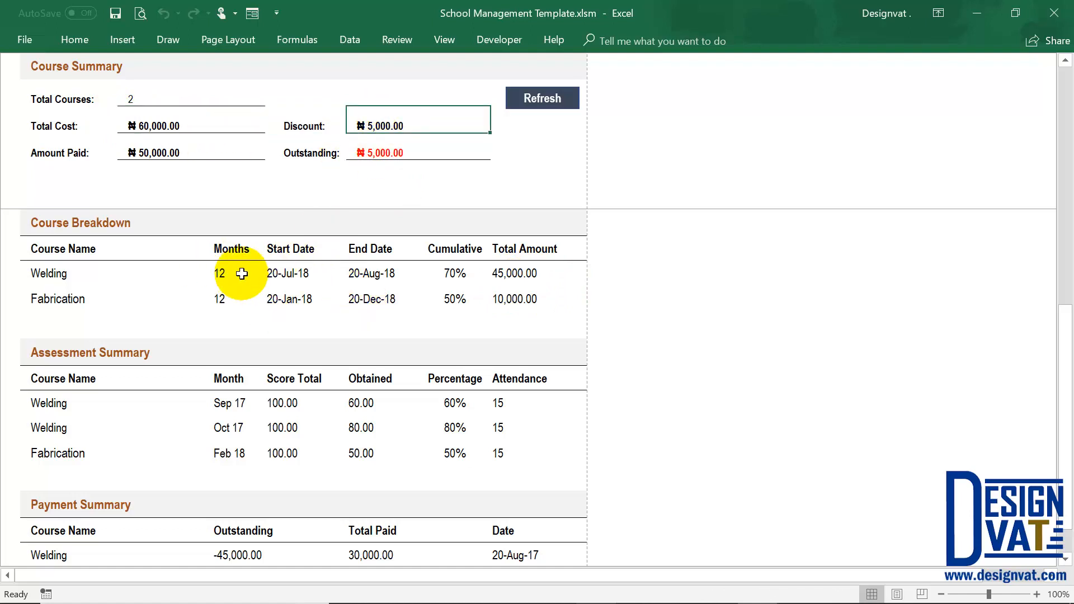
{"action": "left_click", "coordinate": [127, 99]}
{"action": "left_click_drag", "start_coordinate": [72, 273], "coordinate": [76, 297]}
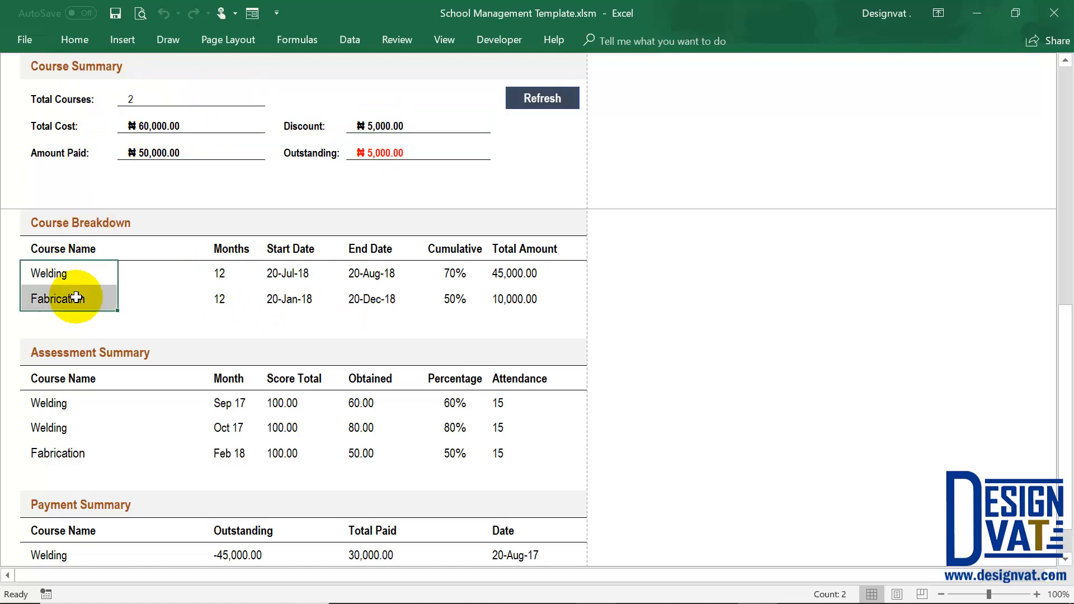
Examine the course names, months, total scores, obtained scores and percentages in the Assessment Summary table.
{"action": "left_click", "coordinate": [78, 355]}
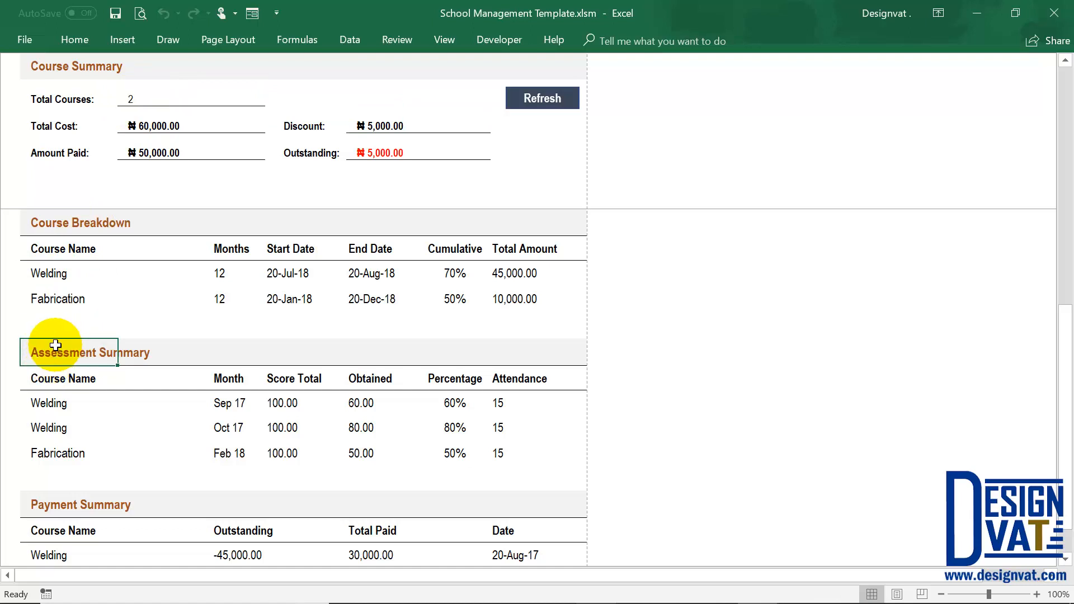
{"action": "left_click_drag", "start_coordinate": [64, 405], "coordinate": [65, 425]}
{"action": "left_click", "coordinate": [65, 459]}
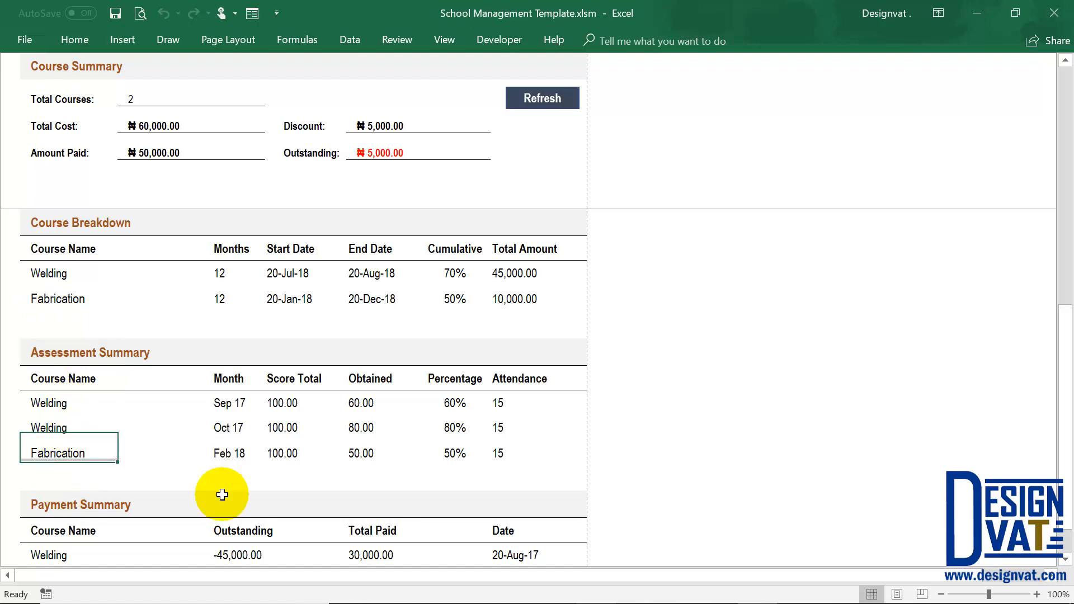
{"action": "left_click_drag", "start_coordinate": [234, 407], "coordinate": [232, 426]}
{"action": "left_click", "coordinate": [240, 453]}
{"action": "left_click_drag", "start_coordinate": [283, 403], "coordinate": [284, 453]}
{"action": "left_click_drag", "start_coordinate": [369, 451], "coordinate": [364, 402]}
{"action": "left_click_drag", "start_coordinate": [451, 399], "coordinate": [72, 403]}
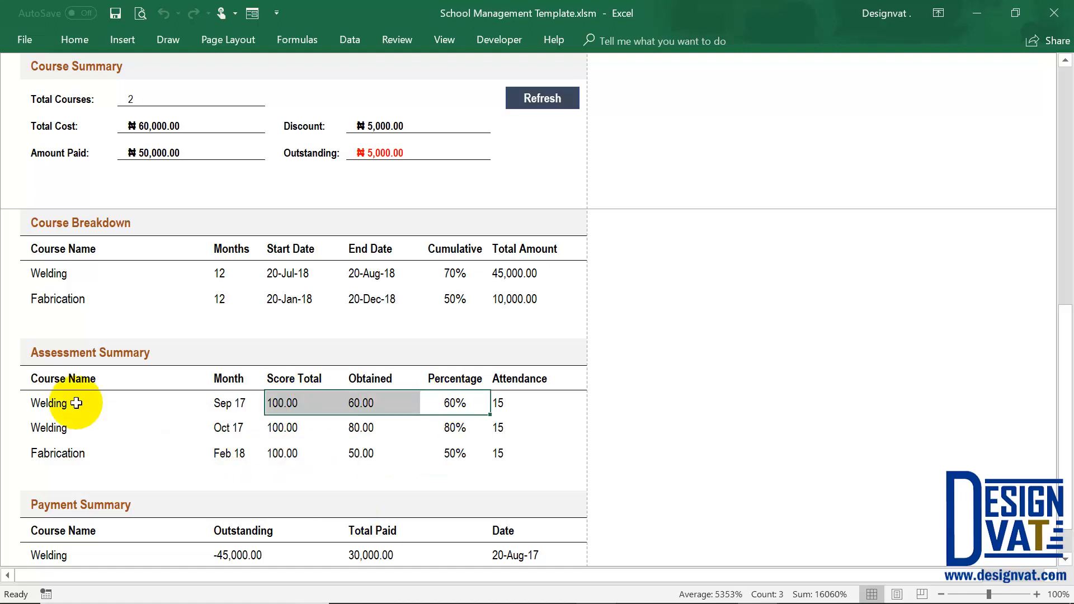
{"action": "left_click_drag", "start_coordinate": [460, 425], "coordinate": [106, 421]}
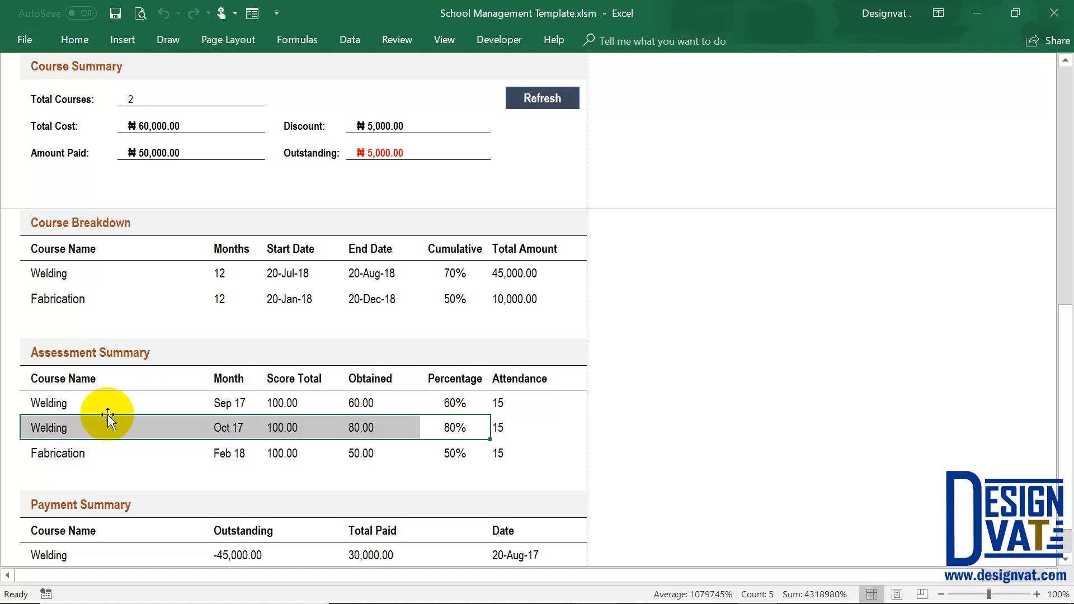
Compare Welding's cumulative percentage in the Course Breakdown with its monthly Assessment Summary percentages, and check the Attendance column.
{"action": "left_click", "coordinate": [452, 273]}
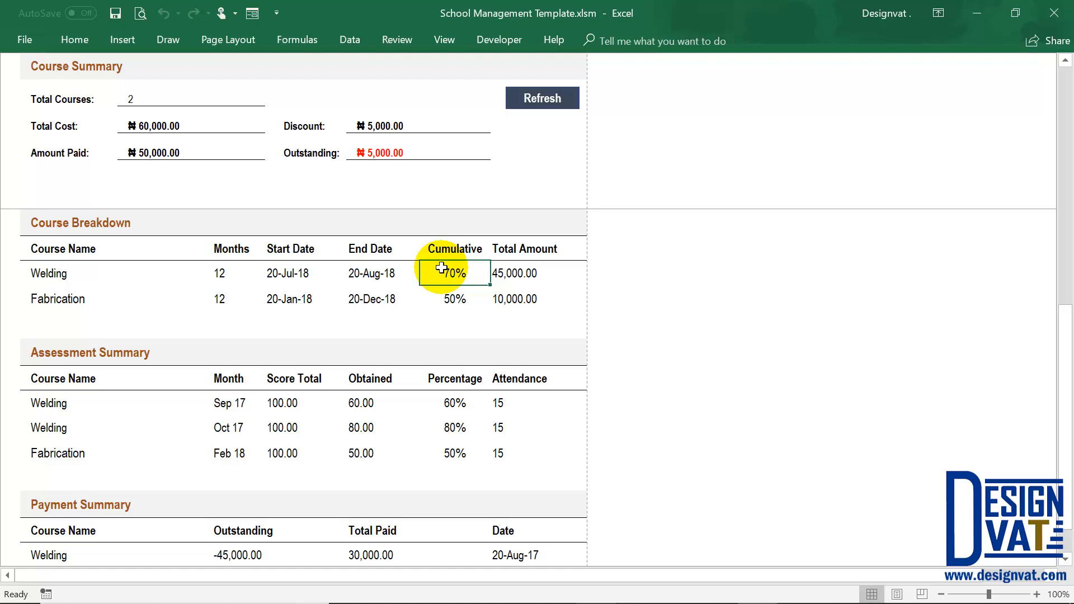
{"action": "left_click", "coordinate": [443, 397]}
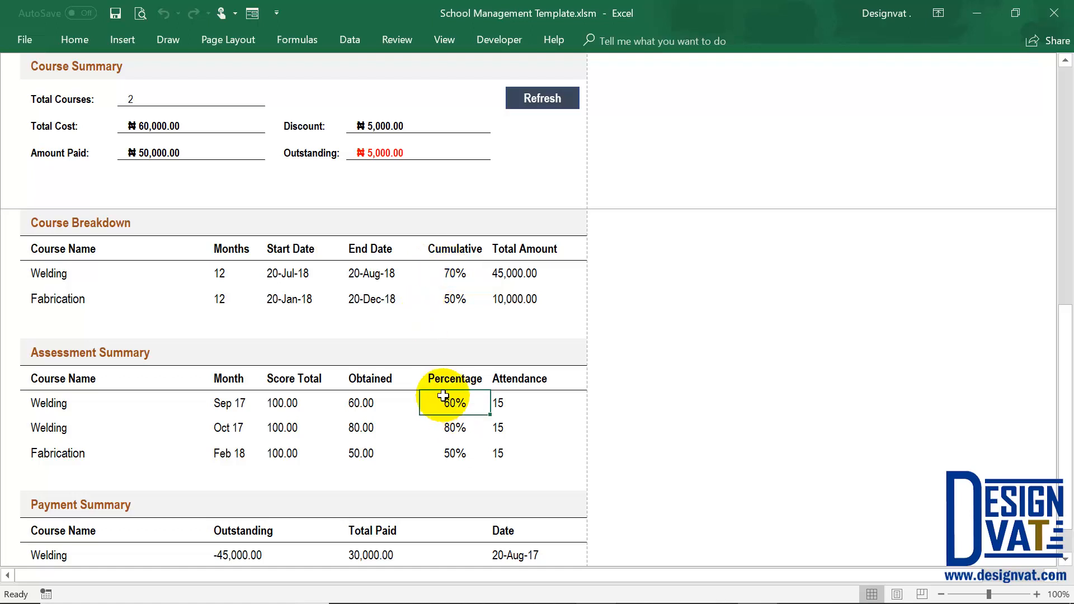
{"action": "left_click_drag", "start_coordinate": [445, 401], "coordinate": [95, 404]}
{"action": "left_click", "coordinate": [231, 398]}
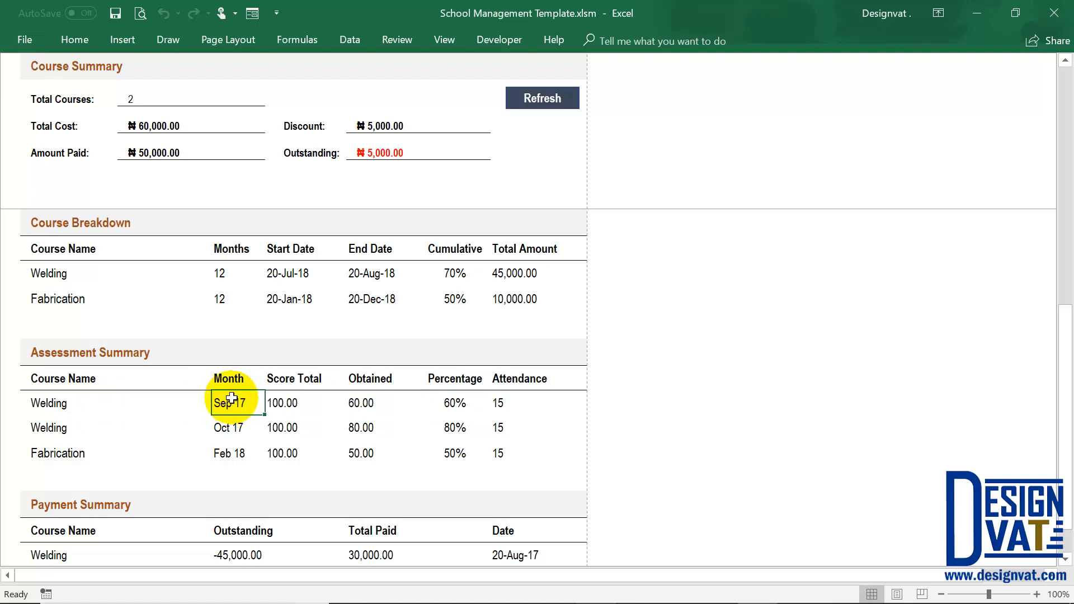
{"action": "left_click", "coordinate": [455, 400]}
{"action": "left_click", "coordinate": [230, 427]}
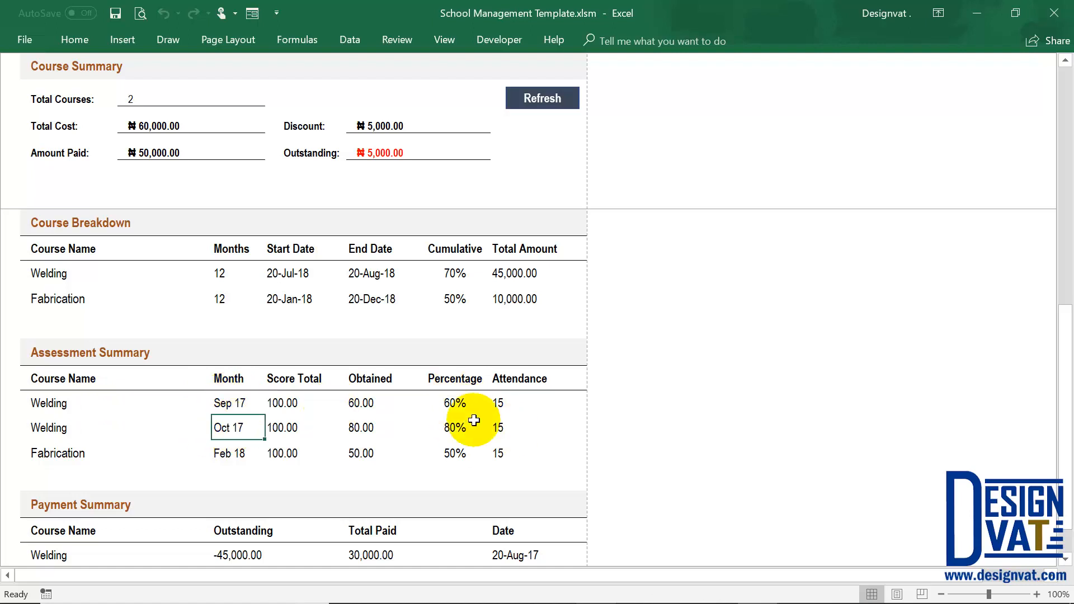
{"action": "left_click", "coordinate": [472, 427]}
{"action": "left_click_drag", "start_coordinate": [517, 405], "coordinate": [517, 443]}
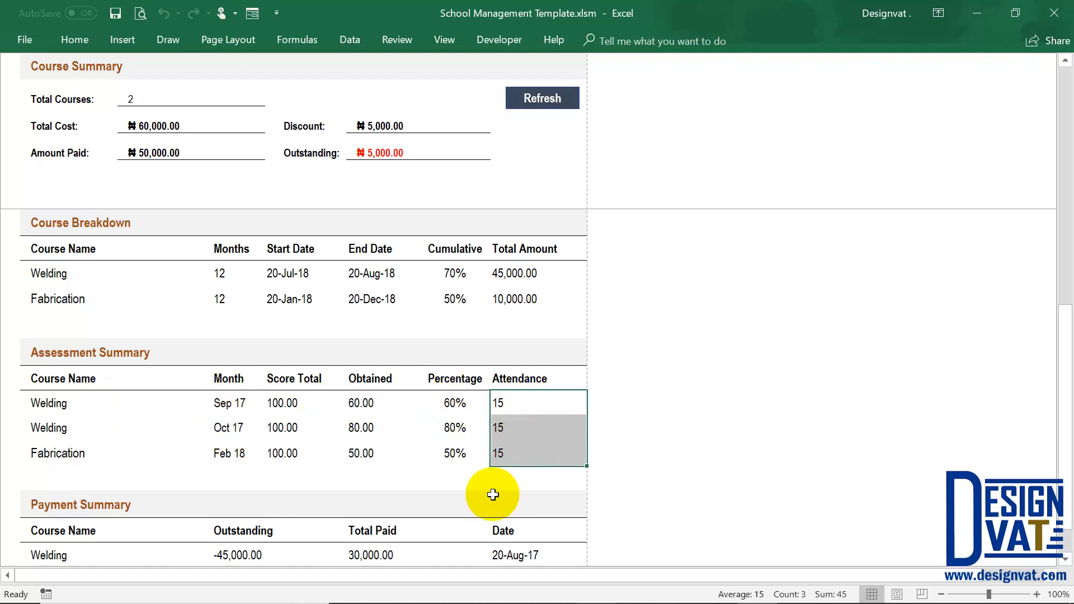
Compare the Payment Summary's Total Paid entries with the Amount Paid in the Course Summary, and check the payment dates.
{"action": "scroll", "coordinate": [453, 472], "scroll_direction": "down", "scroll_amount": 2}
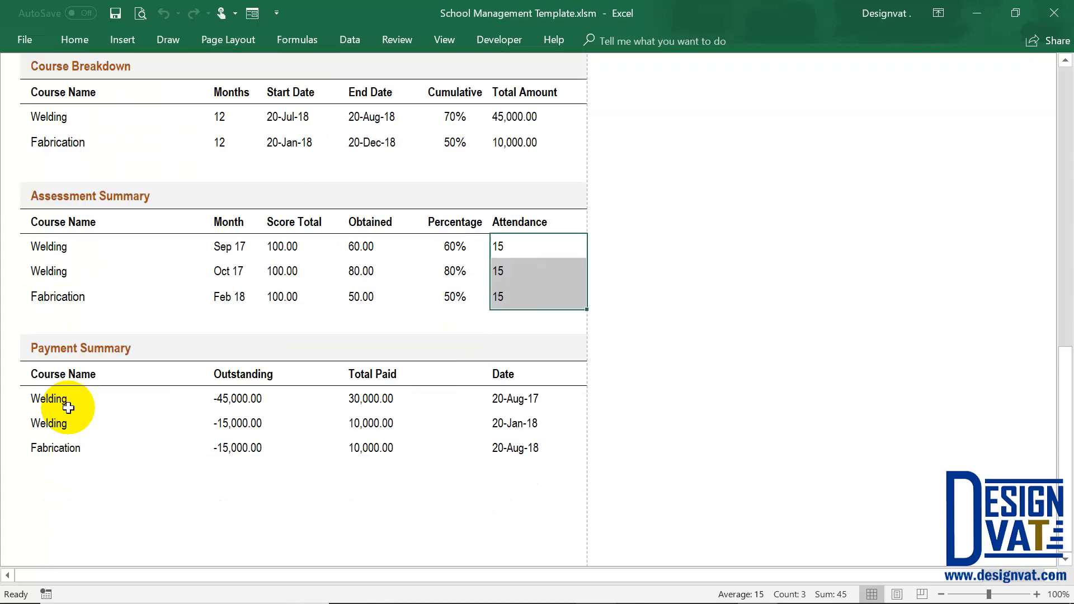
{"action": "left_click", "coordinate": [86, 347]}
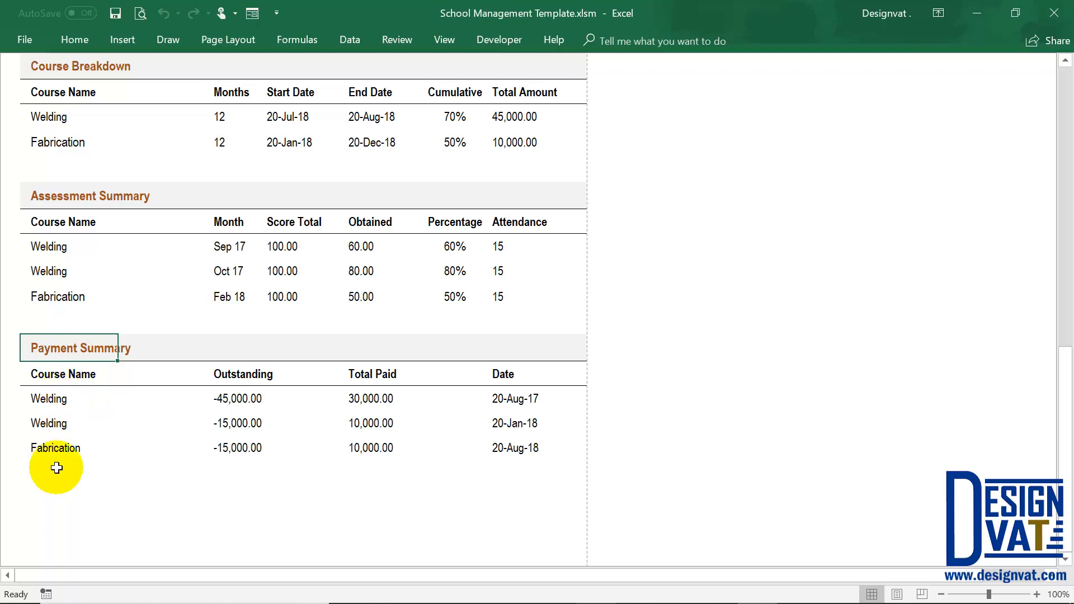
{"action": "left_click_drag", "start_coordinate": [384, 396], "coordinate": [376, 451]}
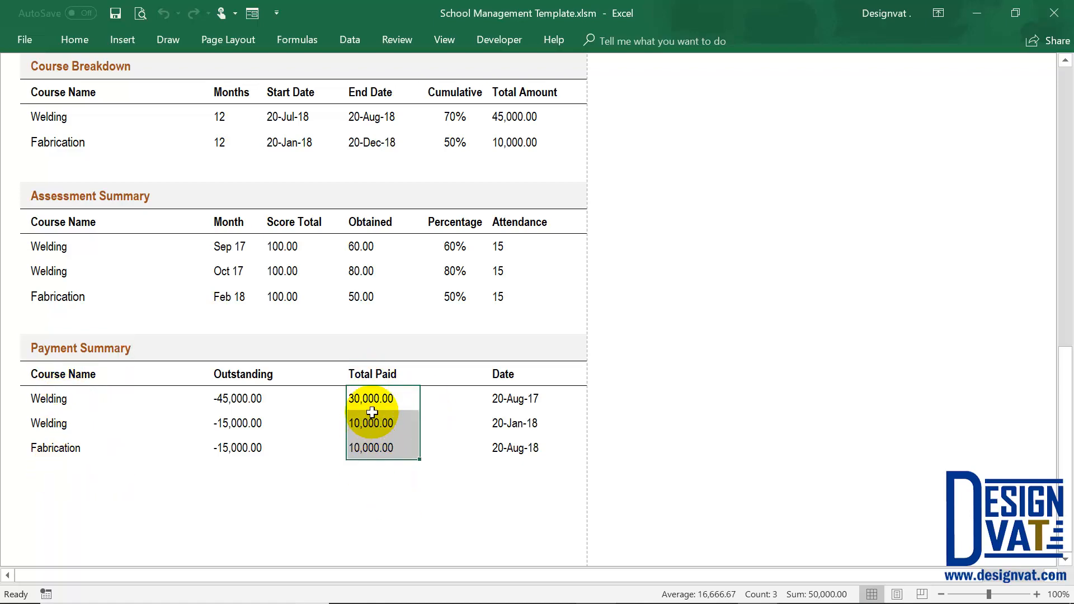
{"action": "scroll", "coordinate": [372, 408], "scroll_direction": "up", "scroll_amount": 4}
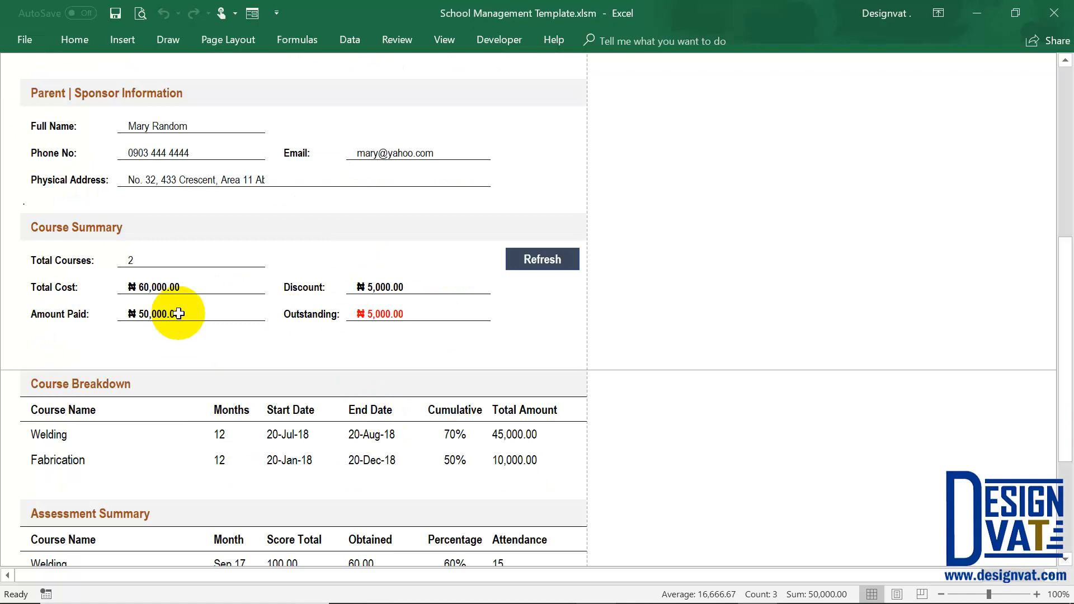
{"action": "left_click", "coordinate": [147, 319]}
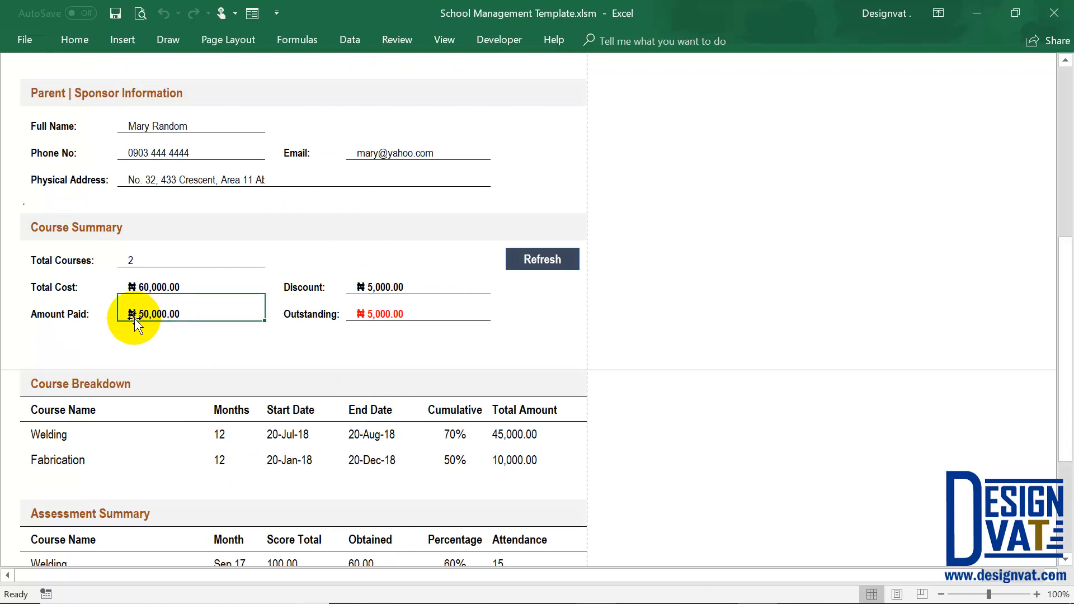
{"action": "left_click_drag", "start_coordinate": [141, 322], "coordinate": [43, 307]}
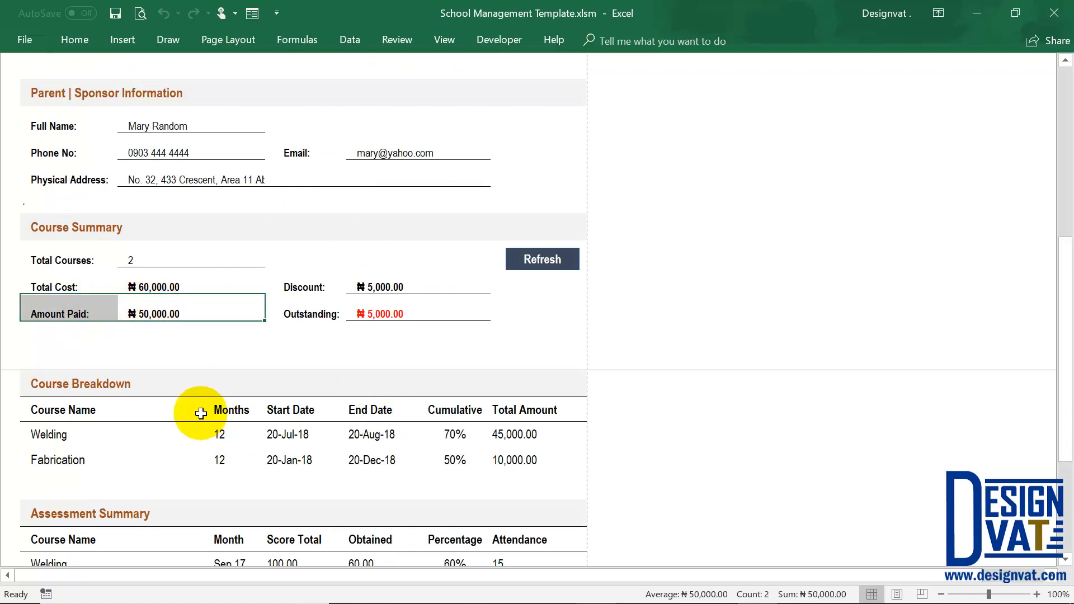
{"action": "scroll", "coordinate": [246, 423], "scroll_direction": "down", "scroll_amount": 3}
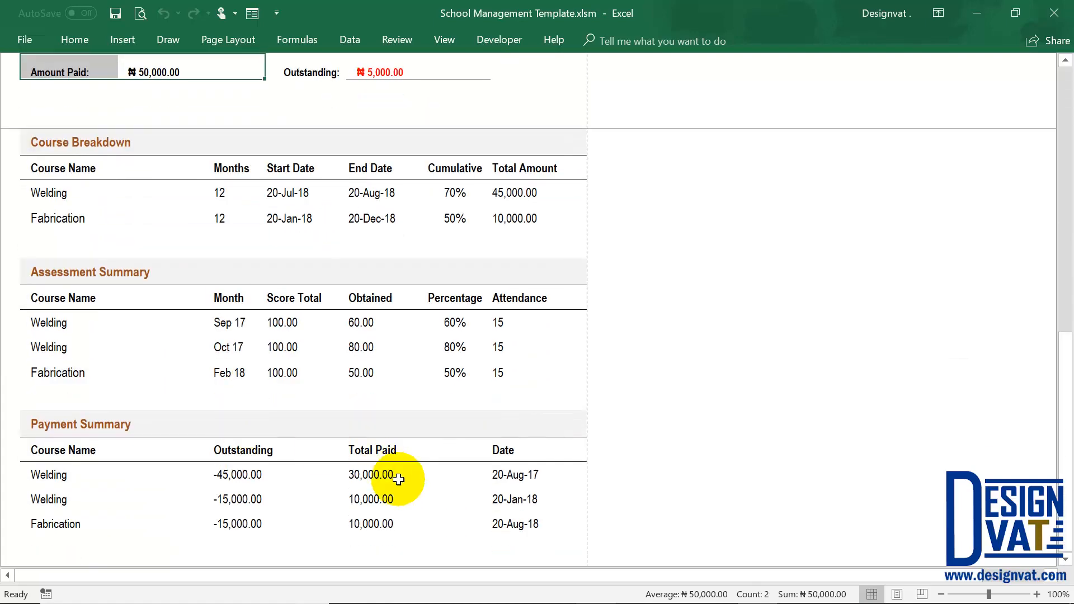
{"action": "left_click", "coordinate": [380, 474]}
{"action": "left_click_drag", "start_coordinate": [383, 493], "coordinate": [392, 523]}
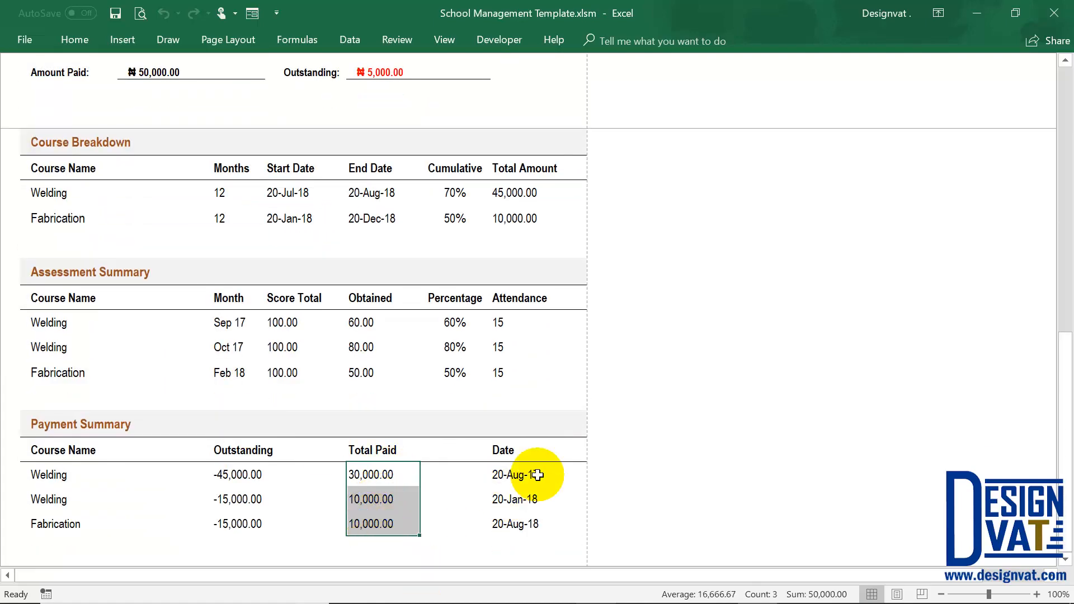
{"action": "left_click_drag", "start_coordinate": [515, 475], "coordinate": [523, 523]}
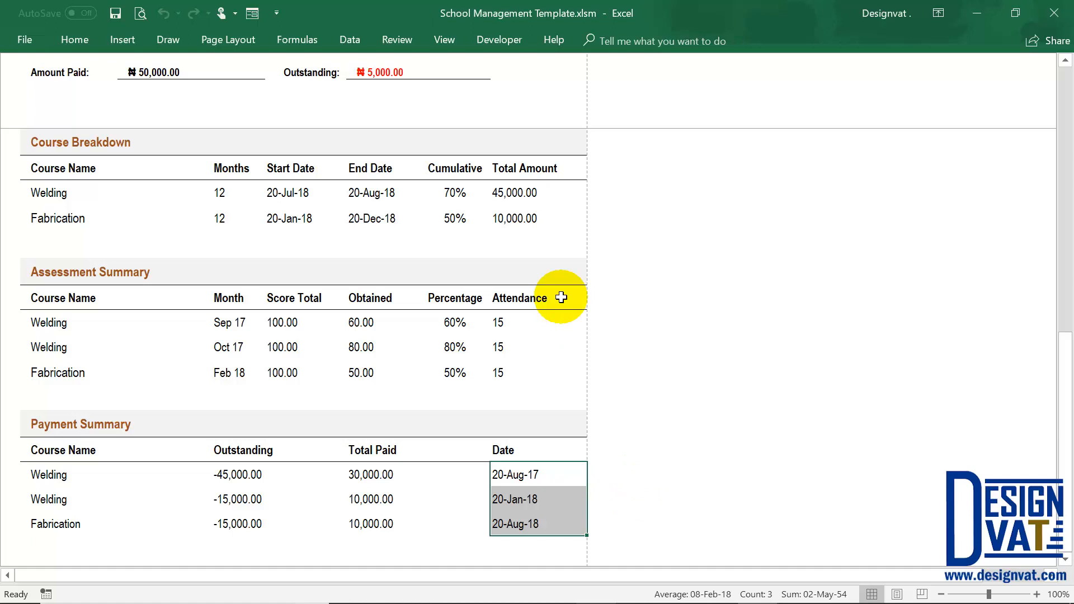
Check the last rows and the space below them in the Course Breakdown, Assessment Summary and Payment Summary tables.
{"action": "left_click", "coordinate": [62, 242]}
{"action": "left_click_drag", "start_coordinate": [250, 239], "coordinate": [254, 239]}
{"action": "left_click_drag", "start_coordinate": [70, 394], "coordinate": [174, 383]}
{"action": "left_click", "coordinate": [84, 526]}
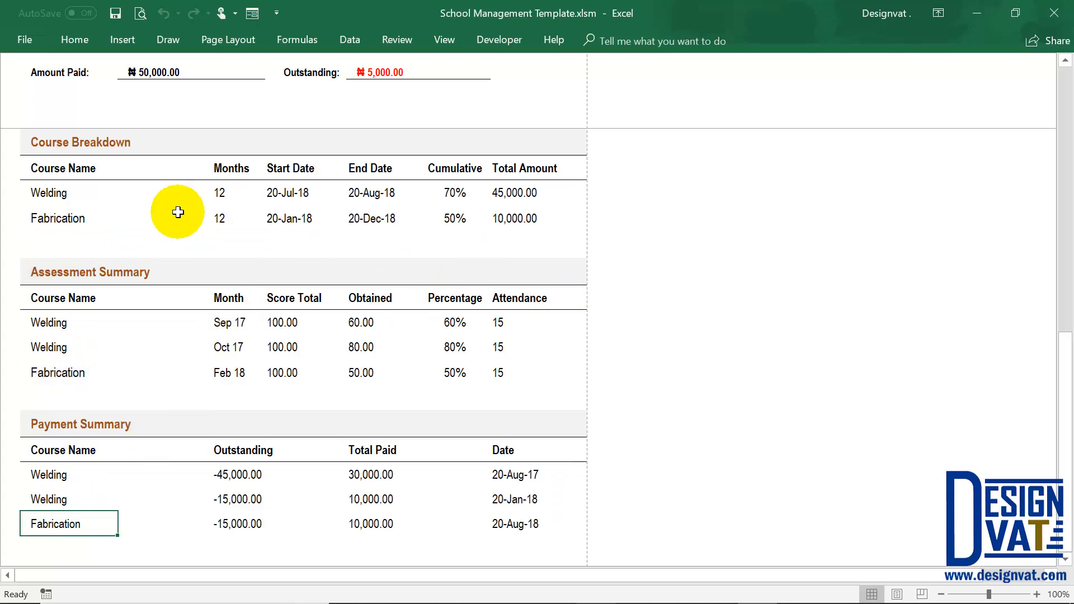
Leave the trainee report for the Course Details sheet and examine the courses the trainees are enrolled for.
{"action": "scroll", "coordinate": [178, 212], "scroll_direction": "up", "scroll_amount": 5}
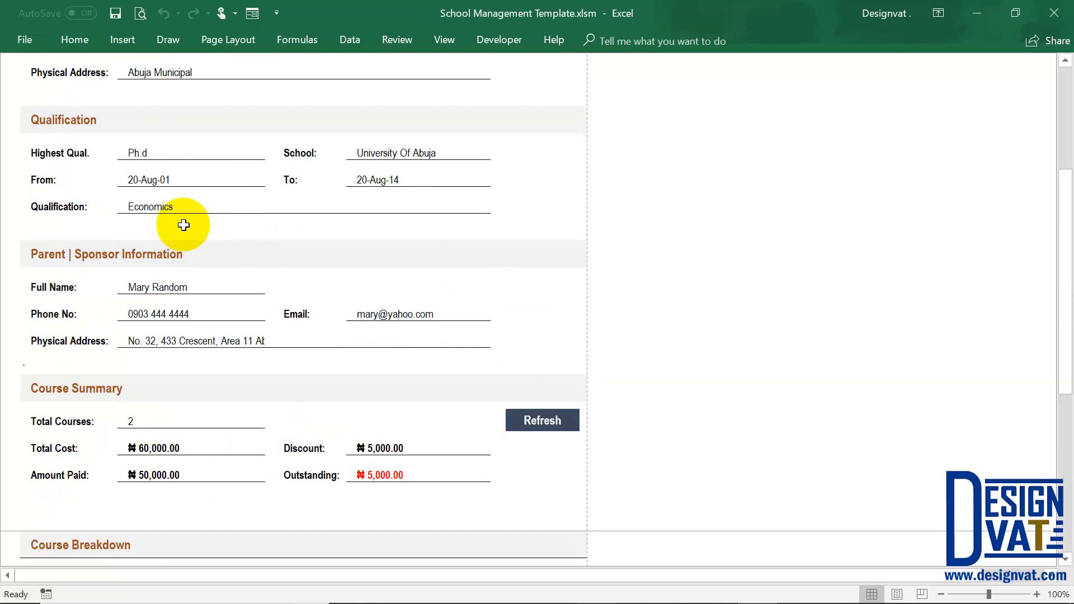
{"action": "scroll", "coordinate": [183, 225], "scroll_direction": "up", "scroll_amount": 3}
{"action": "left_click", "coordinate": [677, 83]}
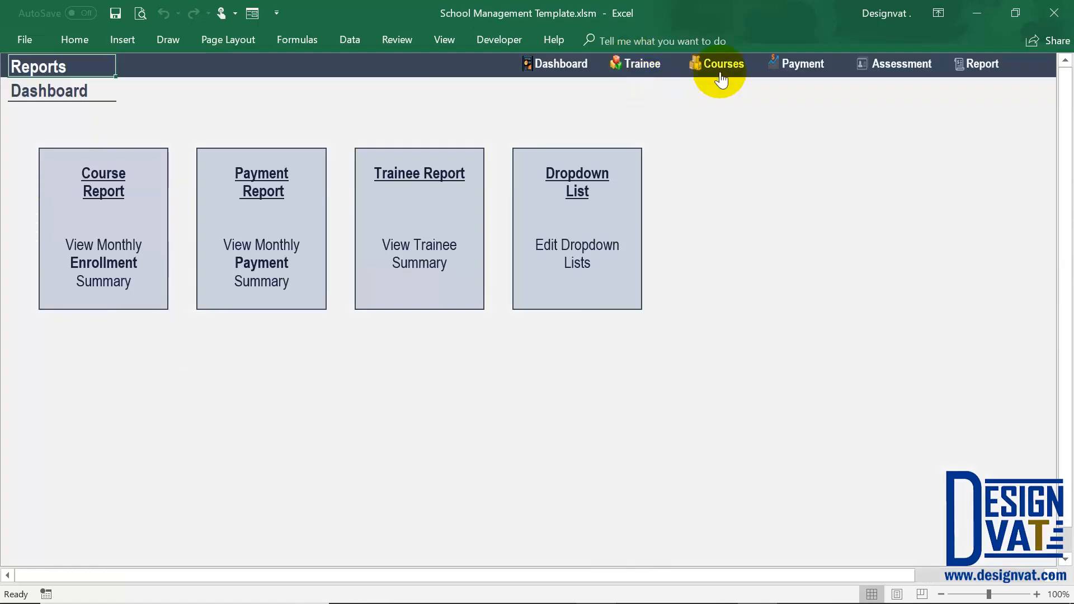
{"action": "left_click", "coordinate": [742, 63]}
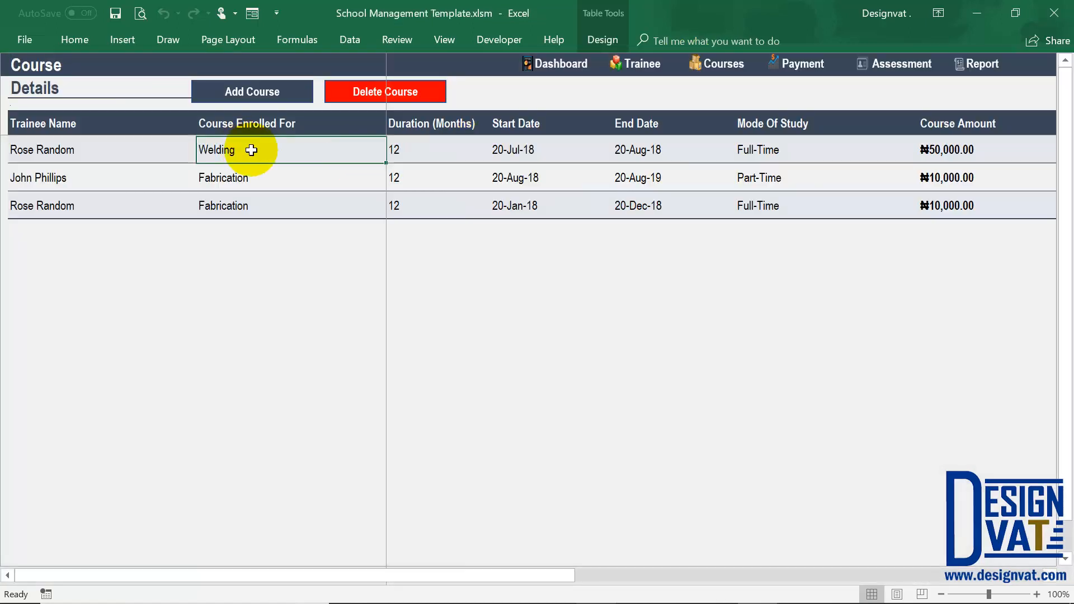
{"action": "left_click_drag", "start_coordinate": [251, 150], "coordinate": [244, 209]}
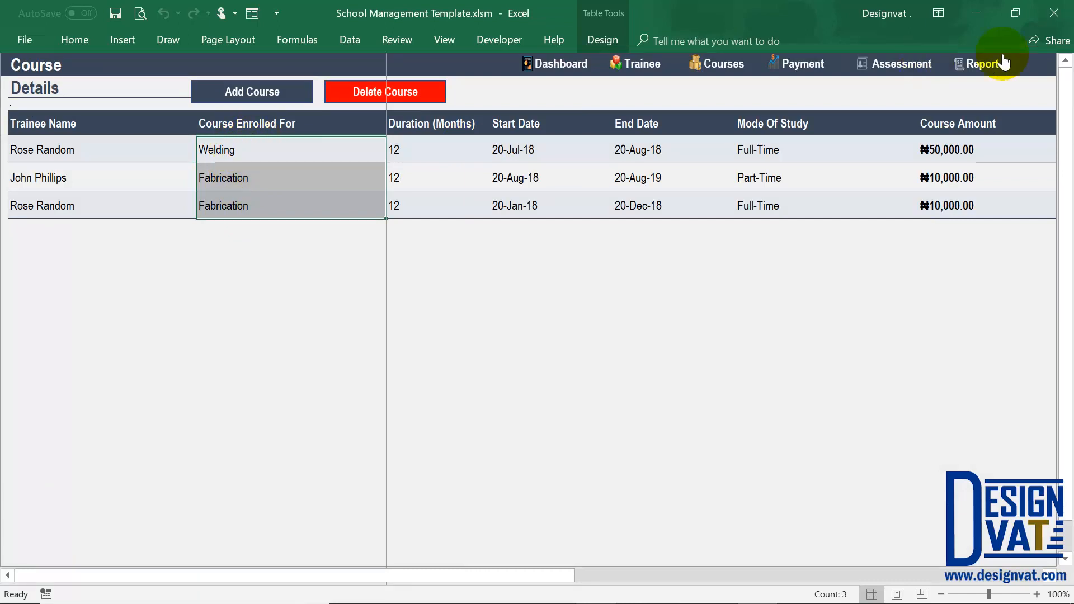
Add the course Tailoring with a course amount of 30000 below Fabrication in the report section's Dropdown List.
{"action": "left_click", "coordinate": [977, 60]}
{"action": "left_click", "coordinate": [579, 209]}
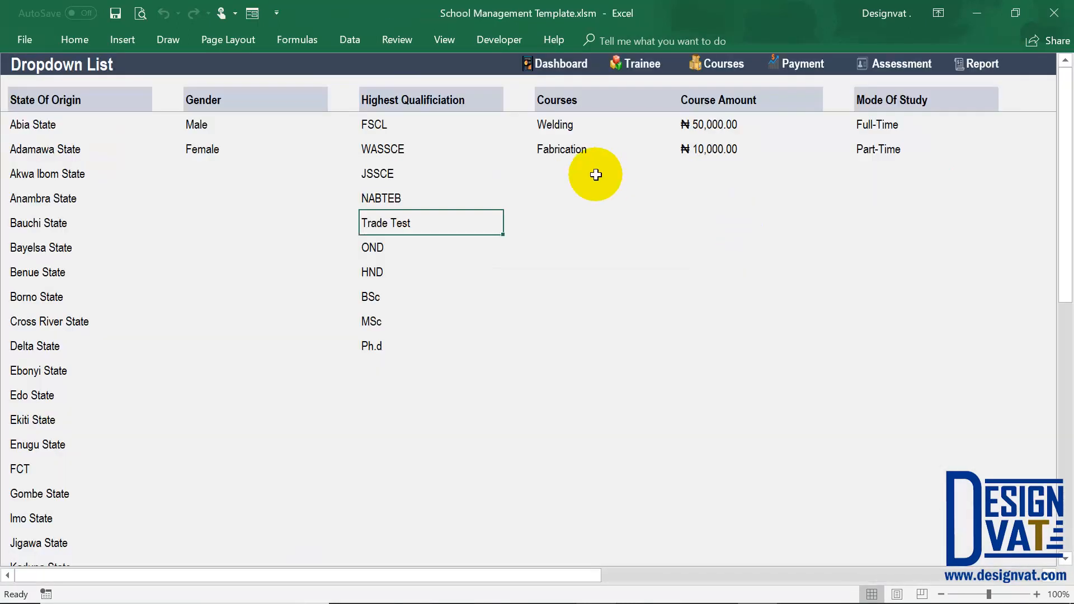
{"action": "left_click", "coordinate": [596, 174]}
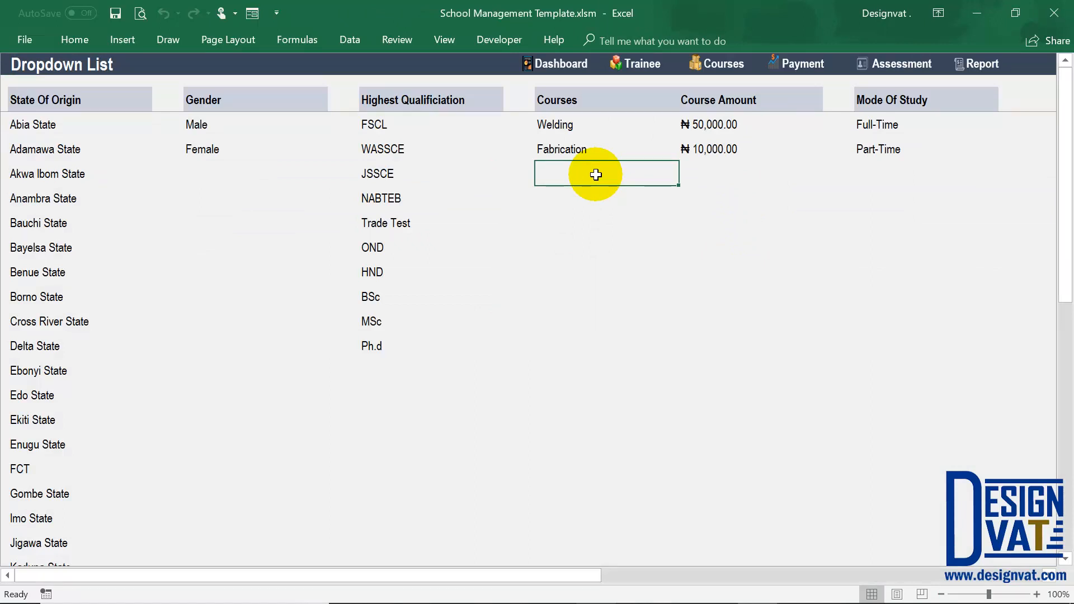
{"action": "double_click", "coordinate": [596, 174]}
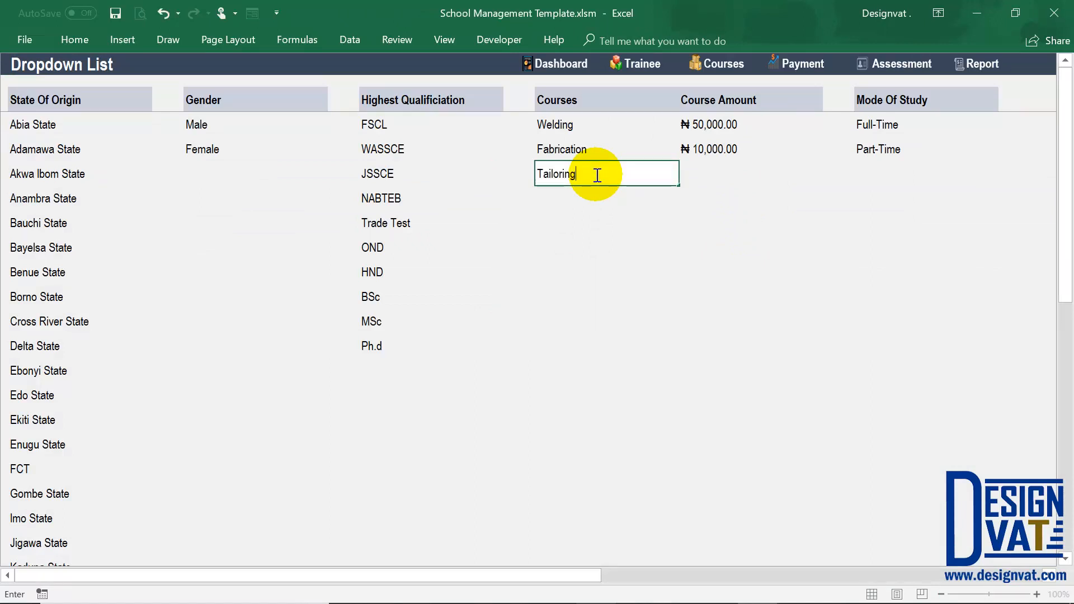
{"action": "key", "text": "ctrl+Return"}
{"action": "type", "text": "30000"}
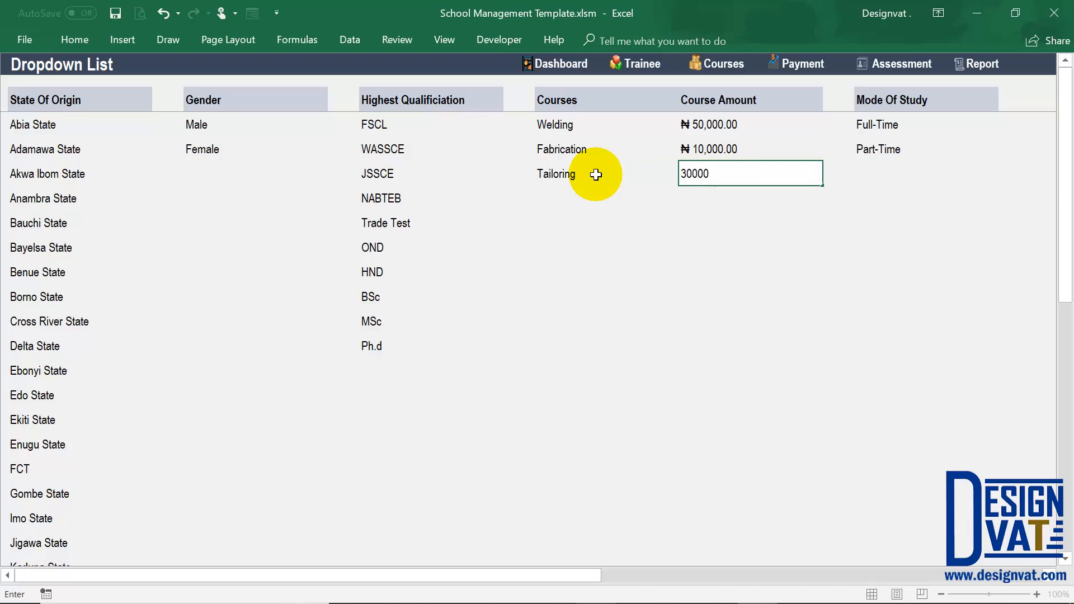
{"action": "key", "text": "Return"}
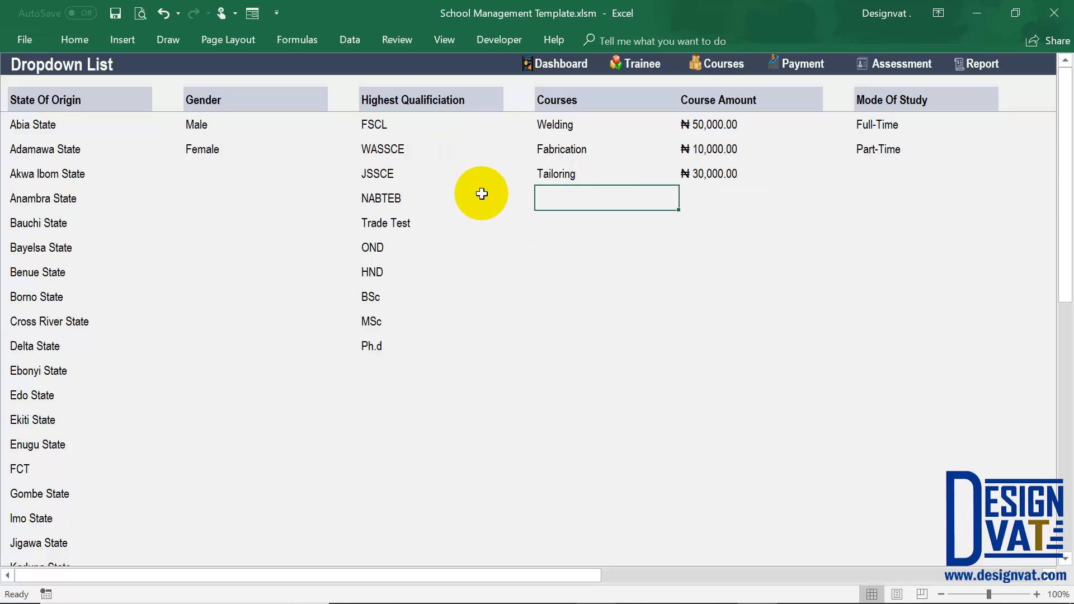
Start a new course record on the Course Details sheet for the trainee already enrolled for Welding, choosing Tailoring as the course.
{"action": "left_click", "coordinate": [723, 64]}
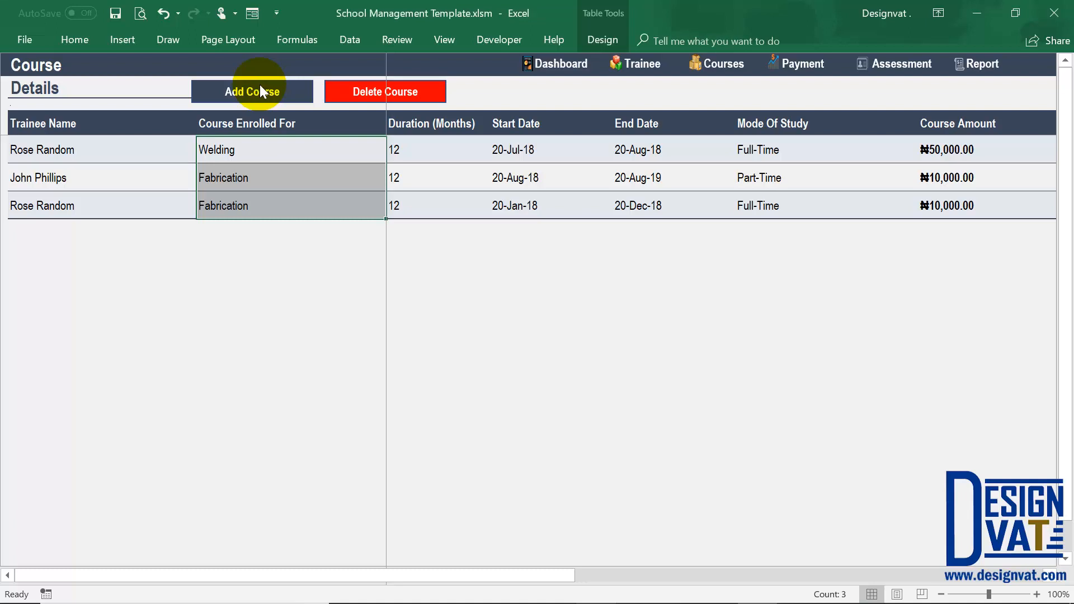
{"action": "left_click", "coordinate": [258, 89]}
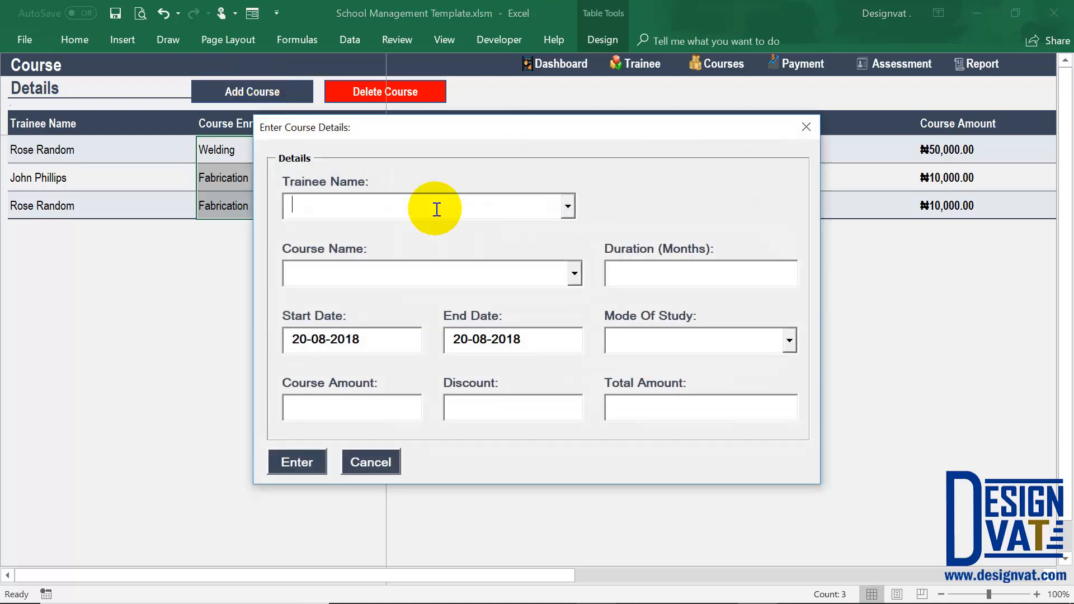
{"action": "left_click", "coordinate": [568, 206]}
{"action": "left_click", "coordinate": [508, 228]}
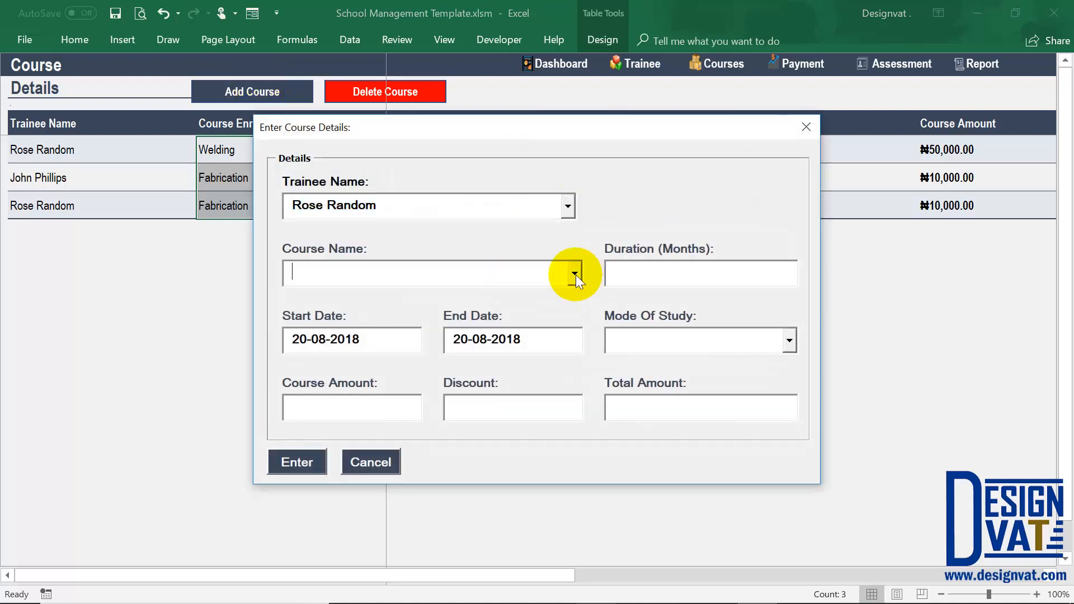
{"action": "left_click", "coordinate": [574, 274]}
{"action": "left_click", "coordinate": [337, 330]}
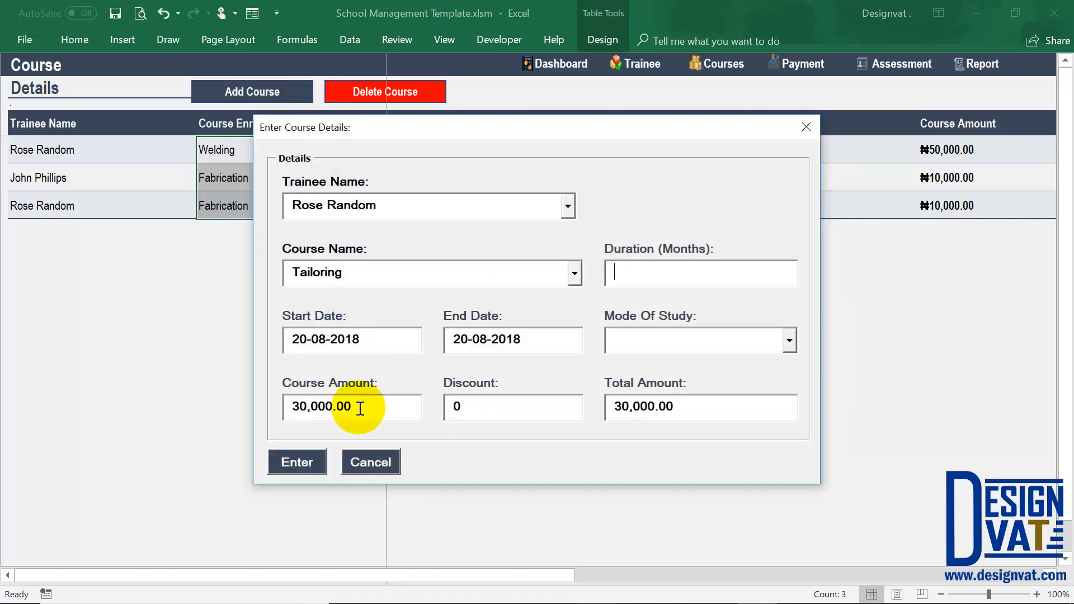
{"action": "left_click_drag", "start_coordinate": [411, 407], "coordinate": [249, 409]}
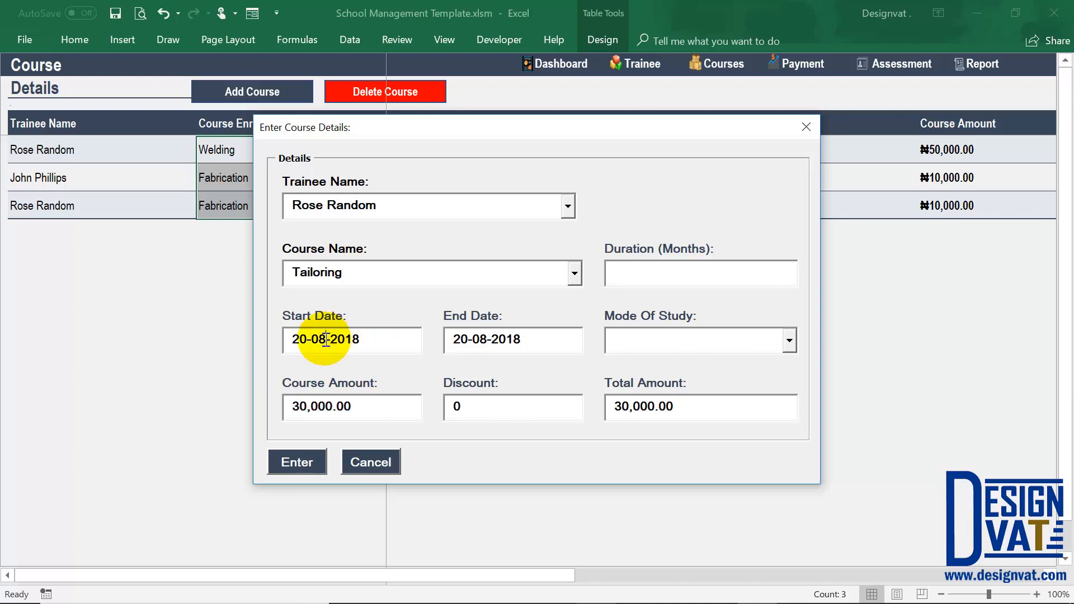
Set the start date to 20-03-2018, end date to 20-09-2018, mode to Full-Time and duration to 6 months, and save the course record.
{"action": "key", "text": "BackSpace"}
{"action": "type", "text": "3"}
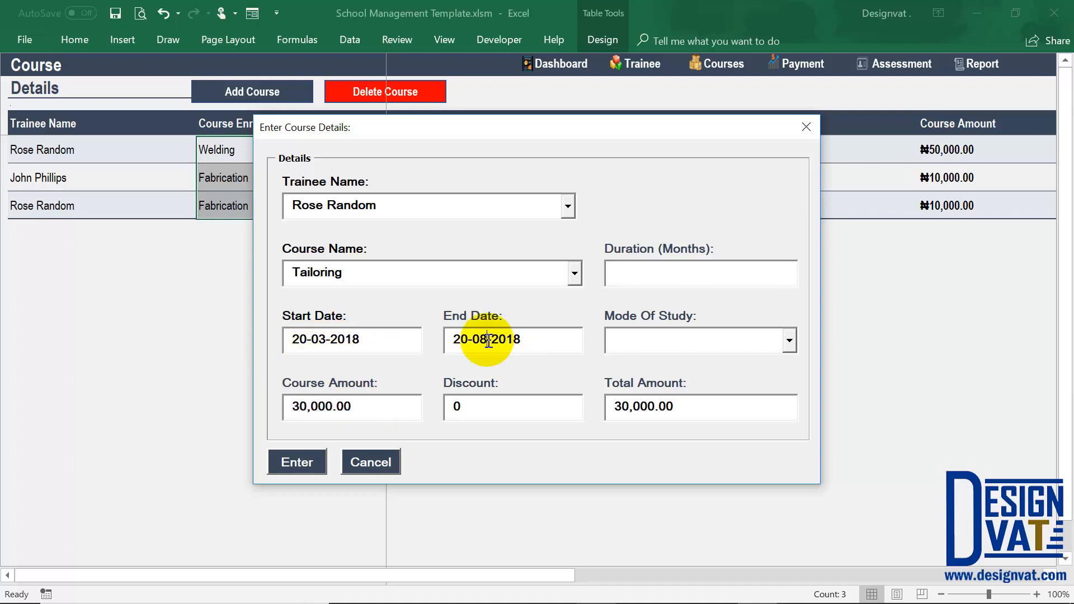
{"action": "left_click", "coordinate": [488, 340]}
{"action": "key", "text": "BackSpace"}
{"action": "left_click", "coordinate": [788, 341]}
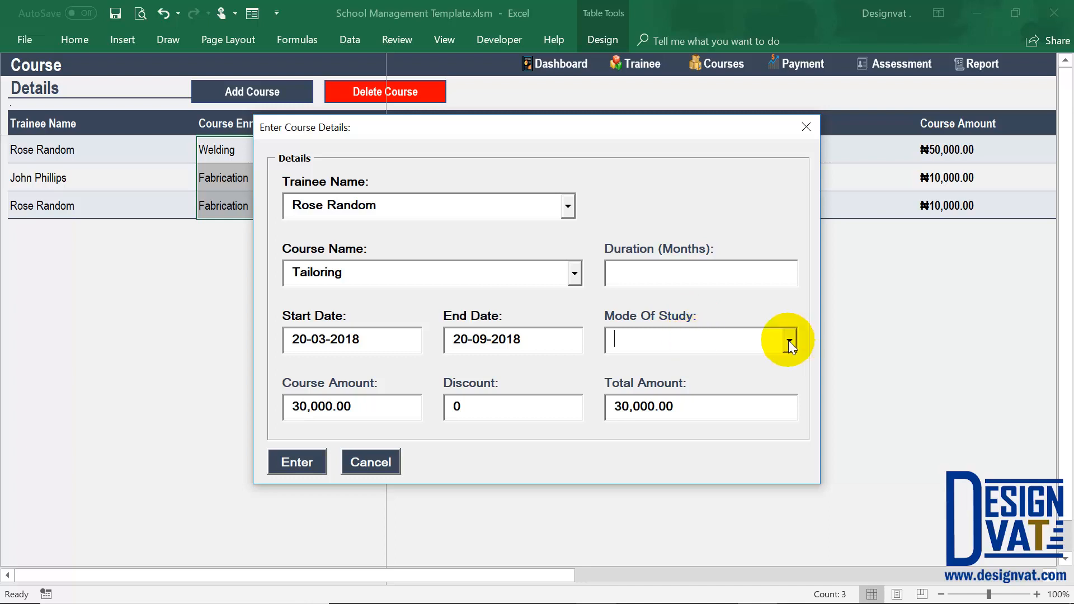
{"action": "type", "text": "Full-Time"}
{"action": "left_click", "coordinate": [741, 273]}
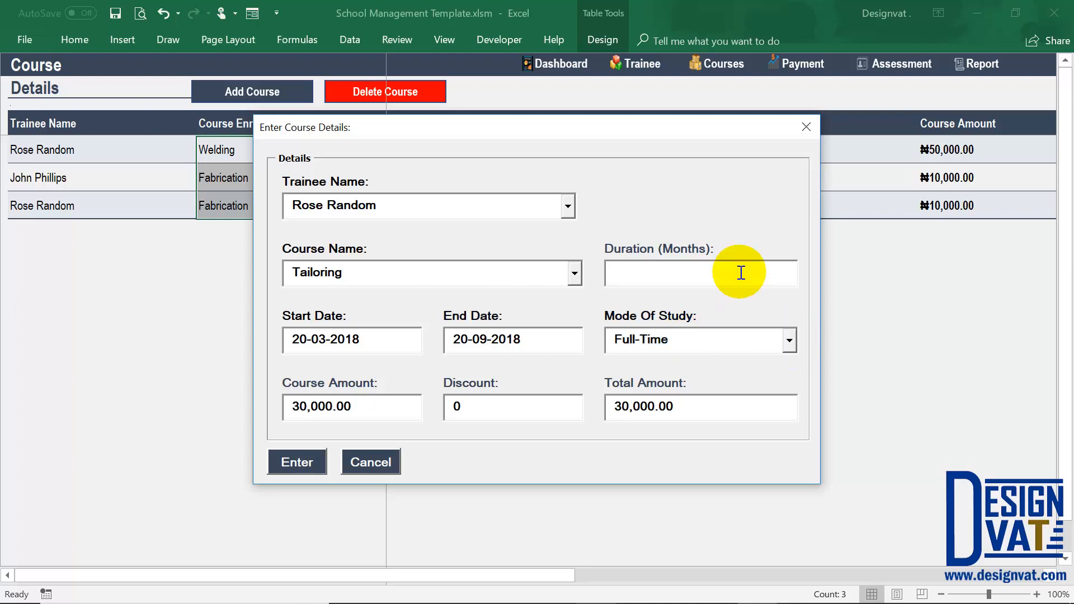
{"action": "type", "text": "6"}
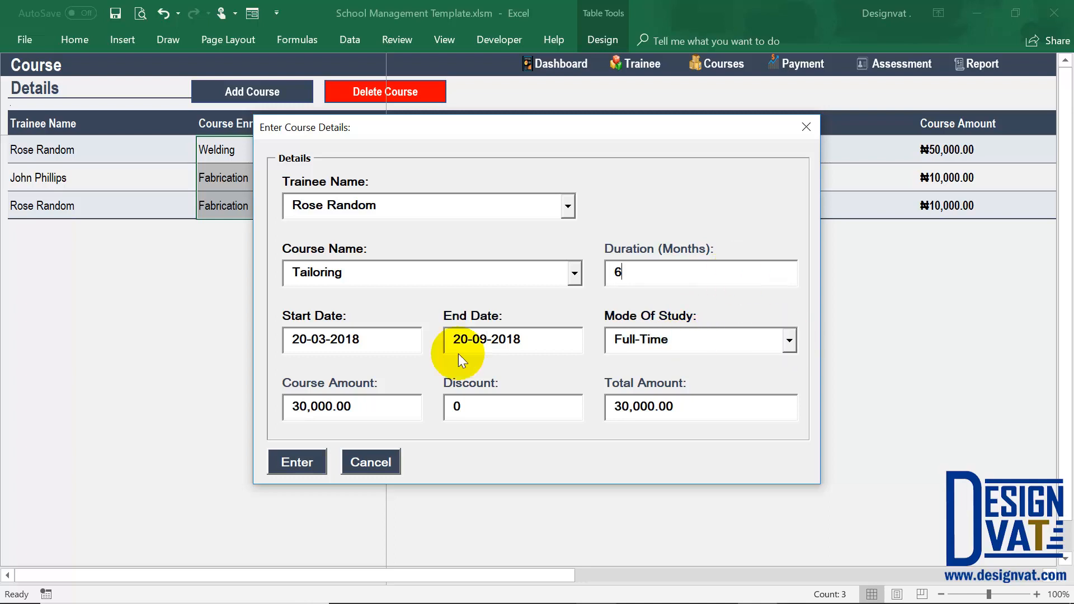
{"action": "left_click", "coordinate": [298, 464]}
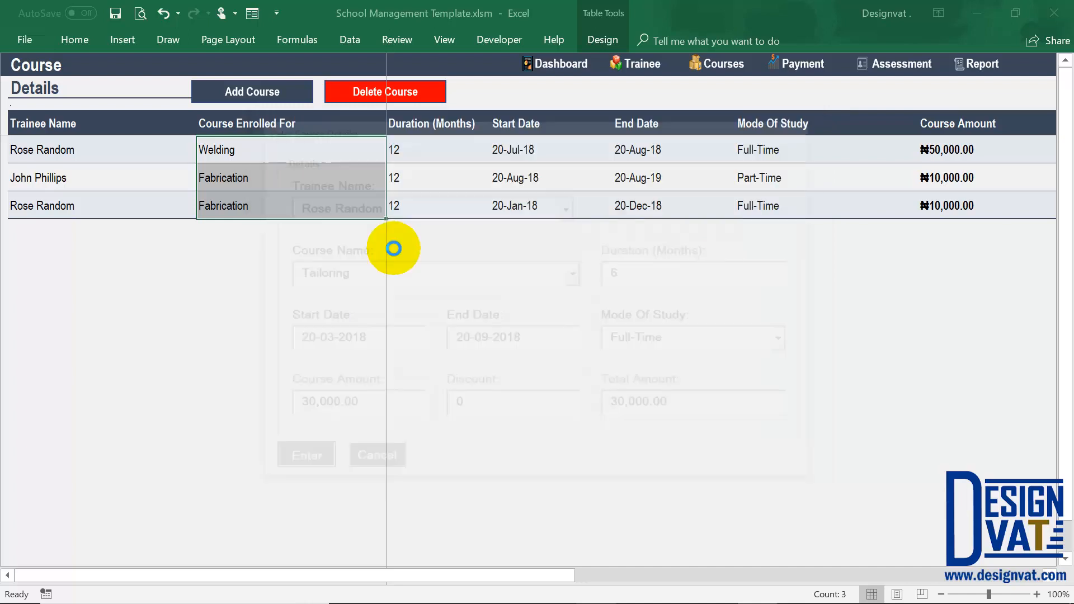
{"action": "left_click", "coordinate": [539, 370]}
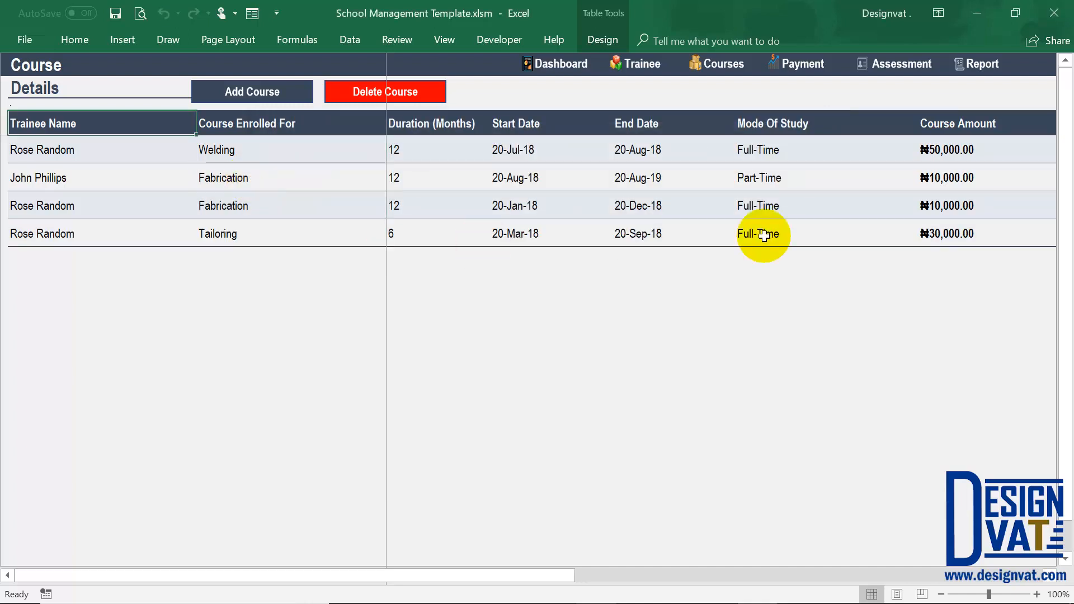
Start a new payment record on the Financial Information sheet for the trainee just enrolled in Tailoring.
{"action": "left_click", "coordinate": [941, 237]}
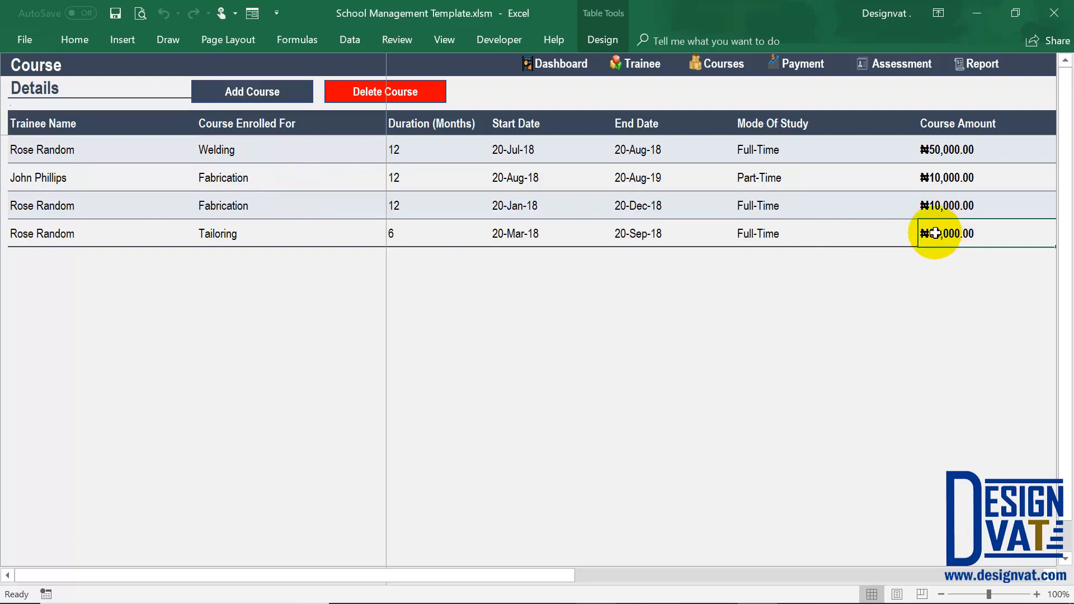
{"action": "left_click", "coordinate": [803, 64]}
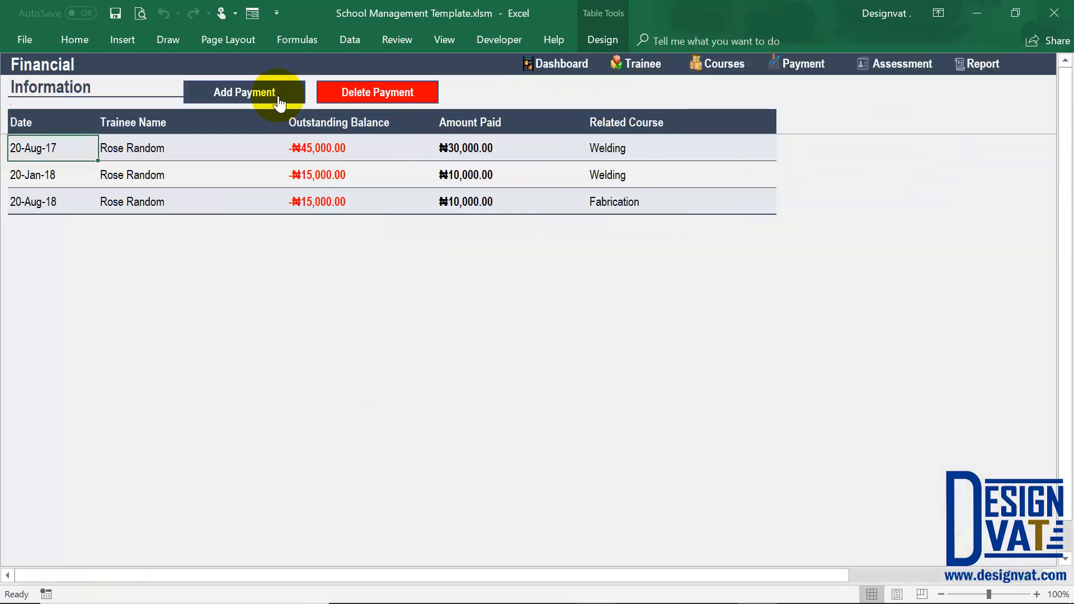
{"action": "left_click", "coordinate": [280, 96]}
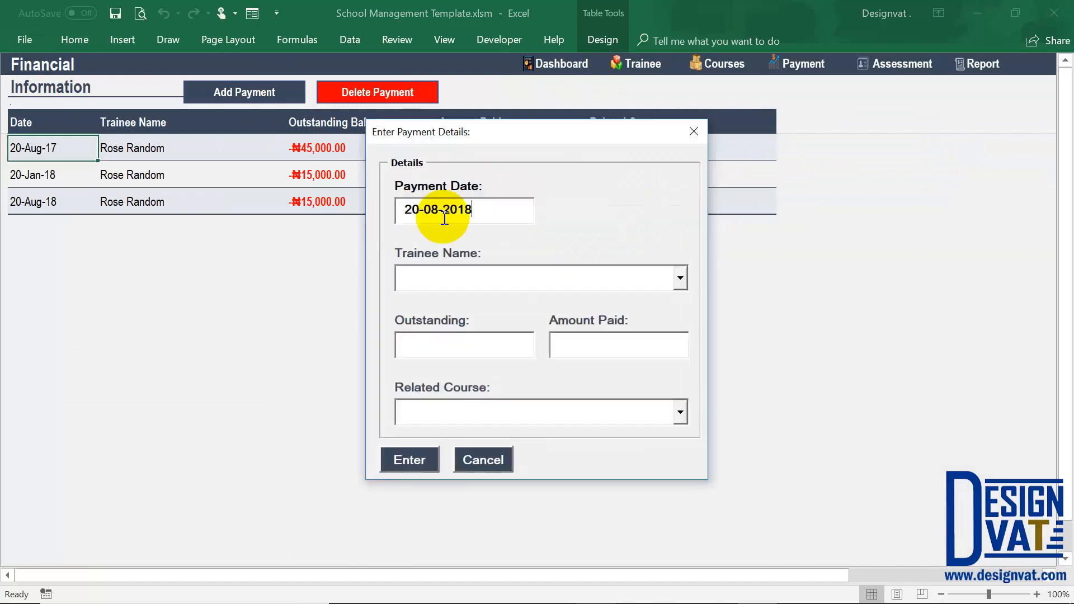
{"action": "left_click", "coordinate": [455, 278]}
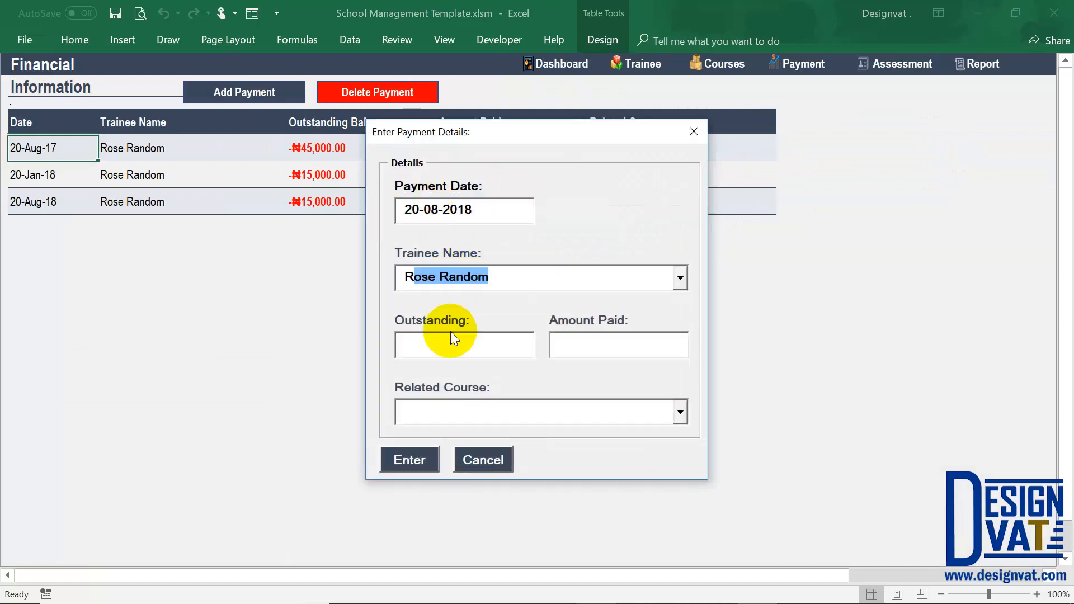
Set the amount paid to 30000 and the related course to Tailoring, and save the payment record.
{"action": "left_click", "coordinate": [607, 343]}
{"action": "type", "text": "30000"}
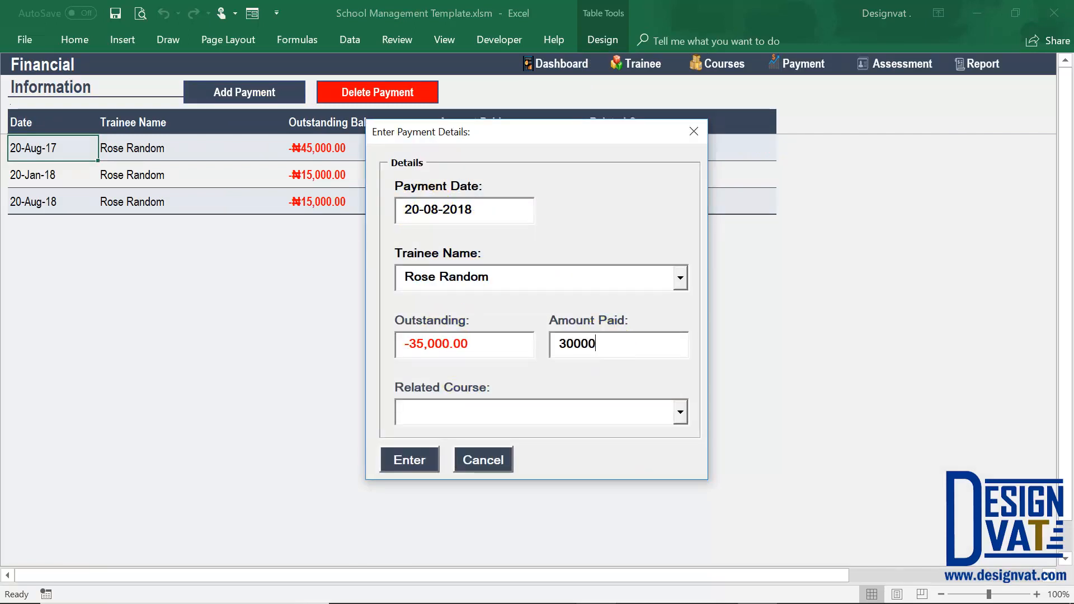
{"action": "left_click", "coordinate": [682, 413]}
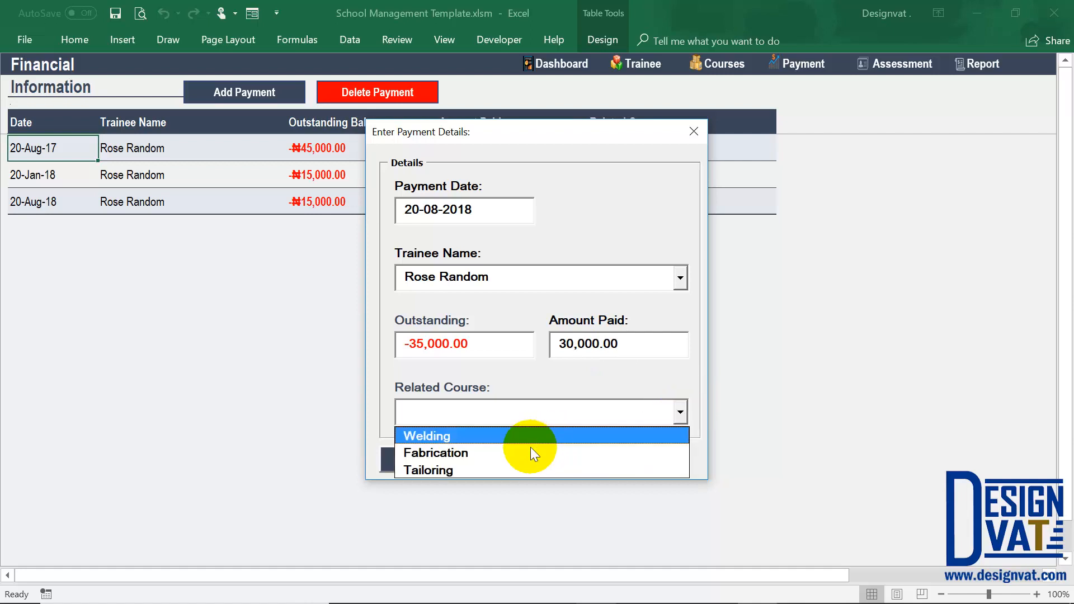
{"action": "left_click", "coordinate": [496, 470]}
{"action": "left_click", "coordinate": [412, 460]}
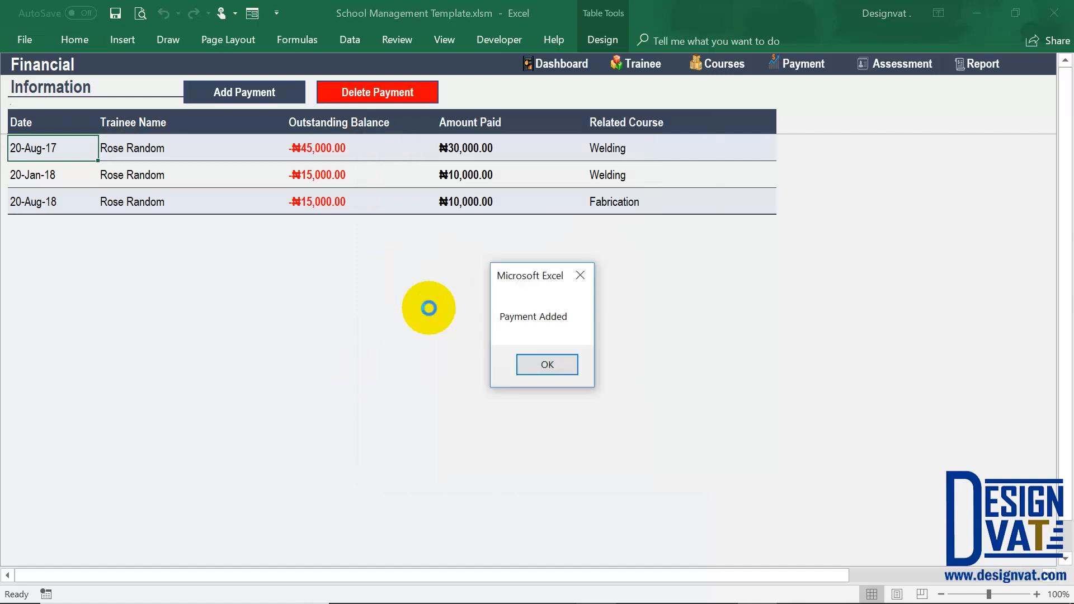
{"action": "left_click", "coordinate": [547, 364]}
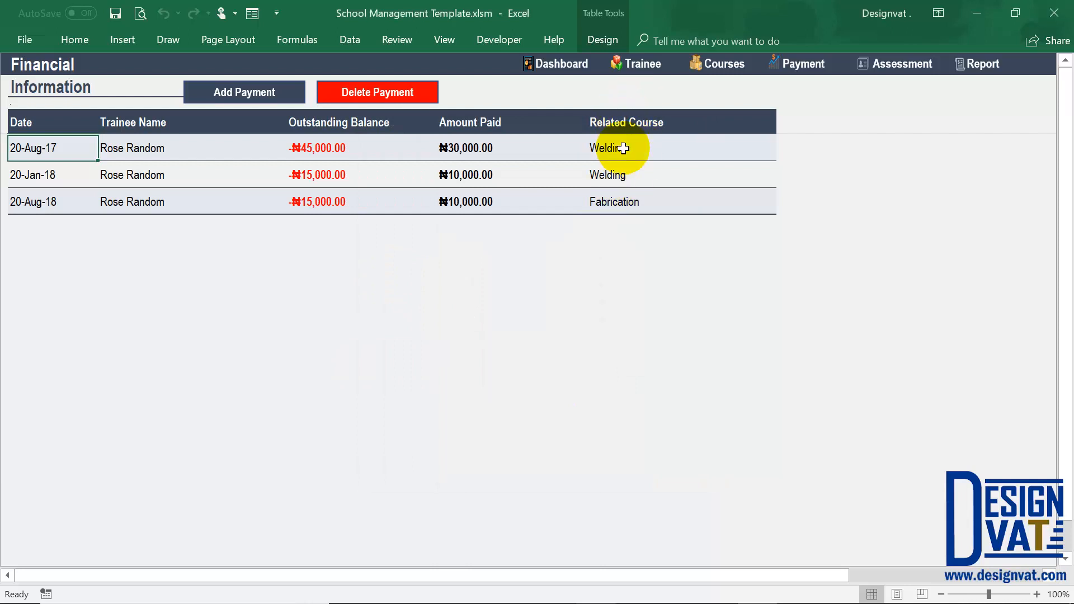
{"action": "left_click", "coordinate": [84, 227]}
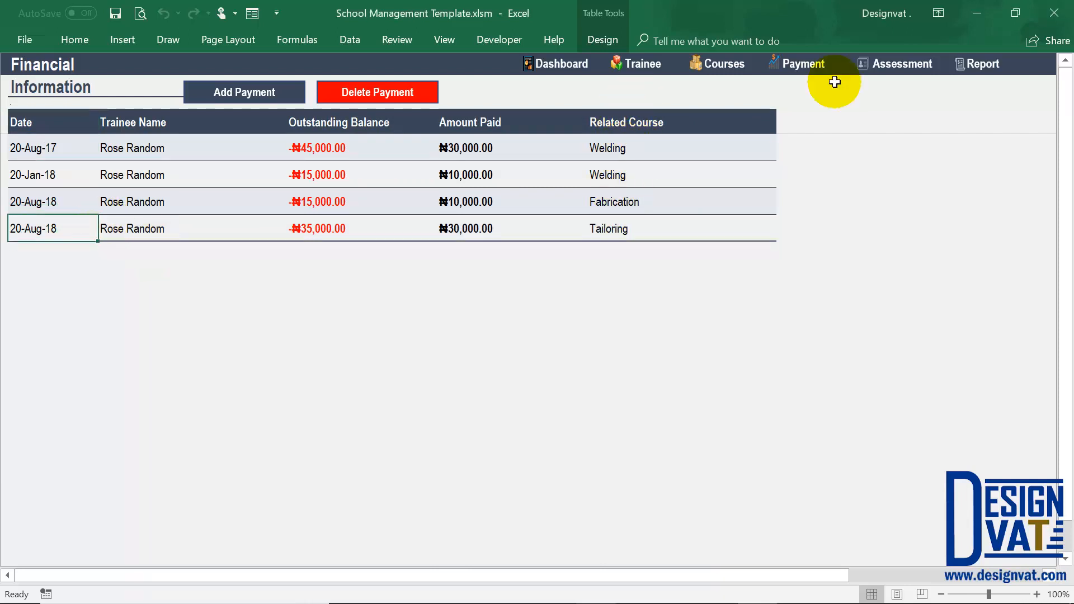
Start a new record on the Monthly Assessment sheet dated 20-04-2018 for the same trainee.
{"action": "left_click", "coordinate": [891, 67]}
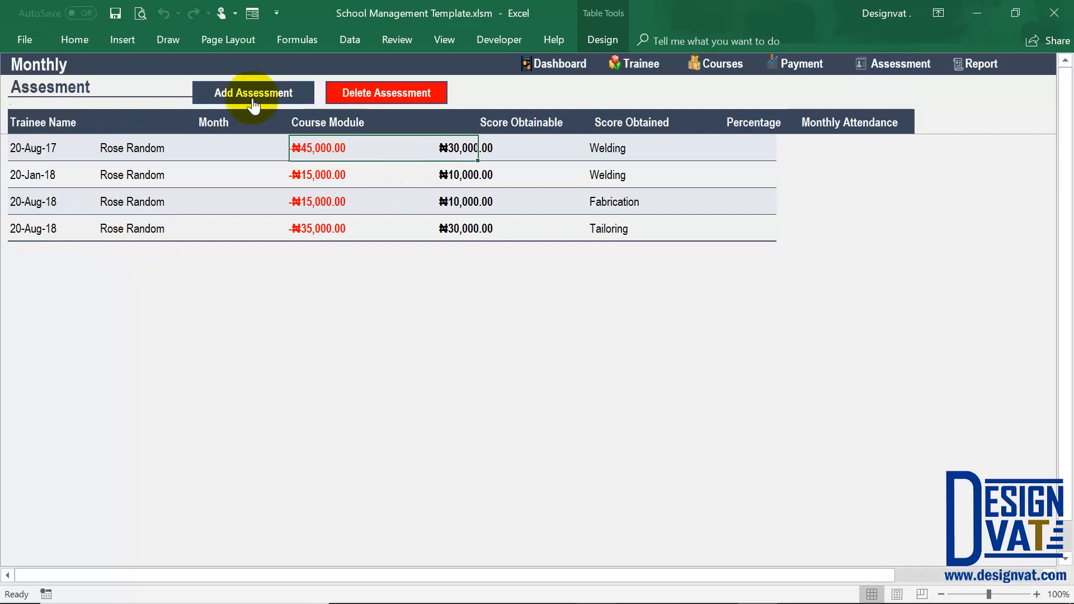
{"action": "left_click", "coordinate": [253, 95]}
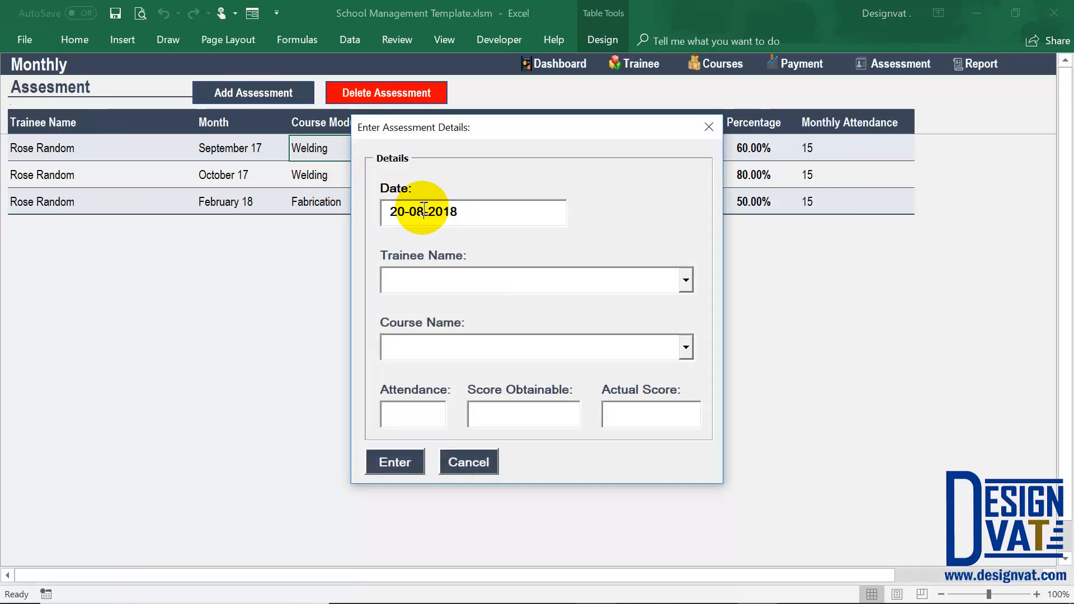
{"action": "left_click", "coordinate": [424, 211]}
{"action": "key", "text": "BackSpace"}
{"action": "left_click", "coordinate": [497, 283]}
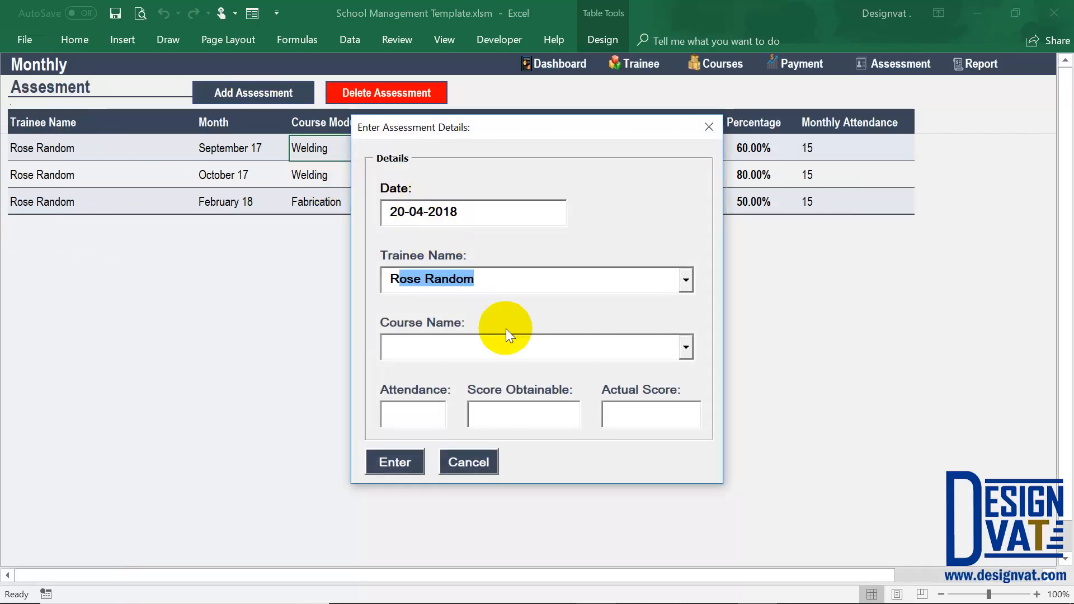
{"action": "key", "text": "Tab"}
Set the course to Tailoring, attendance to 20, score obtainable to 150 and actual score to 100, and save the assessment.
{"action": "left_click", "coordinate": [686, 348]}
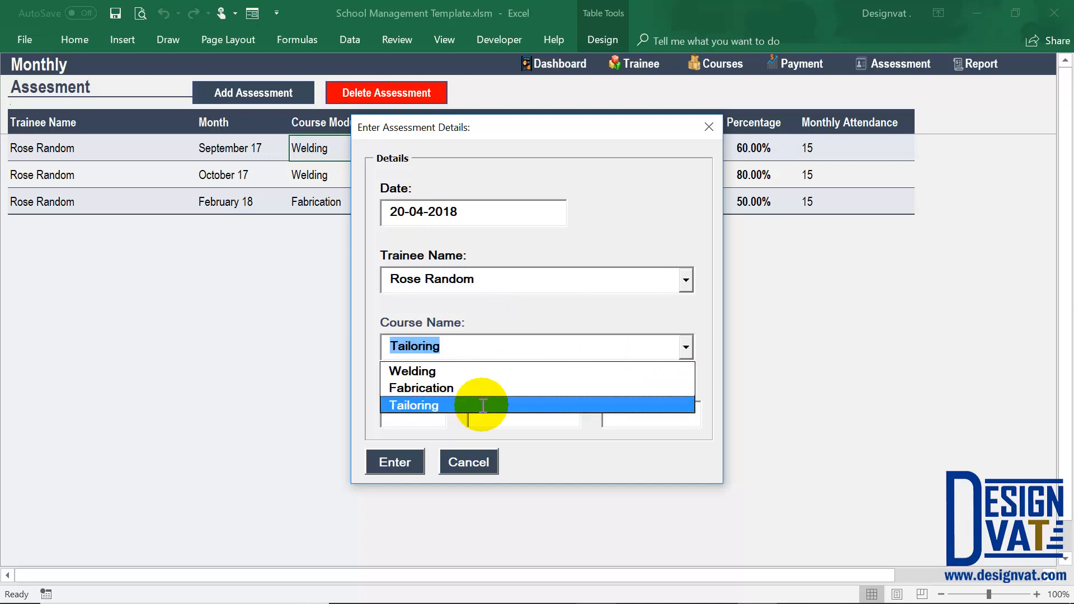
{"action": "left_click", "coordinate": [480, 405]}
{"action": "left_click", "coordinate": [442, 417]}
{"action": "type", "text": "20"}
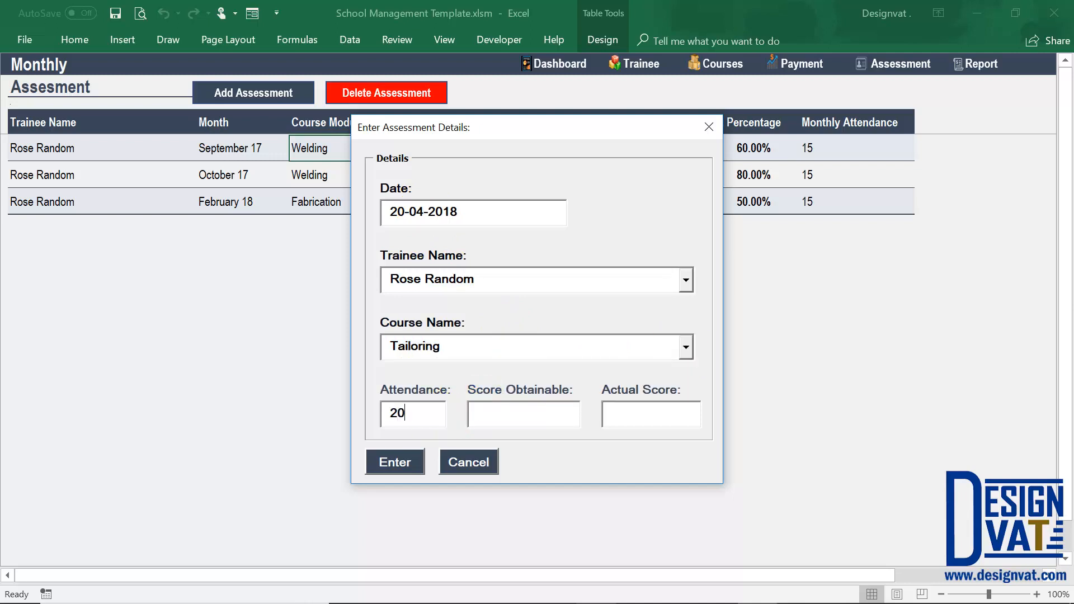
{"action": "left_click", "coordinate": [468, 415]}
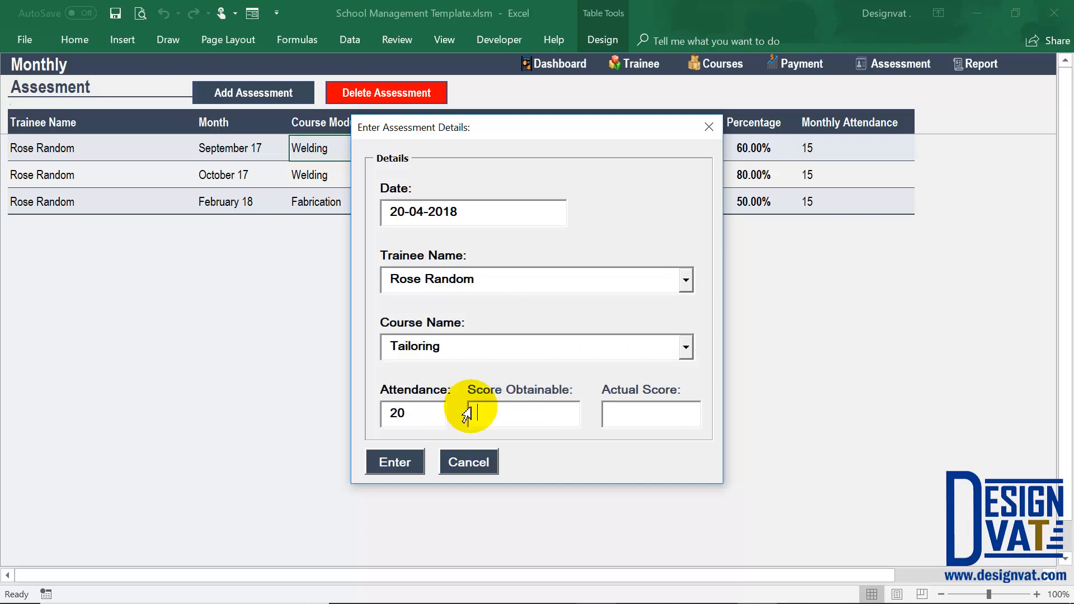
{"action": "type", "text": "150"}
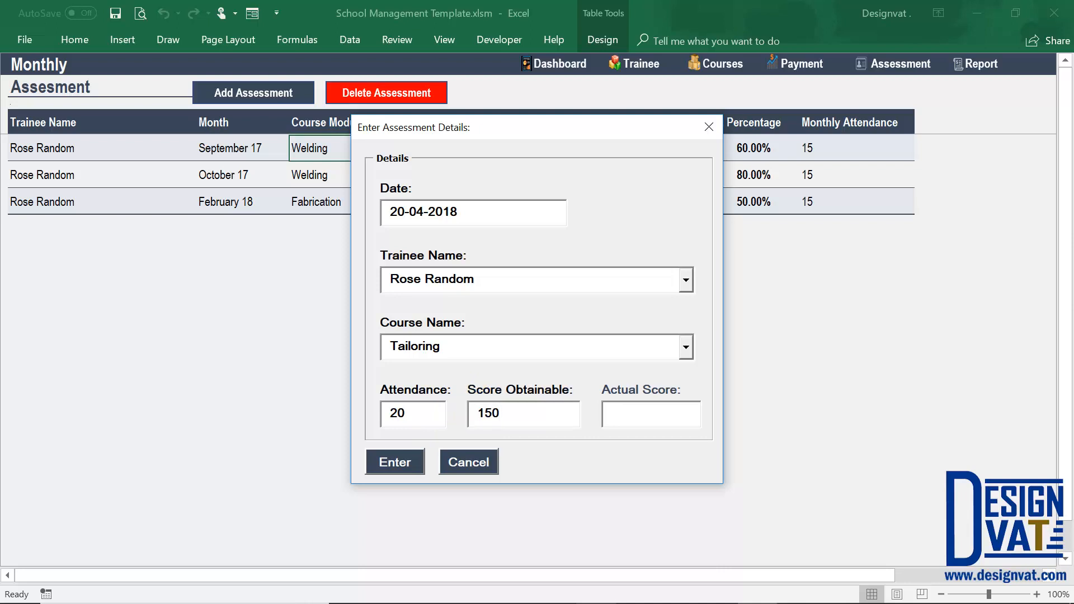
{"action": "left_click", "coordinate": [380, 453]}
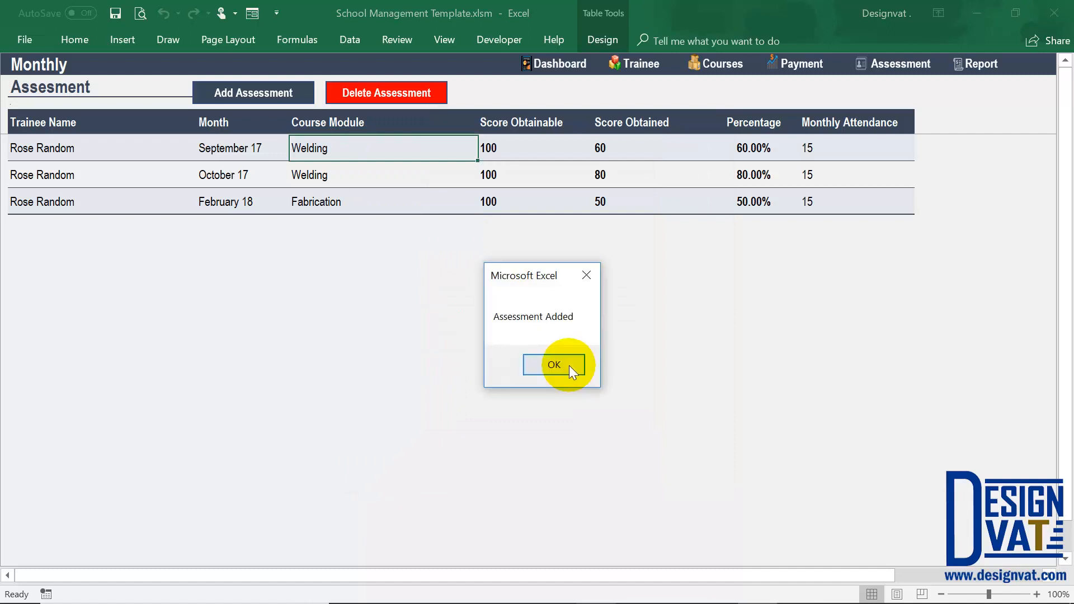
{"action": "left_click", "coordinate": [553, 365]}
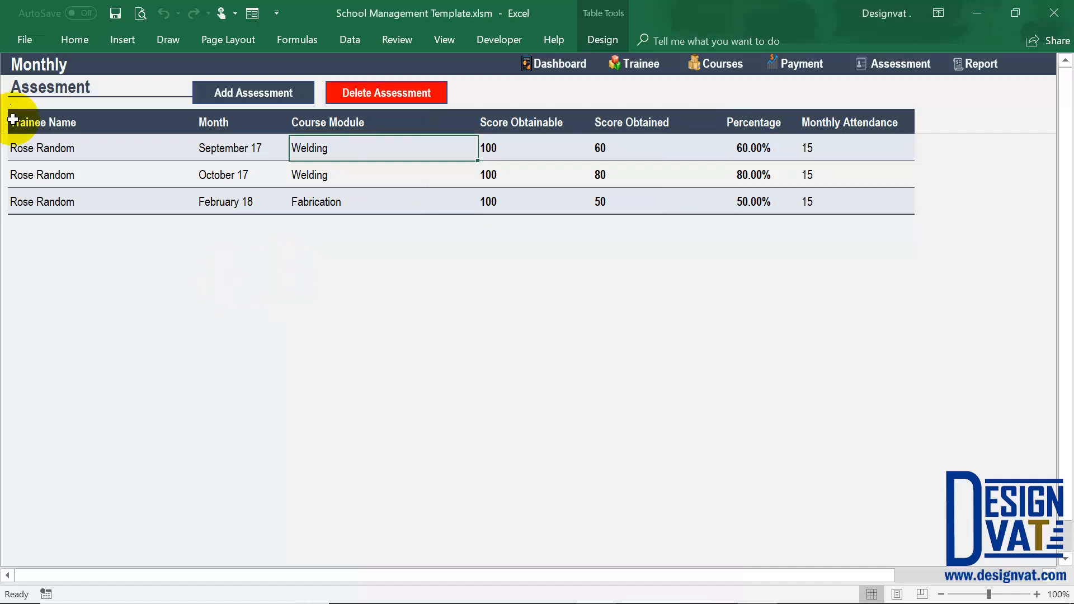
{"action": "left_click", "coordinate": [231, 227]}
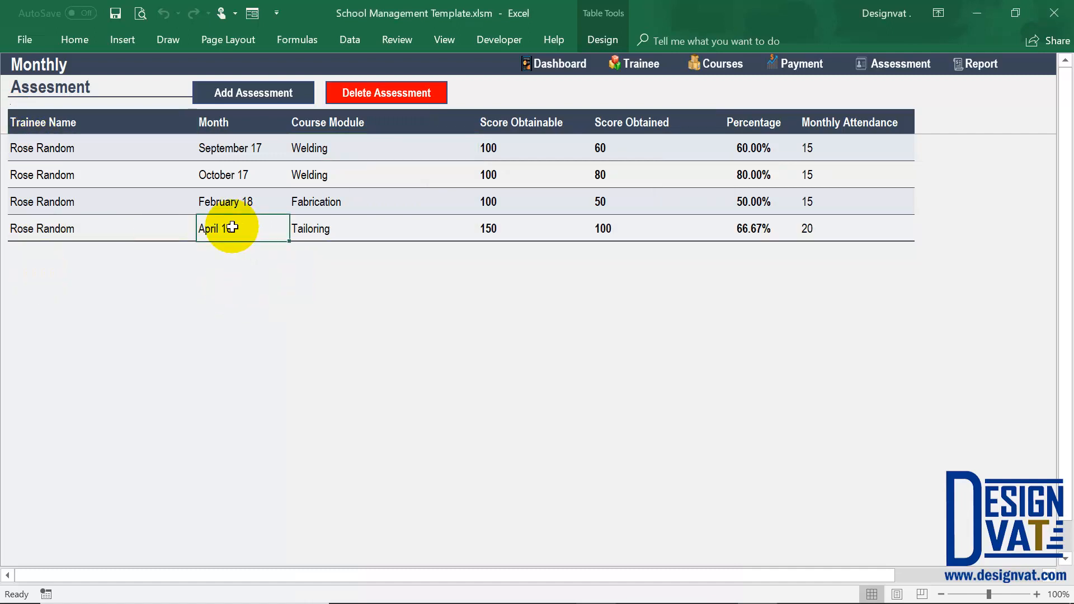
{"action": "left_click", "coordinate": [752, 228]}
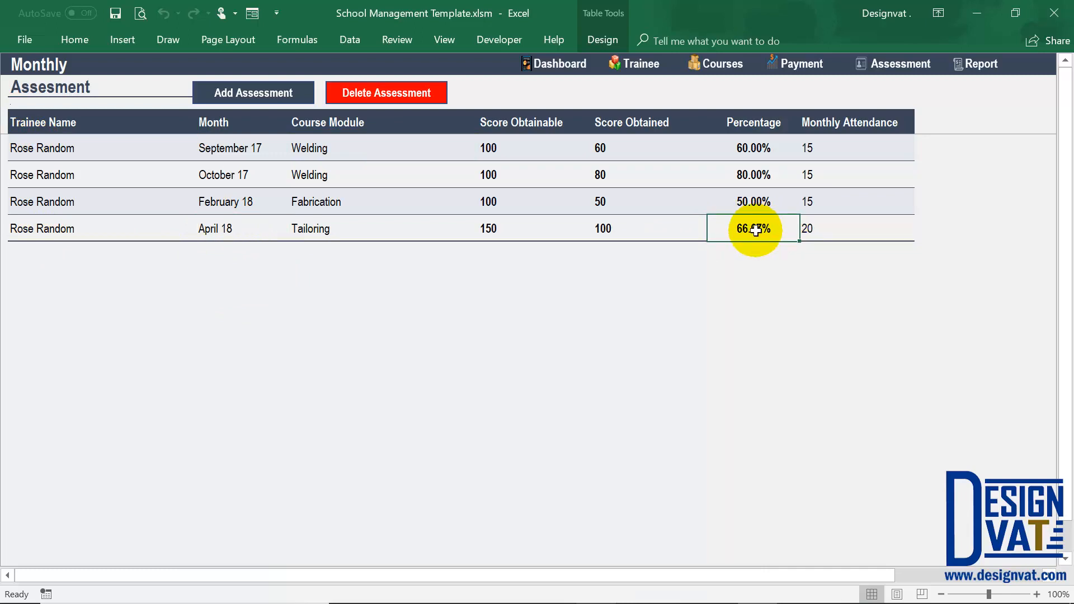
Open the Trainee Summary Report from the report section and refresh it to include the new Tailoring records.
{"action": "left_click", "coordinate": [977, 65]}
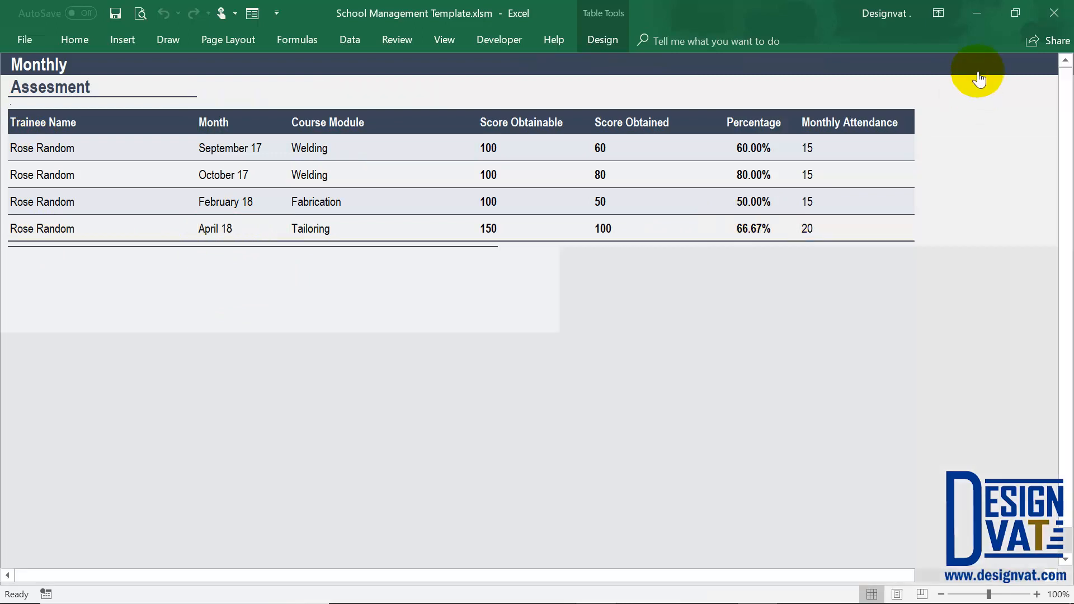
{"action": "left_click", "coordinate": [471, 223]}
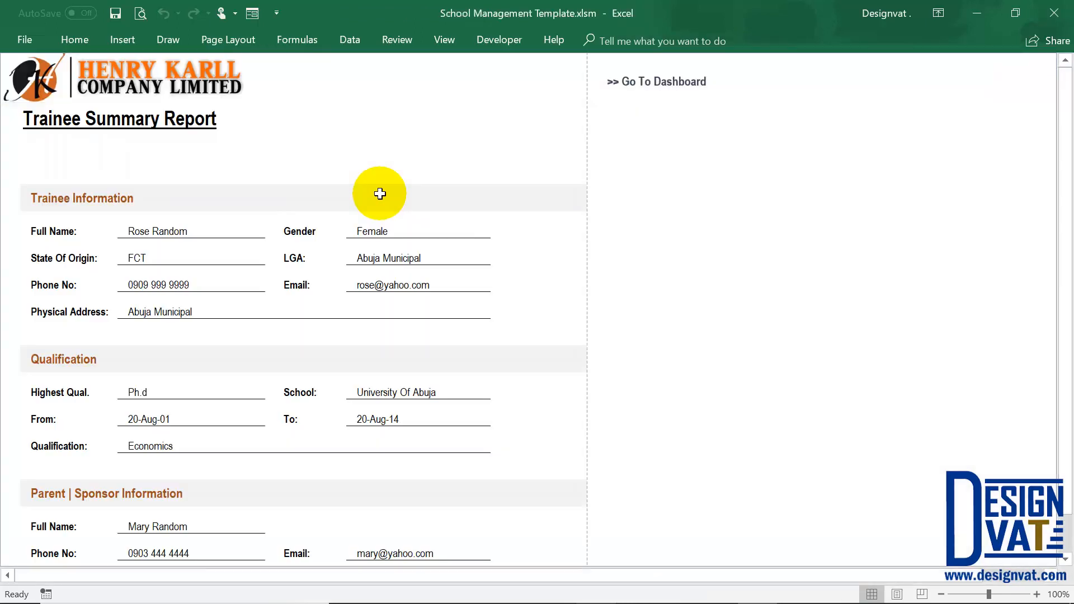
{"action": "scroll", "coordinate": [527, 354], "scroll_direction": "down", "scroll_amount": 6}
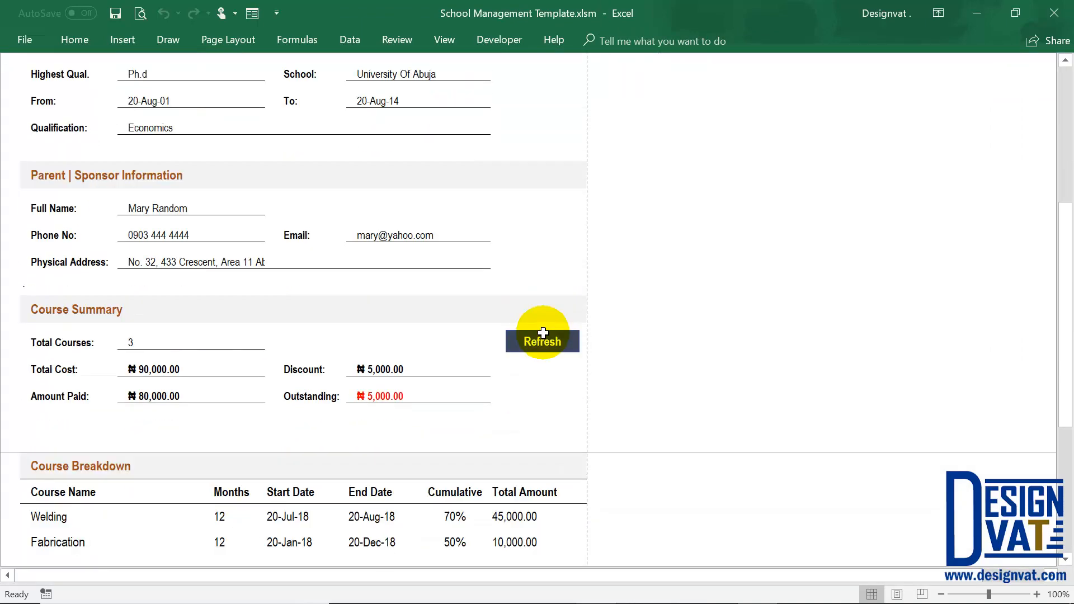
{"action": "left_click", "coordinate": [558, 176]}
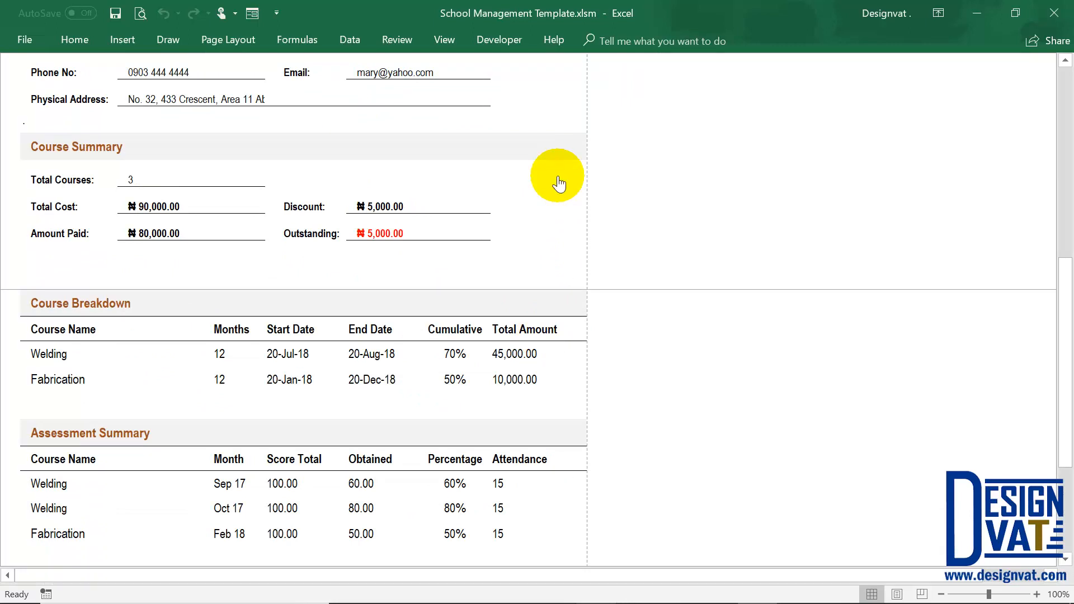
Examine the total courses, total cost and amount paid in the Course Summary and the Tailoring row of the Course Breakdown.
{"action": "left_click", "coordinate": [56, 179]}
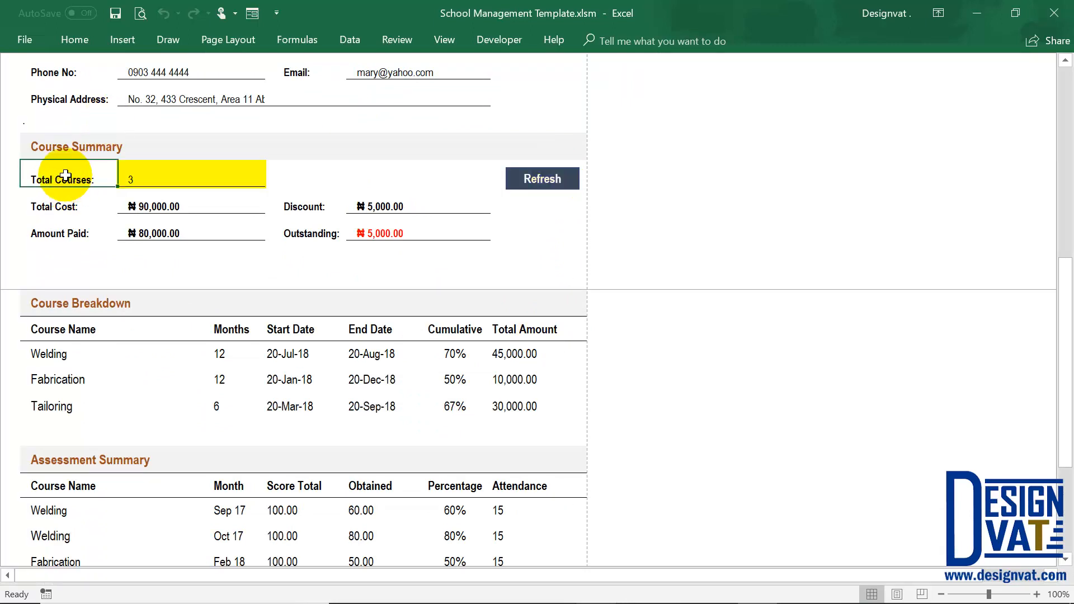
{"action": "left_click", "coordinate": [134, 172]}
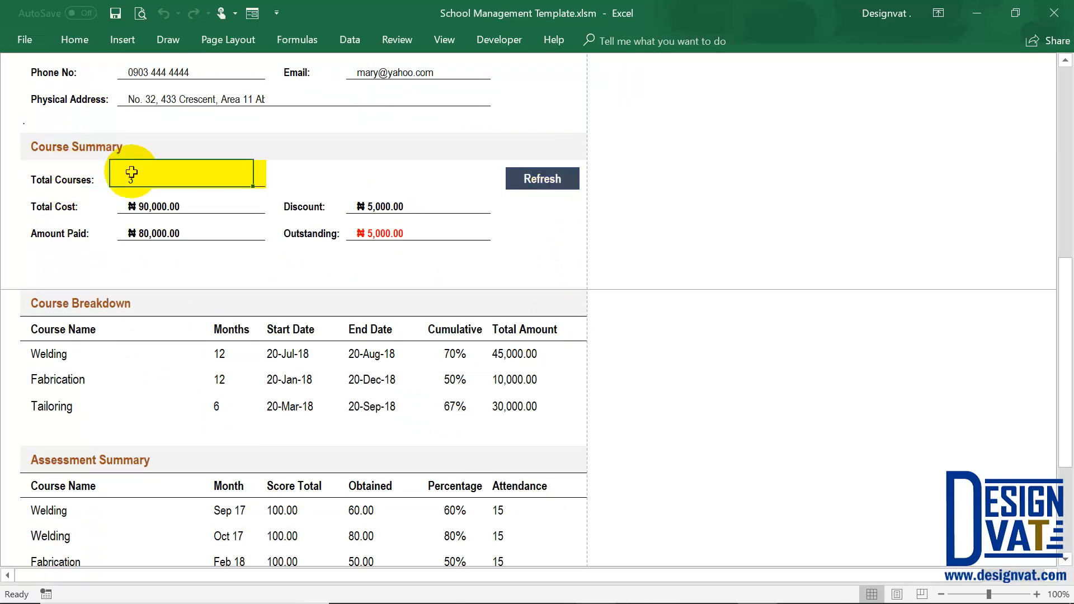
{"action": "left_click", "coordinate": [67, 407]}
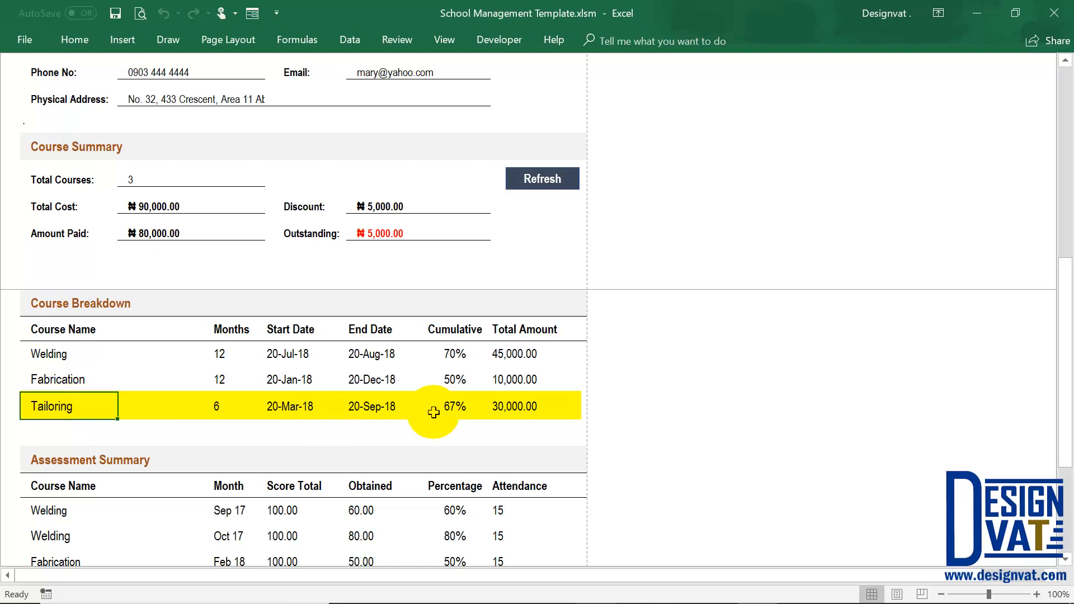
{"action": "left_click", "coordinate": [459, 410]}
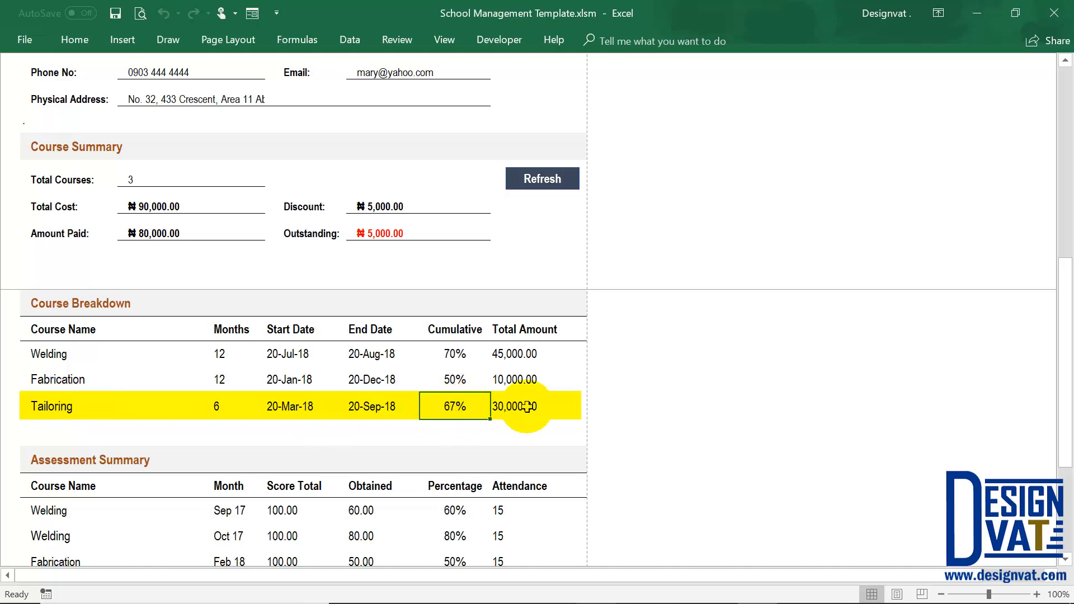
{"action": "left_click", "coordinate": [506, 407]}
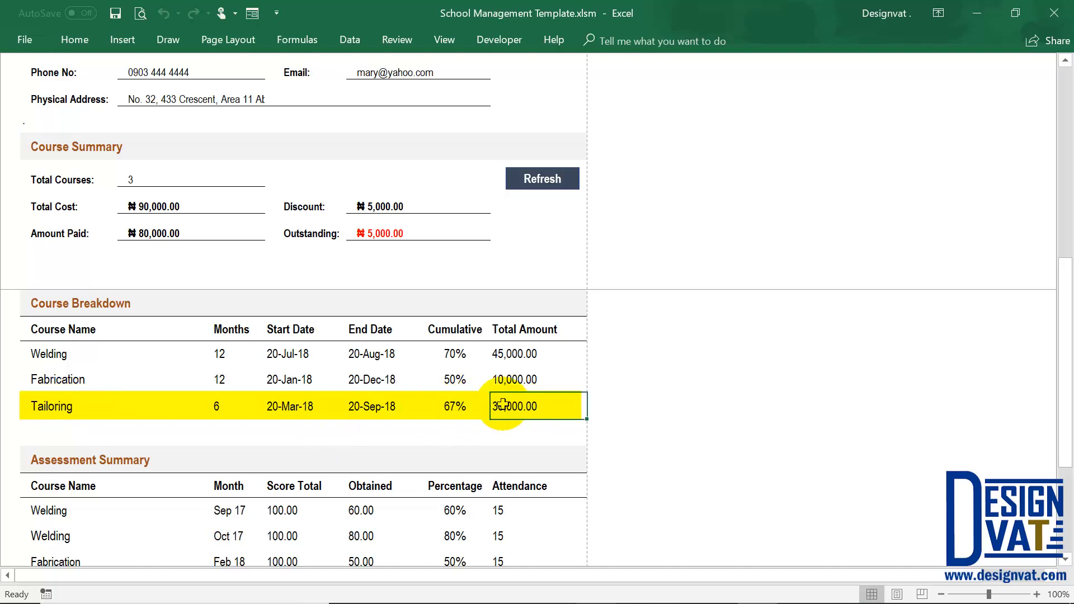
{"action": "left_click", "coordinate": [167, 204]}
{"action": "left_click", "coordinate": [164, 231]}
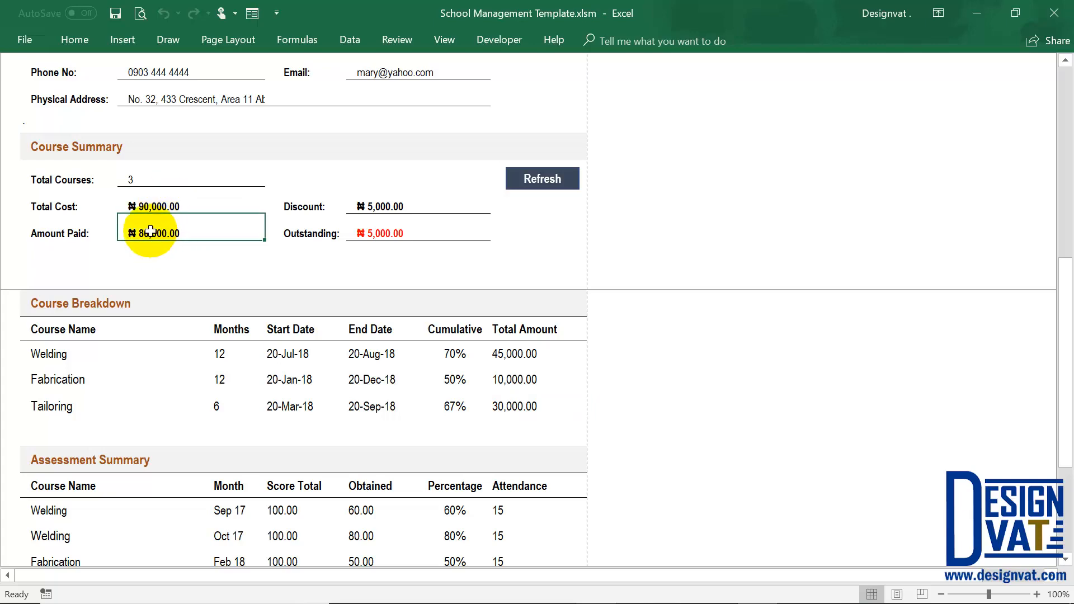
Review the Tailoring rows in the report's Assessment Summary and Payment Summary, including the attendance and payment date.
{"action": "scroll", "coordinate": [344, 439], "scroll_direction": "down", "scroll_amount": 1}
{"action": "scroll", "coordinate": [344, 439], "scroll_direction": "down", "scroll_amount": 4}
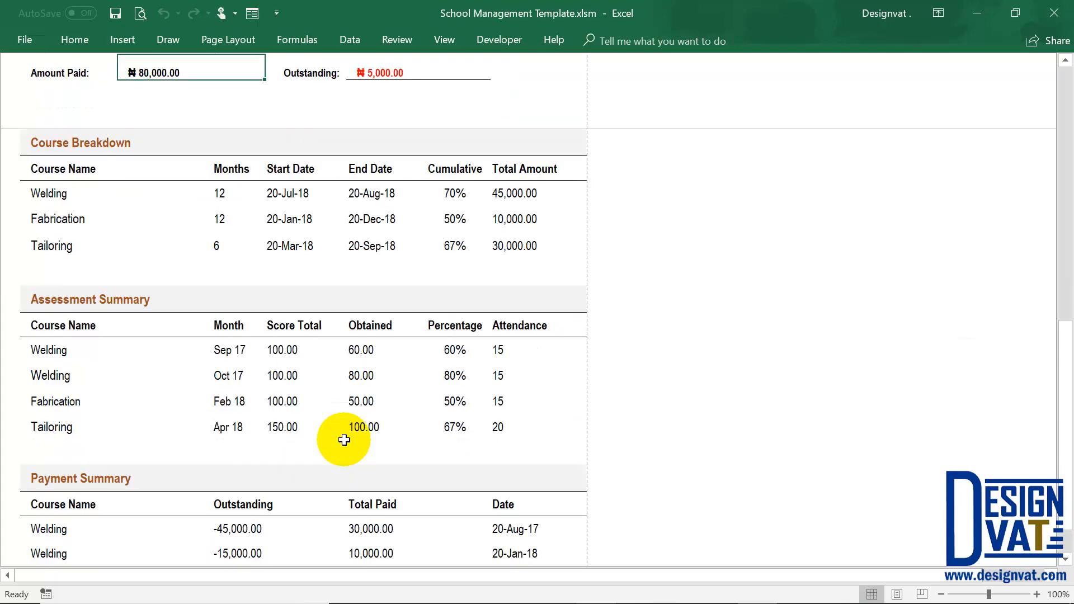
{"action": "left_click", "coordinate": [46, 348]}
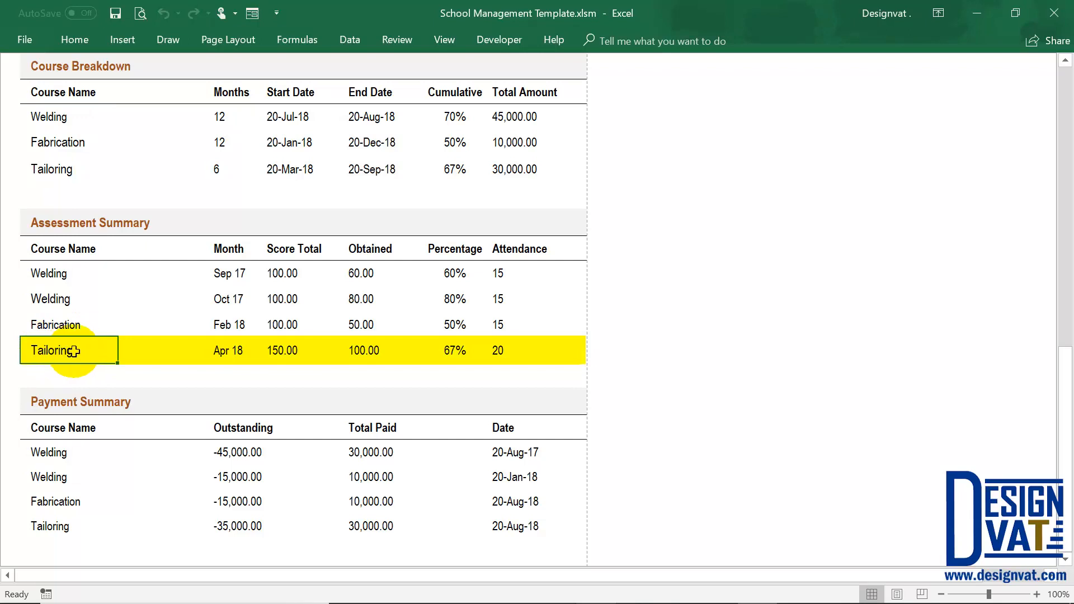
{"action": "left_click", "coordinate": [496, 347]}
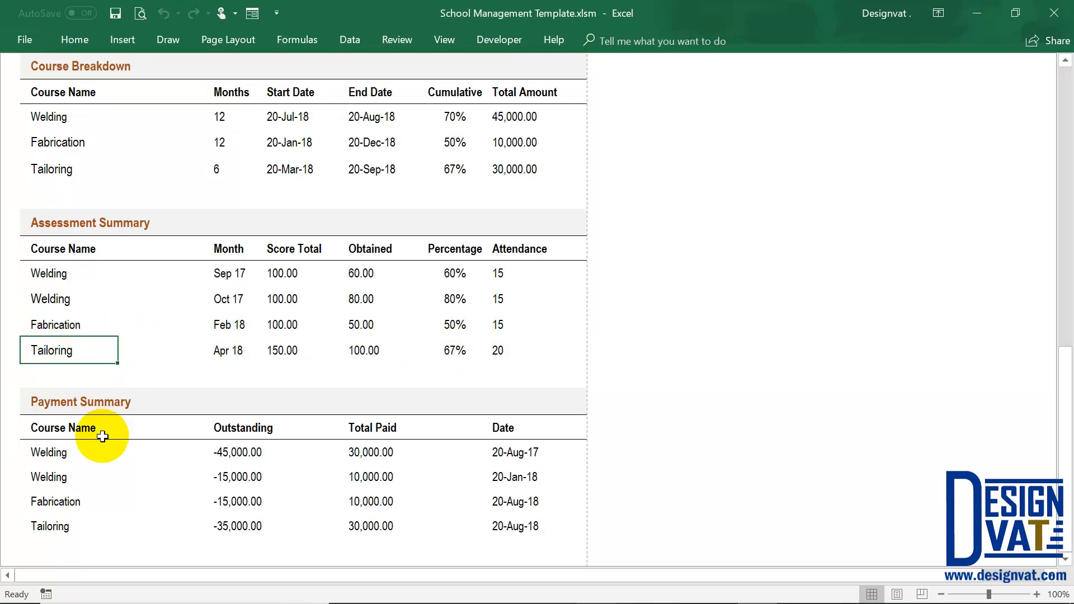
{"action": "left_click", "coordinate": [89, 451]}
{"action": "scroll", "coordinate": [83, 455], "scroll_direction": "down", "scroll_amount": 1}
{"action": "left_click", "coordinate": [72, 450]}
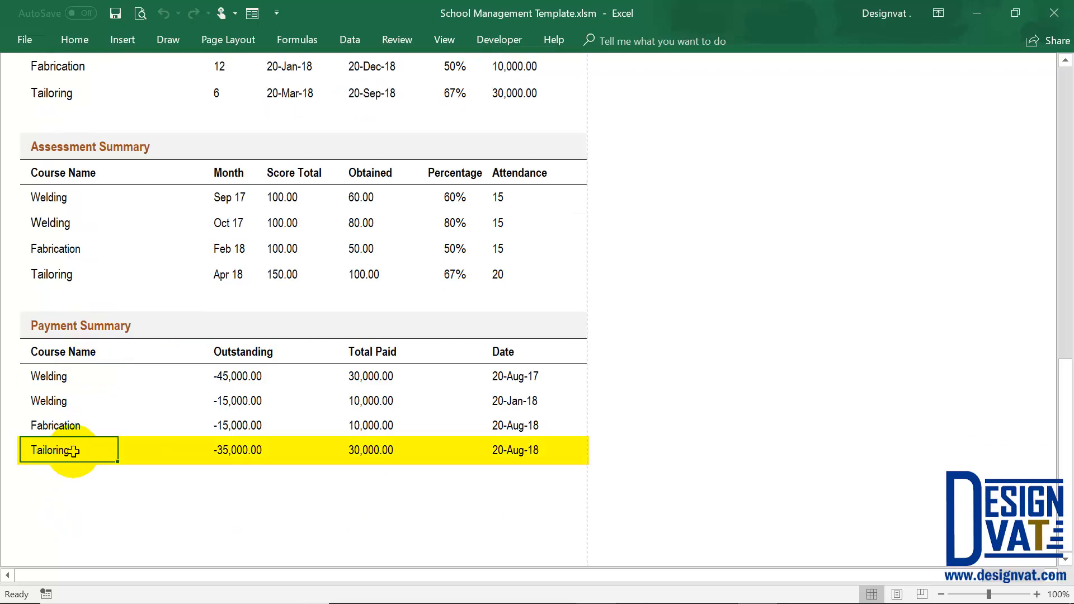
{"action": "left_click", "coordinate": [535, 451]}
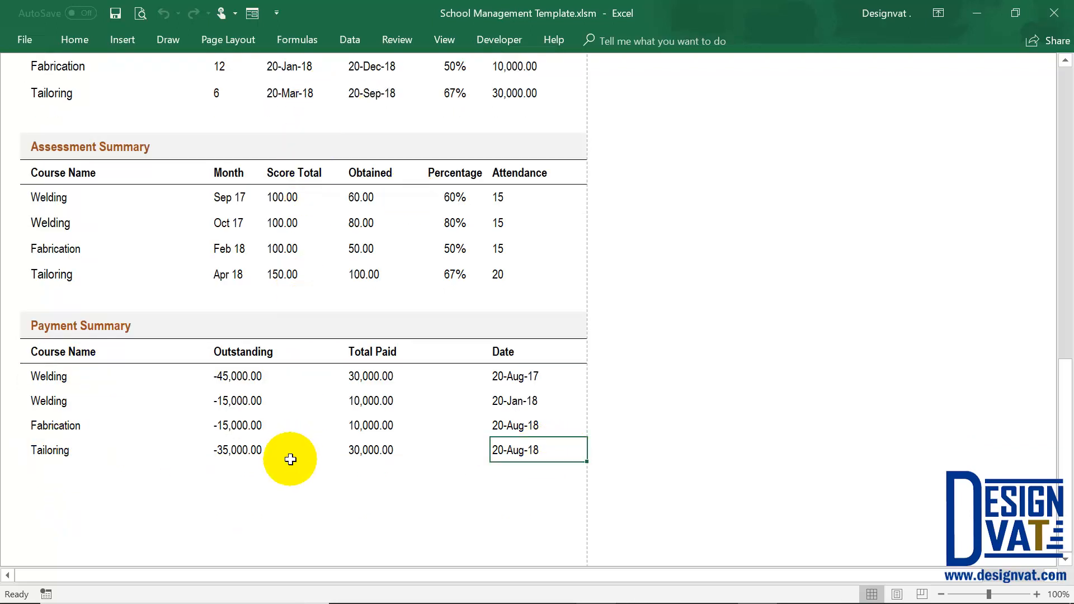
Preview the Trainee Summary Report for printing, check its second page with the course, assessment and payment tables, and return to the sheet.
{"action": "left_click", "coordinate": [34, 324]}
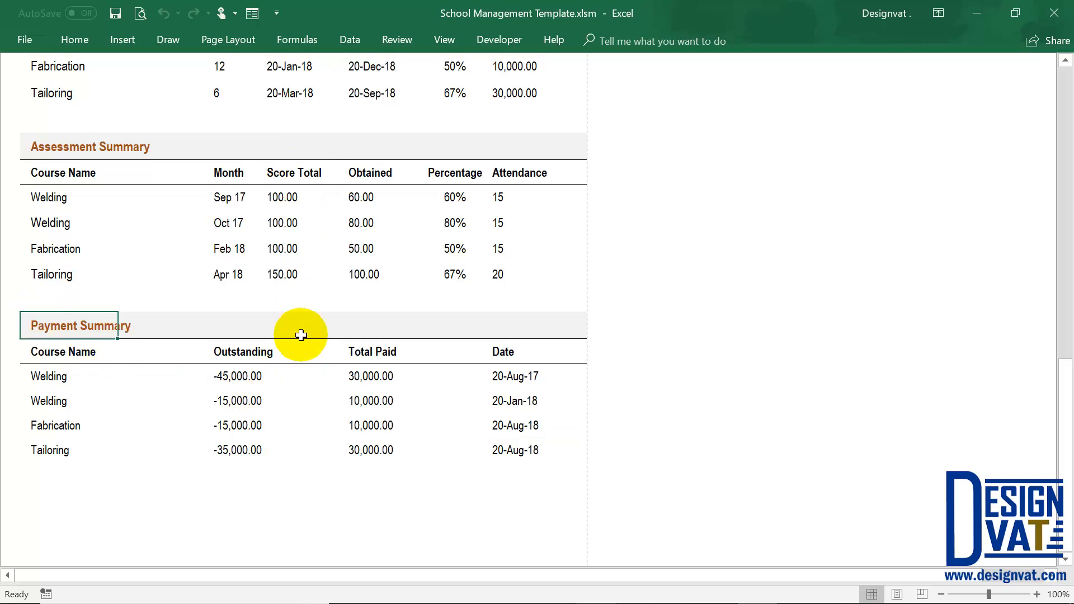
{"action": "left_click", "coordinate": [98, 154]}
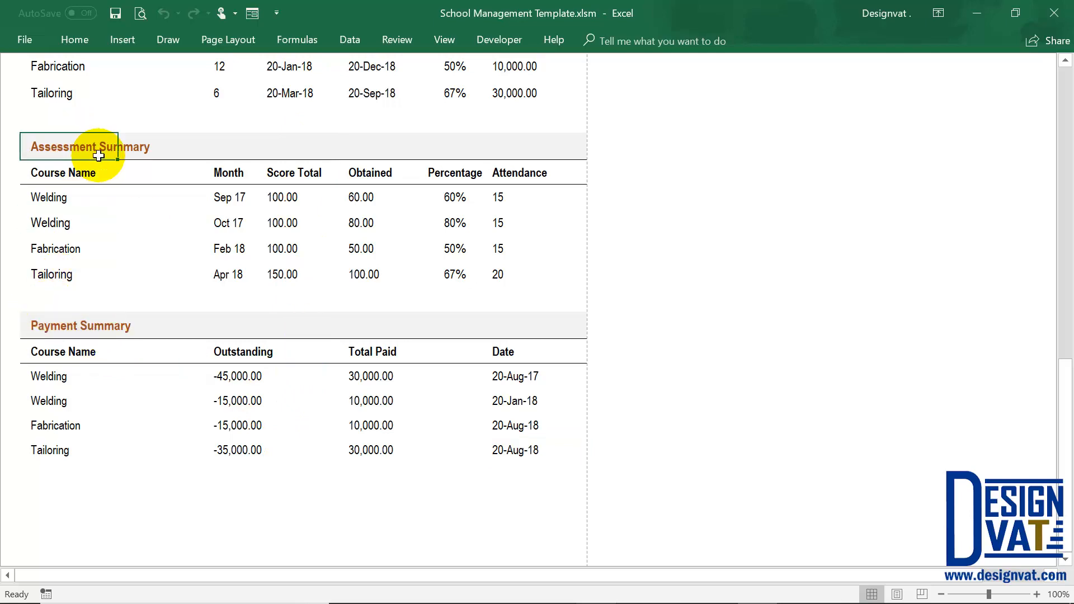
{"action": "scroll", "coordinate": [112, 162], "scroll_direction": "up", "scroll_amount": 8}
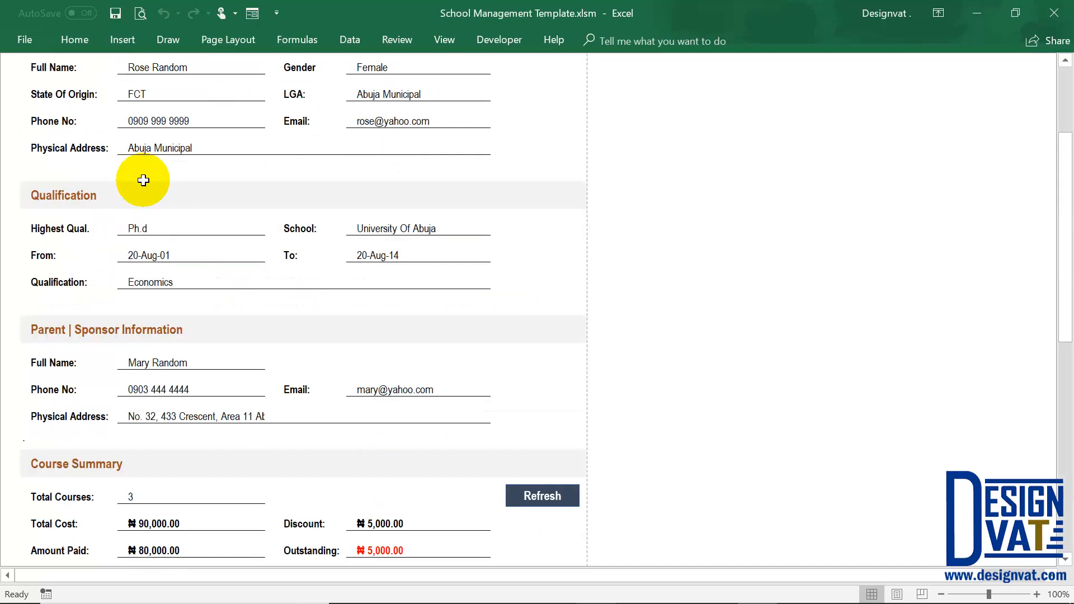
{"action": "scroll", "coordinate": [143, 179], "scroll_direction": "up", "scroll_amount": 3}
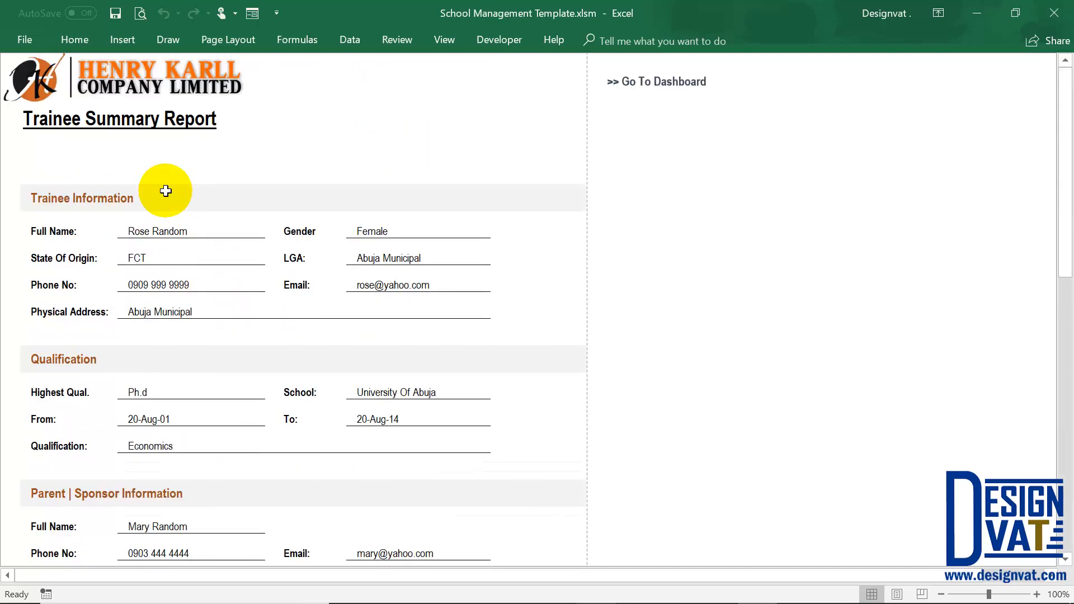
{"action": "left_click", "coordinate": [139, 14]}
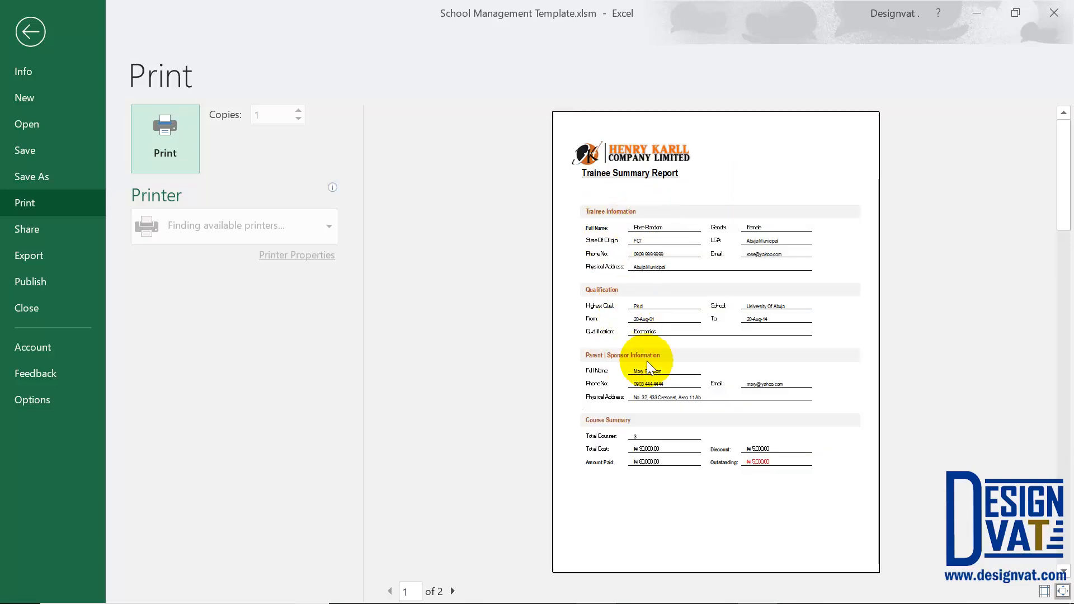
{"action": "left_click", "coordinate": [452, 591]}
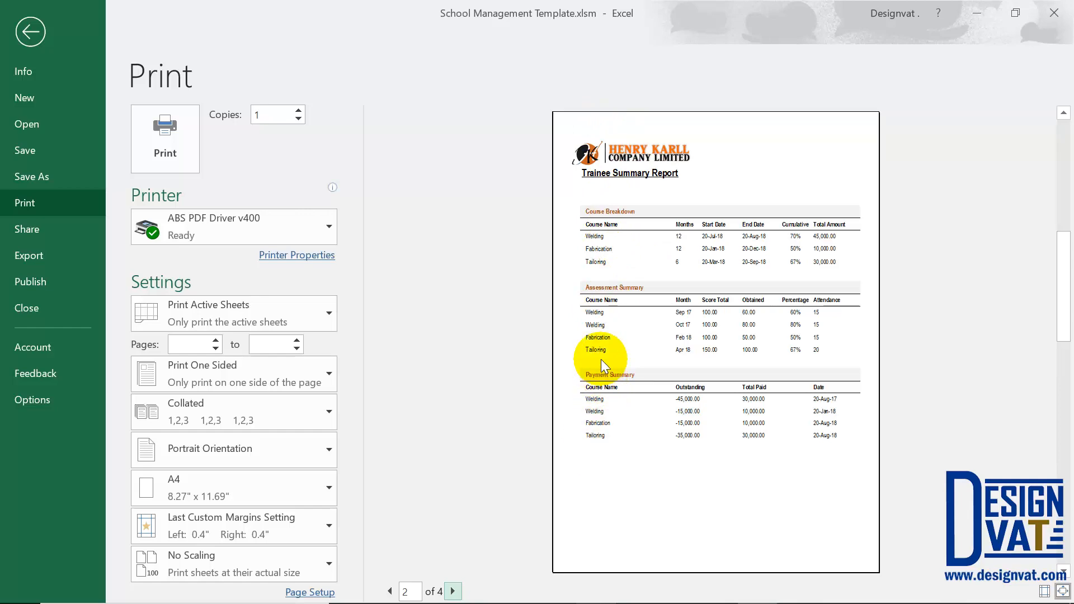
{"action": "key", "text": "Escape"}
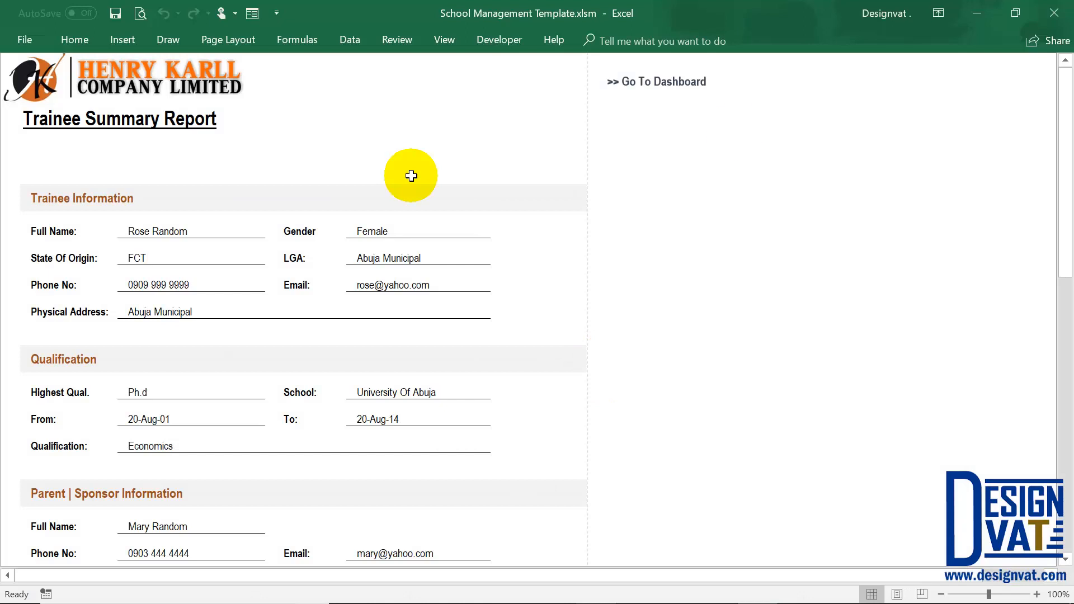
Go to the reports dashboard, open the Dropdown List sheet and review its gender, highest qualification and course options.
{"action": "left_click", "coordinate": [680, 80]}
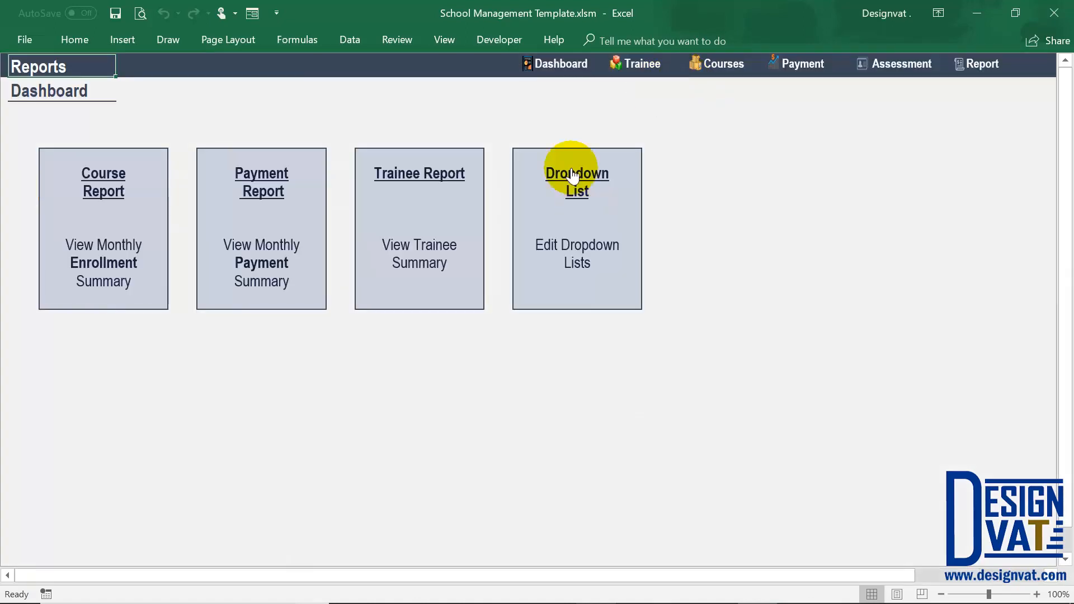
{"action": "left_click", "coordinate": [570, 197]}
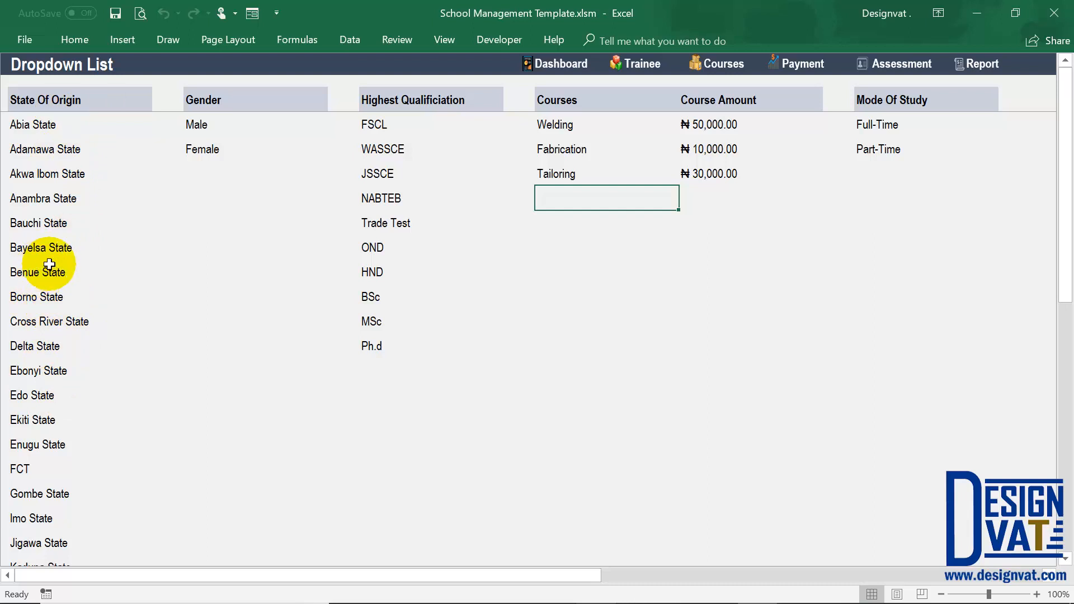
{"action": "left_click_drag", "start_coordinate": [242, 121], "coordinate": [241, 145]}
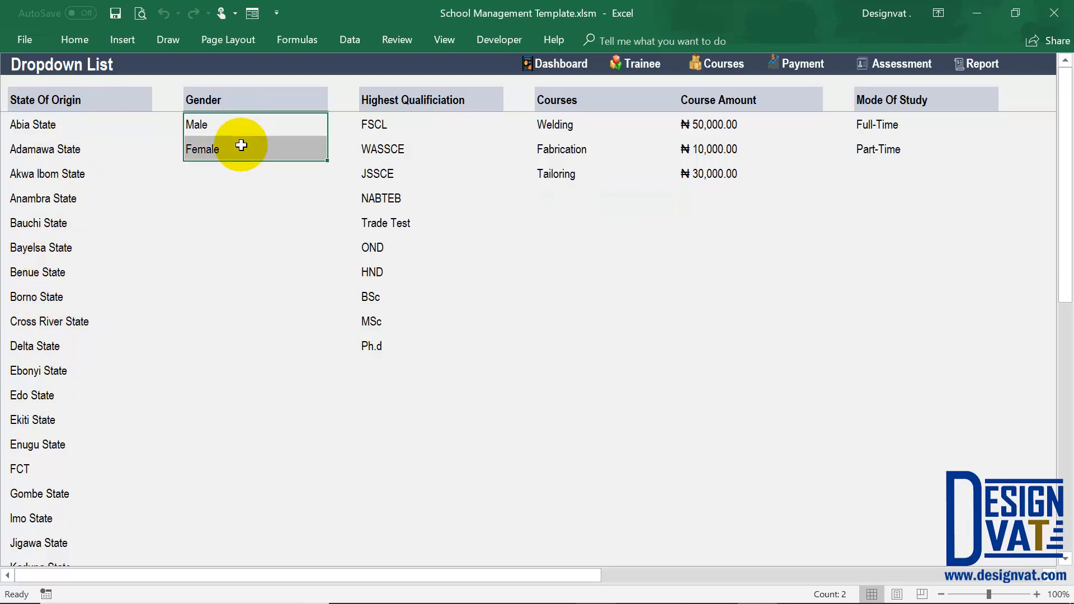
{"action": "left_click", "coordinate": [415, 126]}
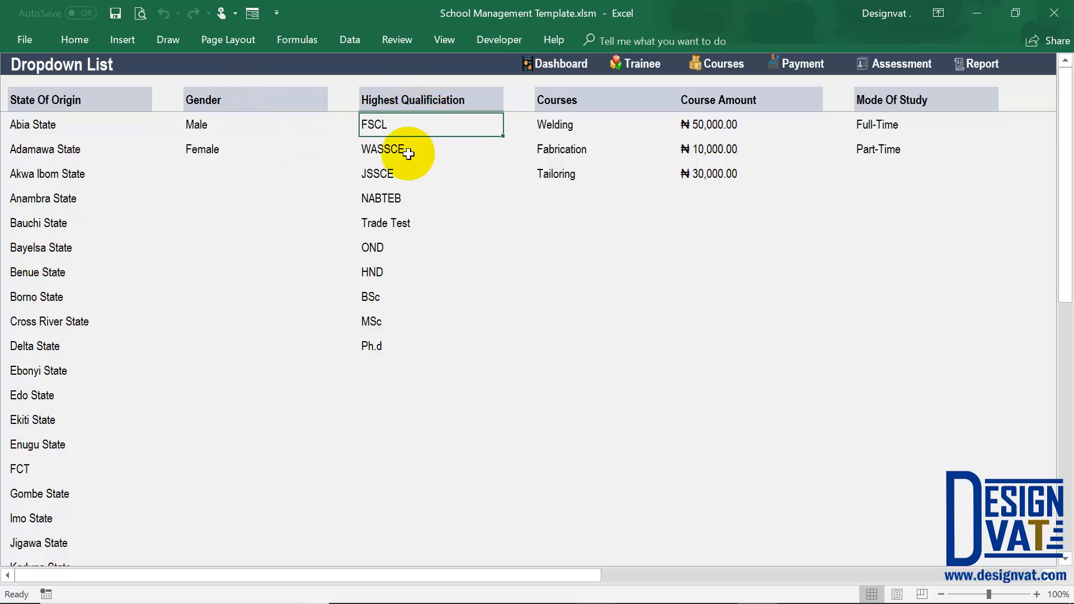
{"action": "left_click", "coordinate": [638, 132]}
Add "New Course" below Tailoring in the course list with a course amount of 50,000.
{"action": "left_click", "coordinate": [562, 195]}
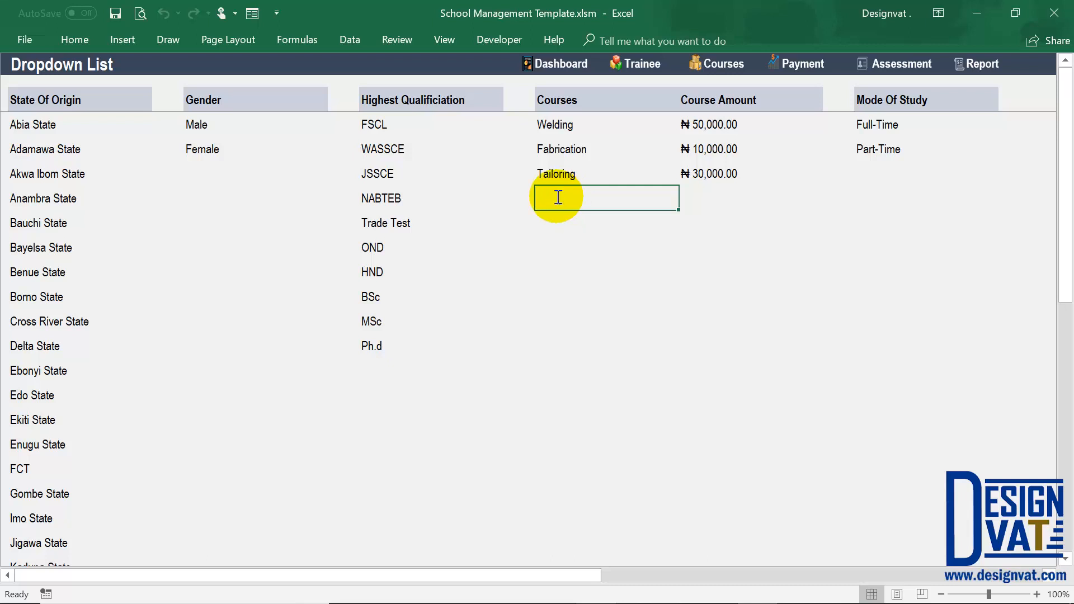
{"action": "type", "text": "New Course"}
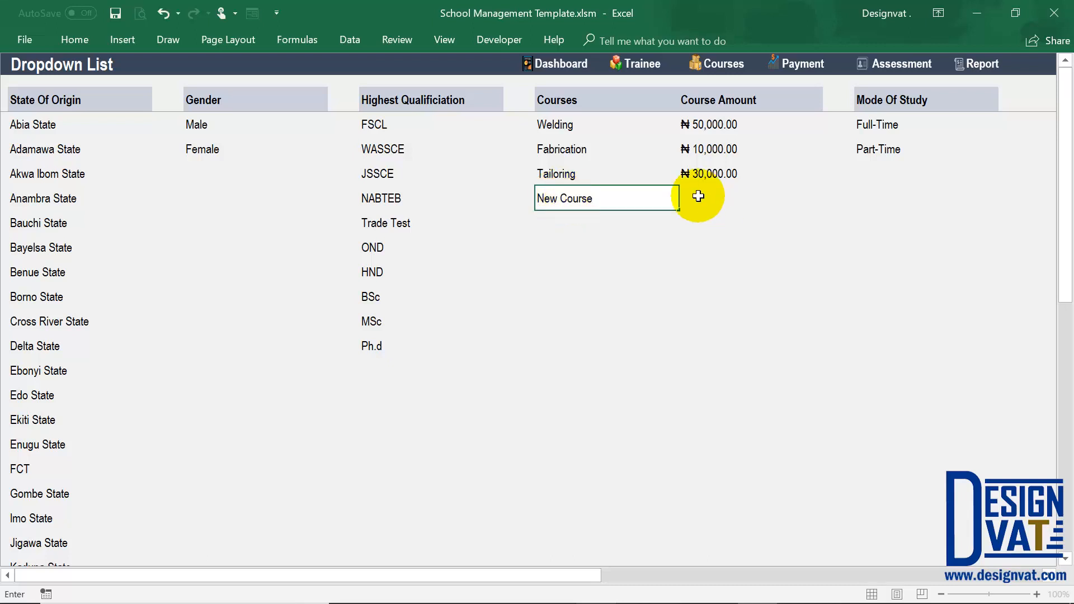
{"action": "left_click", "coordinate": [722, 201]}
{"action": "type", "text": "50000"}
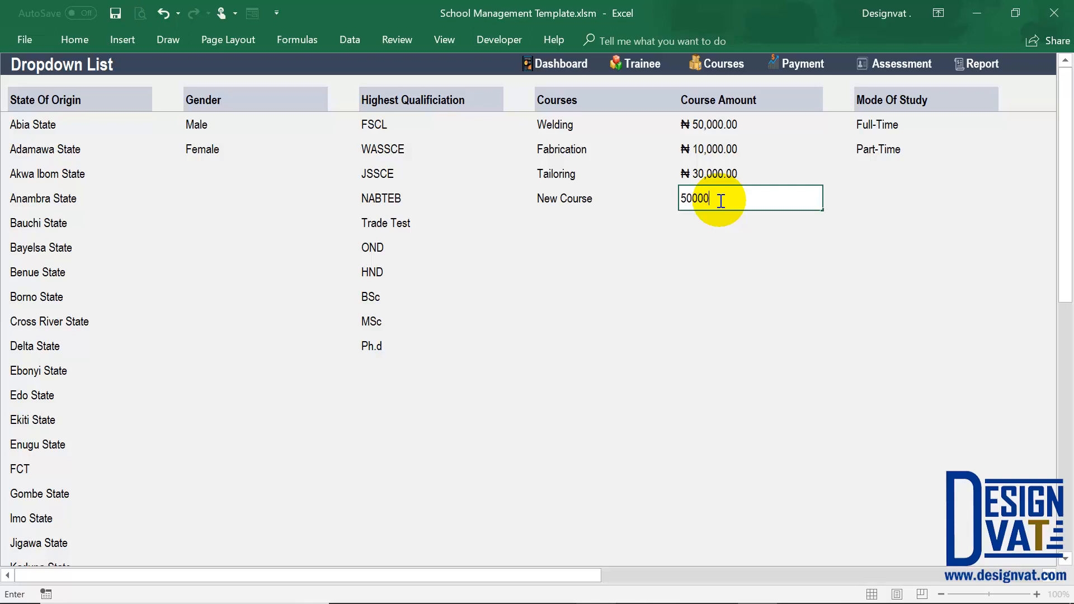
{"action": "key", "text": "Return"}
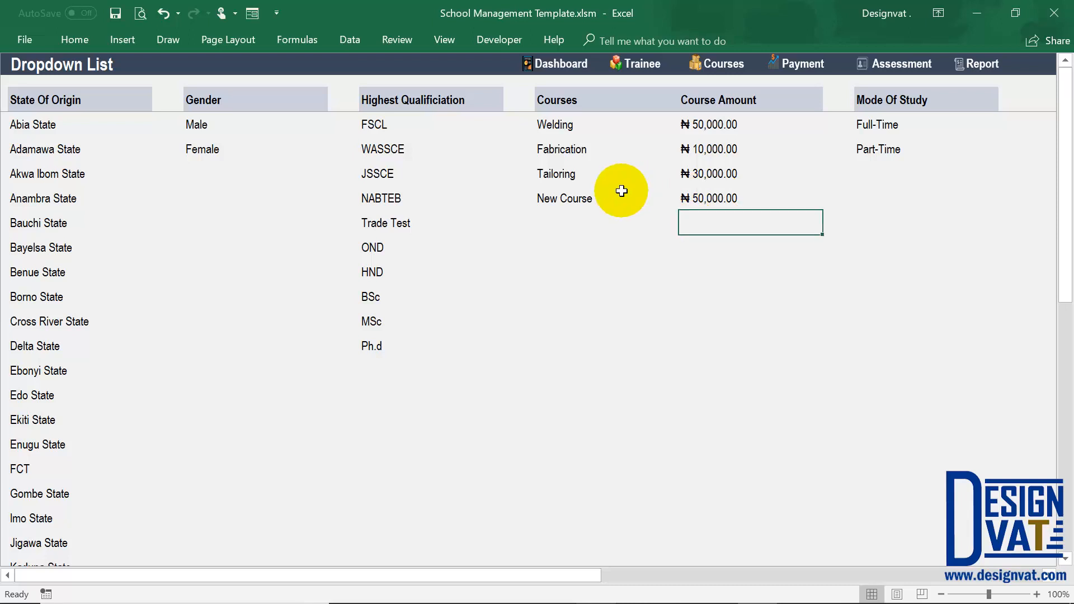
{"action": "left_click", "coordinate": [583, 200]}
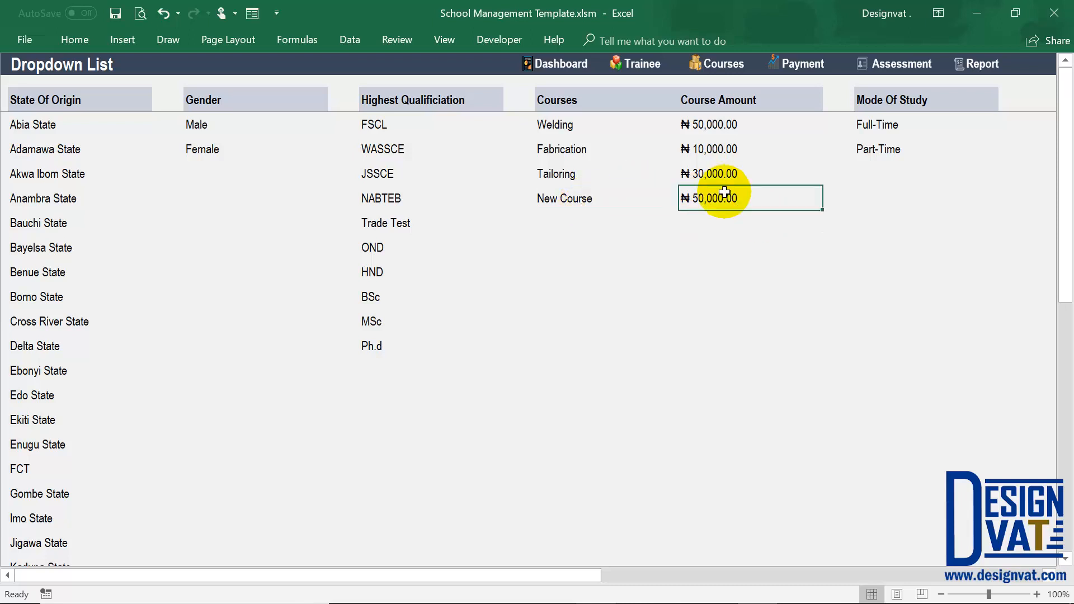
Start a course enrolment, select New Course to check that its amount fills in, and cancel the entry without saving.
{"action": "left_click", "coordinate": [722, 63]}
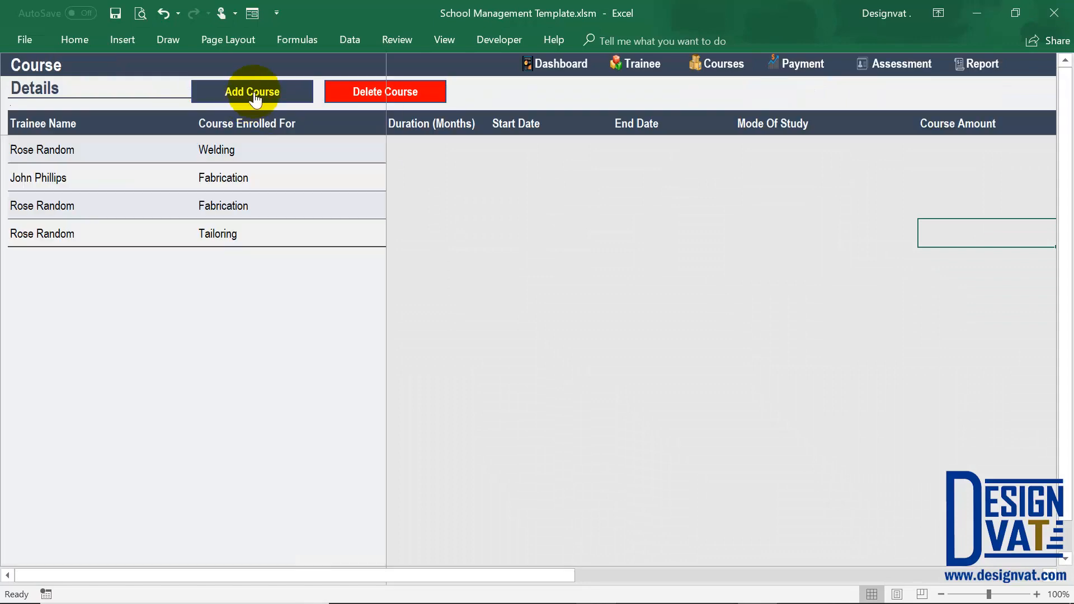
{"action": "left_click", "coordinate": [253, 92]}
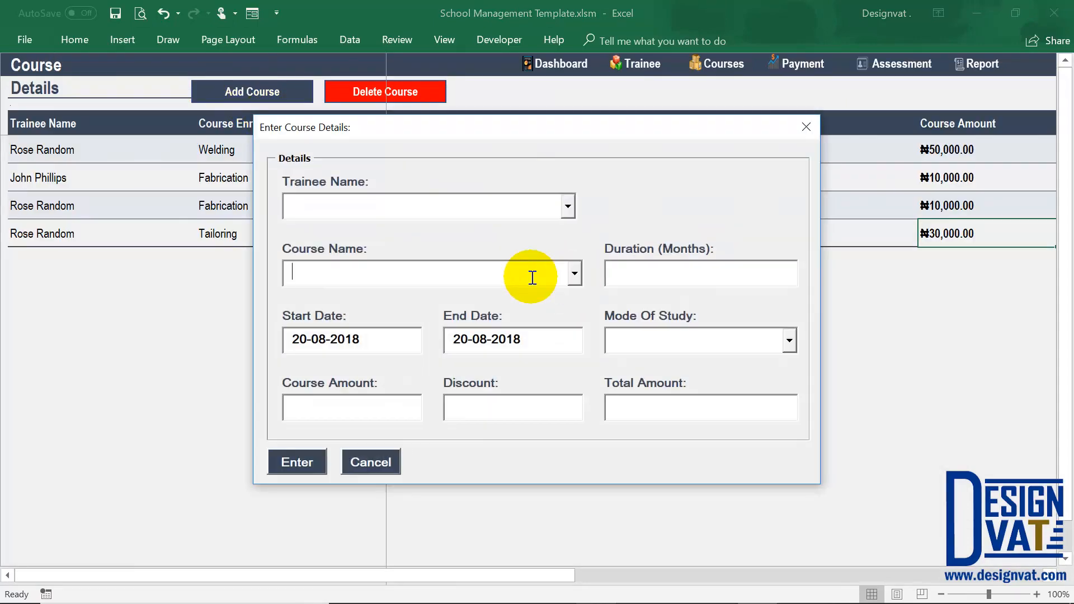
{"action": "left_click", "coordinate": [532, 277]}
{"action": "left_click", "coordinate": [331, 347]}
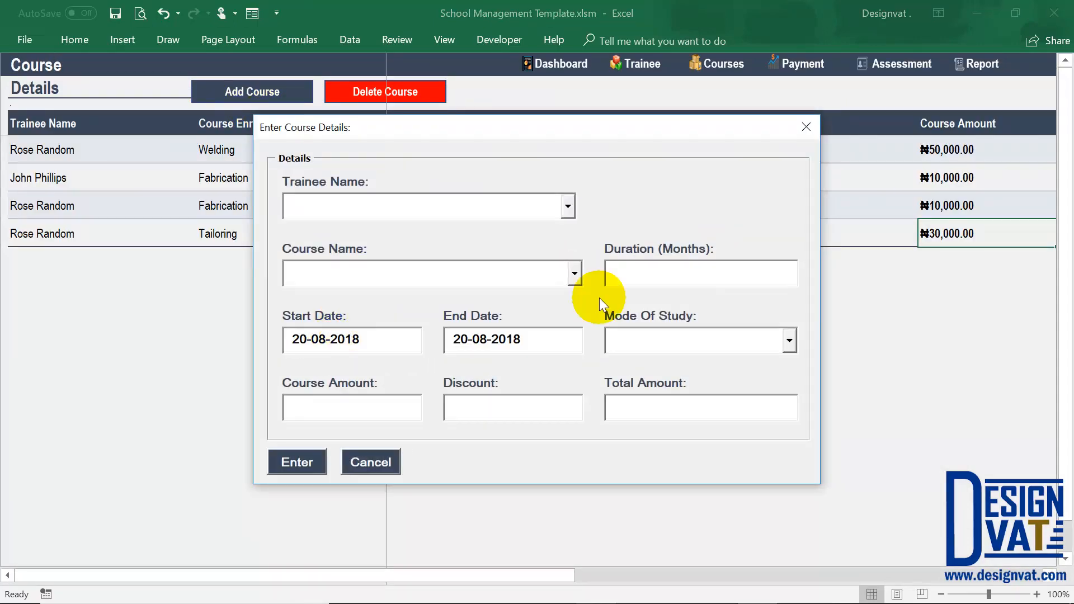
{"action": "left_click", "coordinate": [575, 273]}
{"action": "left_click", "coordinate": [411, 342]}
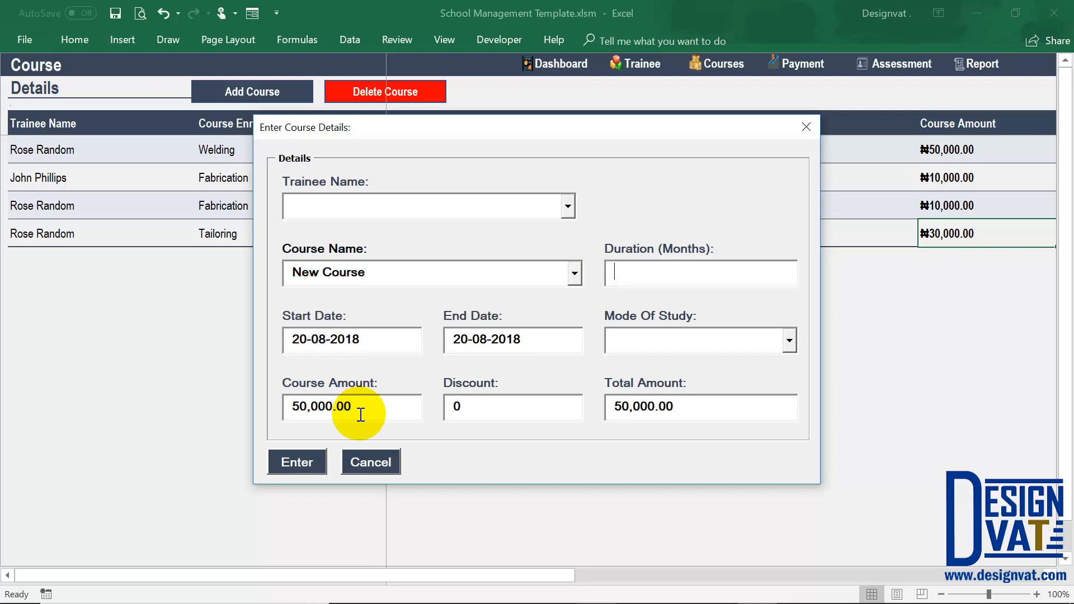
{"action": "left_click", "coordinate": [369, 462]}
Reopen the Dropdown List sheet from the reports, review the Mode Of Study options, and return to the reports dashboard.
{"action": "left_click", "coordinate": [979, 64]}
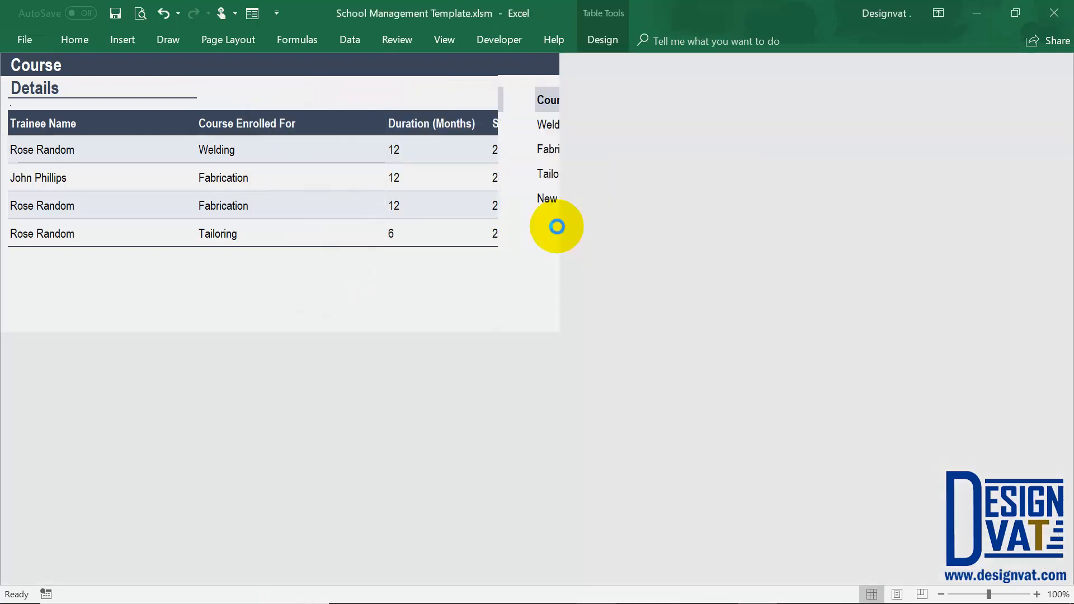
{"action": "left_click", "coordinate": [572, 218]}
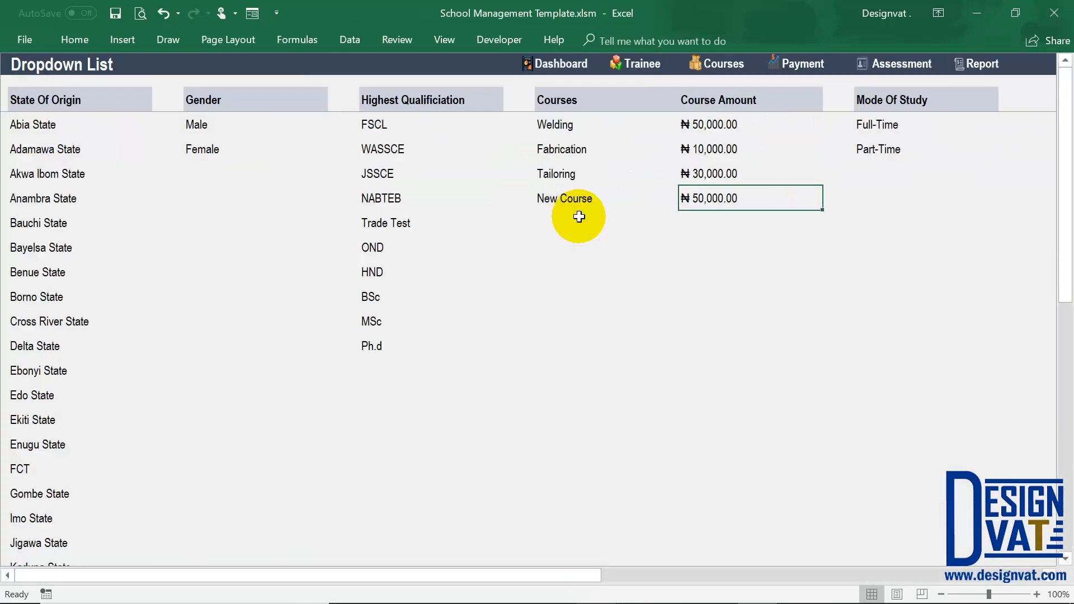
{"action": "left_click_drag", "start_coordinate": [881, 127], "coordinate": [888, 149]}
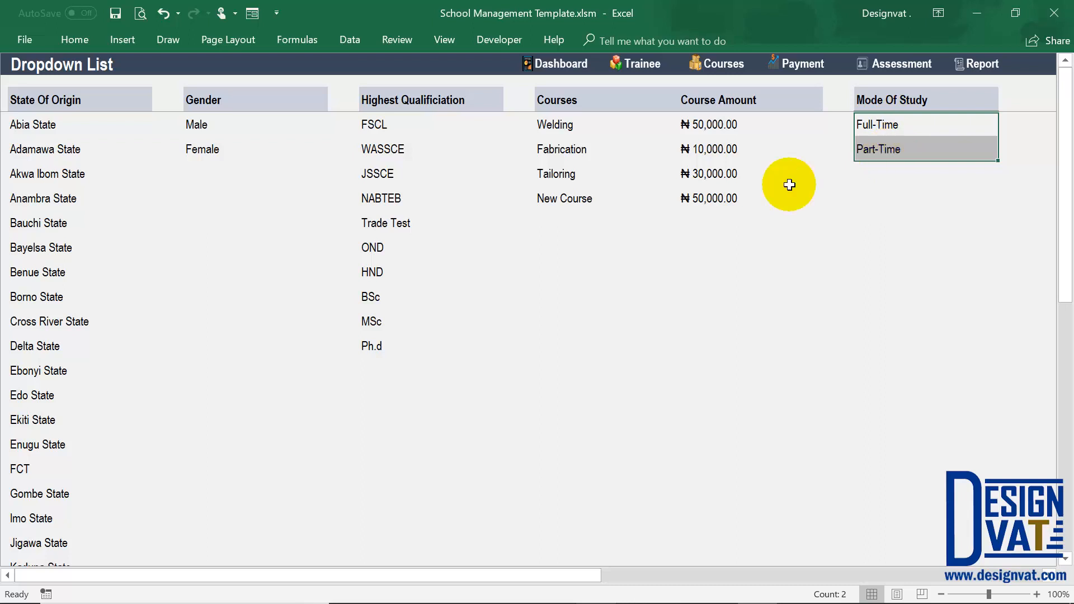
{"action": "left_click", "coordinate": [982, 65]}
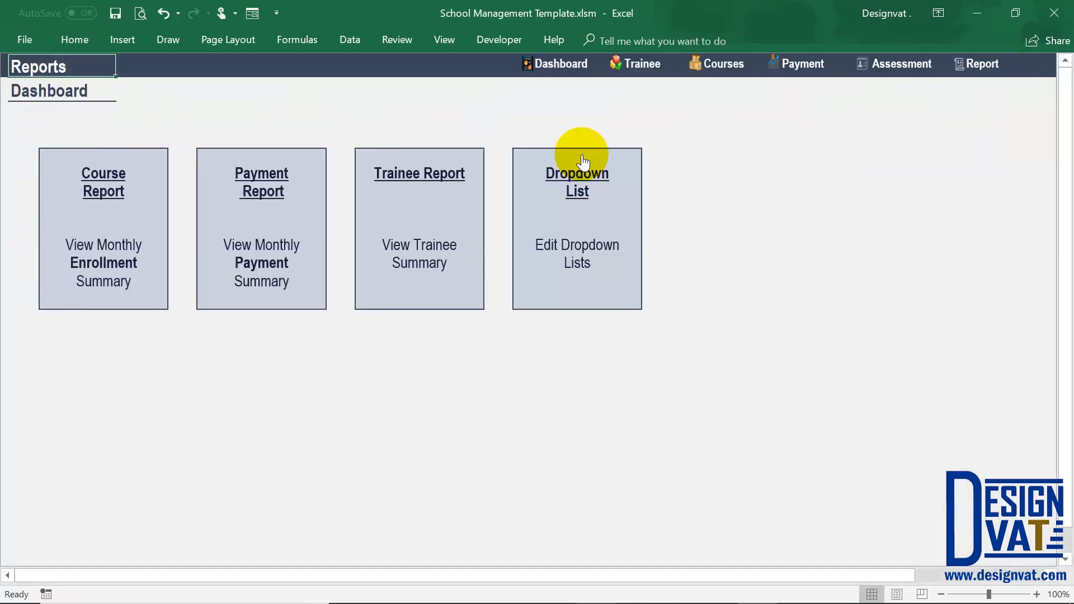